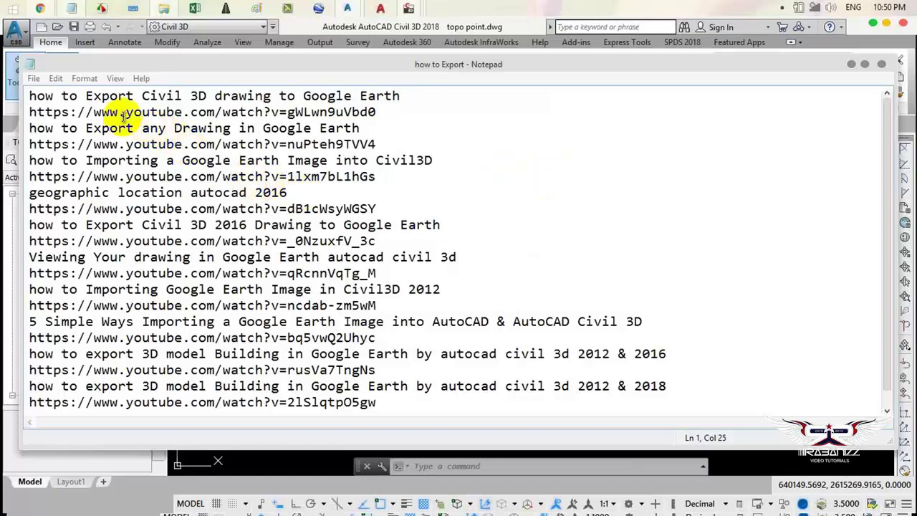
Step: Minimize the Notepad list of Google Earth tutorial links to reveal topo point.dwg
left_click_drag(30, 99, 301, 111)
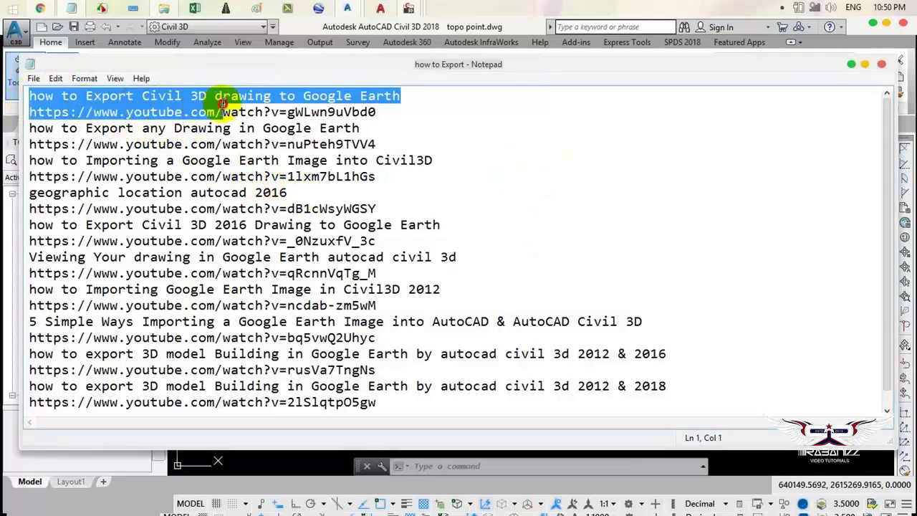
left_click(374, 144)
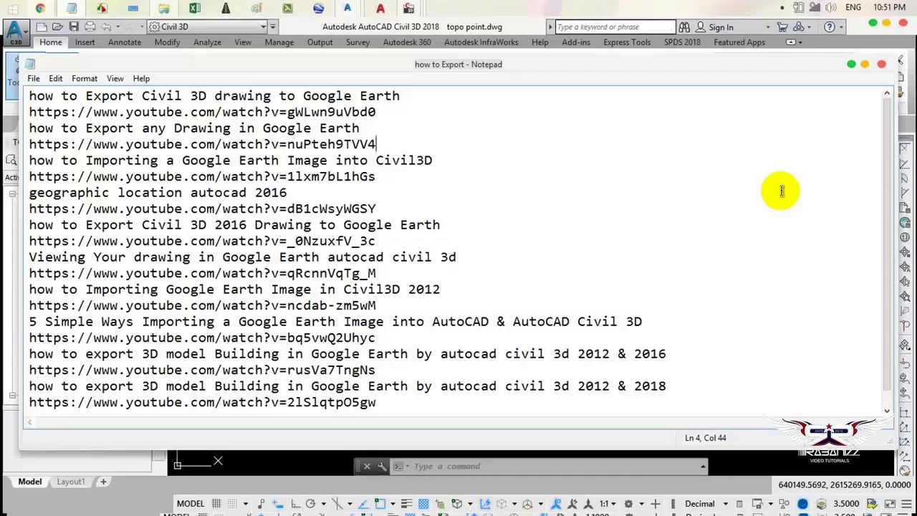
left_click(850, 68)
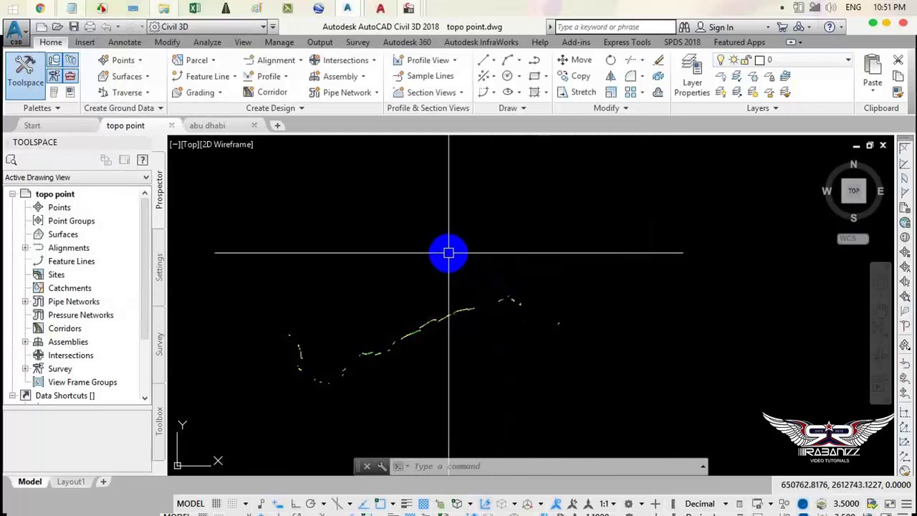
Step: Bring the browser showing the Plex.Earth free-trial page to the front
left_click(40, 8)
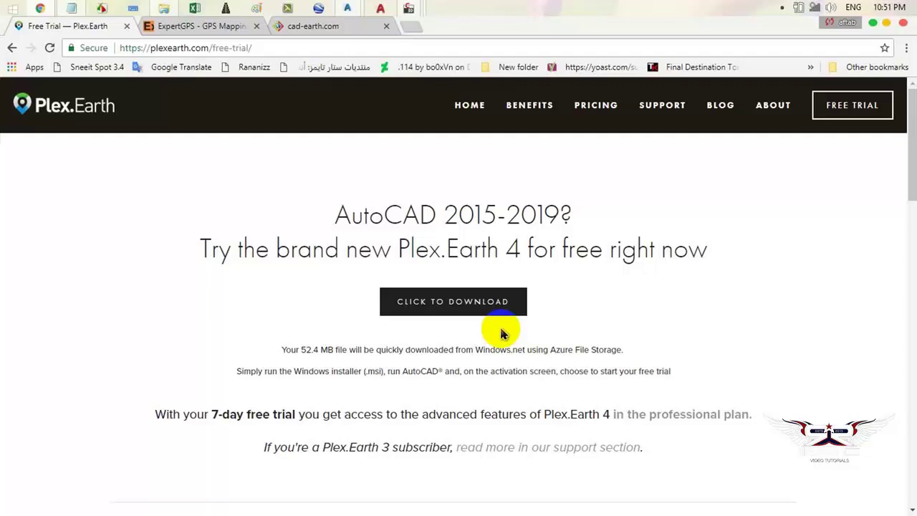
Step: Scroll through the cad-earth.com page, then switch to the ExpertGPS homepage tab
left_click(466, 330)
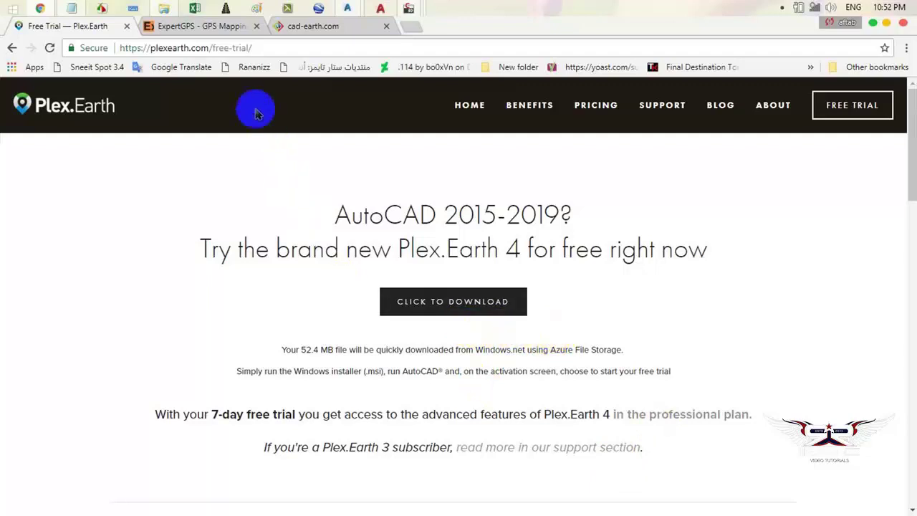
left_click(298, 29)
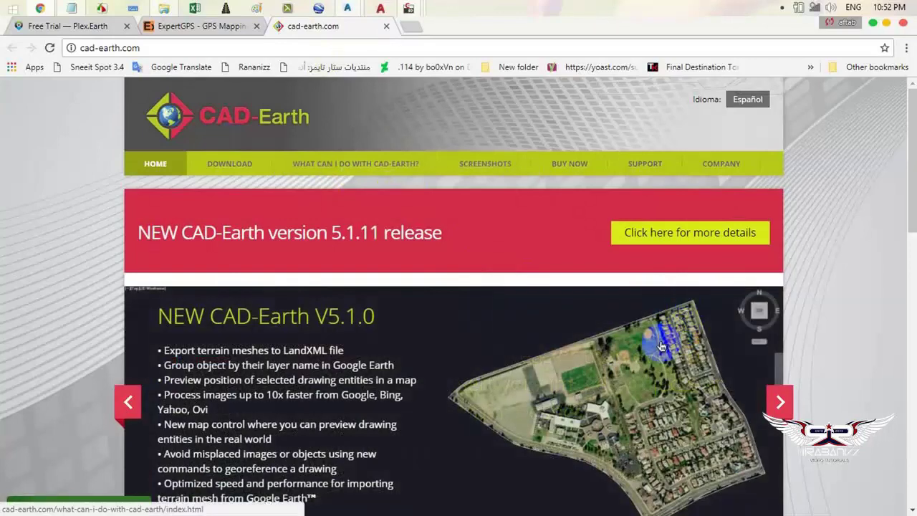
scroll(337, 262, "down", 1)
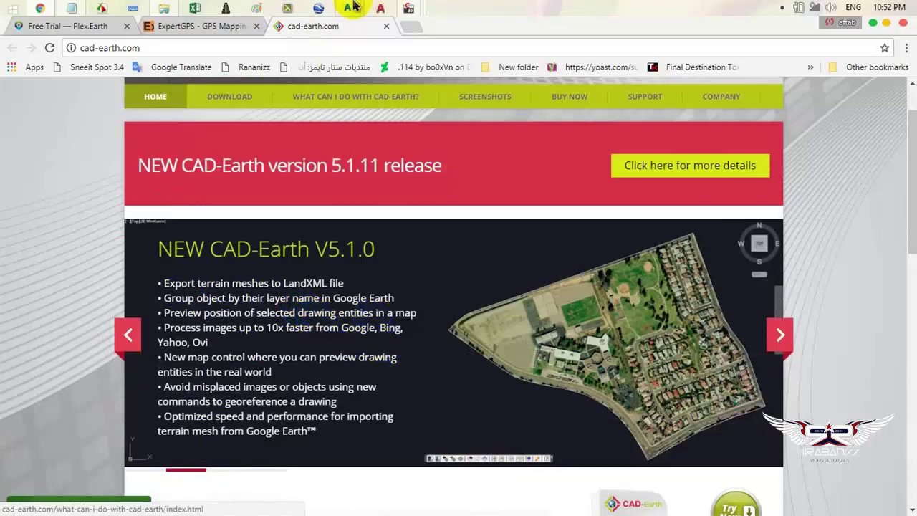
left_click(207, 28)
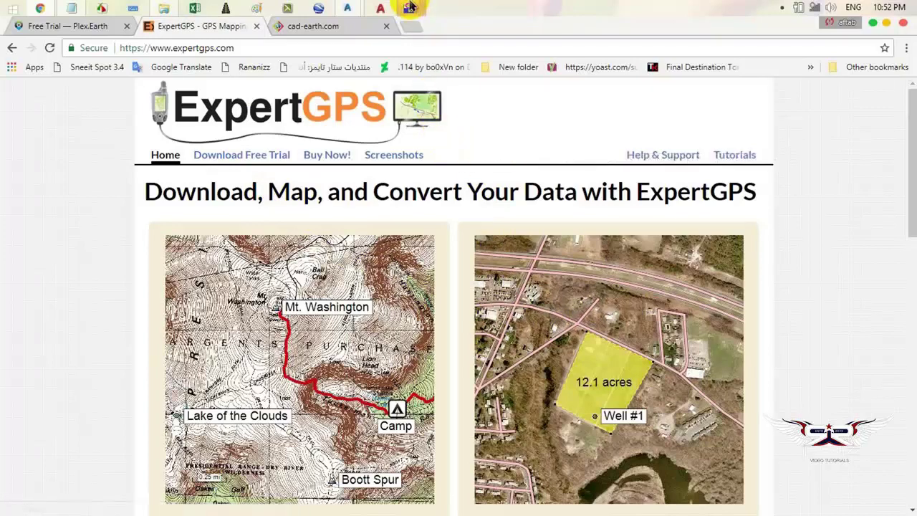
Step: Window-select and copy all 5,994 oman.dwg objects, then start new metric Drawing3
mouse_move(409, 7)
left_click(296, 82)
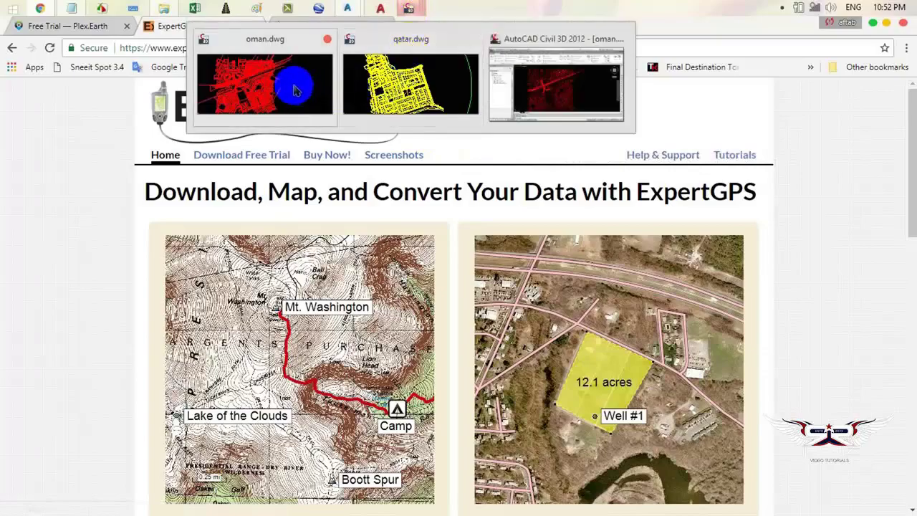
scroll(417, 249, "down", 2)
middle_click_drag(425, 272, 430, 252)
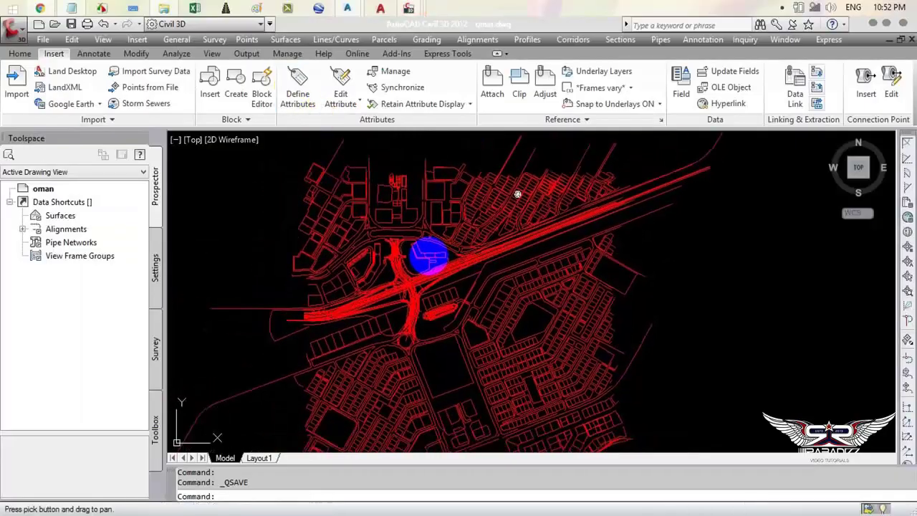
scroll(500, 247, "down", 3)
left_click(620, 175)
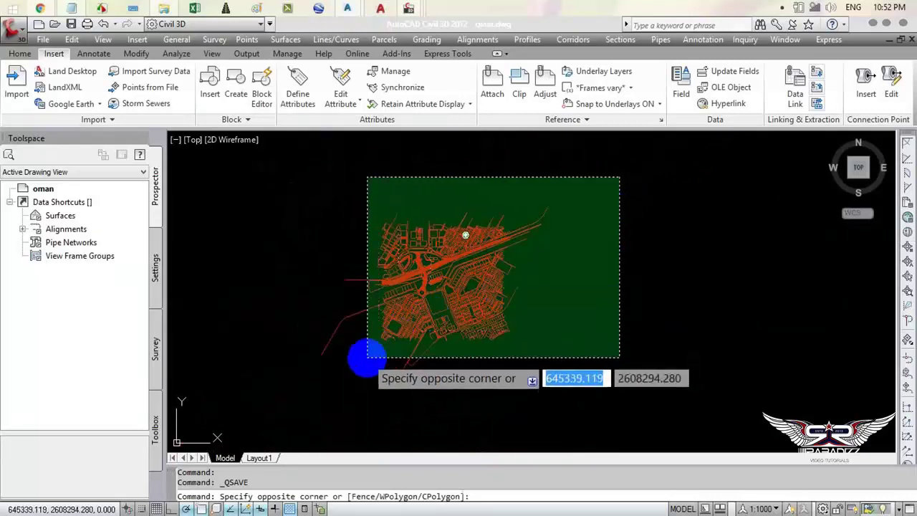
left_click(344, 379)
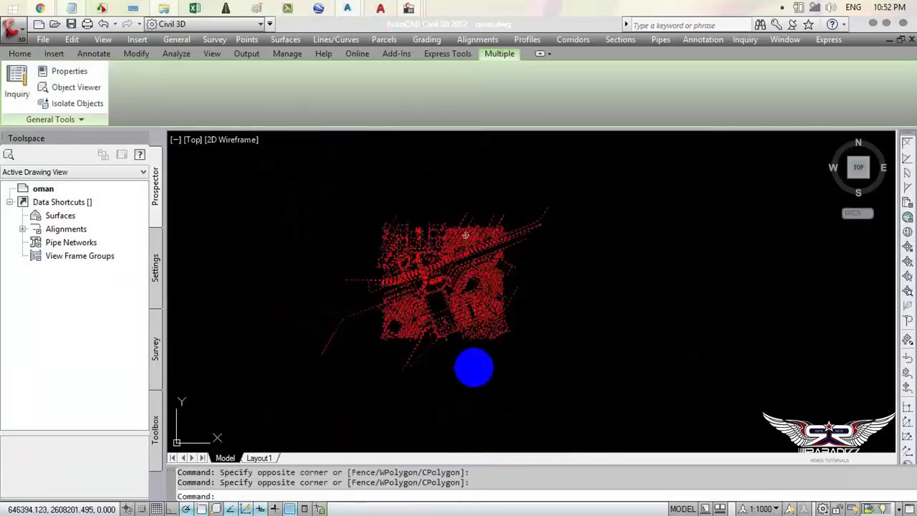
key("ctrl+c")
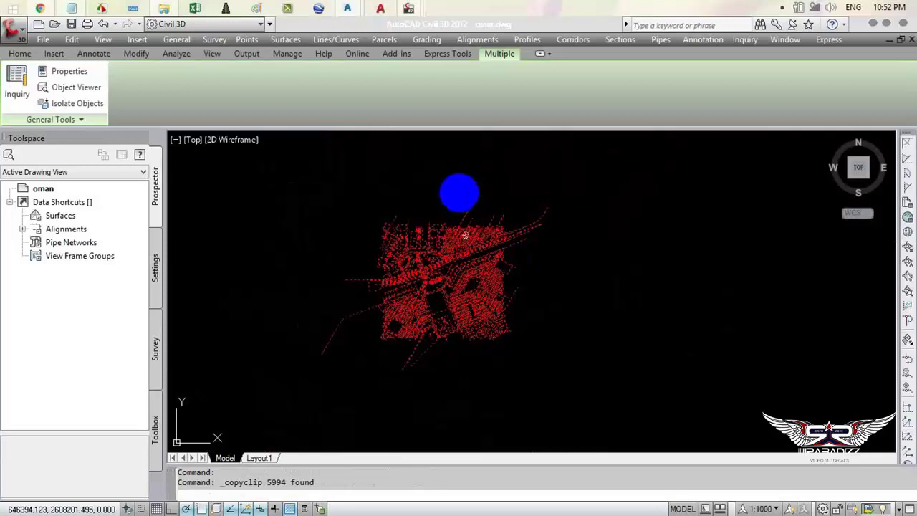
left_click(39, 26)
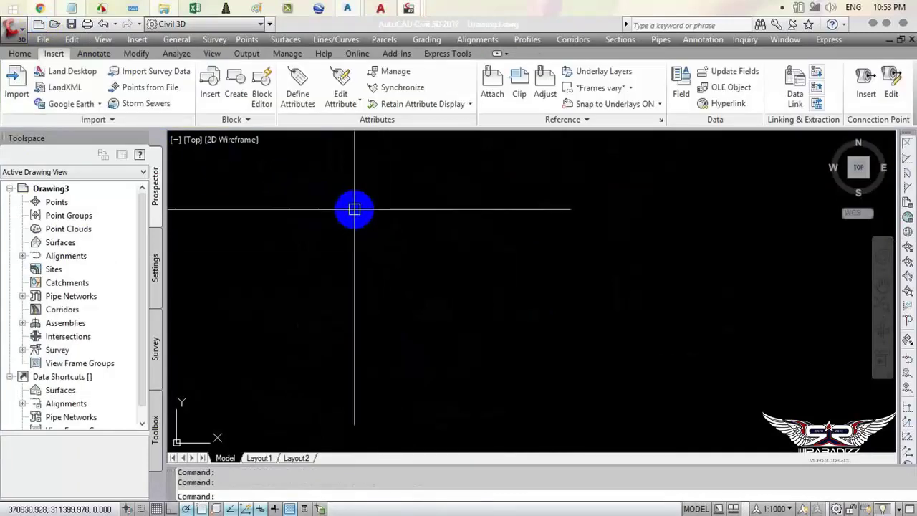
Step: Paste the oman city into Drawing3 at original coordinates and zoom to its extents
right_click(354, 209)
mouse_move(394, 252)
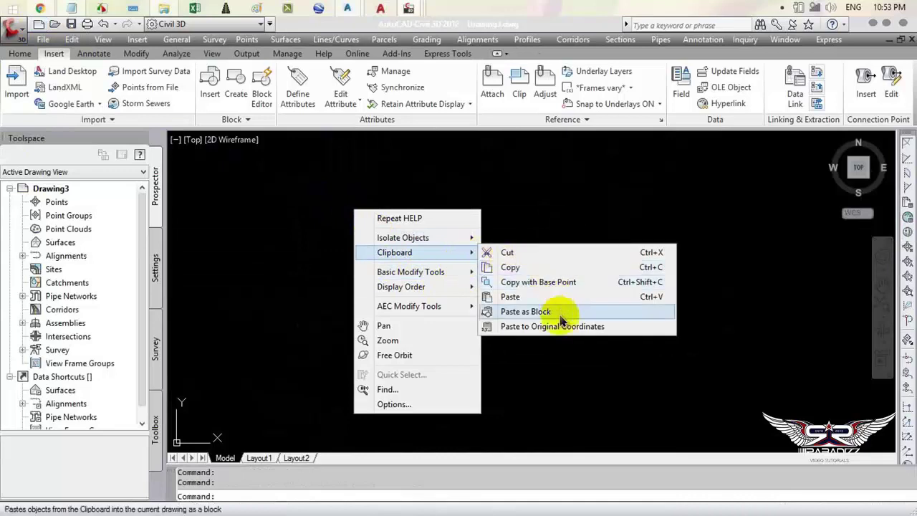
left_click(553, 326)
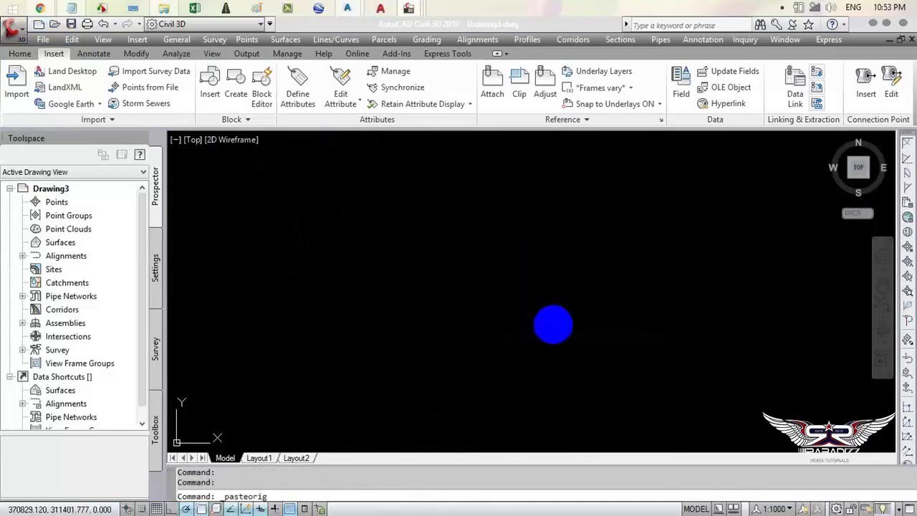
middle_click(501, 322)
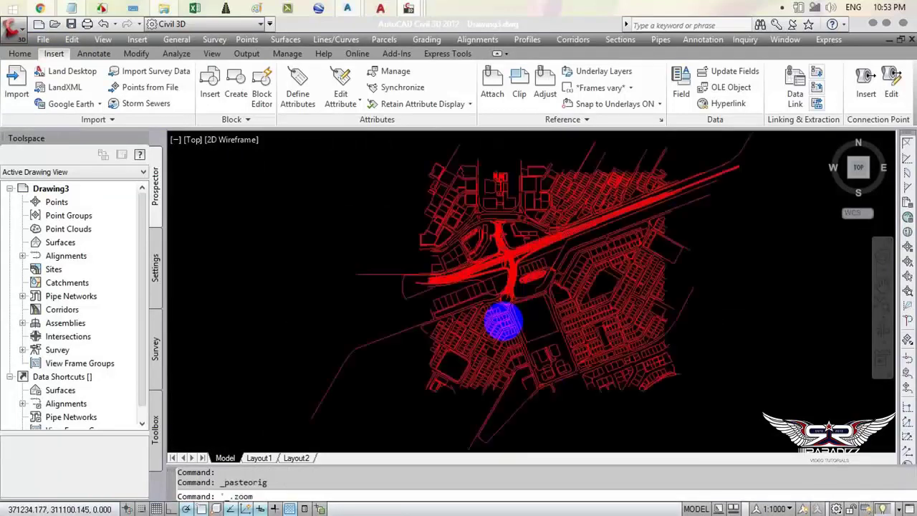
middle_click_drag(506, 321, 442, 329)
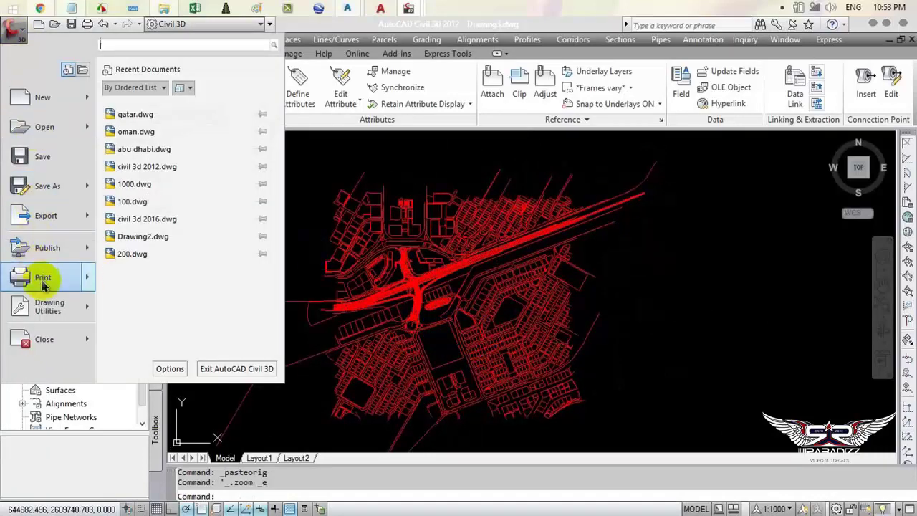
mouse_move(49, 307)
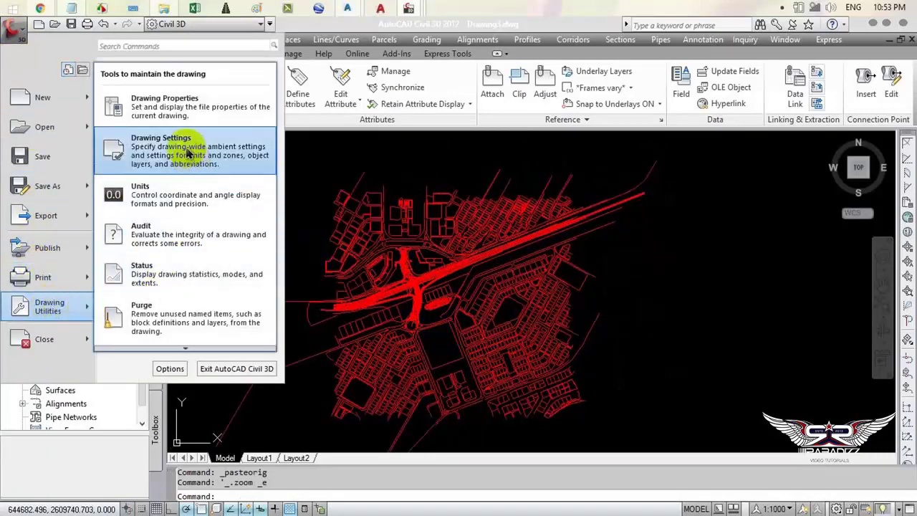
Step: Set Drawing3's coordinate system to UTM WGS84 Zone 40 North (UTM84-40N, 57d E meridian)
left_click(188, 149)
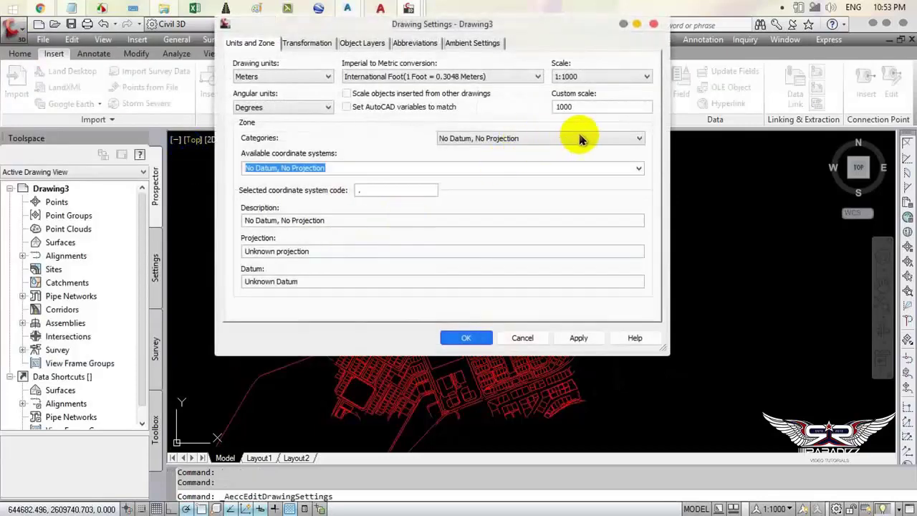
left_click(581, 138)
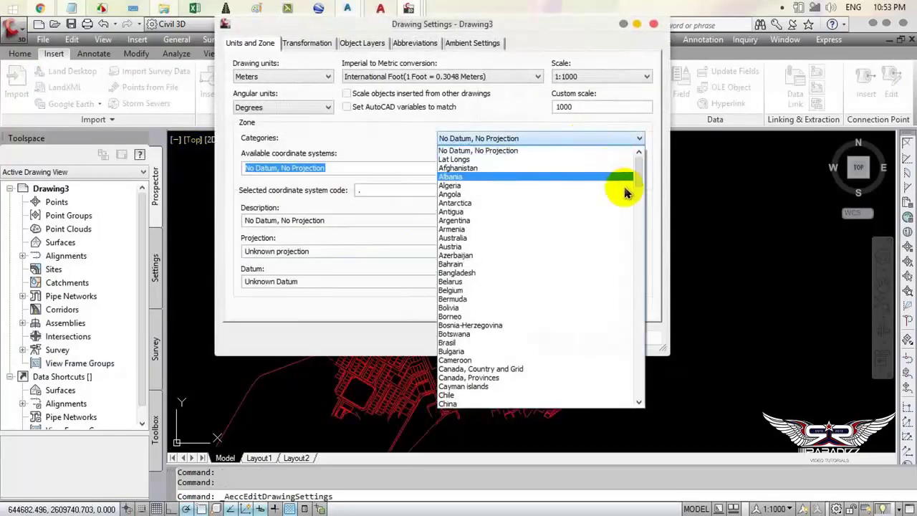
left_click(637, 178)
left_click(636, 139)
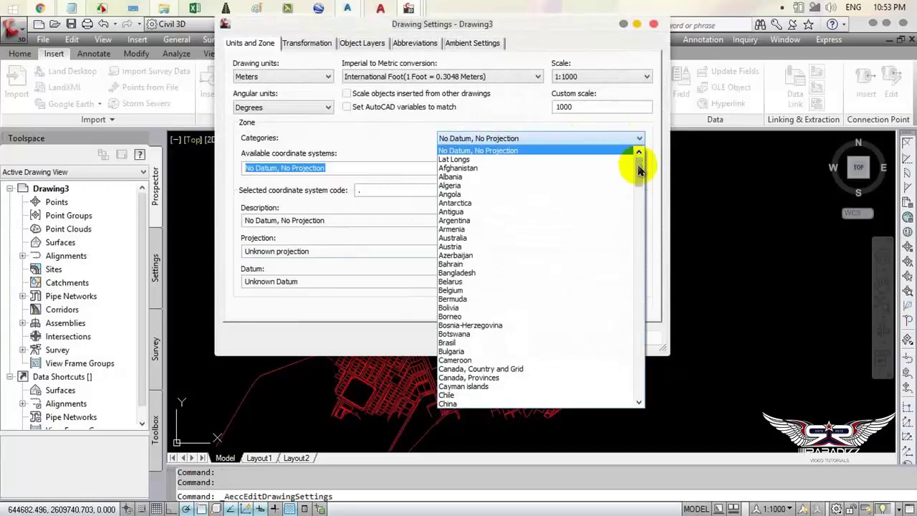
left_click_drag(638, 154, 664, 382)
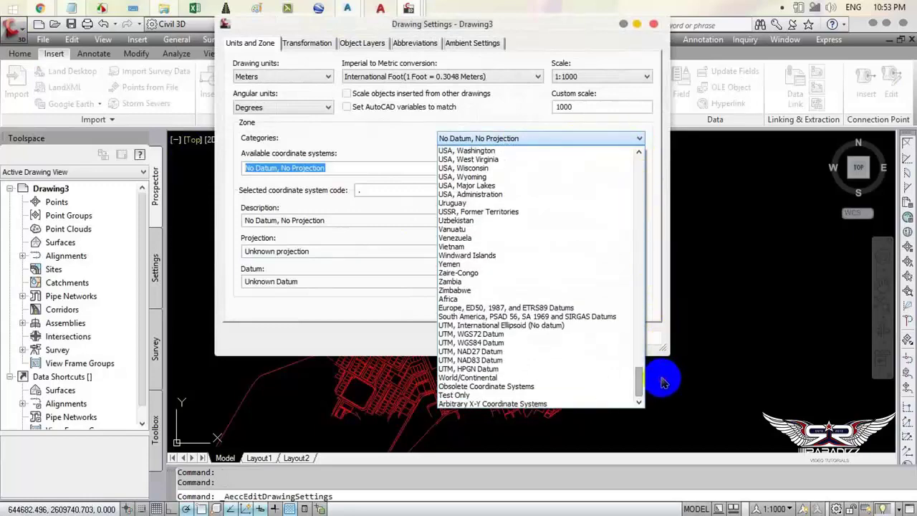
left_click(476, 343)
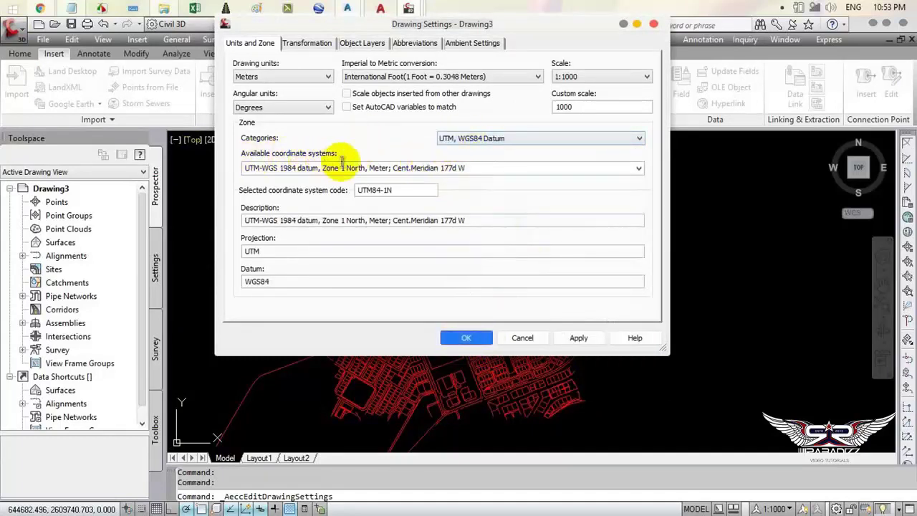
left_click(638, 167)
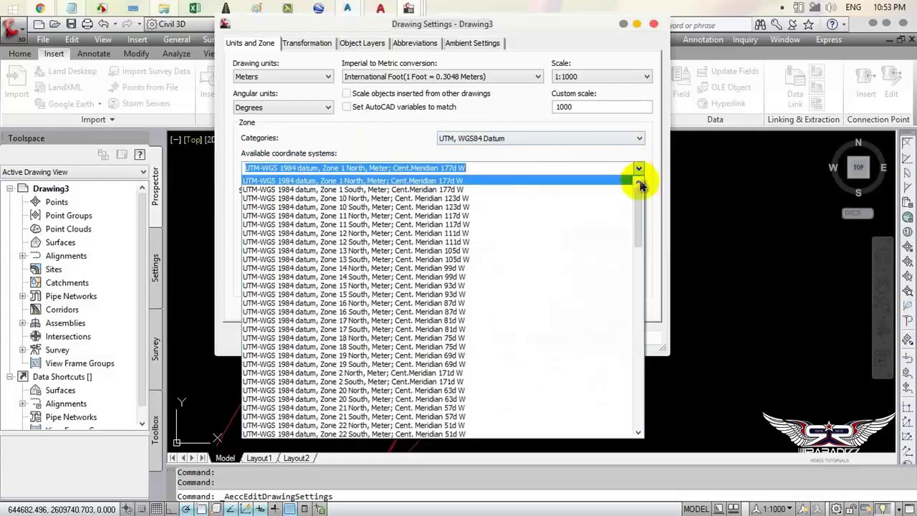
left_click_drag(641, 180, 651, 327)
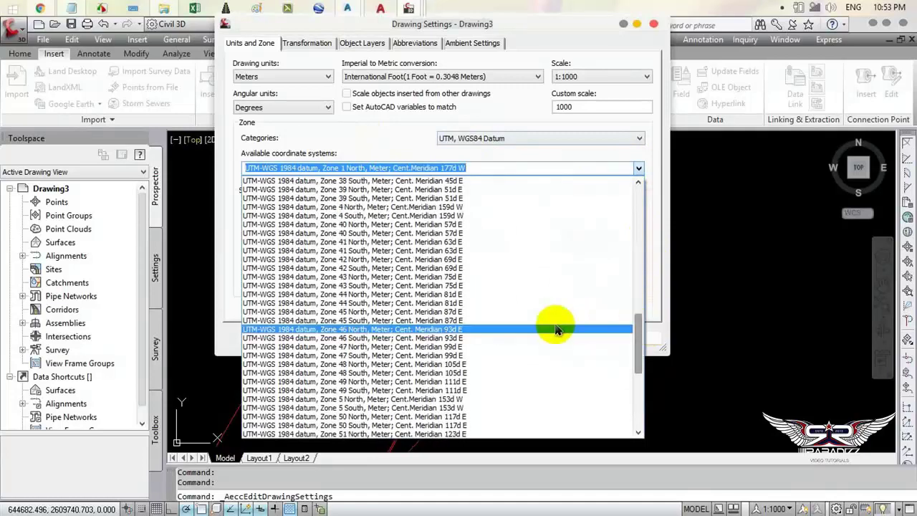
left_click(472, 227)
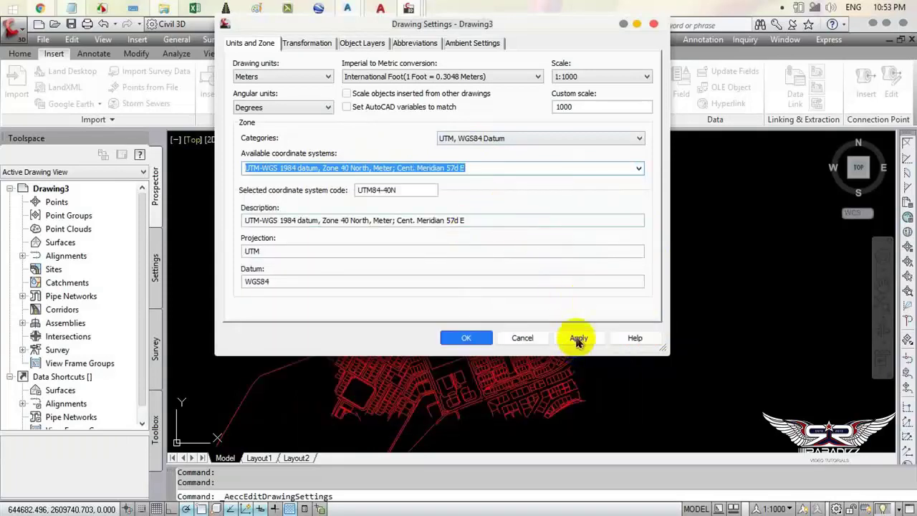
left_click(579, 338)
left_click(465, 338)
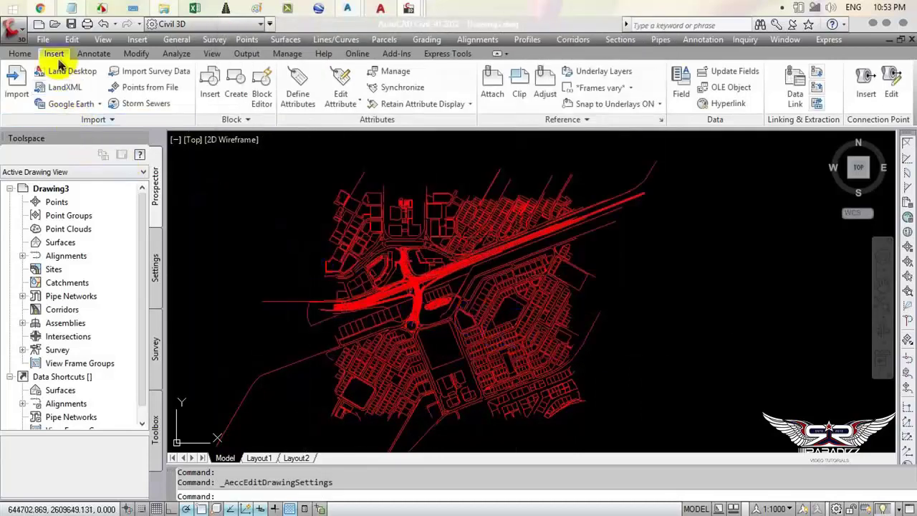
Step: Save the city drawing as gggggg.dwg
right_click(260, 187)
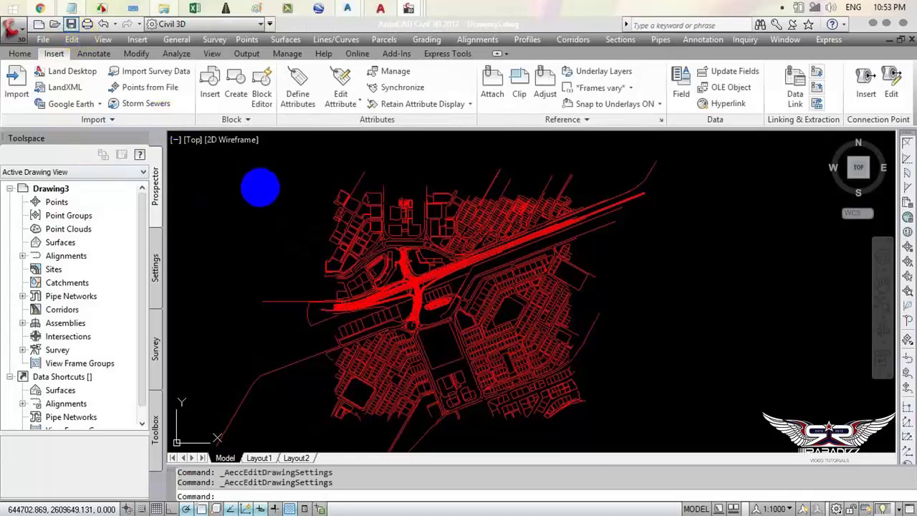
key("ctrl+s")
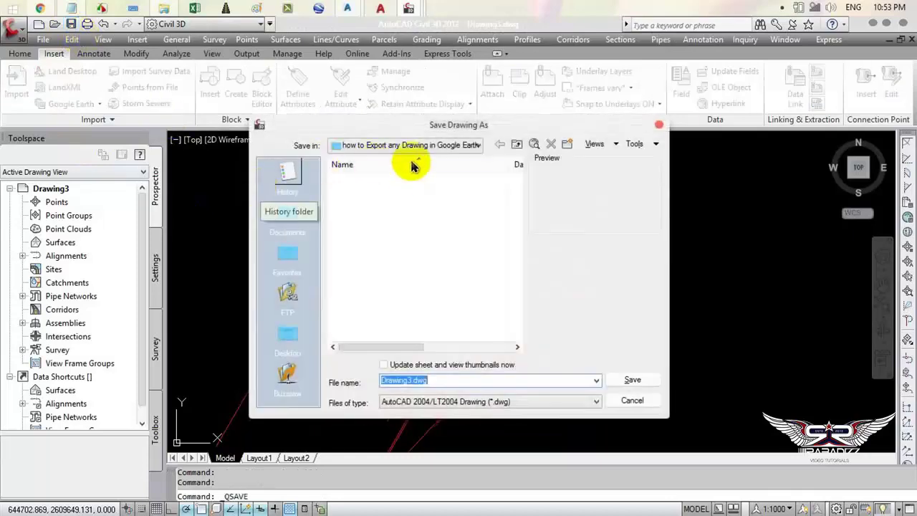
type("gggggg")
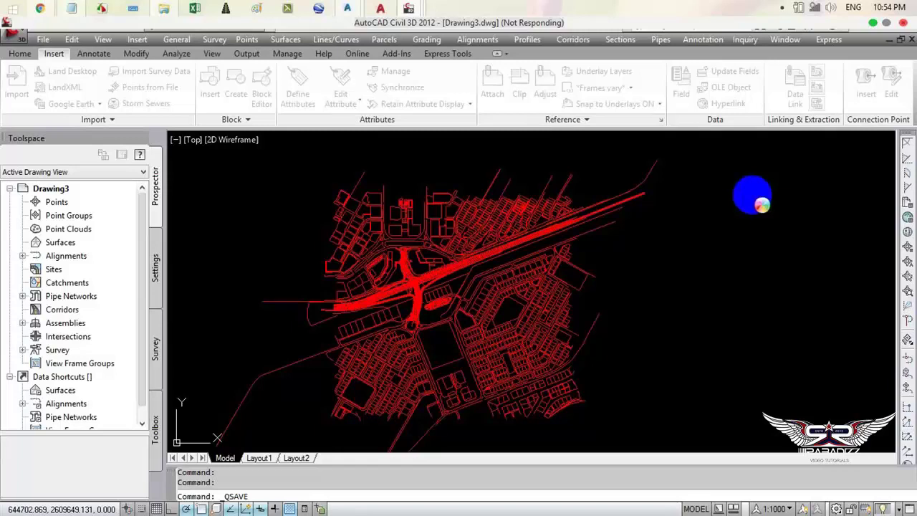
Step: Connect the computer to the available Wi-Fi network
left_click(814, 7)
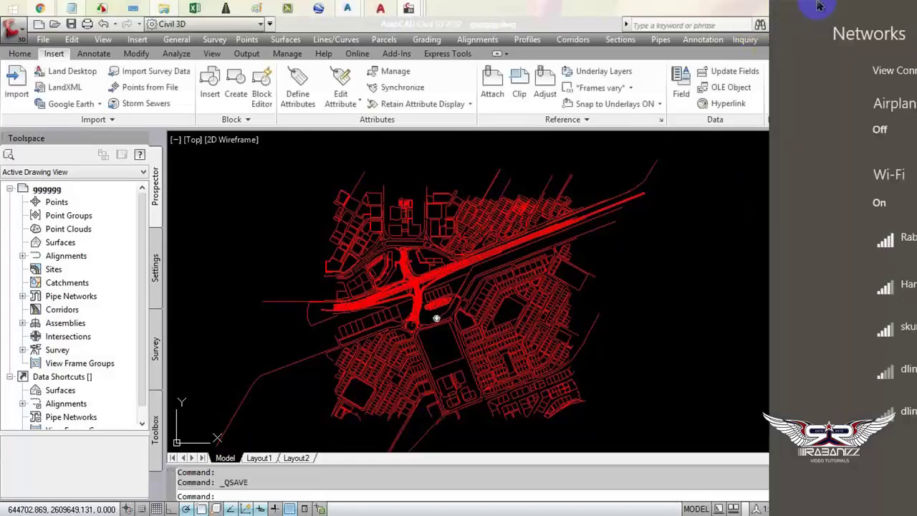
left_click(817, 251)
left_click(859, 323)
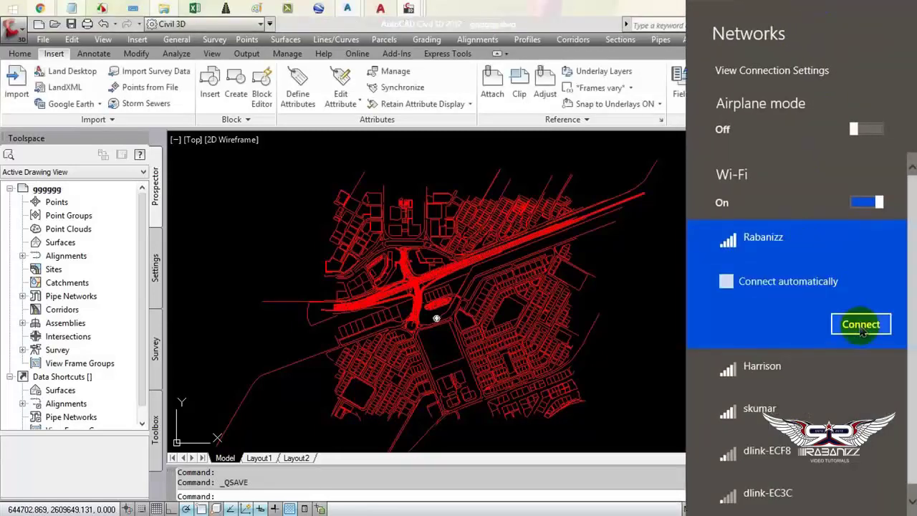
left_click(682, 312)
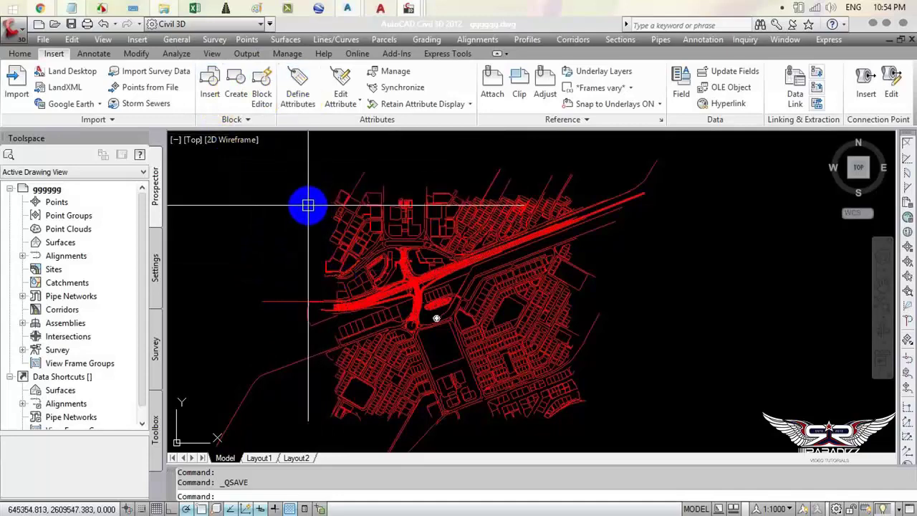
Step: Look over the Home and Insert tools and Google Earth import options, then launch Publish to Google Earth
left_click(246, 54)
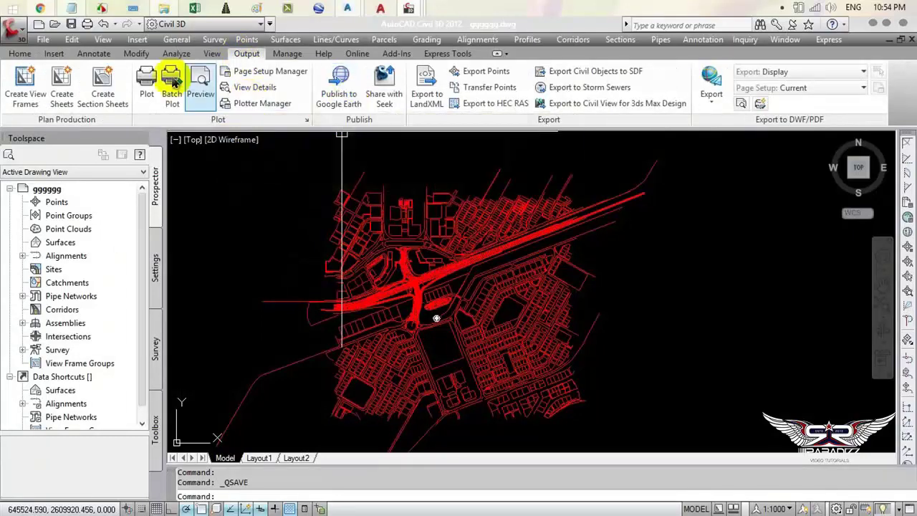
left_click(20, 55)
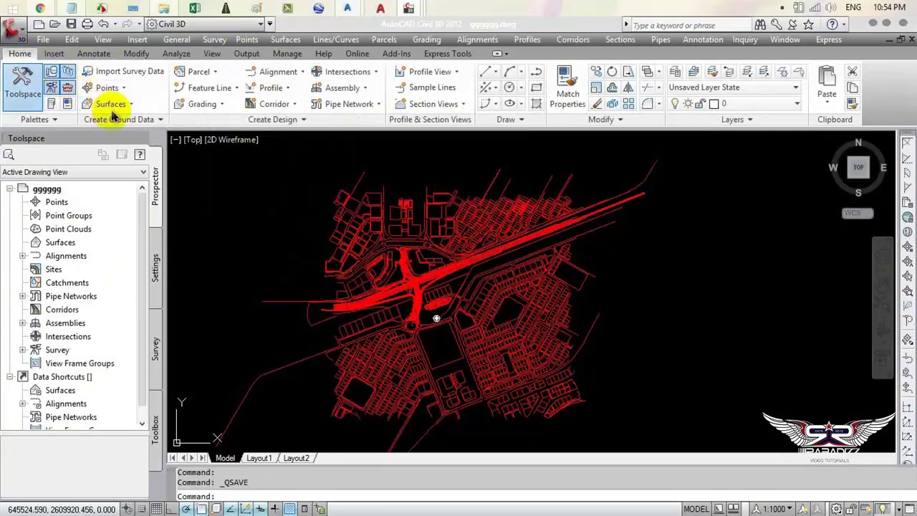
left_click(57, 55)
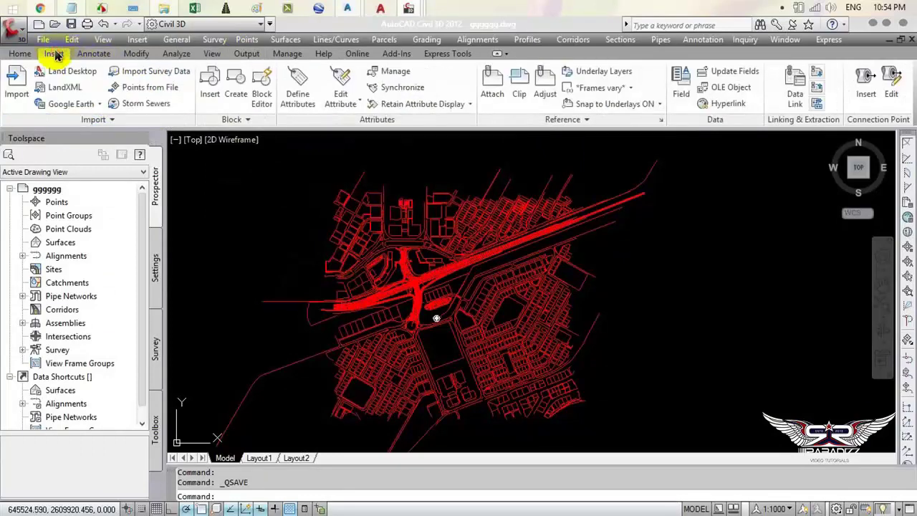
left_click(97, 108)
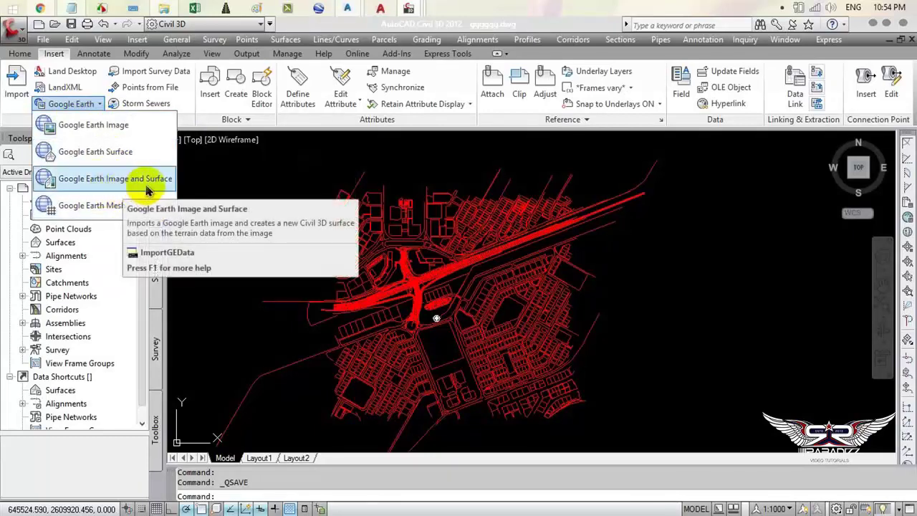
left_click(159, 242)
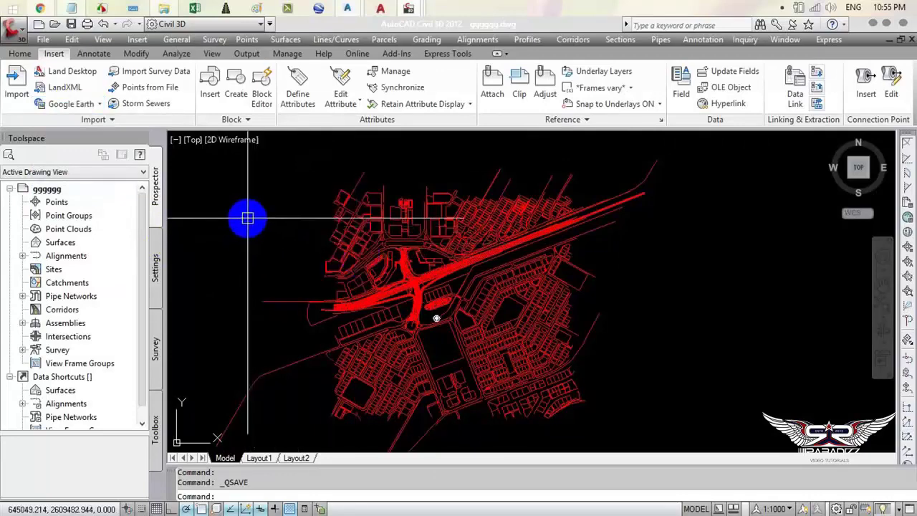
left_click(246, 53)
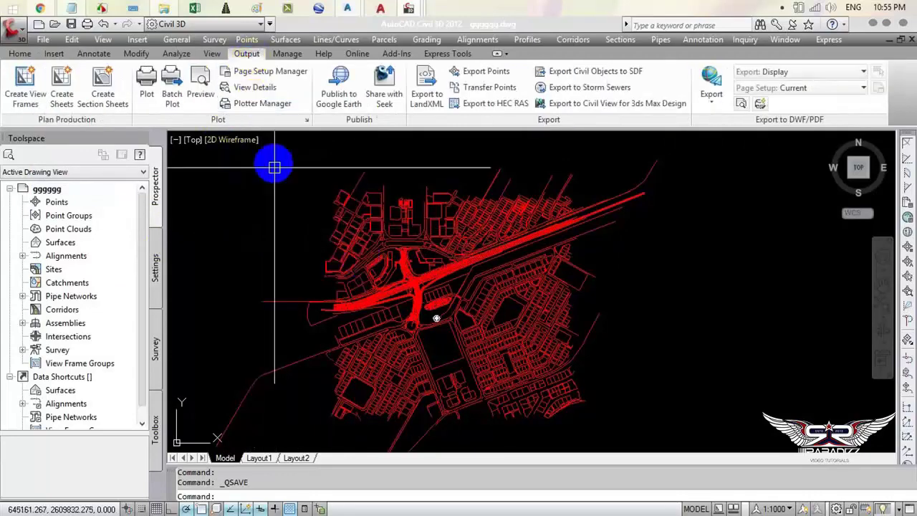
left_click(336, 85)
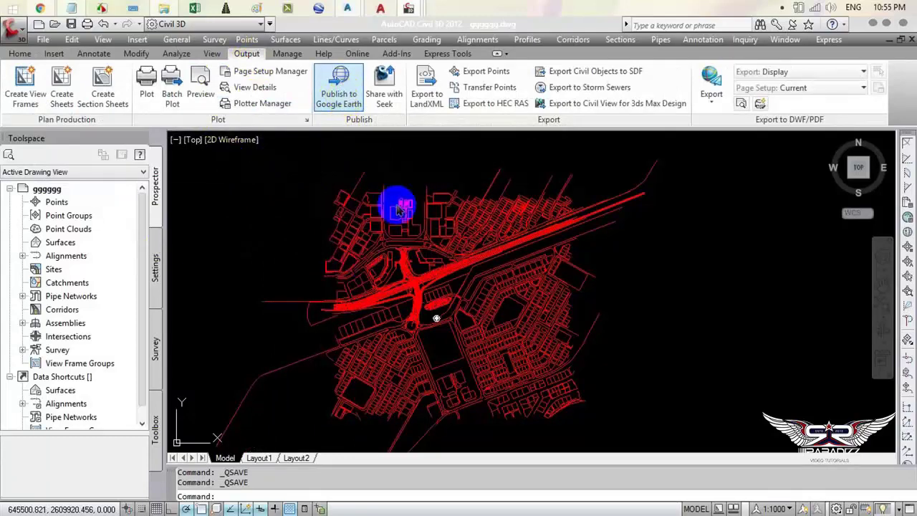
Step: Keep all model-space entities and the UTM WGS 1984 geo-reference, choosing Drape entities on ground
left_click(469, 379)
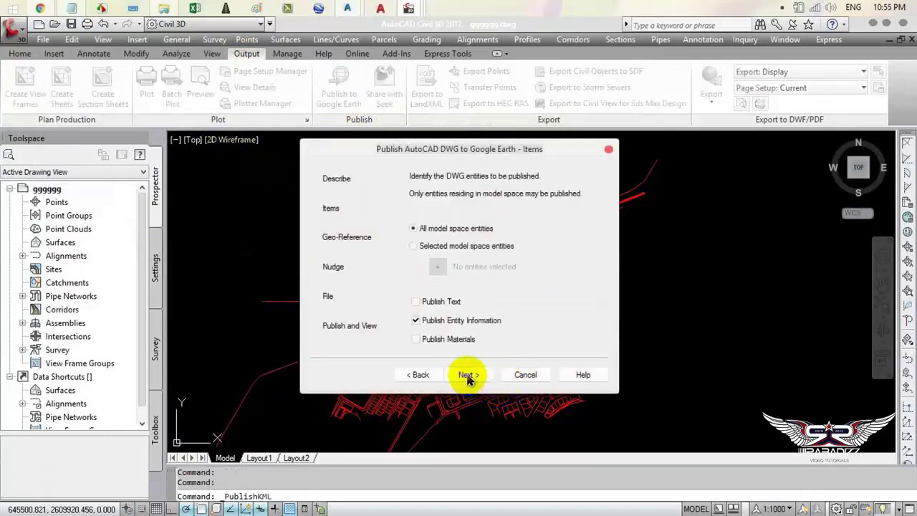
left_click(469, 380)
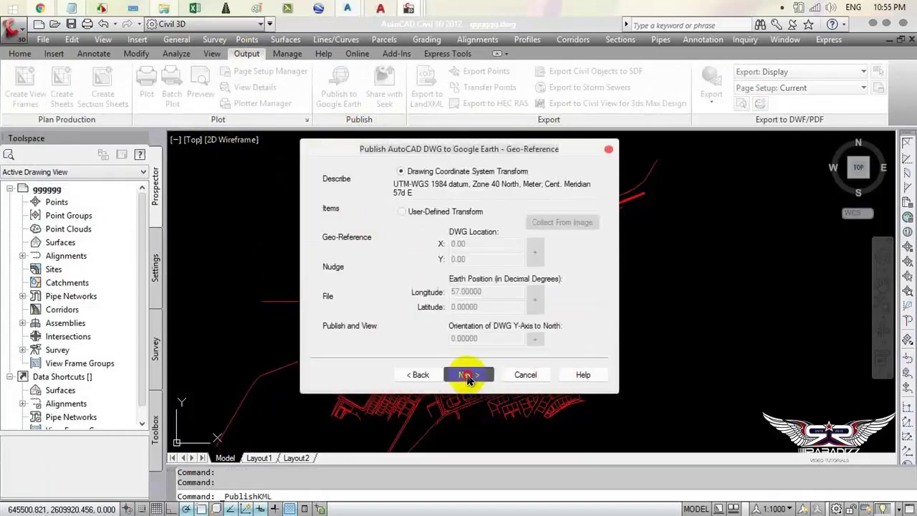
left_click(467, 379)
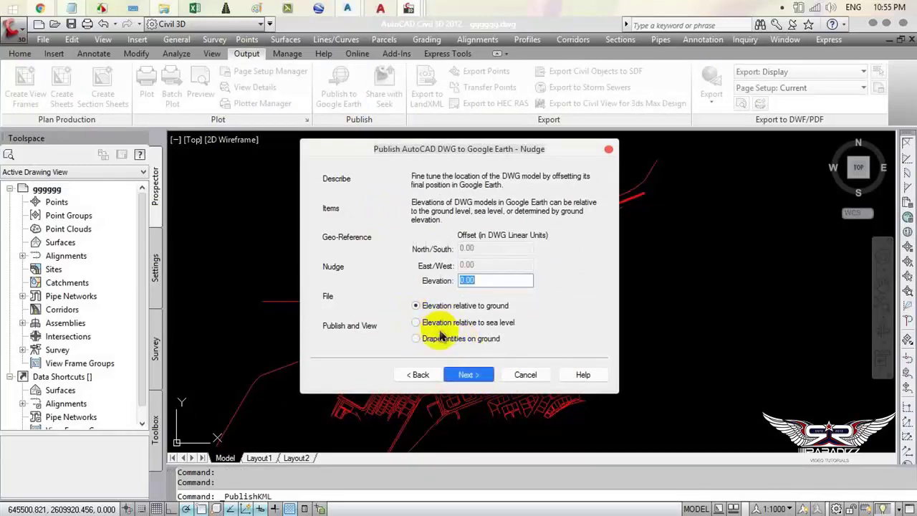
left_click(419, 339)
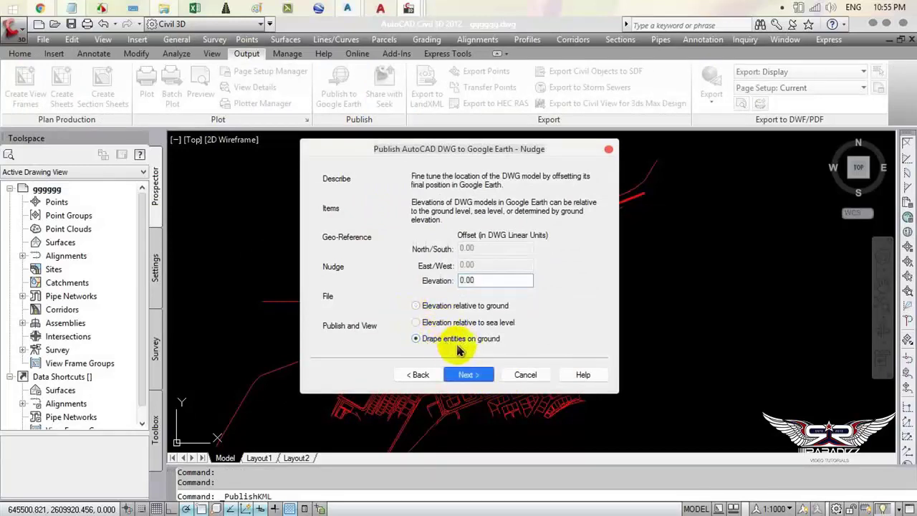
left_click(468, 380)
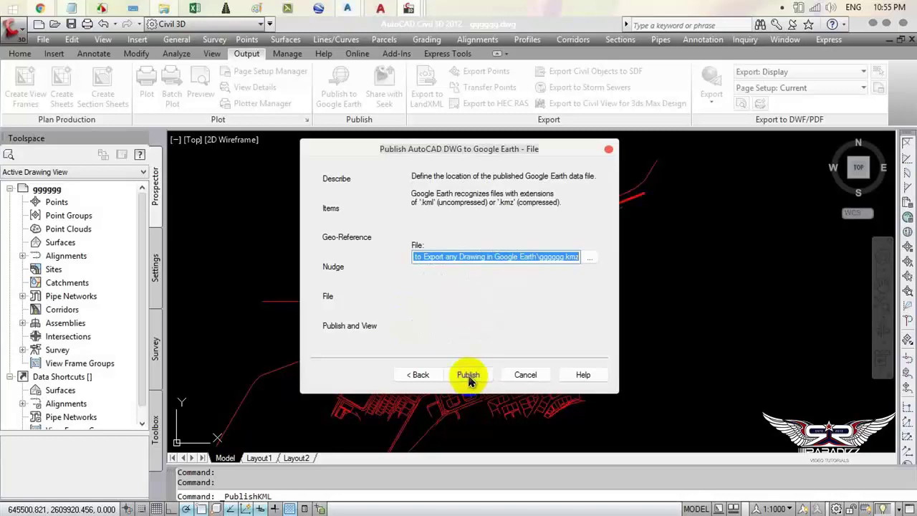
Step: Publish the drawing to gggggg.kmz and open it in Google Earth
left_click(468, 376)
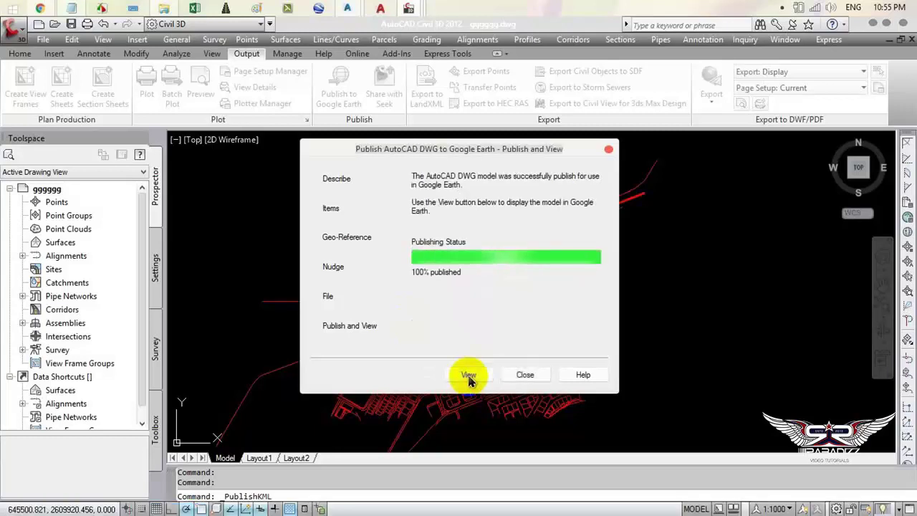
left_click(467, 383)
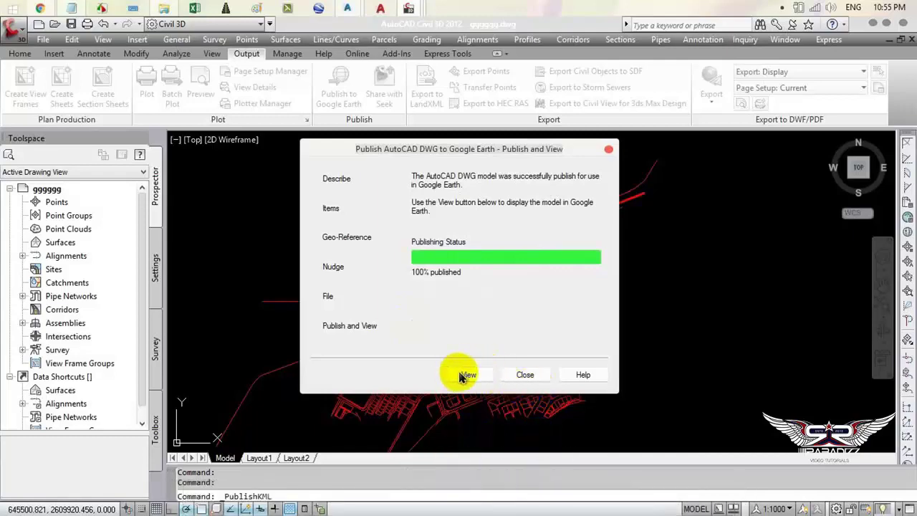
left_click(465, 375)
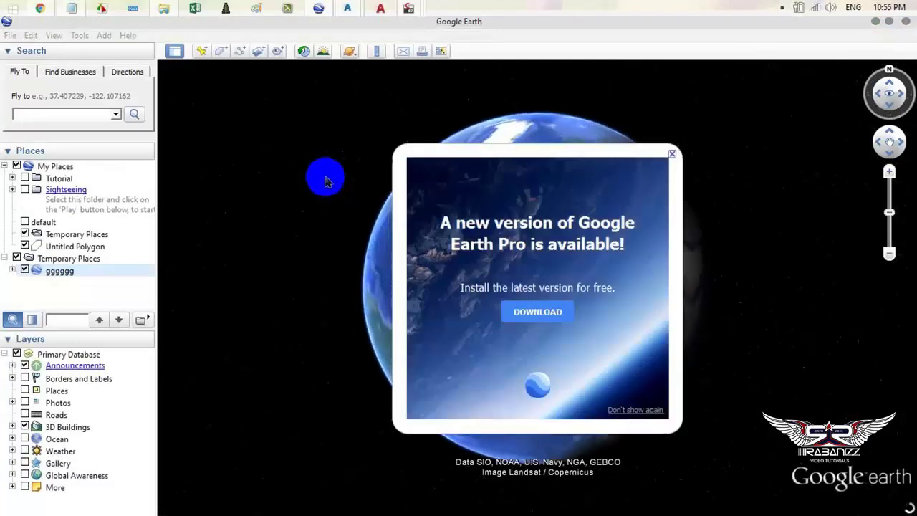
Step: Close the new-version notice and zoom in until the red oman city overlay fills the view
left_click(671, 153)
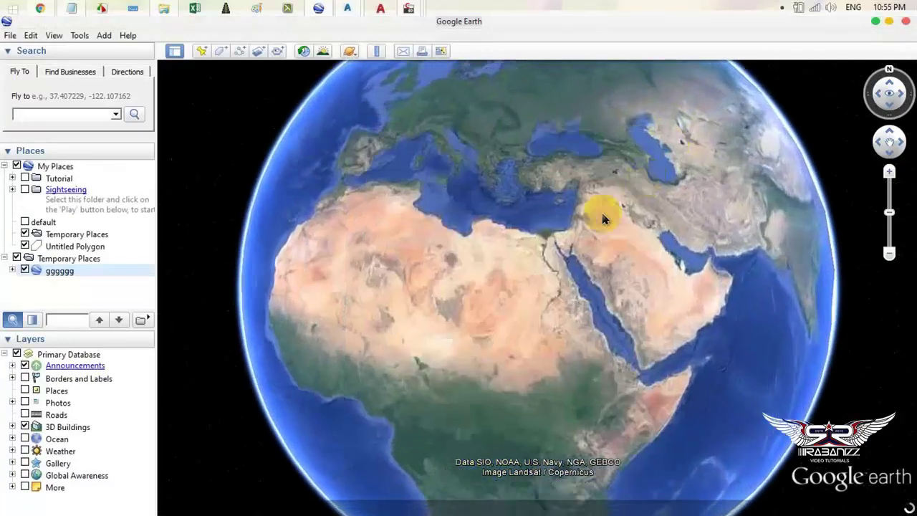
scroll(547, 256, "up", 5)
scroll(559, 286, "up", 5)
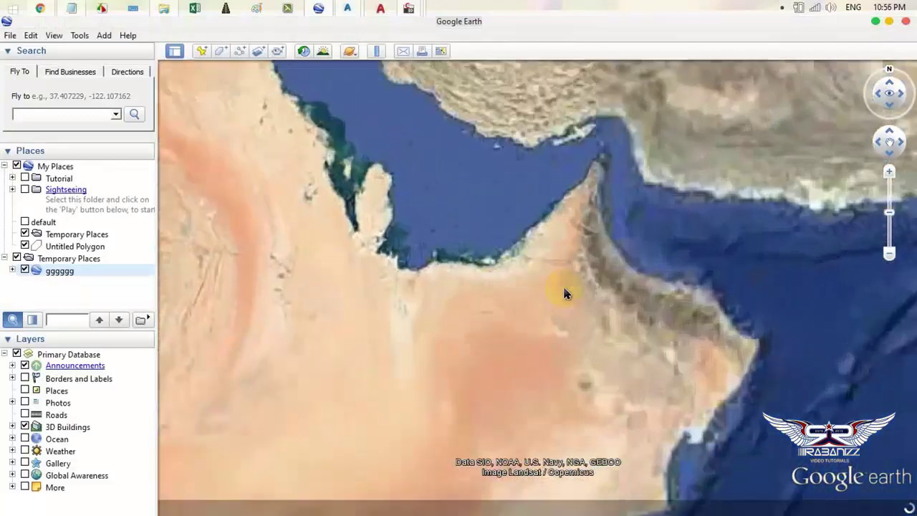
scroll(580, 299, "up", 5)
scroll(589, 307, "up", 3)
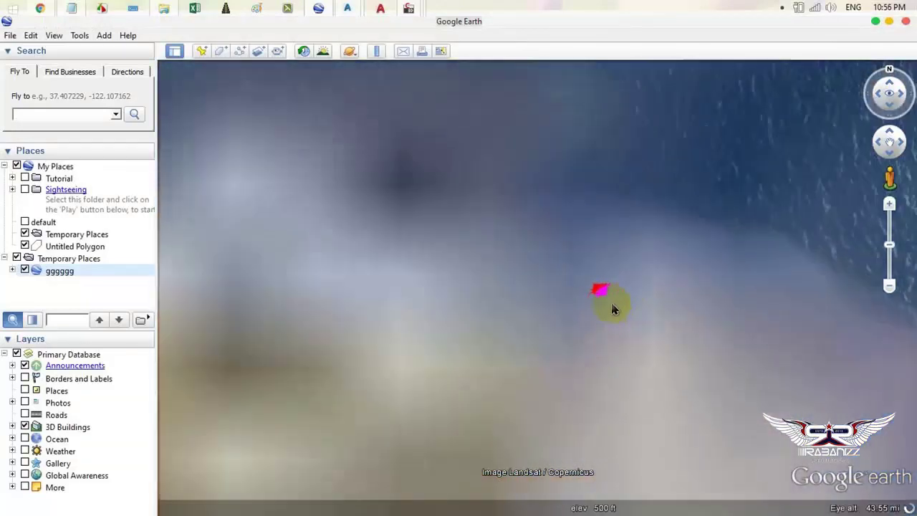
scroll(580, 307, "down", 5)
scroll(562, 305, "down", 5)
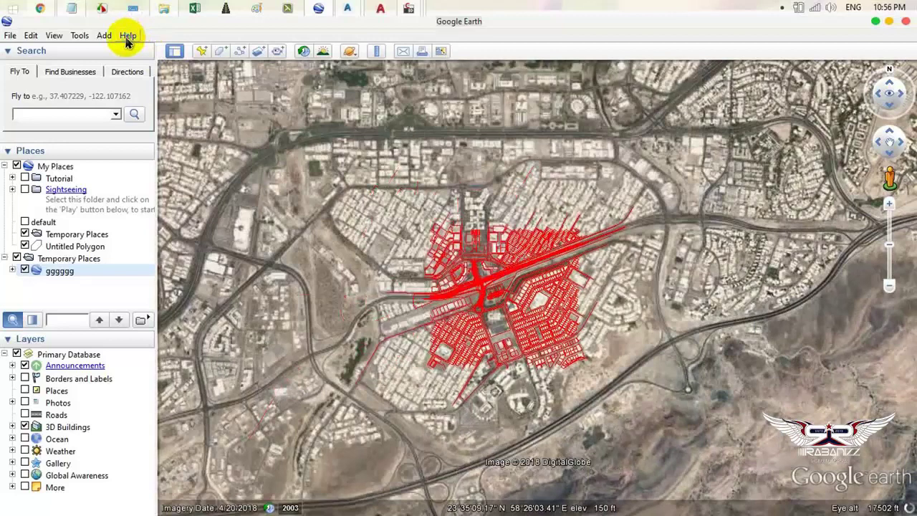
Step: Check the Google Earth version number in the Help menu's version information
left_click(127, 36)
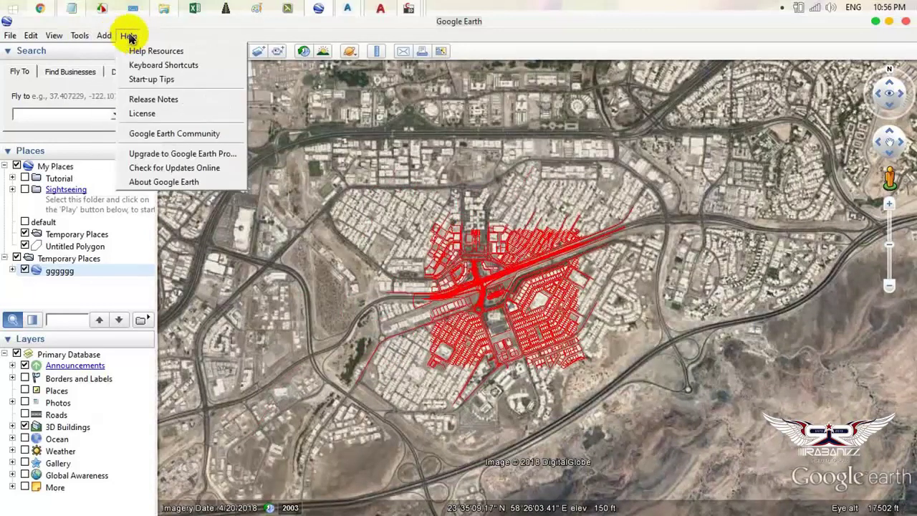
left_click(164, 184)
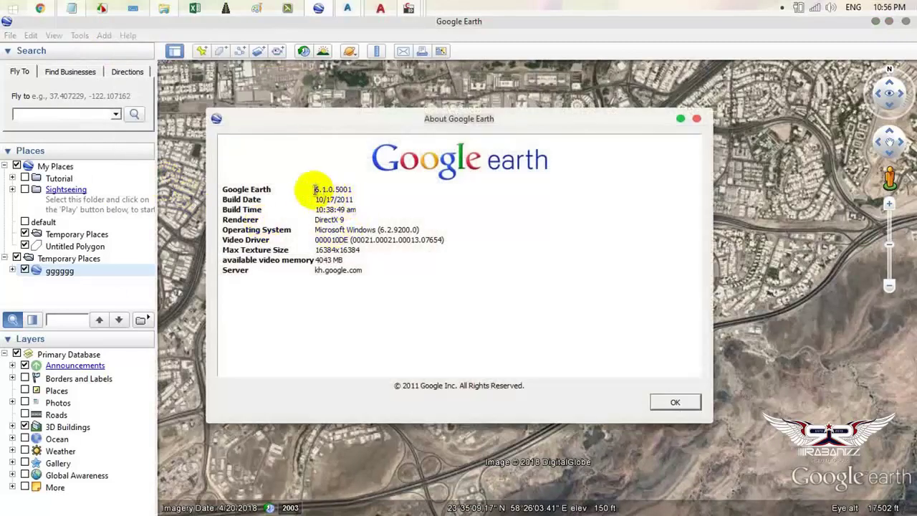
left_click_drag(301, 191, 360, 190)
left_click(376, 192)
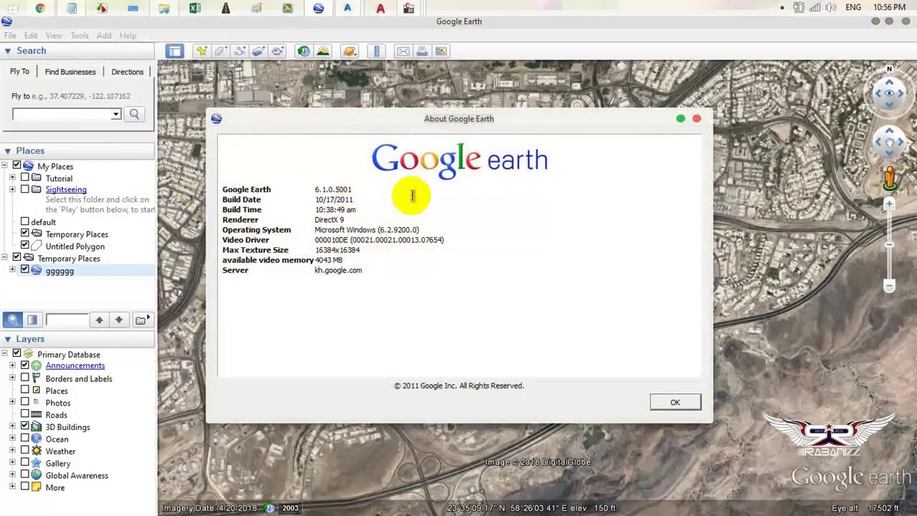
left_click(696, 118)
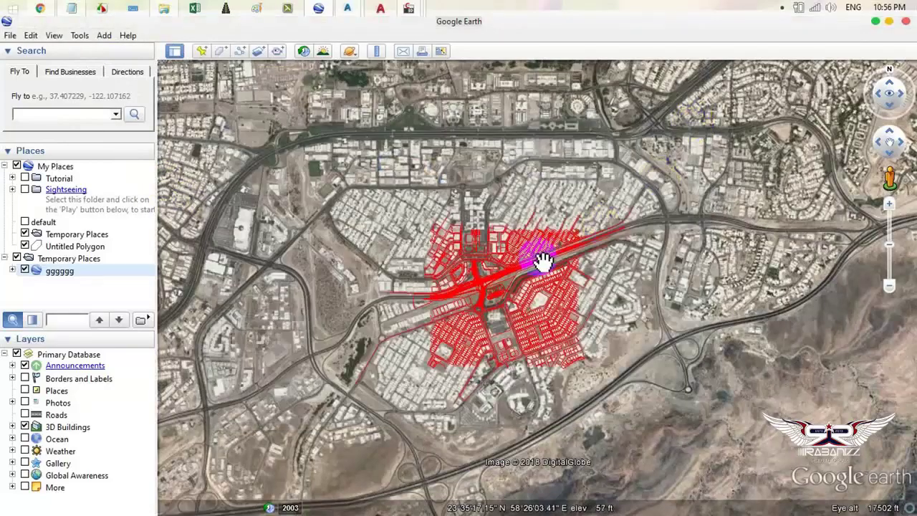
Step: Fly in toward the red gggggg overlay, then zoom back out
double_click(541, 286)
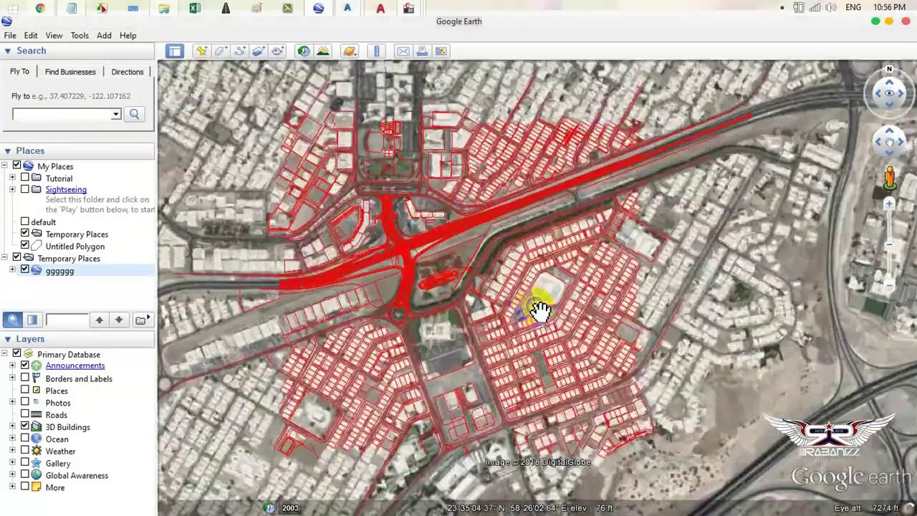
left_click(504, 326)
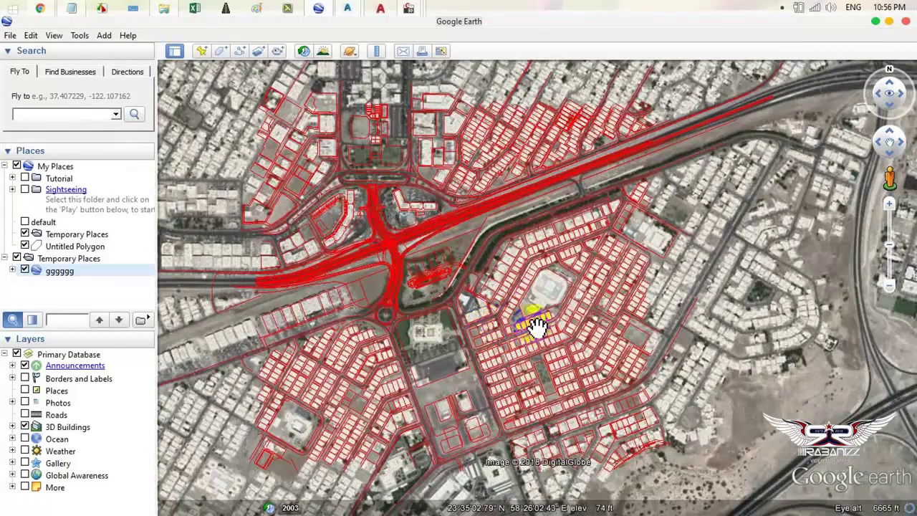
scroll(580, 323, "up", 1)
scroll(580, 322, "up", 2)
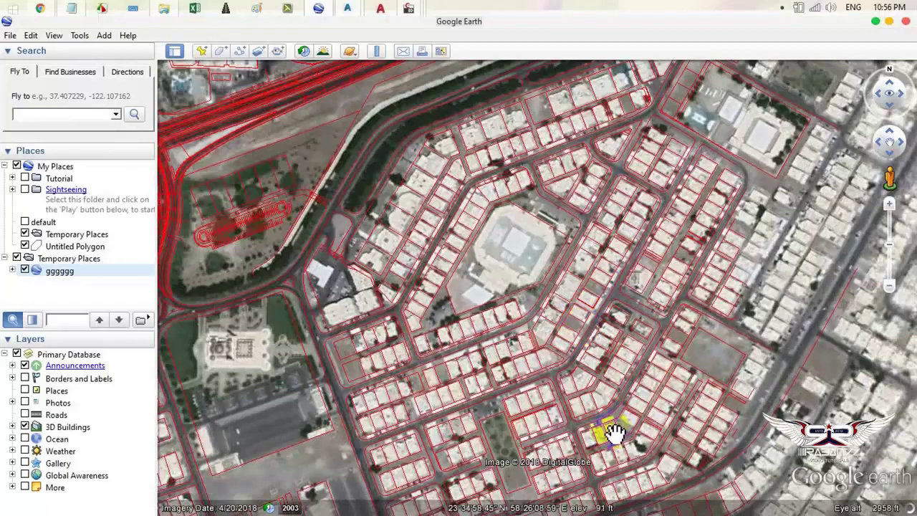
scroll(593, 309, "down", 3)
scroll(543, 260, "down", 2)
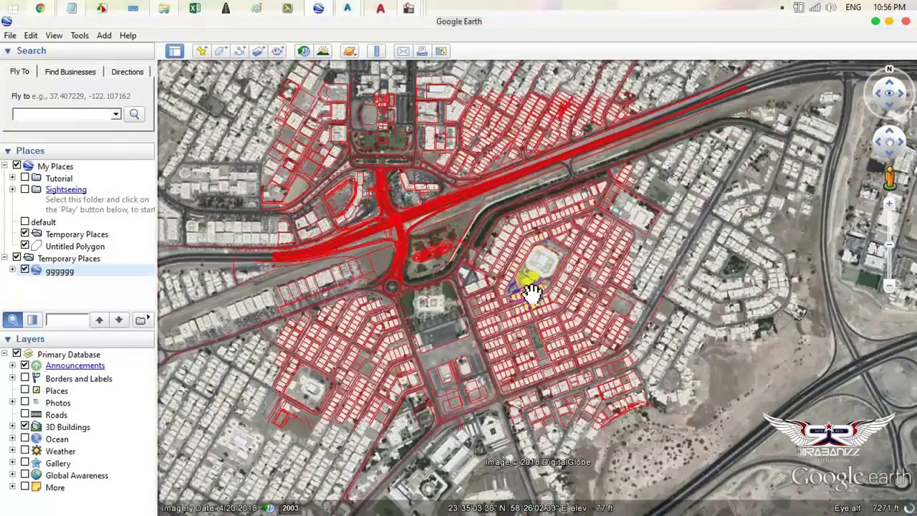
scroll(552, 274, "down", 2)
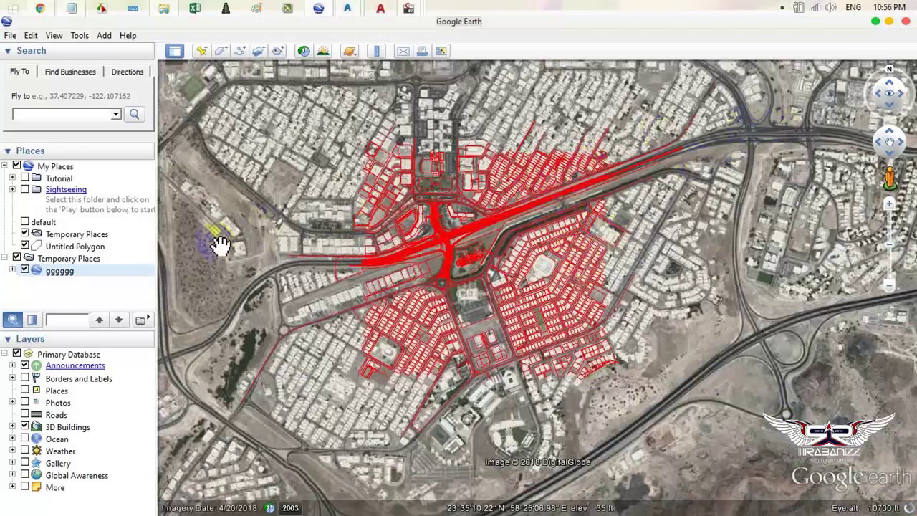
Step: Delete the gggggg overlay from Temporary Places and switch back to the qatar drawing
left_click(84, 277)
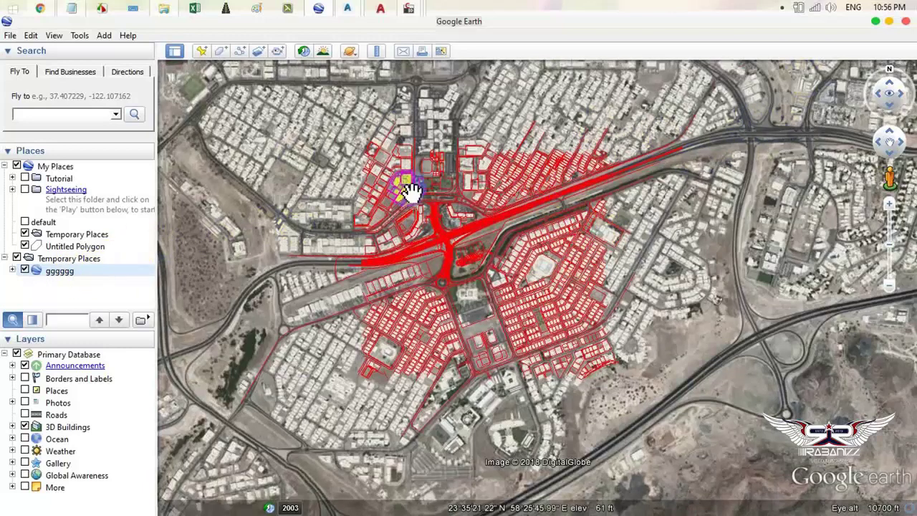
right_click(72, 275)
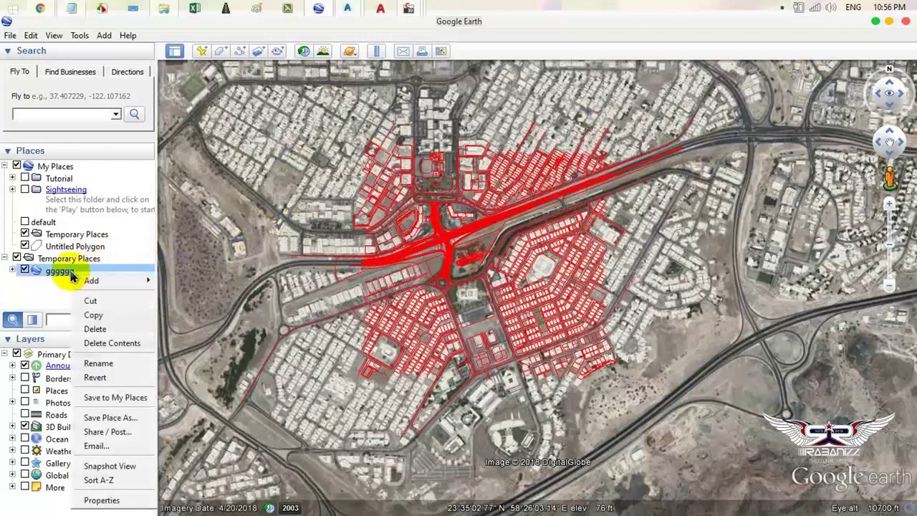
left_click(95, 329)
left_click(427, 286)
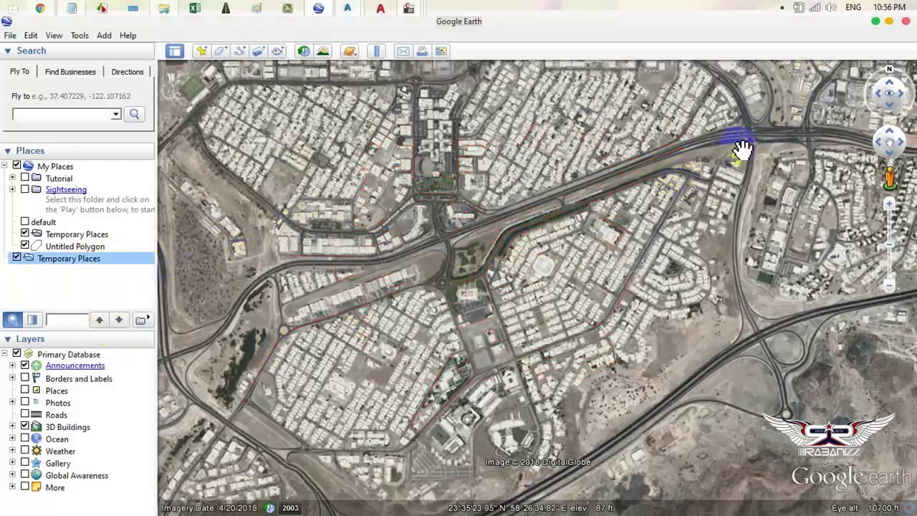
left_click(409, 11)
Step: Window-select and copy all 3,278 qatar site-plan objects, then start blank Drawing4 from the metric template
left_click(412, 74)
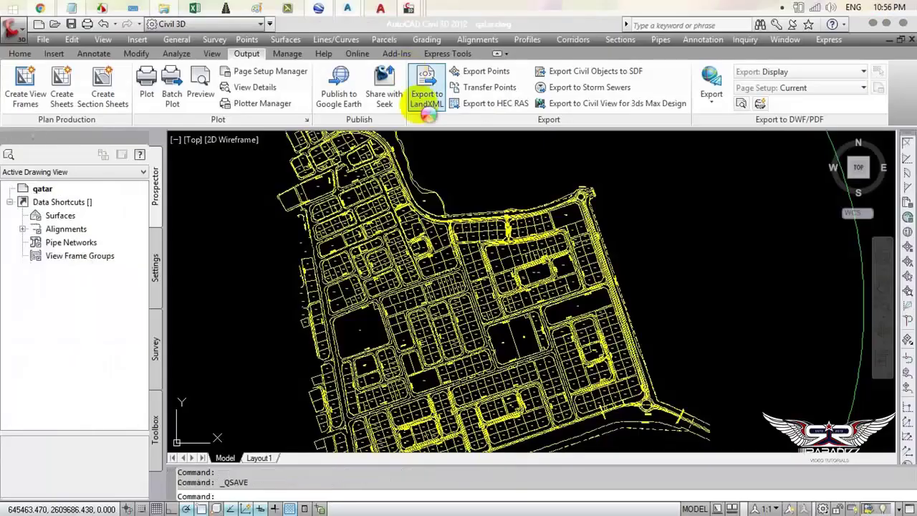
scroll(458, 287, "down", 5)
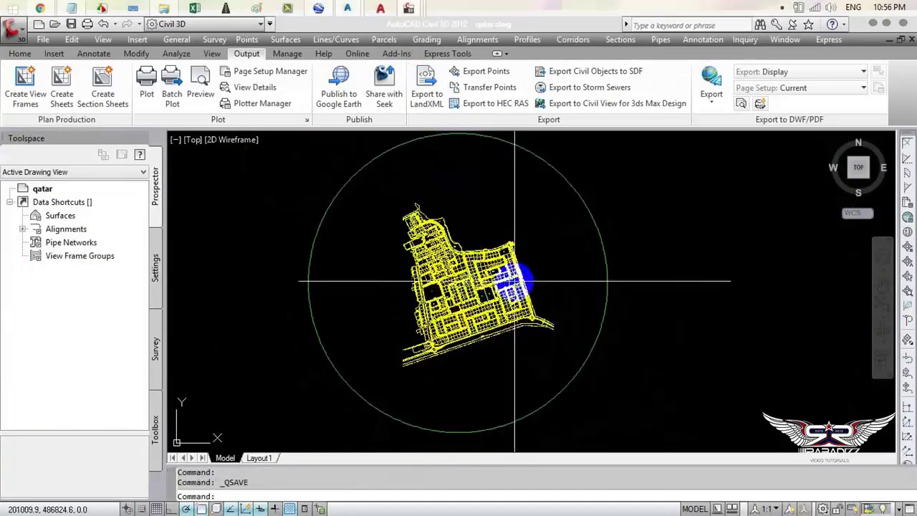
scroll(582, 228, "down", 2)
left_click(672, 186)
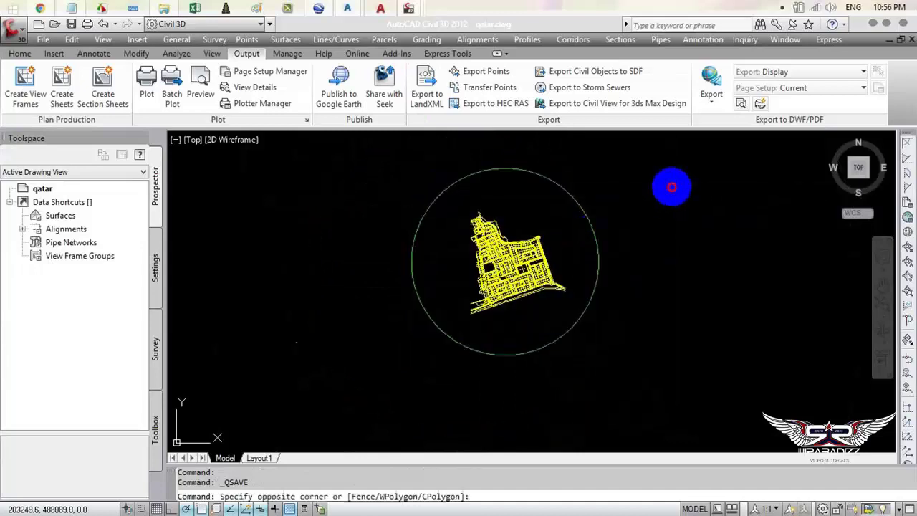
left_click(397, 348)
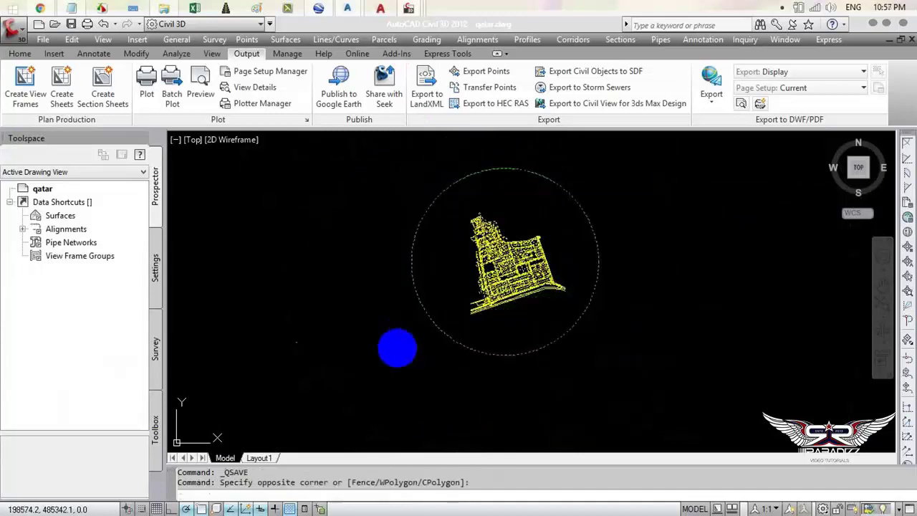
key("ctrl+c")
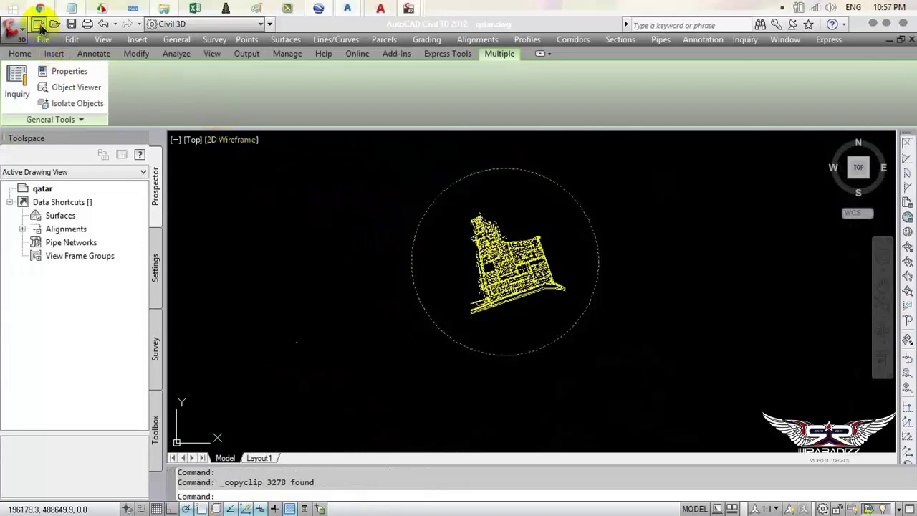
key("ctrl+c")
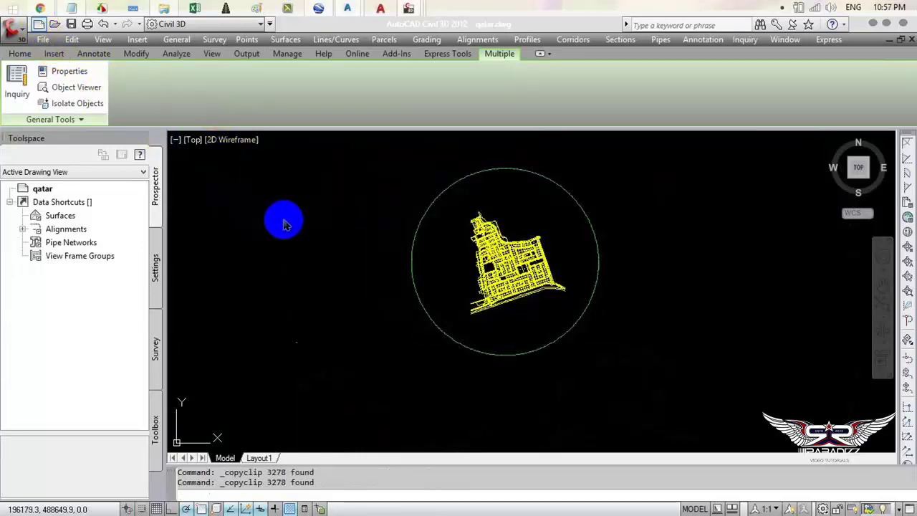
key("ctrl+n")
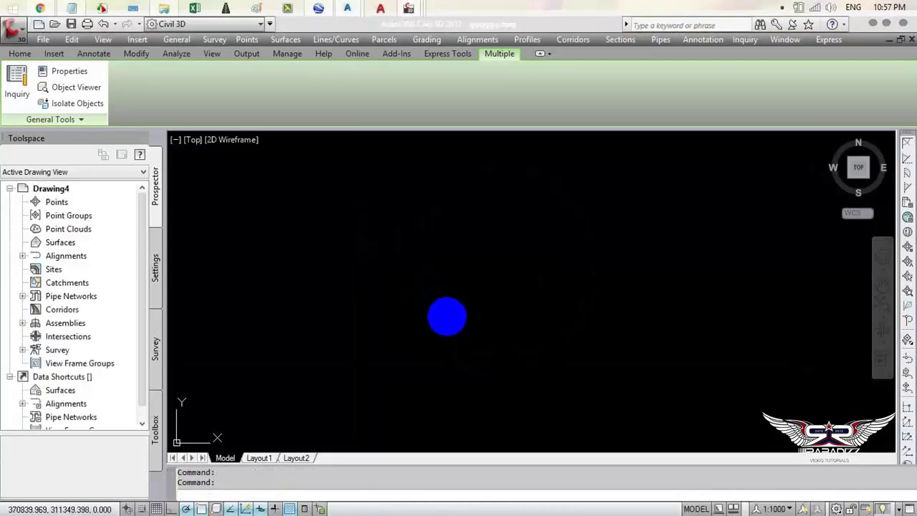
Step: Paste the qatar site plan into Drawing4 at original coordinates and zoom to show it fully
right_click(462, 347)
left_click(350, 238)
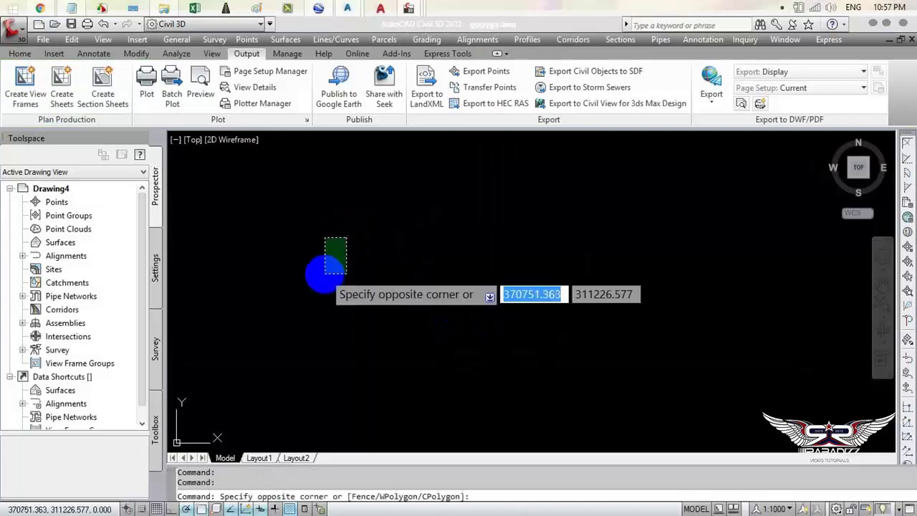
right_click(324, 279)
mouse_move(365, 317)
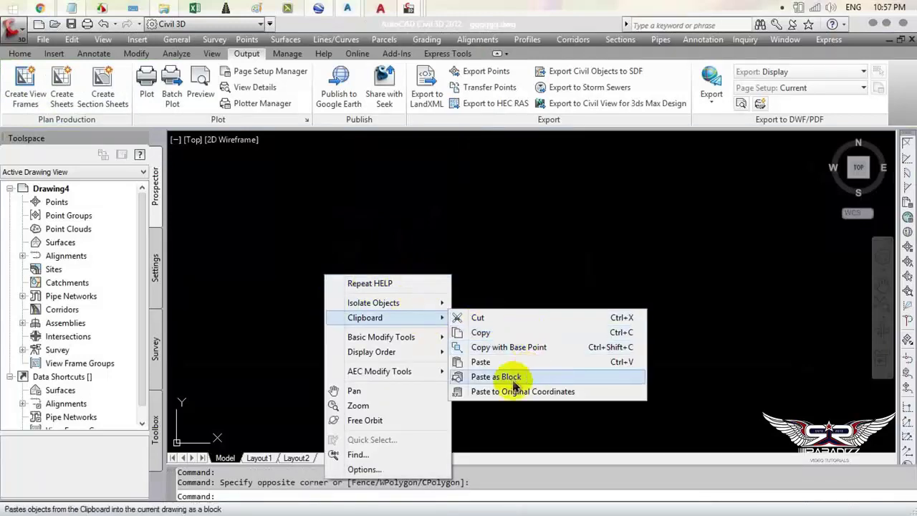
left_click(503, 393)
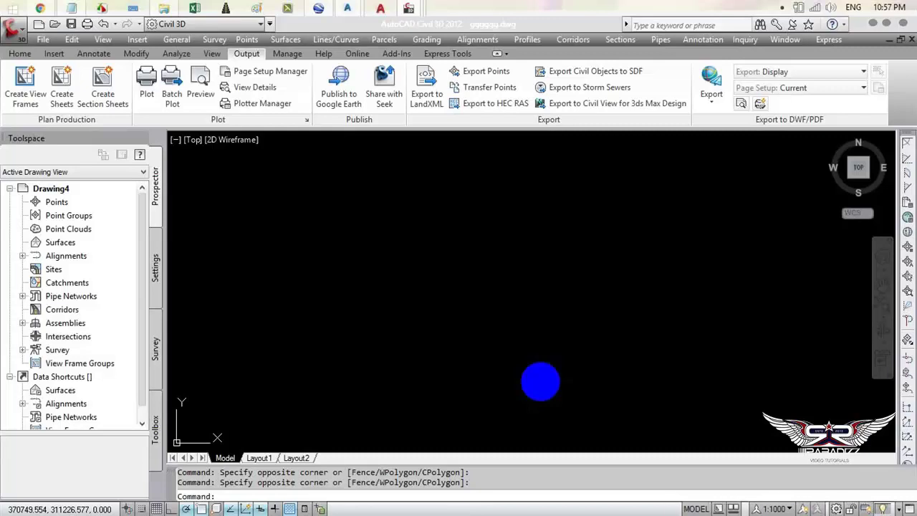
key("ctrl+shift+v")
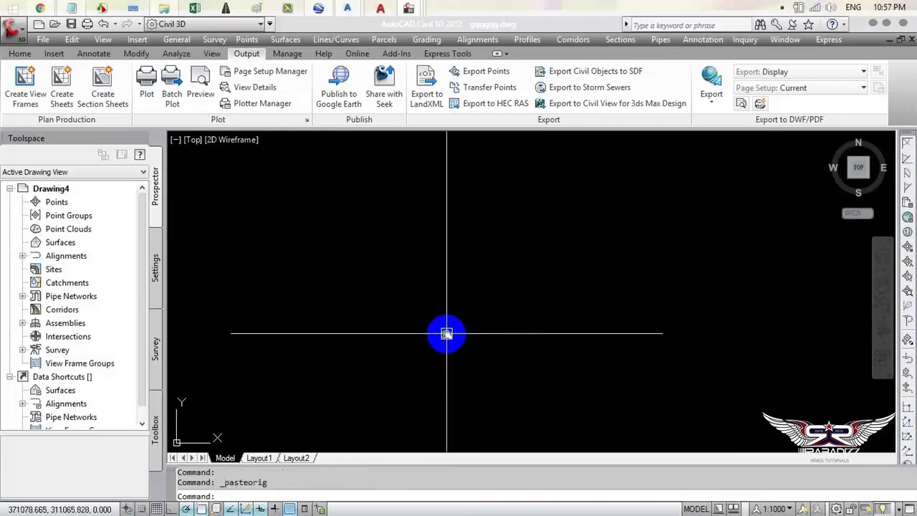
middle_click(447, 334)
middle_click(446, 334)
scroll(534, 294, "up", 3)
scroll(502, 294, "up", 2)
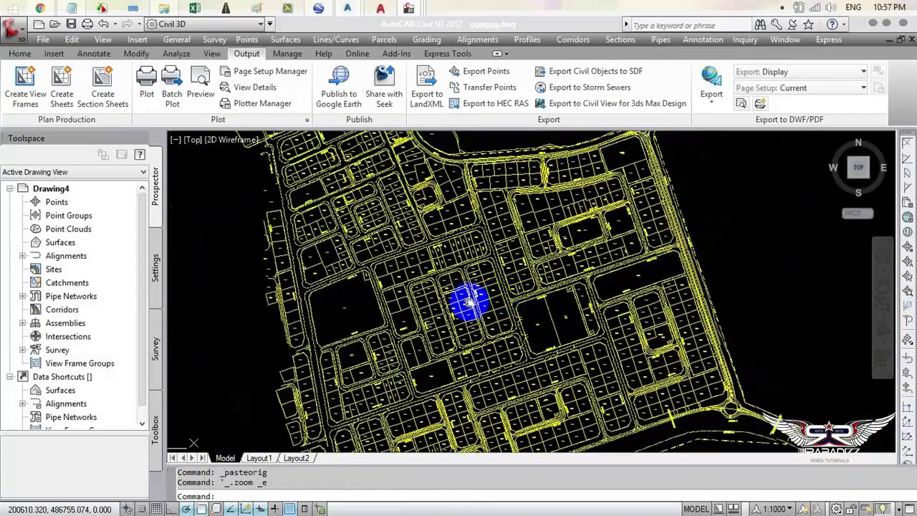
middle_click_drag(469, 301, 412, 307)
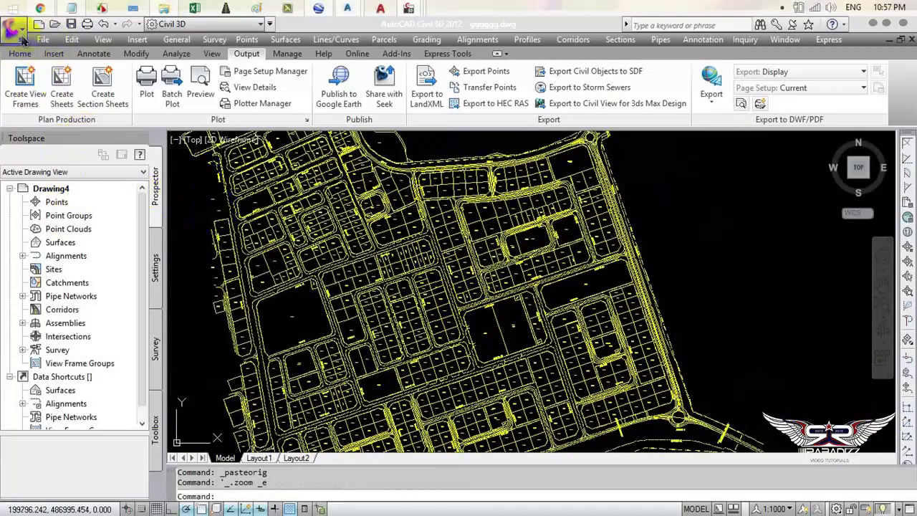
left_click(20, 33)
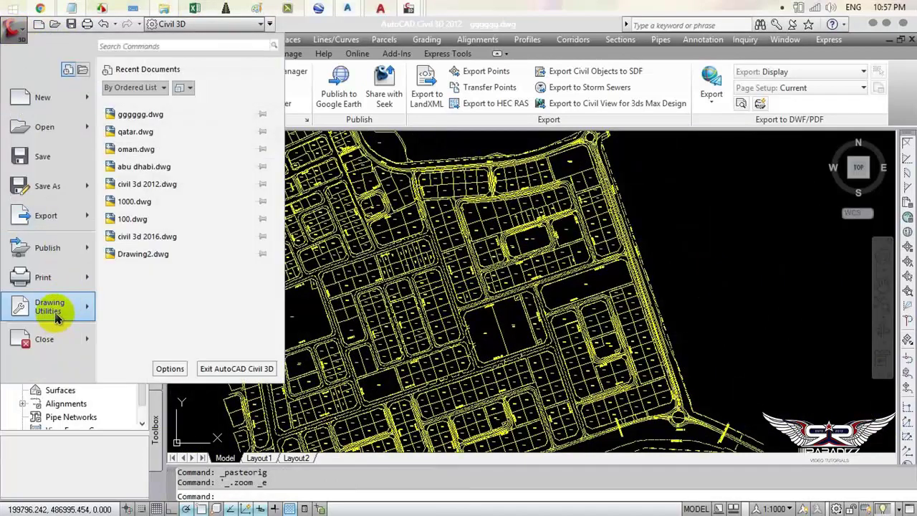
Step: In Drawing Settings, pick the Qatar category and the Qatar 1974 / Qatar National Grid system, then apply
mouse_move(51, 306)
left_click(251, 200)
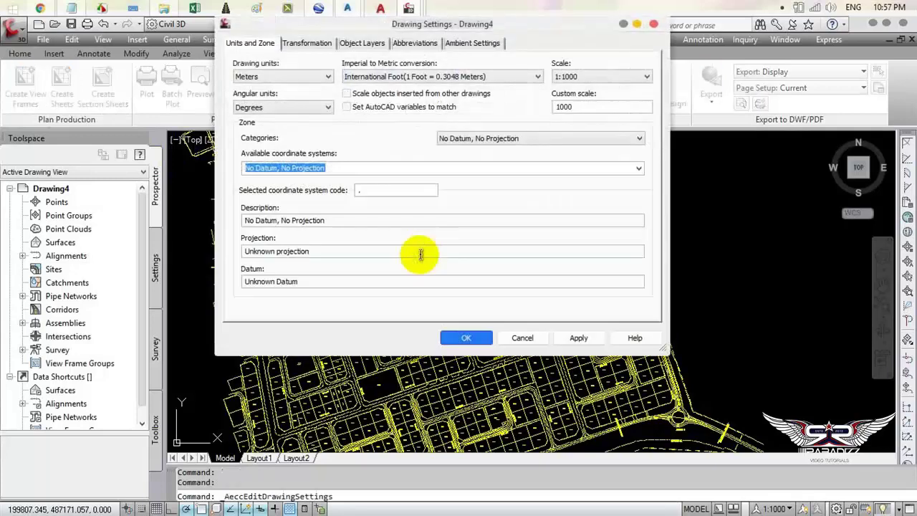
left_click(638, 139)
left_click(638, 140)
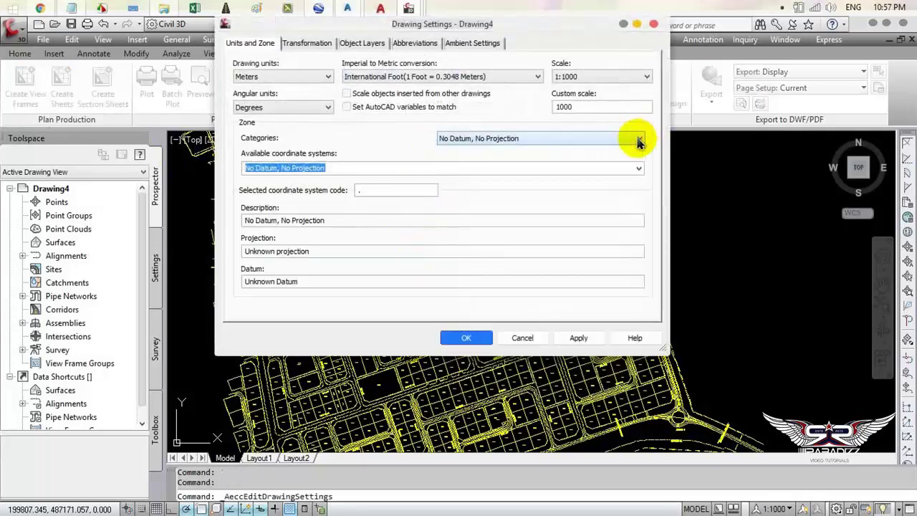
left_click(637, 170)
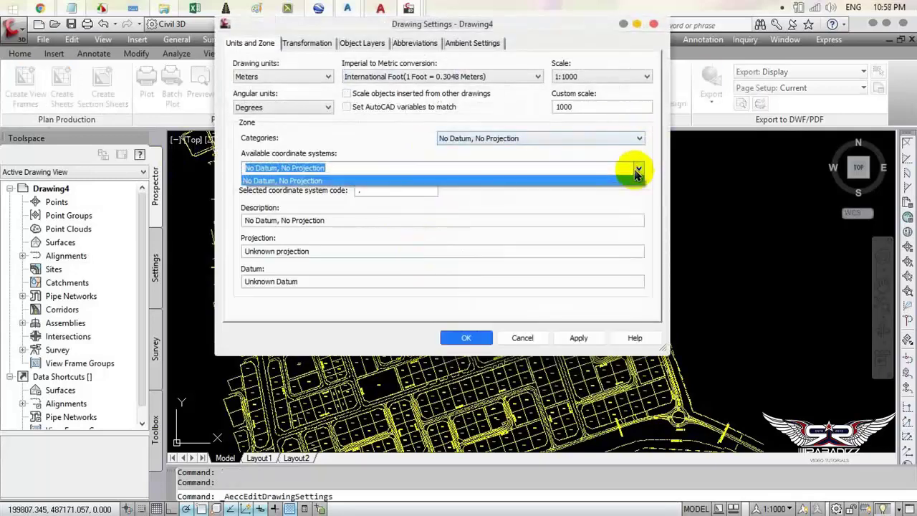
left_click(638, 138)
left_click(637, 138)
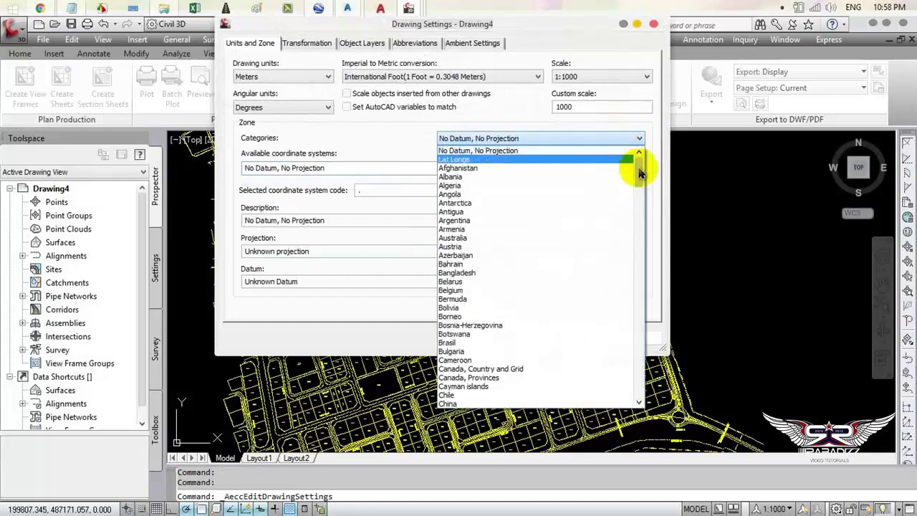
mouse_move(641, 162)
left_mouse_down()
mouse_move(650, 370)
mouse_move(670, 301)
left_mouse_up()
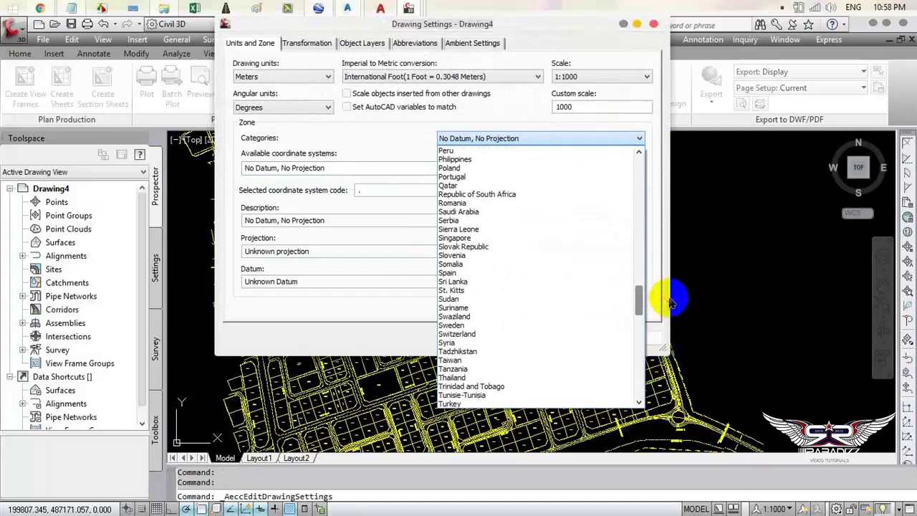
key("q")
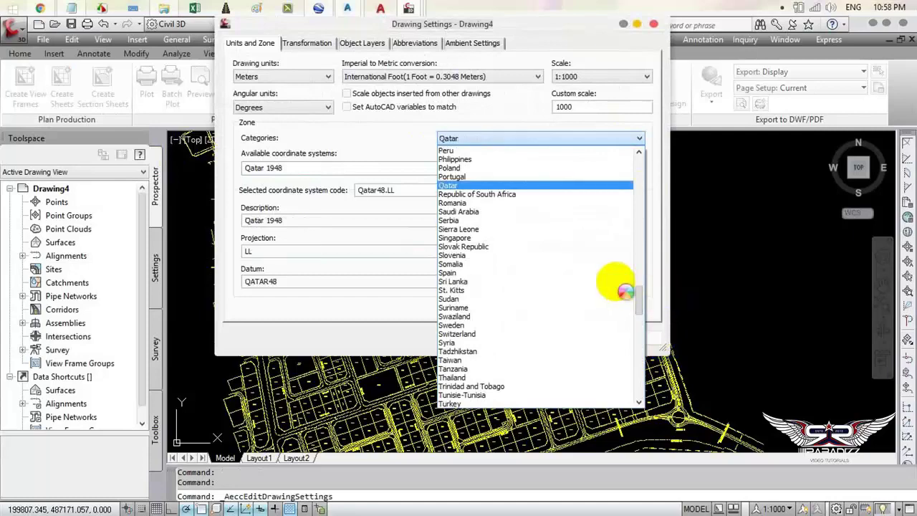
left_click(440, 185)
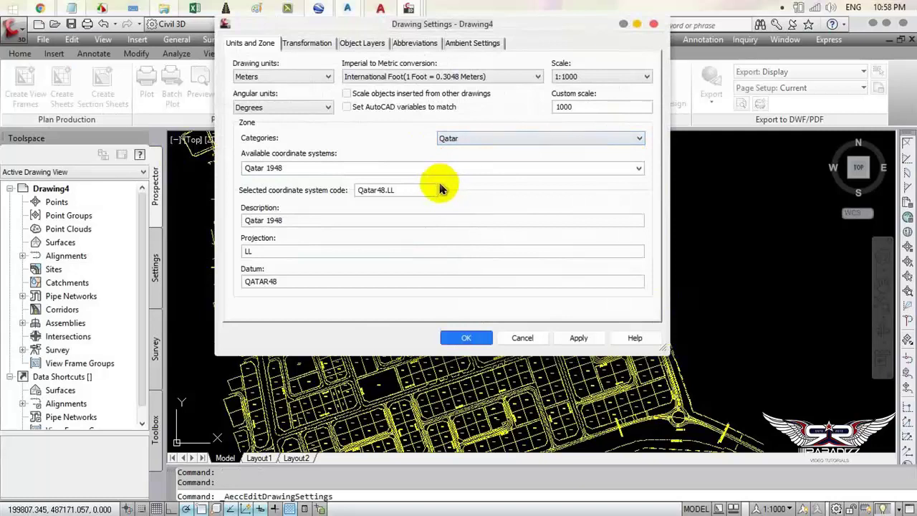
left_click(638, 167)
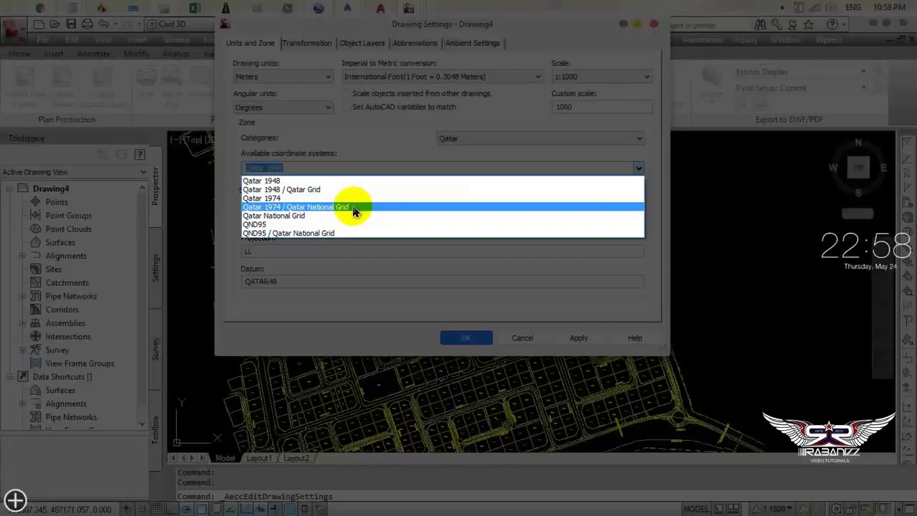
left_click(354, 211)
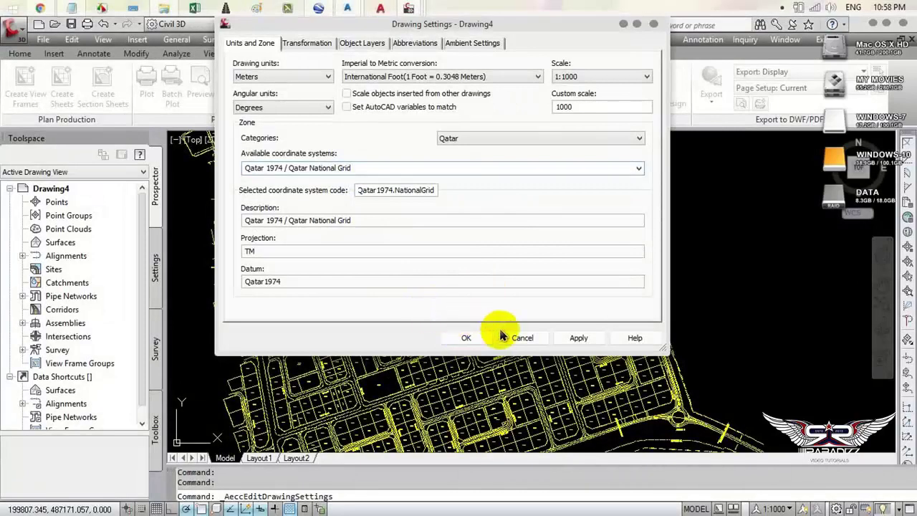
left_click(578, 337)
left_click(466, 337)
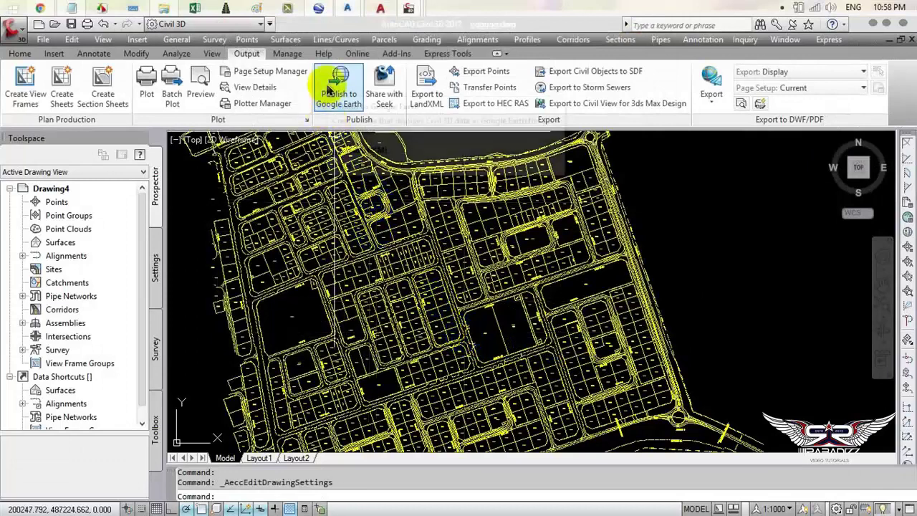
Step: Save Drawing4, publish it as ground-draped Drawing4.kmz, and view it in Google Earth
left_click(70, 25)
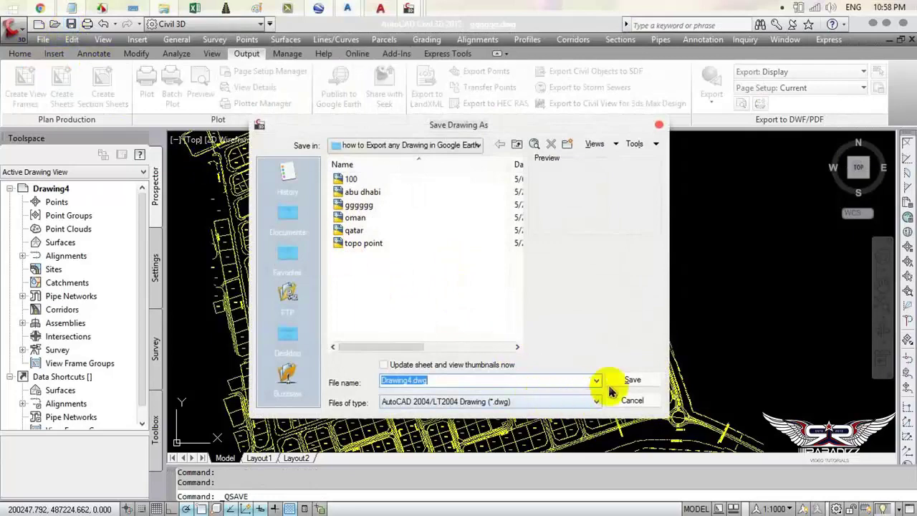
left_click(631, 381)
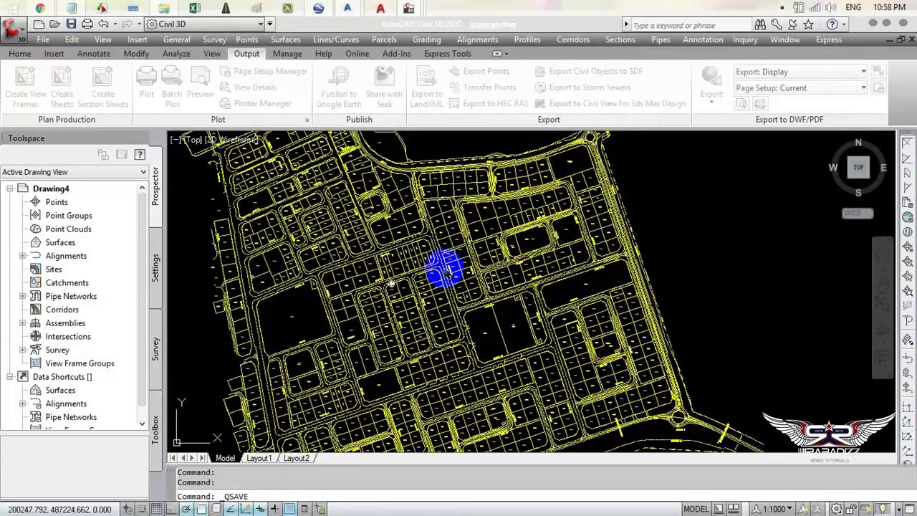
left_click(341, 91)
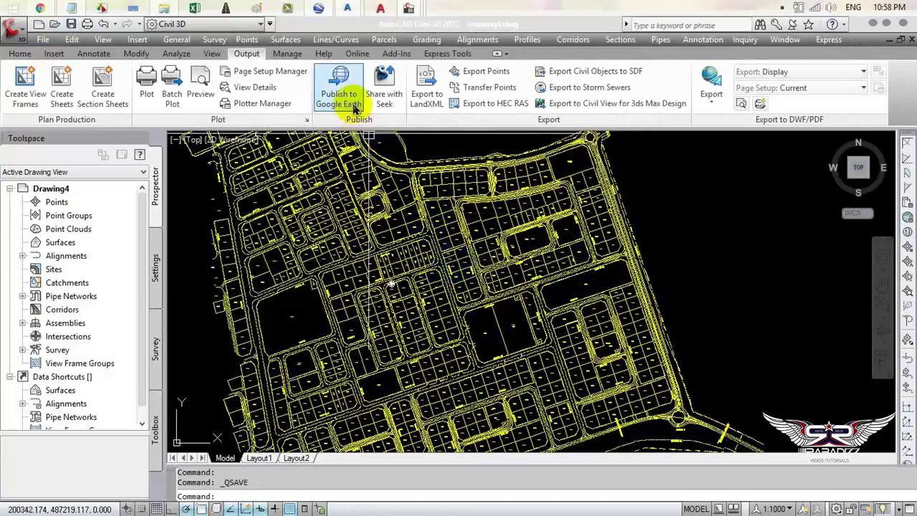
left_click(466, 375)
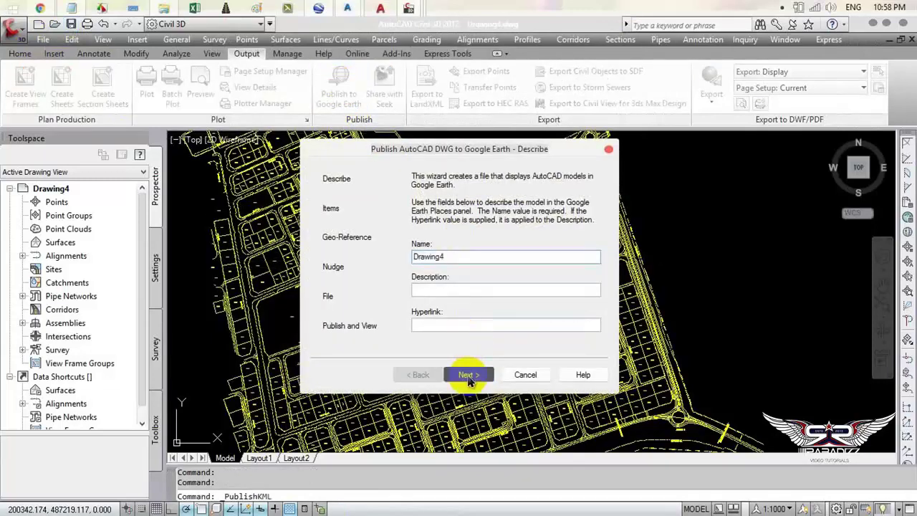
left_click(467, 377)
left_click(467, 376)
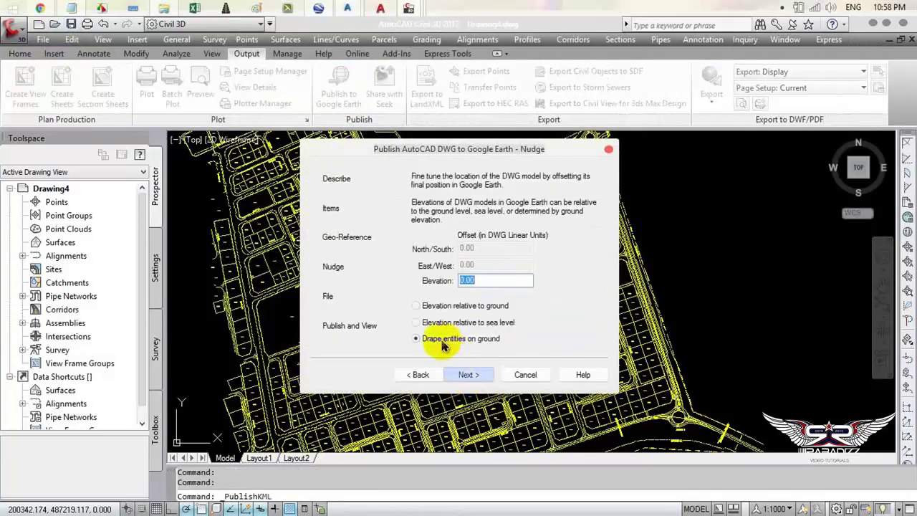
left_click(467, 375)
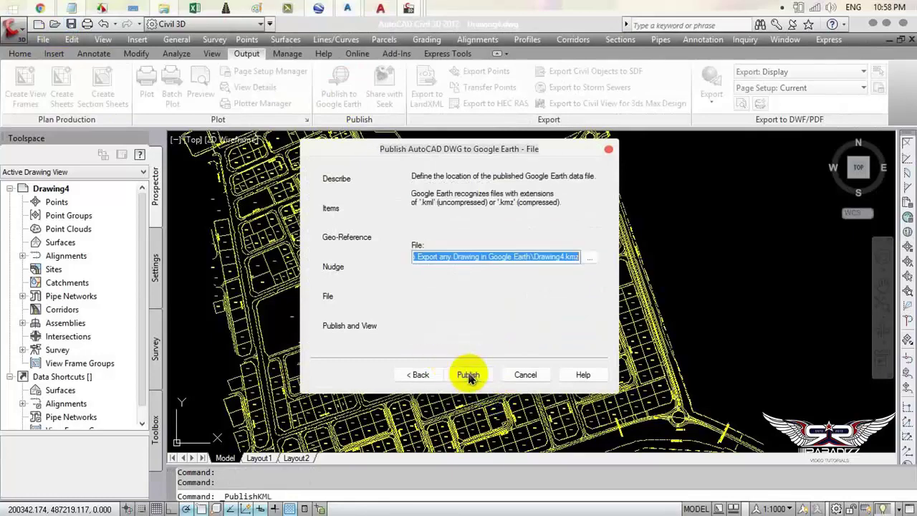
left_click(467, 378)
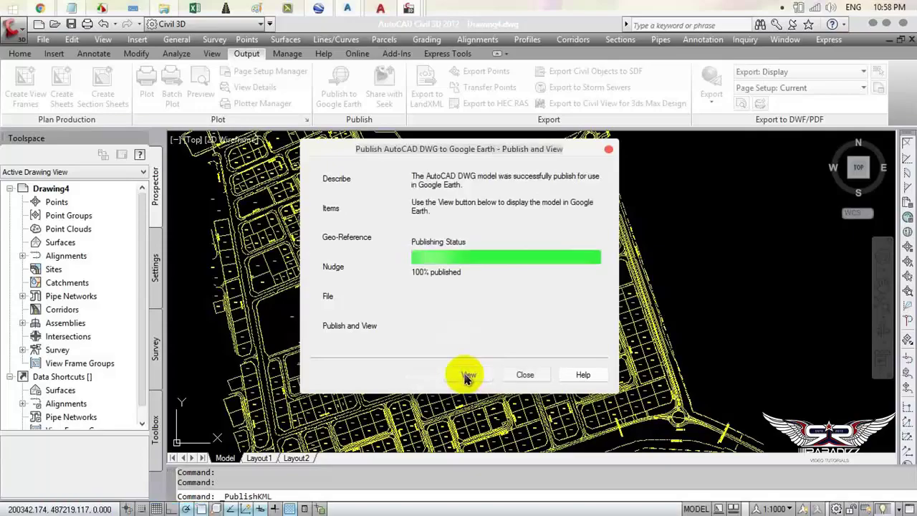
left_click(465, 374)
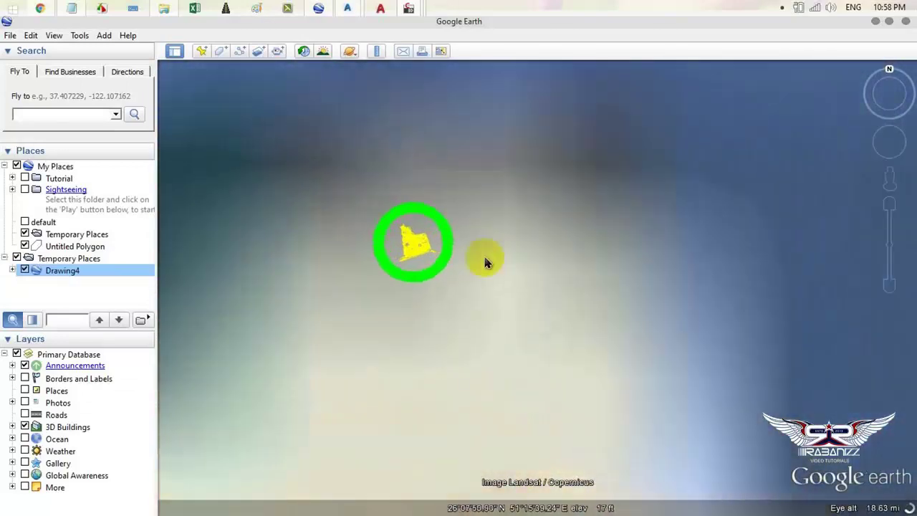
Step: Zoom and pan along the coastline to compare the Drawing4 overlay with the imagery
scroll(501, 294, "up", 5)
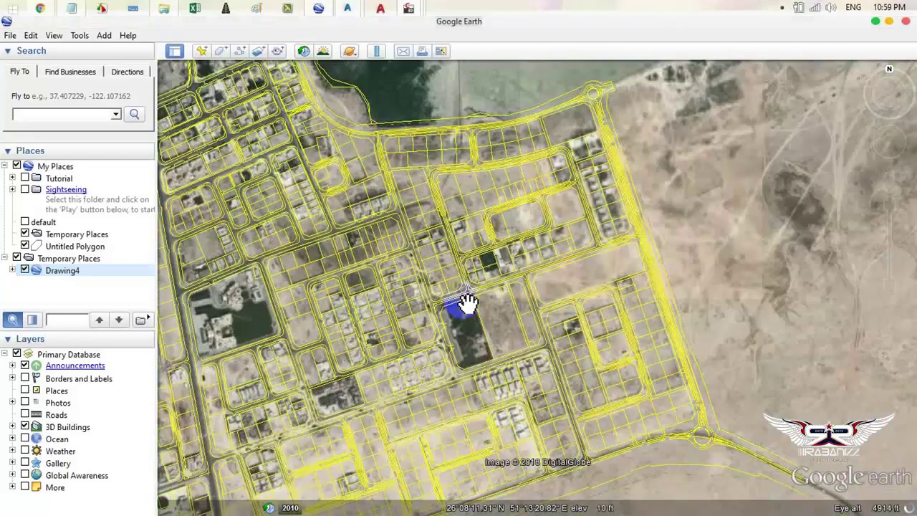
scroll(442, 279, "down", 2)
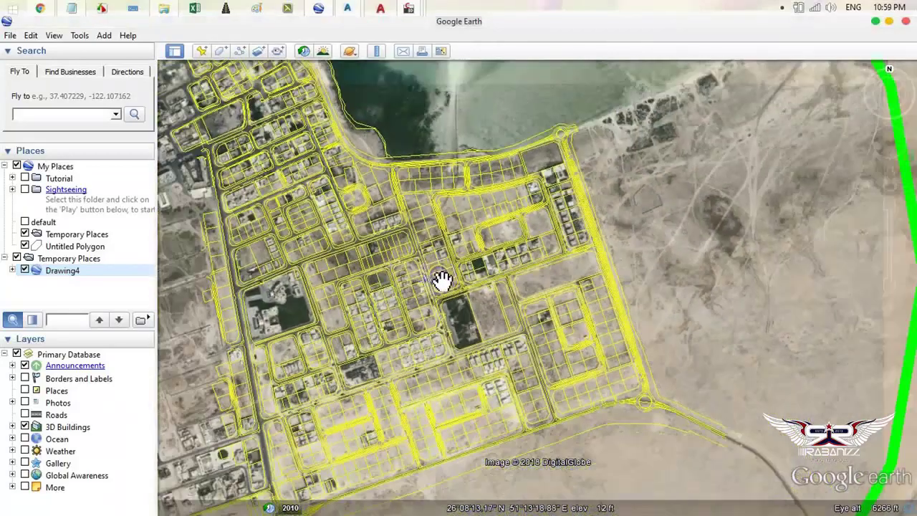
scroll(491, 318, "up", 1)
scroll(404, 317, "up", 2)
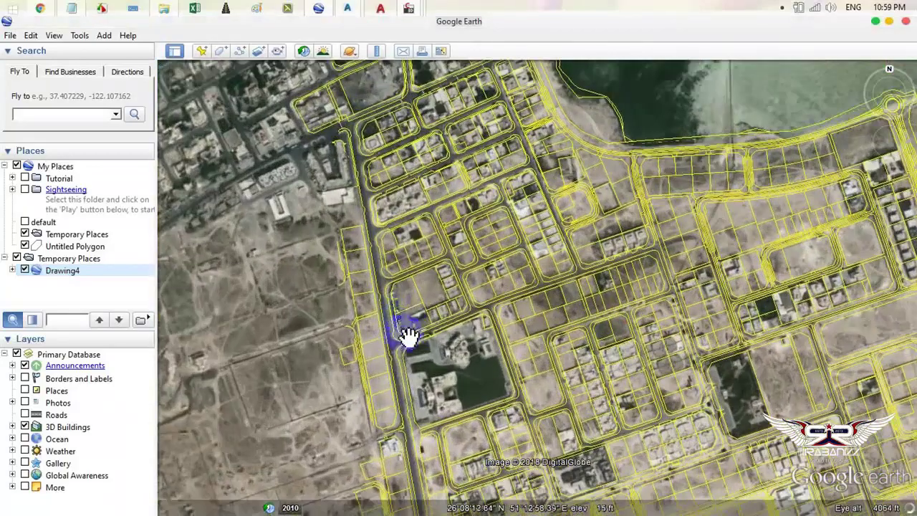
scroll(379, 280, "down", 2)
scroll(389, 279, "up", 4)
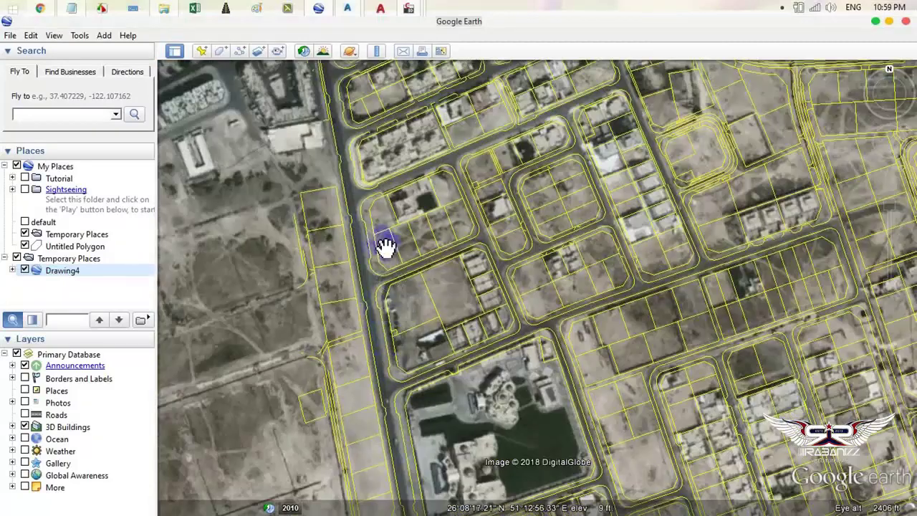
left_click_drag(476, 268, 442, 348)
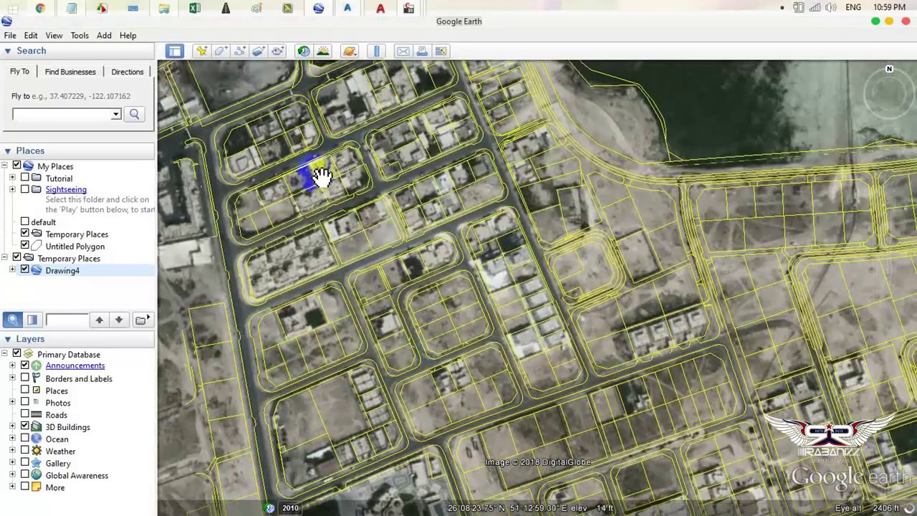
scroll(319, 175, "down", 1)
scroll(348, 177, "up", 3)
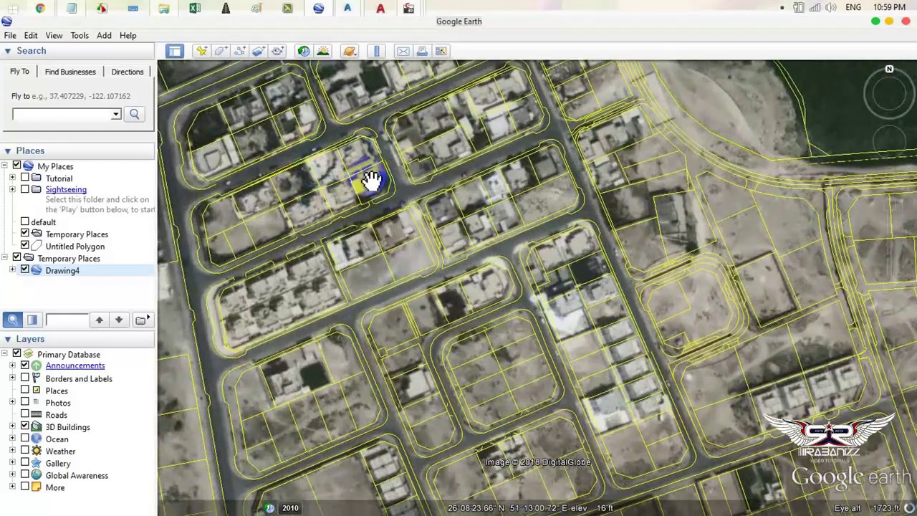
left_click_drag(371, 179, 454, 344)
left_click_drag(676, 221, 537, 359)
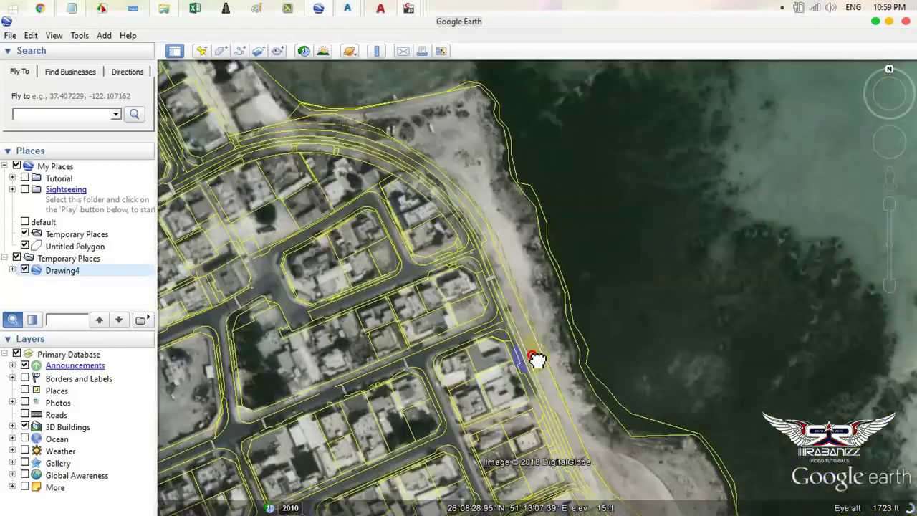
scroll(677, 287, "down", 2)
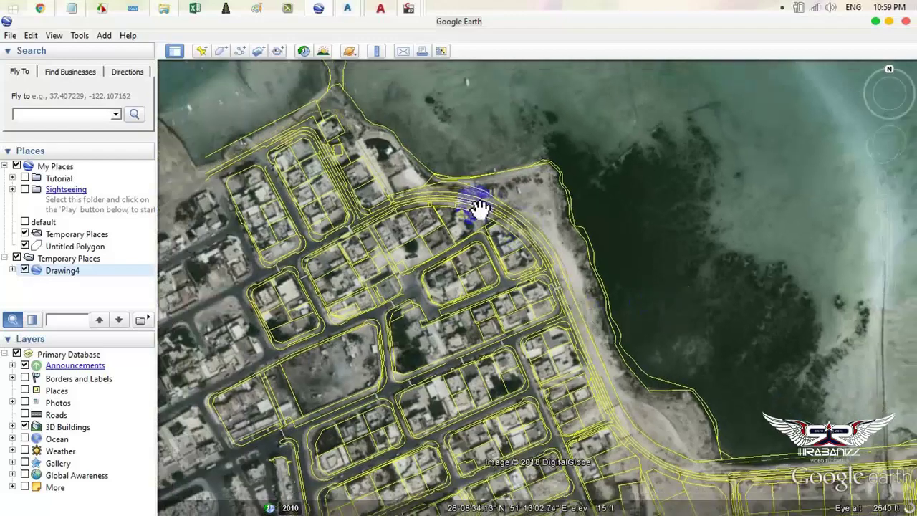
mouse_move(347, 214)
left_mouse_down()
mouse_move(430, 253)
mouse_move(466, 323)
mouse_move(401, 233)
left_mouse_up()
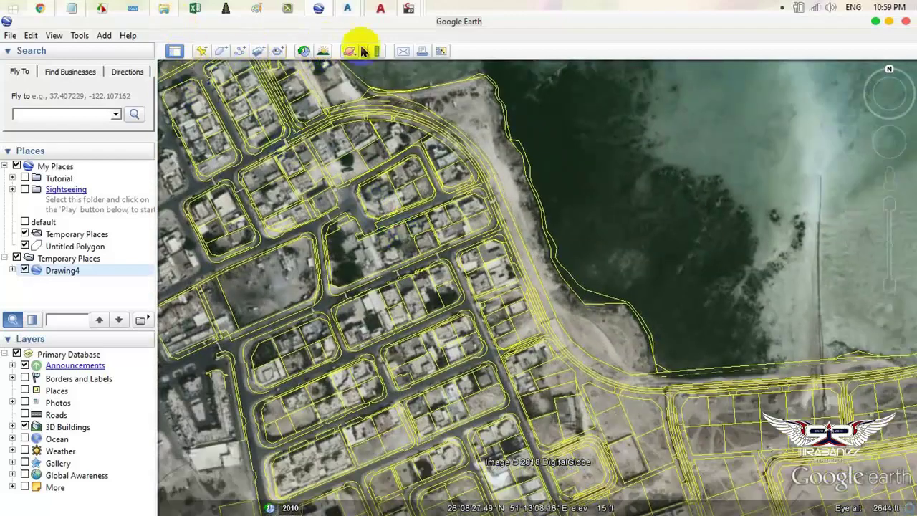
Step: Delete Drawing4 from Temporary Places and return to the AutoCAD Drawing4 window
right_click(63, 271)
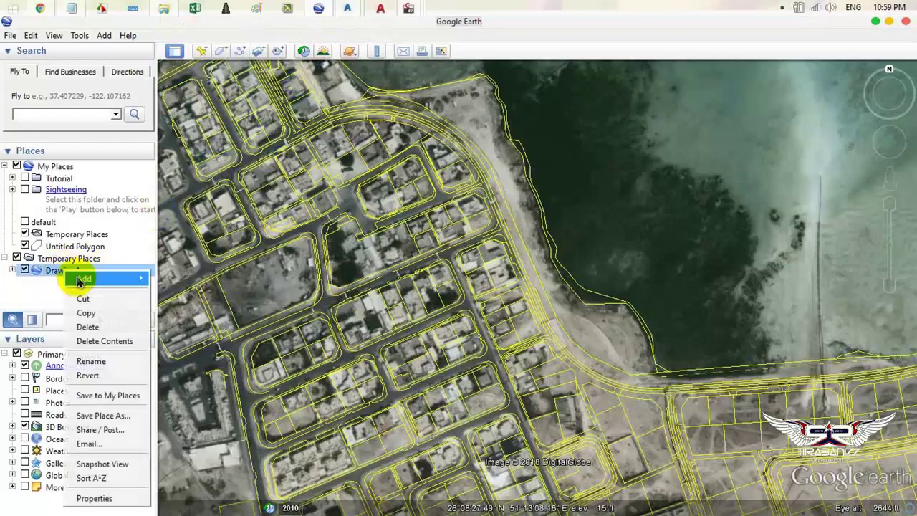
left_click(115, 326)
left_click(431, 284)
mouse_move(225, 8)
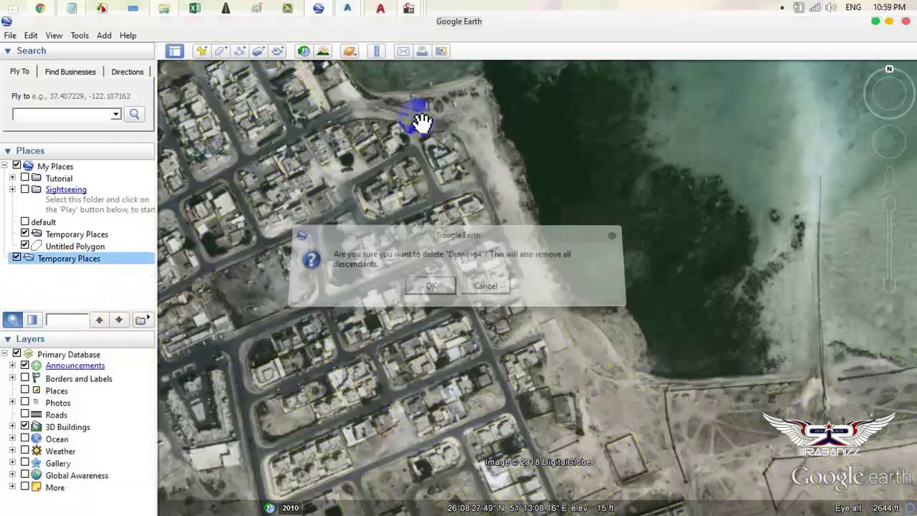
left_click(629, 77)
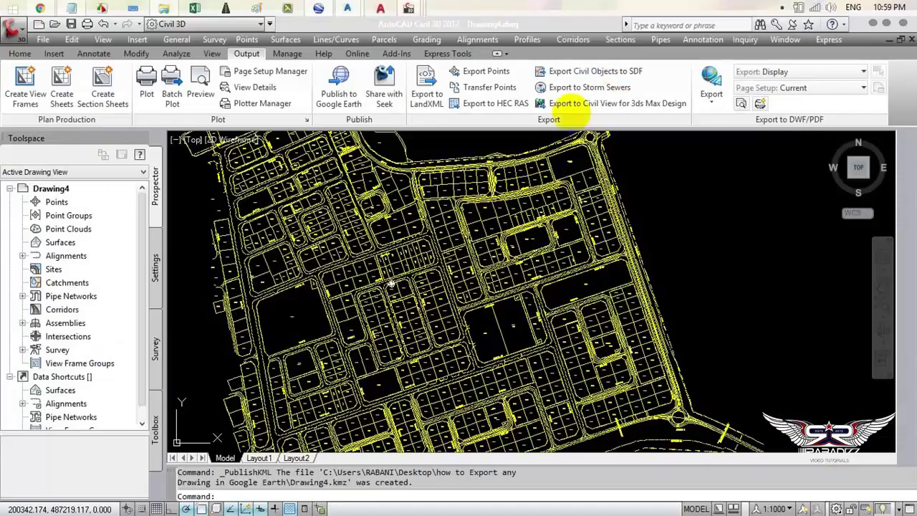
left_click(339, 90)
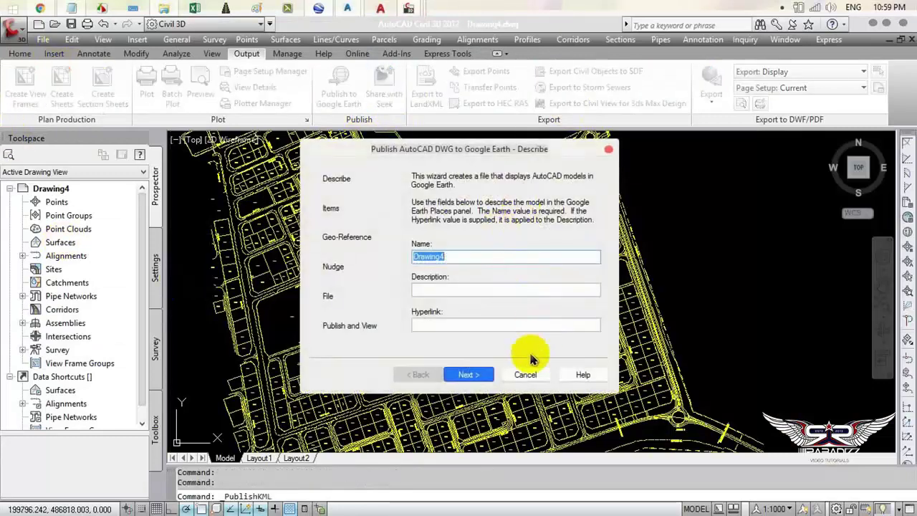
left_click(525, 375)
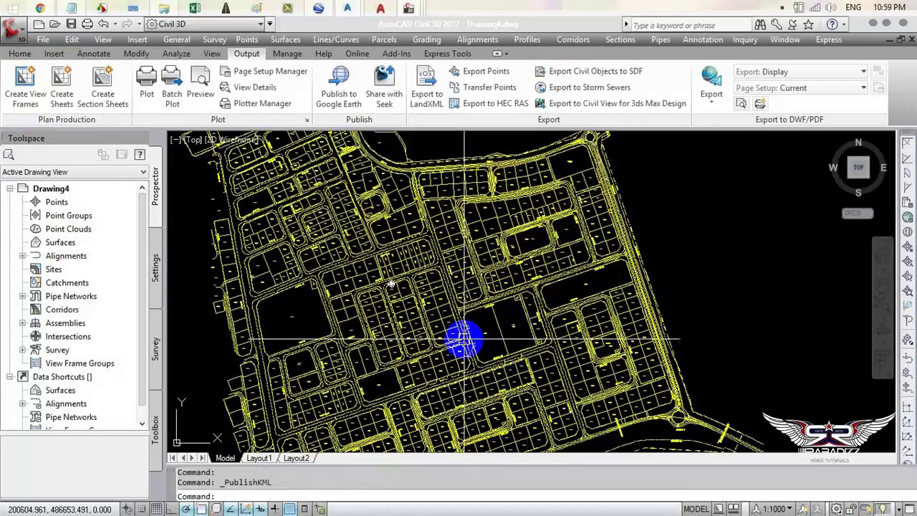
left_click(11, 30)
mouse_move(49, 306)
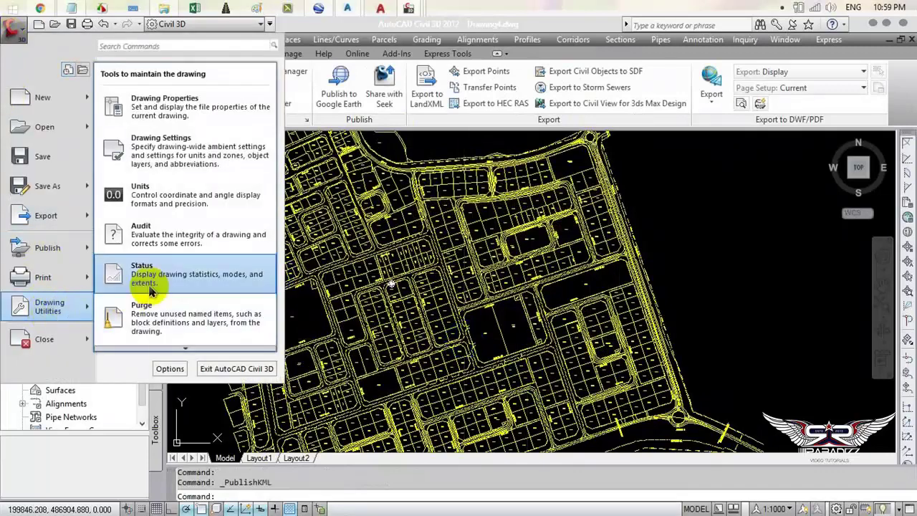
left_click(158, 154)
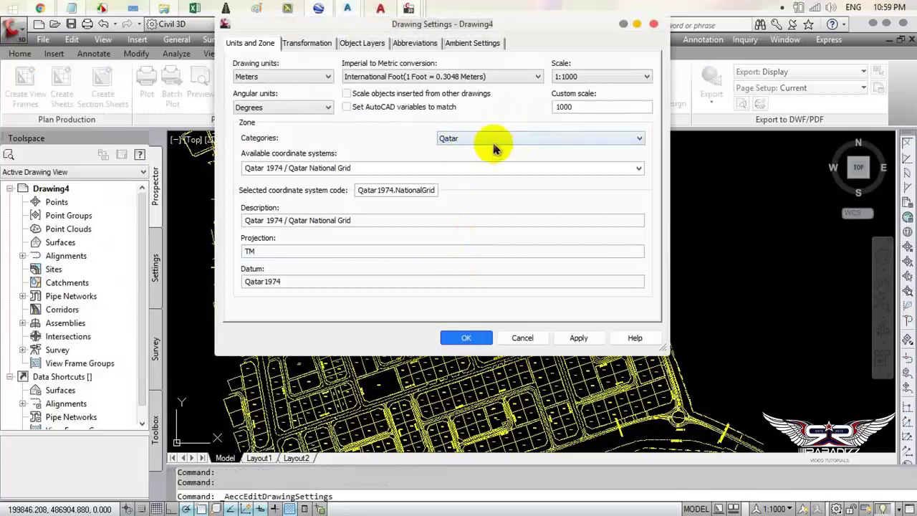
left_click(639, 167)
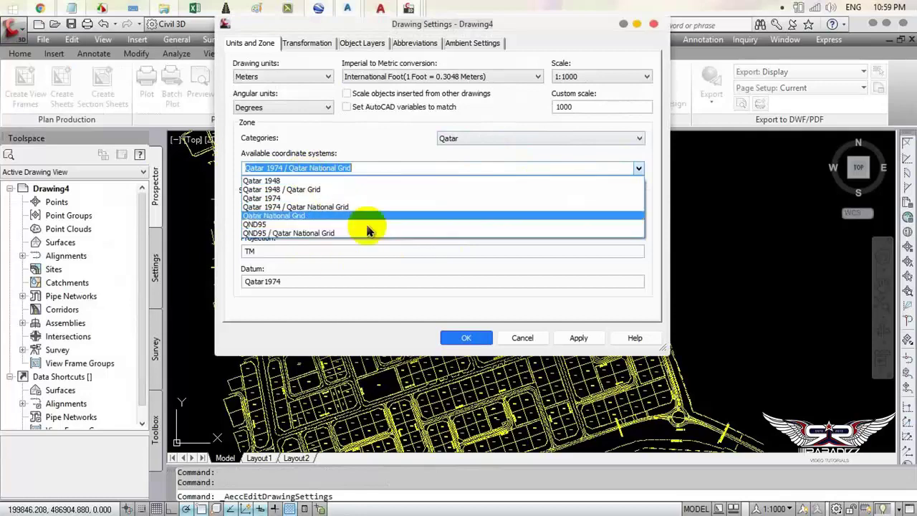
left_click(380, 143)
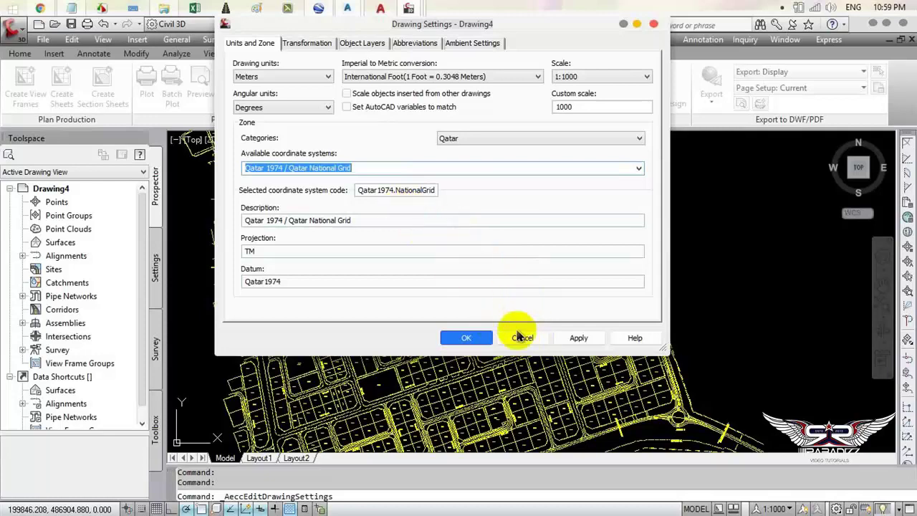
left_click(521, 340)
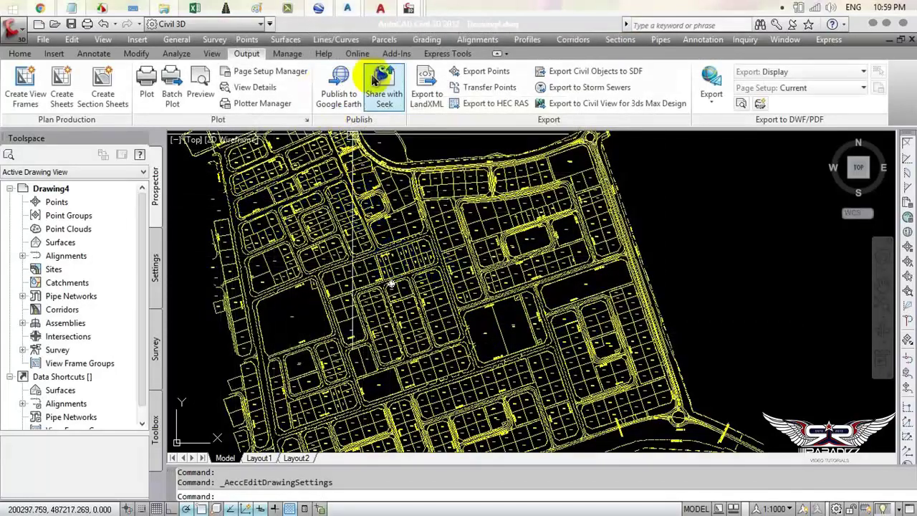
Step: In Google Earth, hide the side panel and pan toward the residential blocks
left_click(319, 10)
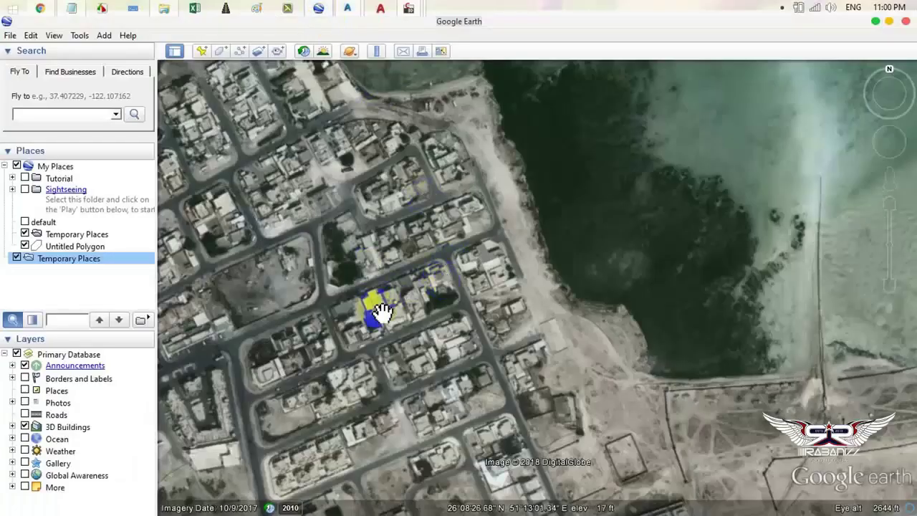
left_click(174, 51)
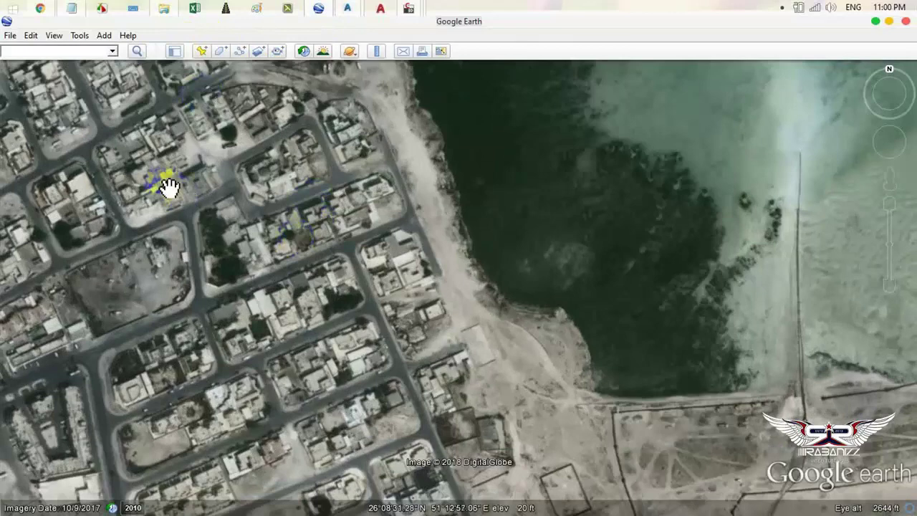
left_click_drag(215, 222, 494, 227)
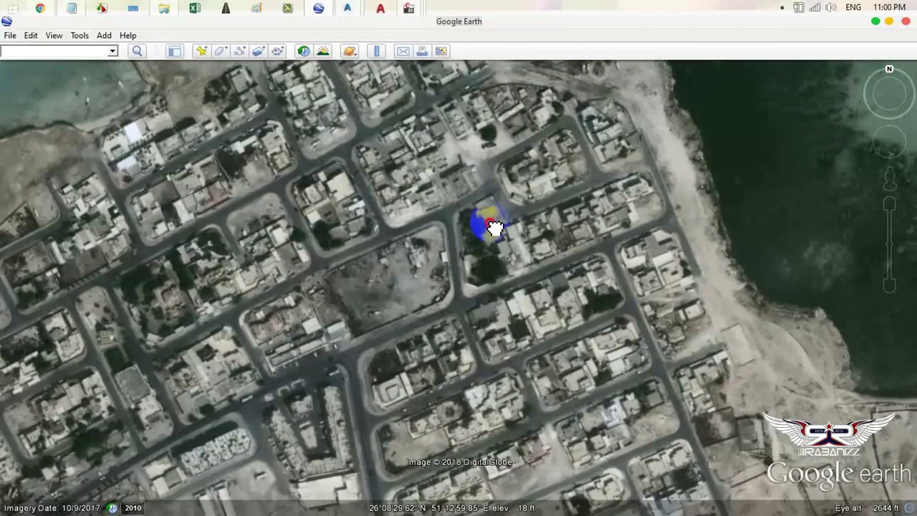
left_click(11, 35)
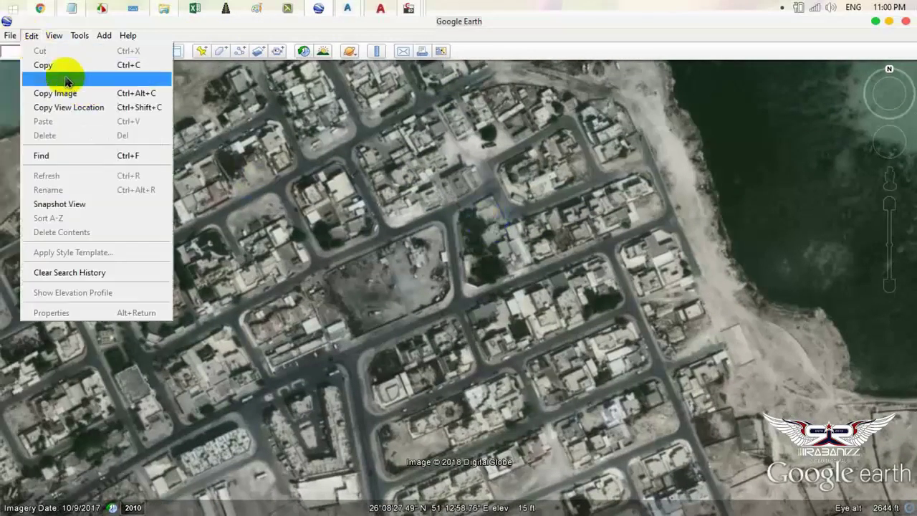
mouse_move(22, 65)
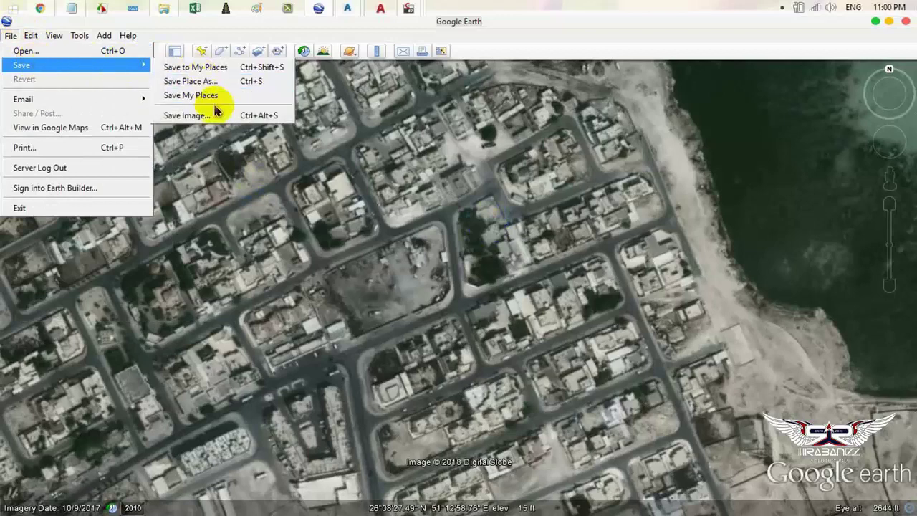
left_click(290, 166)
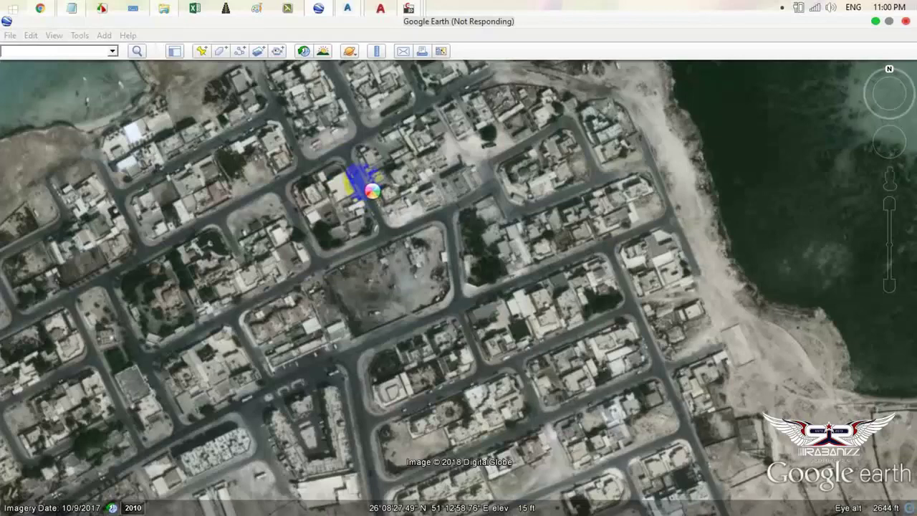
Step: Switch back to AutoCAD Civil 3D 2018 showing the abu dhabi.dwg drawing
left_click(458, 19)
left_click(411, 45)
left_click(338, 41)
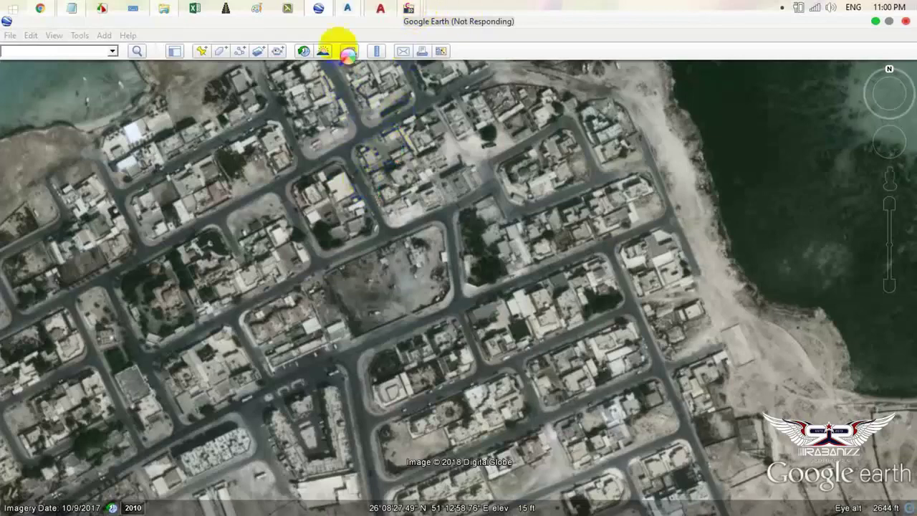
left_click(348, 8)
left_click(404, 76)
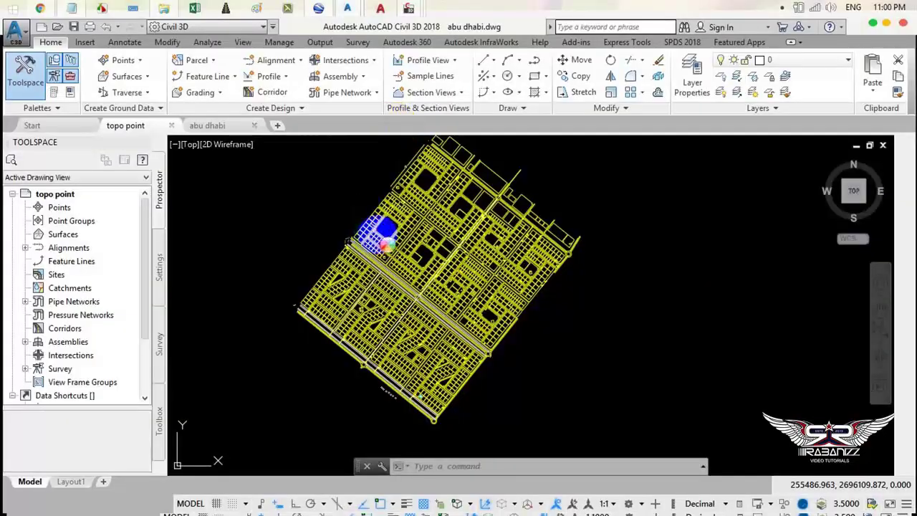
Step: Save the abu dhabi drawing with Ctrl+S, then bring Google Earth back to the front
left_click(350, 11)
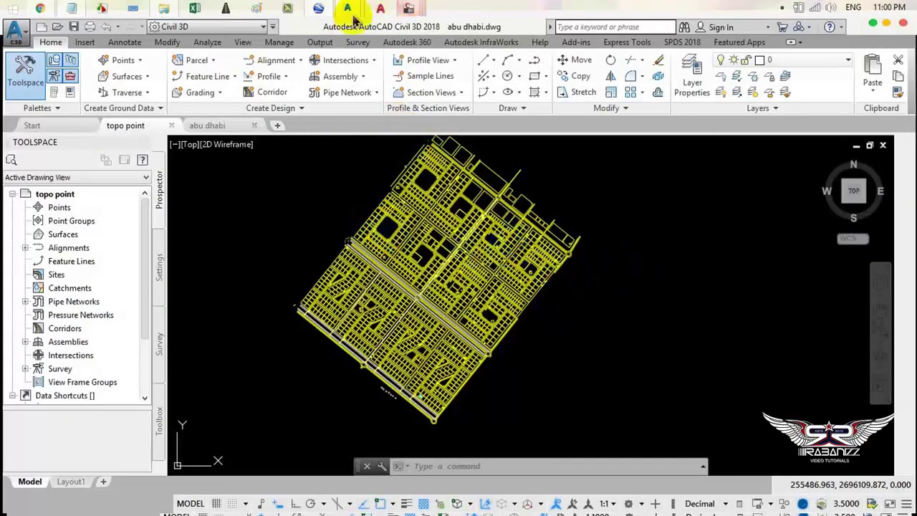
key("ctrl+s")
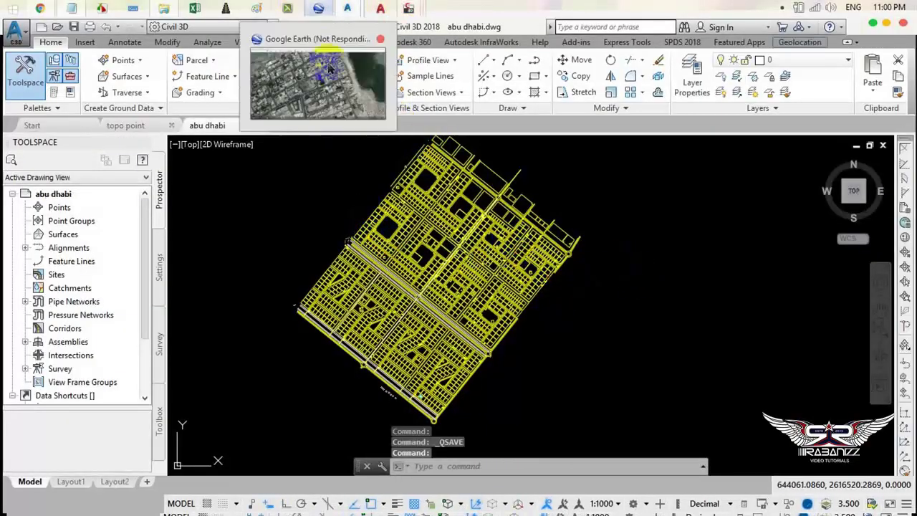
left_click(329, 68)
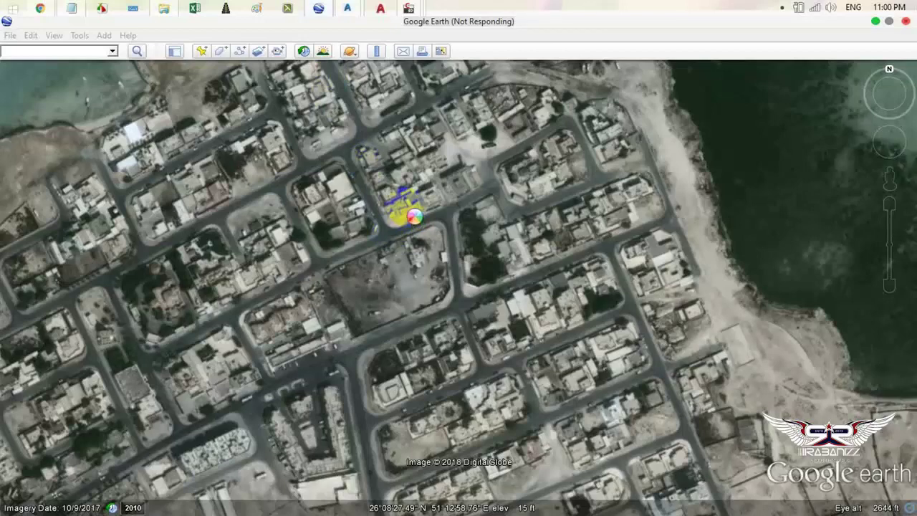
key("alt+Tab")
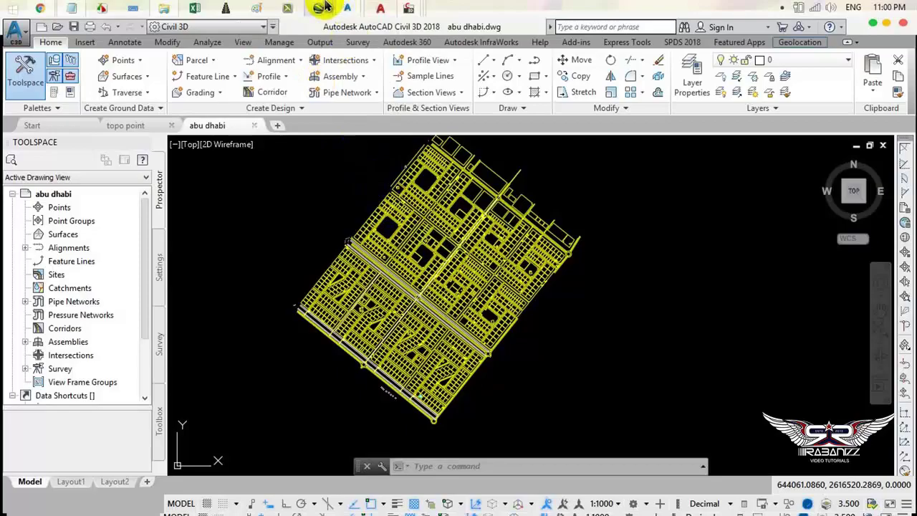
mouse_move(319, 8)
left_click(364, 113)
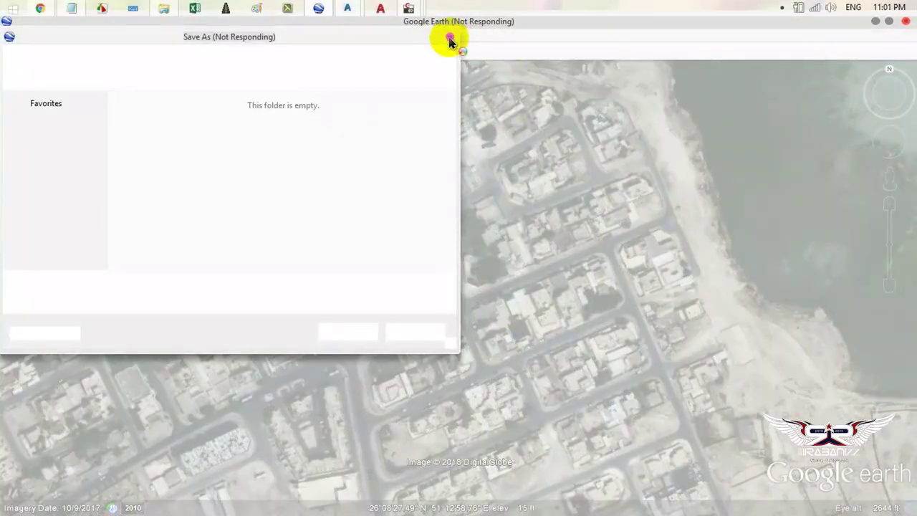
Step: Close Google Earth's Save As dialog and switch to the Civil 3D 2012 window with oman.dwg
right_click(511, 7)
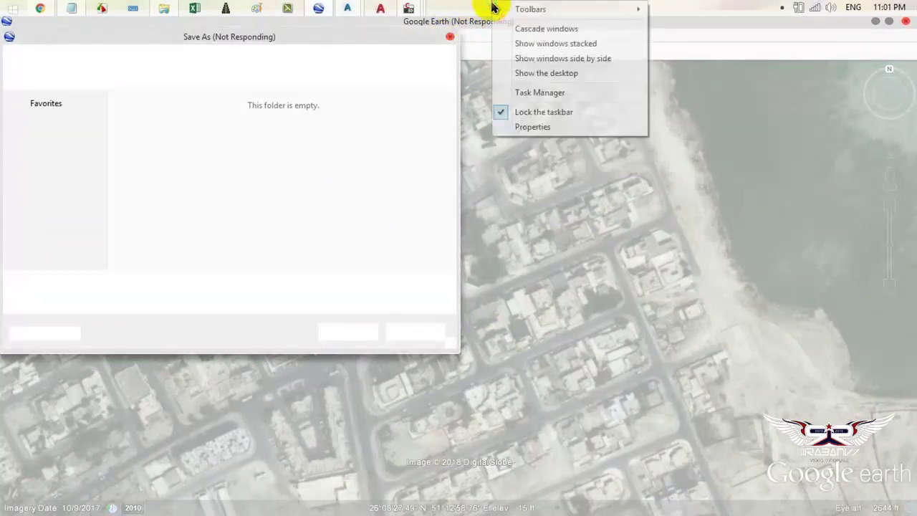
left_click(600, 187)
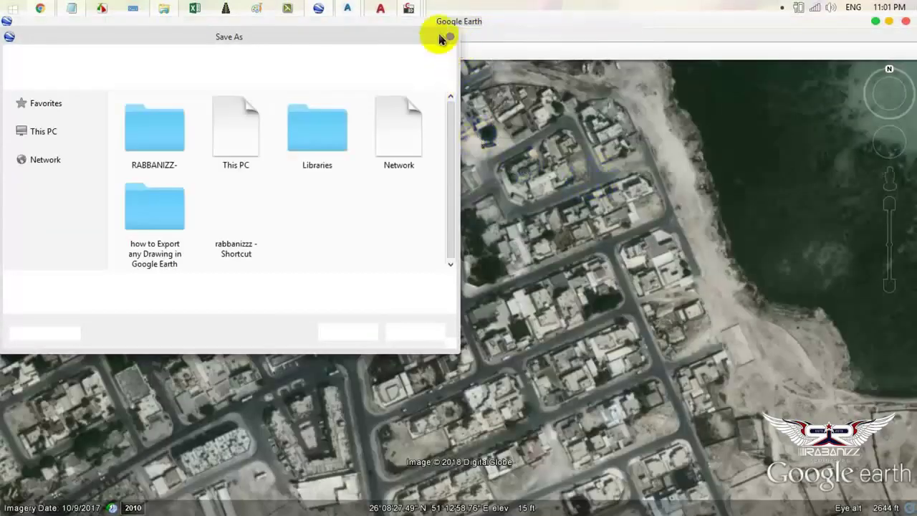
left_click(451, 38)
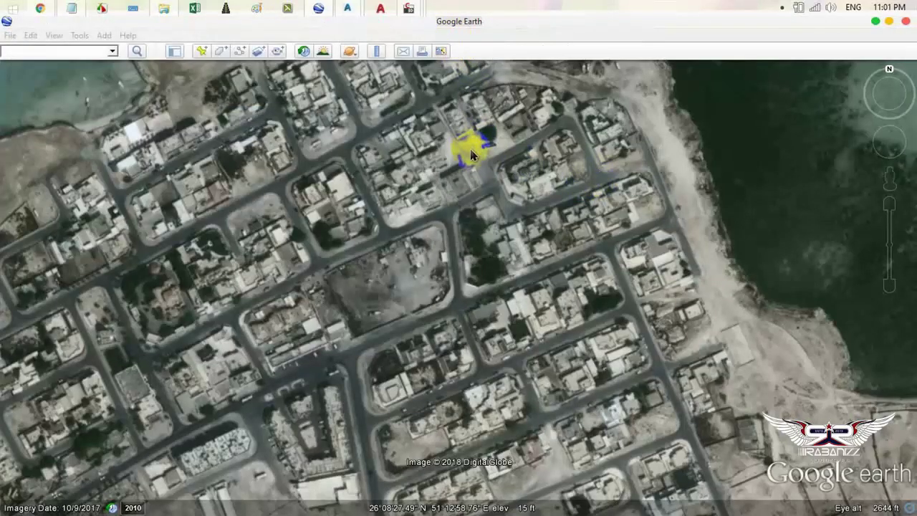
left_click(10, 35)
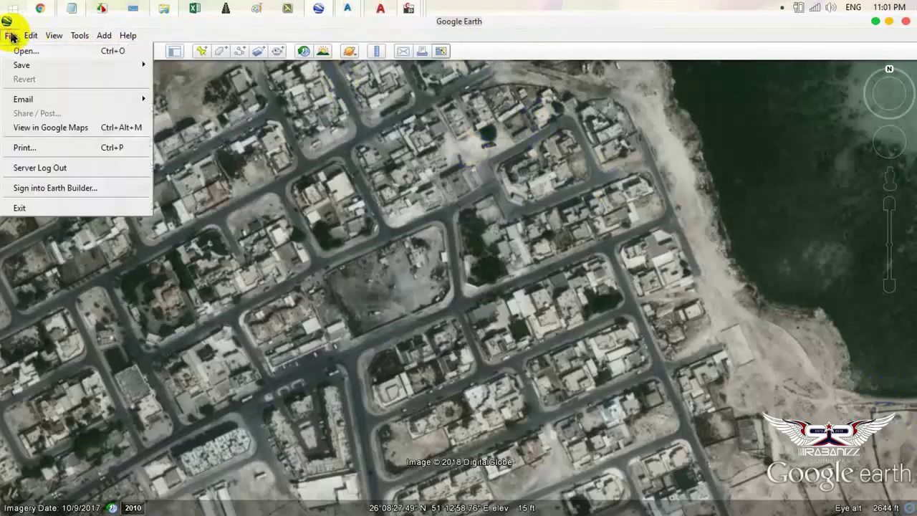
left_click(350, 157)
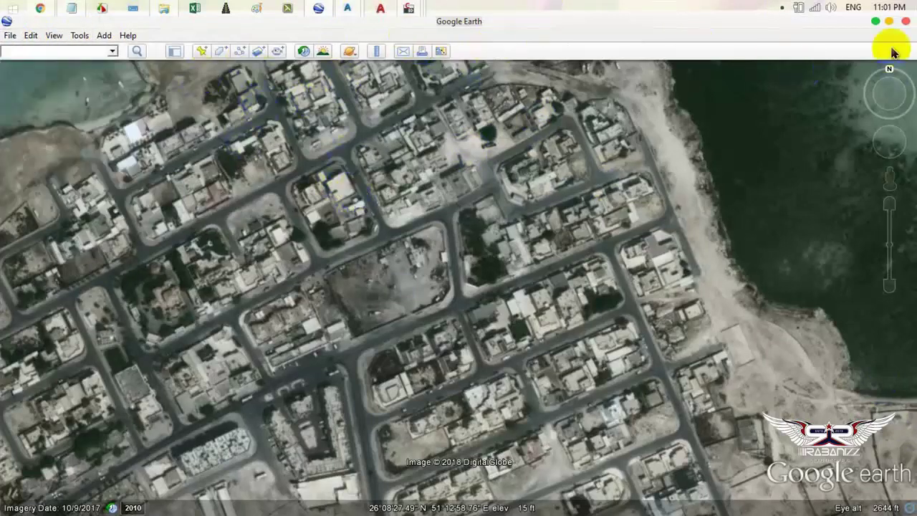
left_click(620, 195)
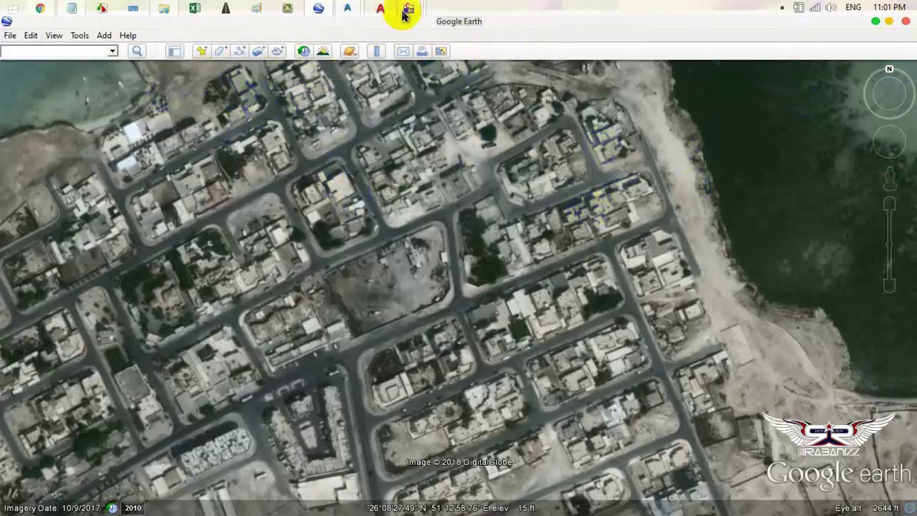
mouse_move(408, 8)
left_click(356, 76)
left_click(190, 77)
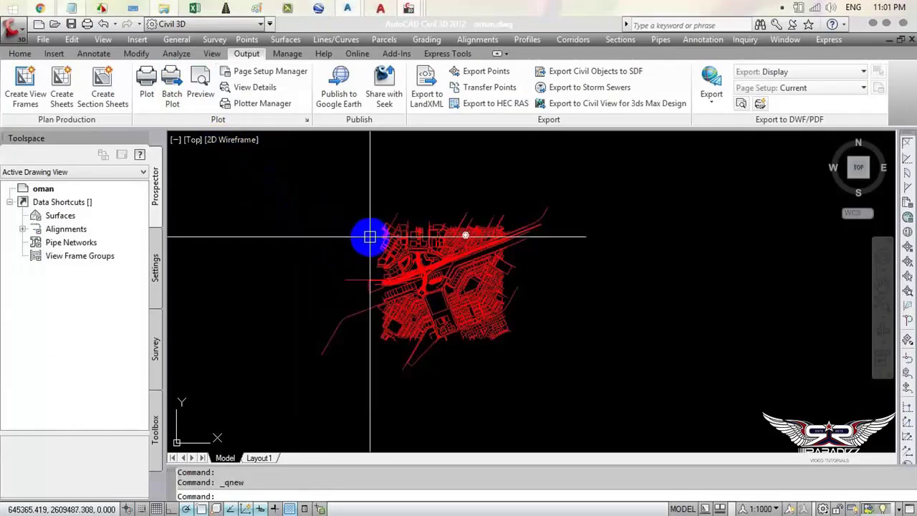
Step: Cycle through the open drawings with Ctrl+Tab to reach the gggggg drawing
key("ctrl+Tab")
key("ctrl+Tab")
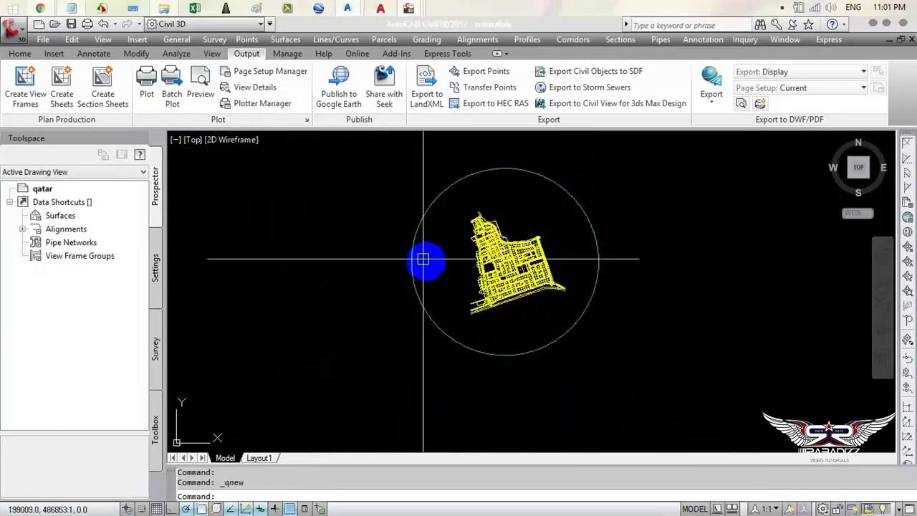
scroll(430, 262, "up", 3)
key("ctrl+Tab")
scroll(436, 263, "up", 3)
scroll(483, 266, "down", 2)
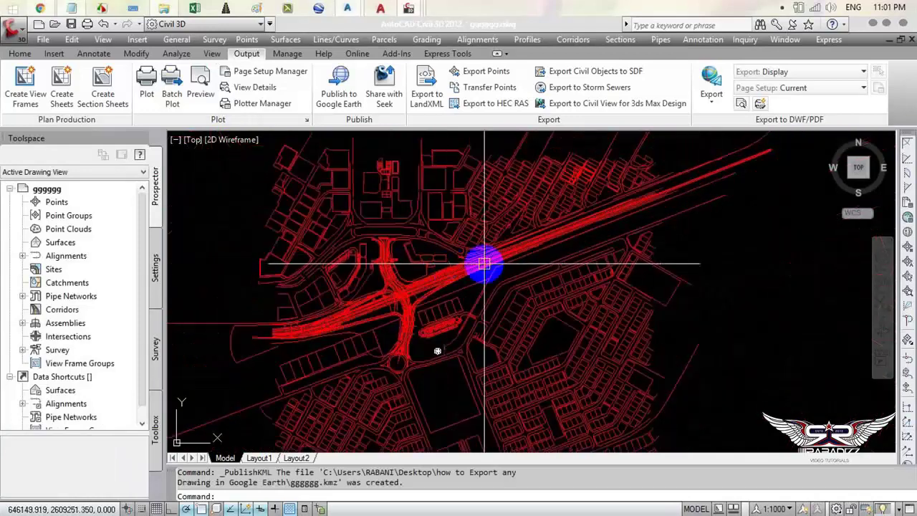
Step: Publish gggggg to Google Earth as gggggg.kmz, overwriting the old file, and view it
left_click(337, 85)
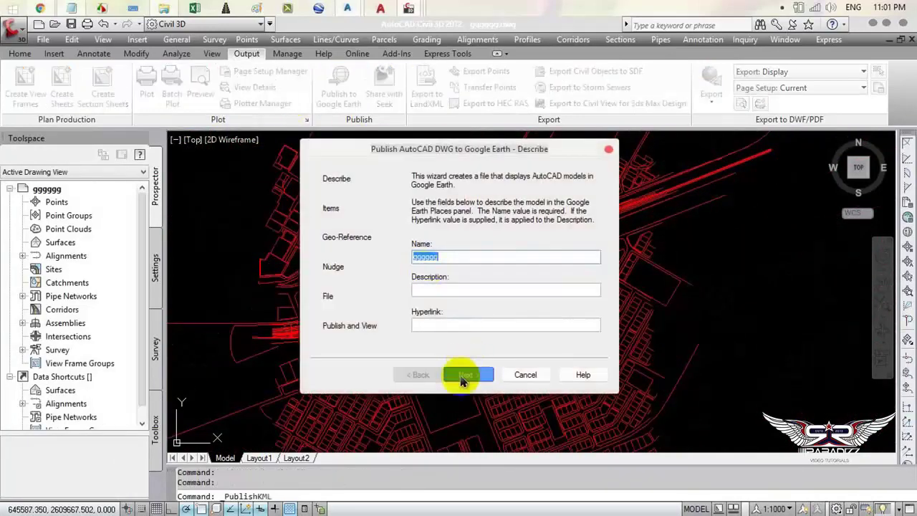
left_click(464, 375)
left_click(462, 375)
left_click(462, 375)
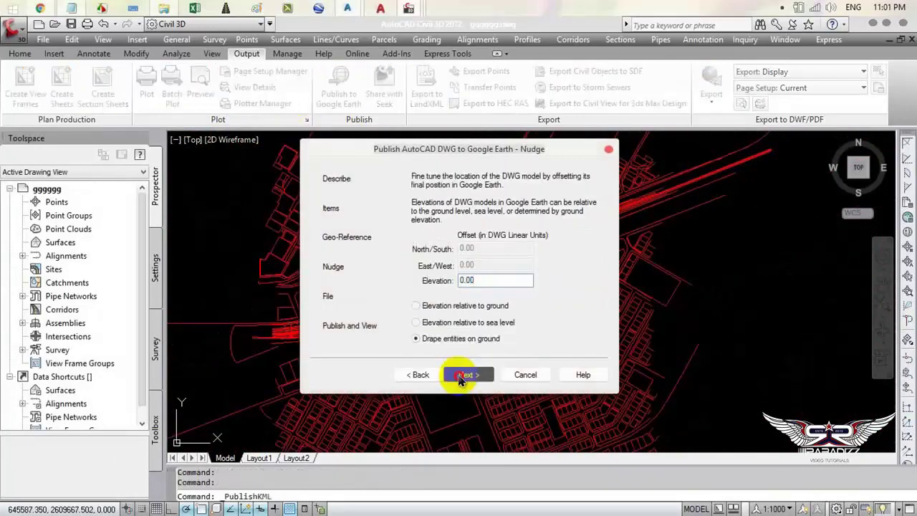
left_click(465, 375)
left_click(464, 374)
left_click(520, 306)
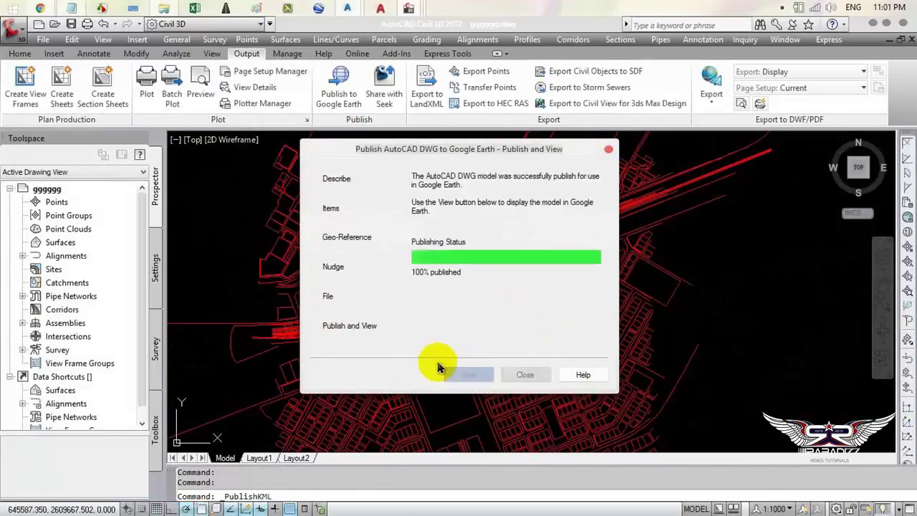
left_click(469, 375)
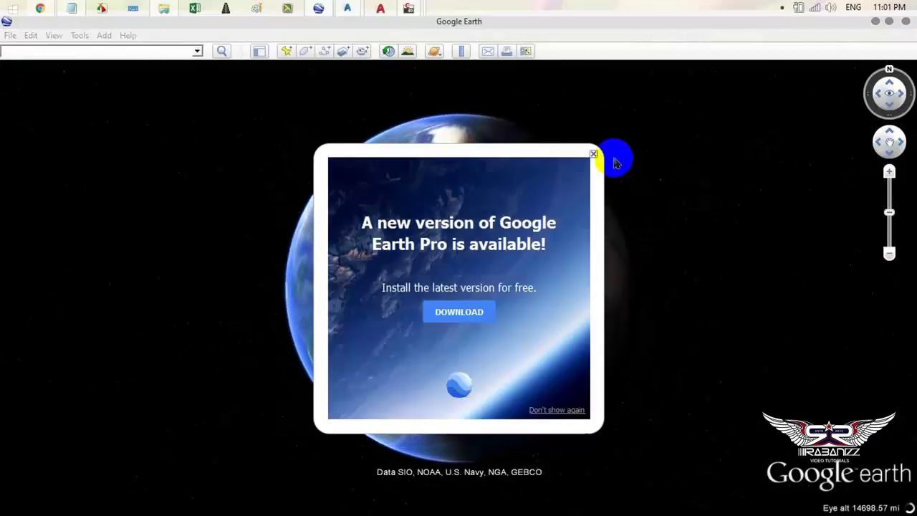
Step: Dismiss the update notice, zoom in on the red gggggg overlay, and show the Places panel
left_click(593, 153)
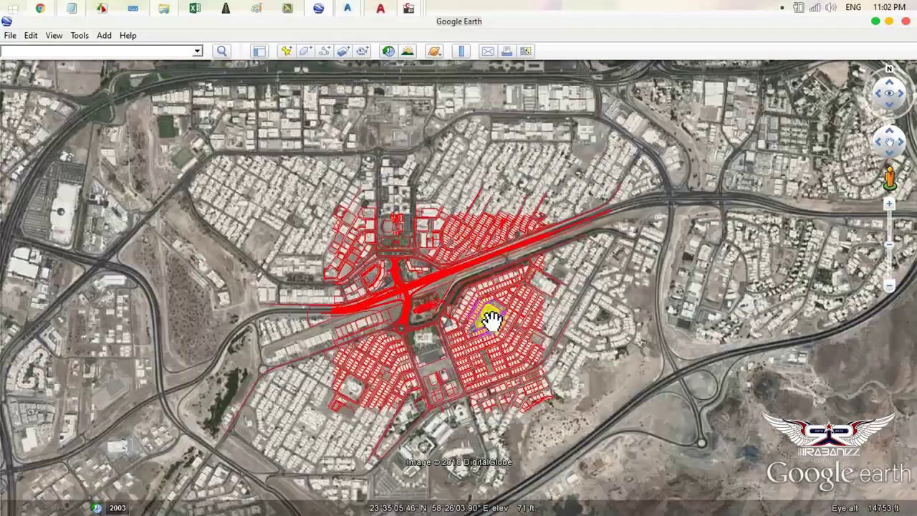
mouse_move(490, 319)
right_mouse_down()
mouse_move(393, 306)
mouse_move(402, 325)
right_mouse_up()
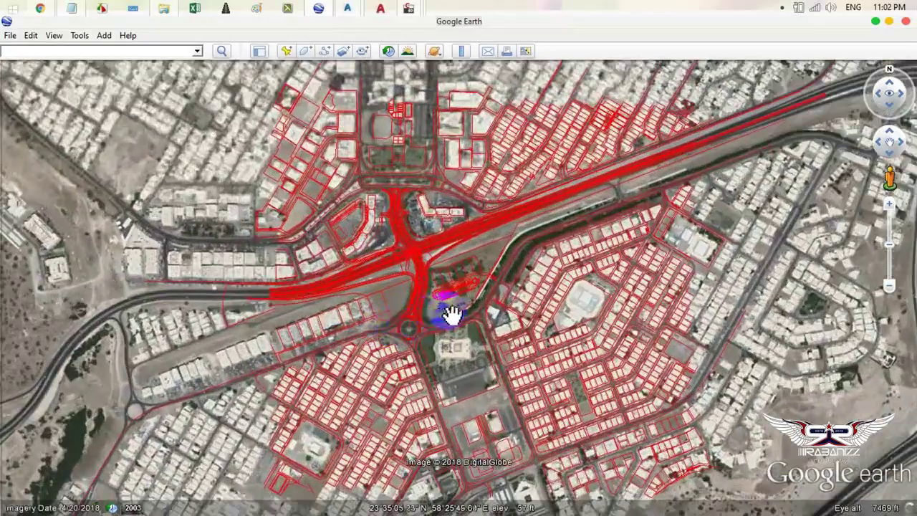
left_click(609, 213)
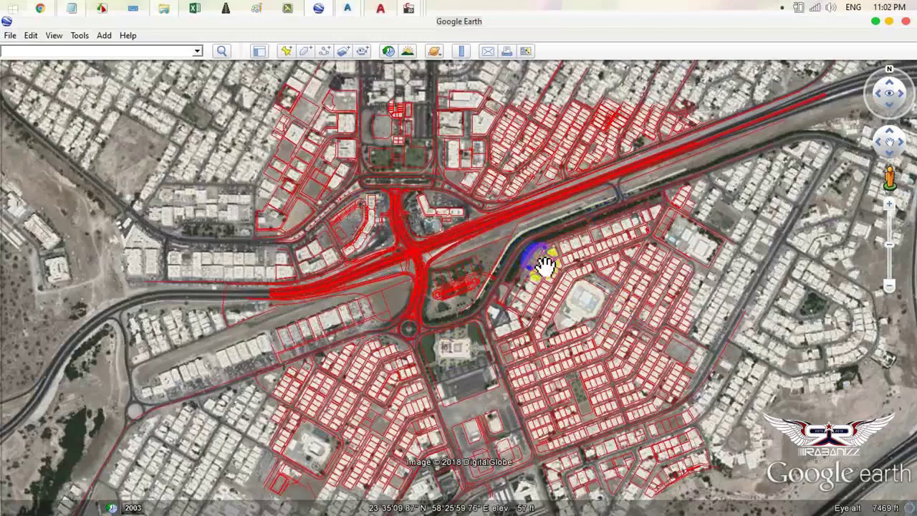
scroll(537, 263, "up", 3)
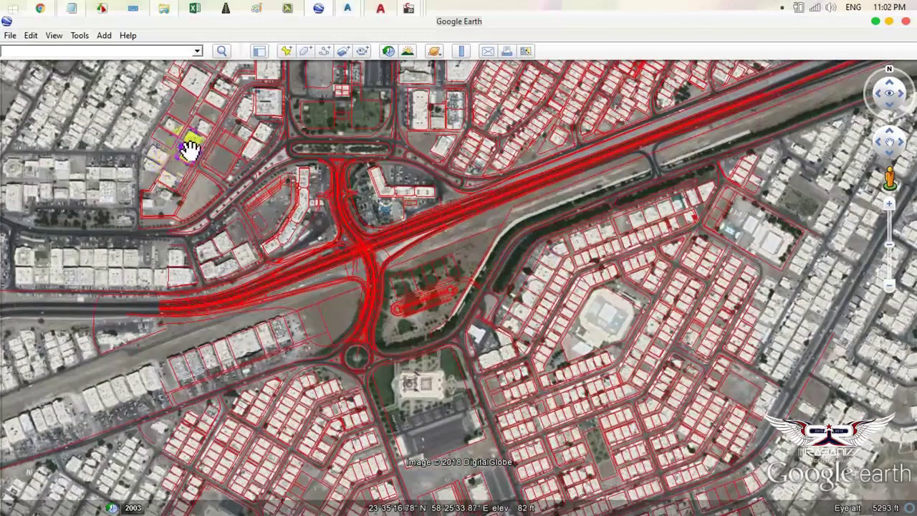
left_click(259, 52)
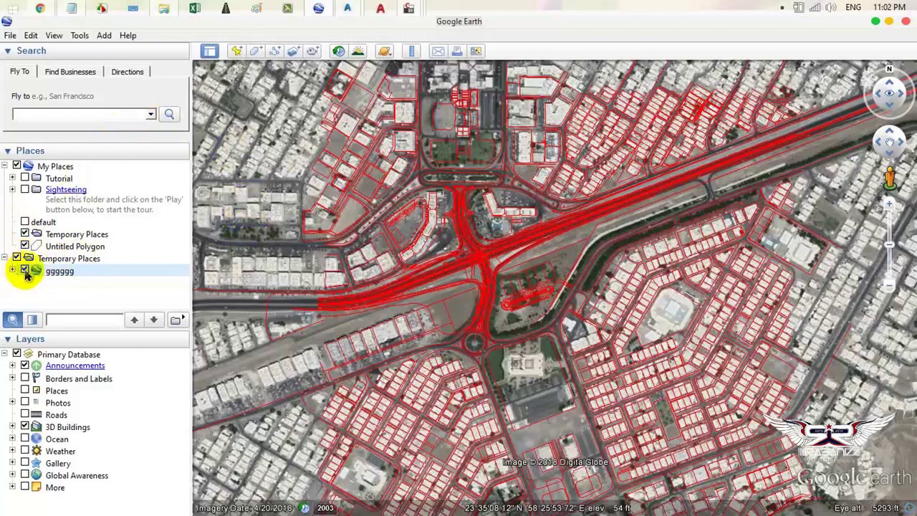
Step: Hide the gggggg overlay and side panels, then start saving the map view as an image
left_click(25, 271)
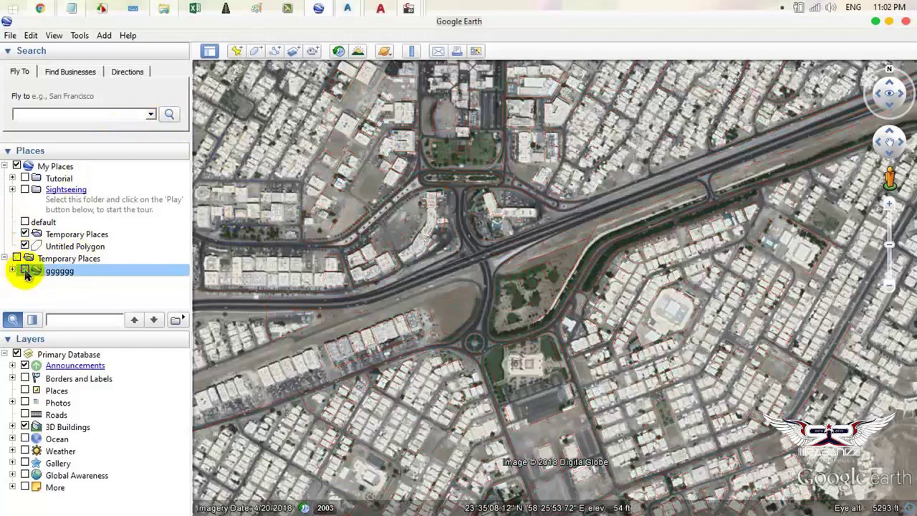
left_click(208, 50)
left_click(10, 36)
mouse_move(21, 65)
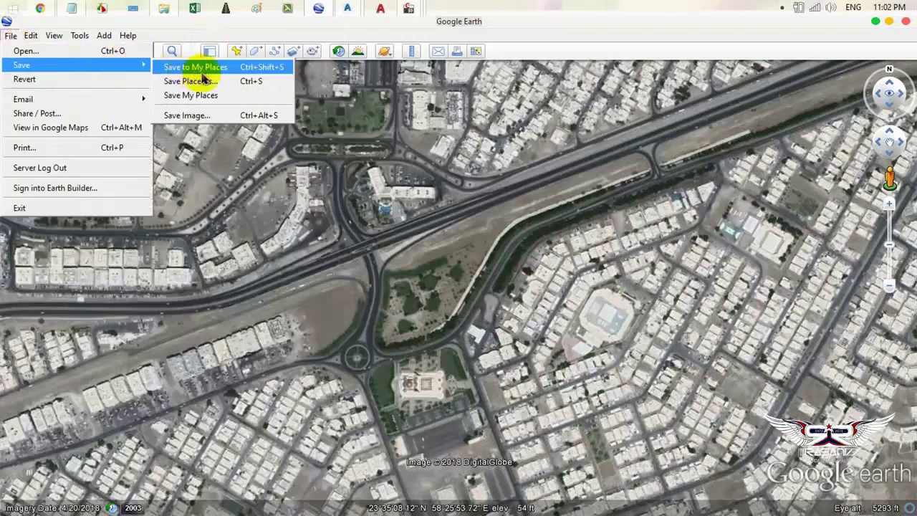
left_click(211, 115)
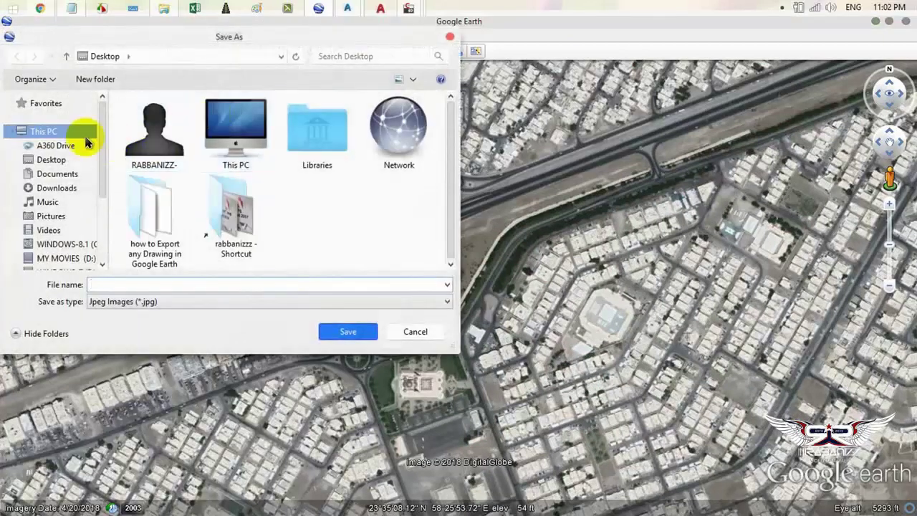
Step: Save the image to the Desktop as 'map' and return to gggggg.dwg in AutoCAD
left_click(56, 145)
left_click(52, 159)
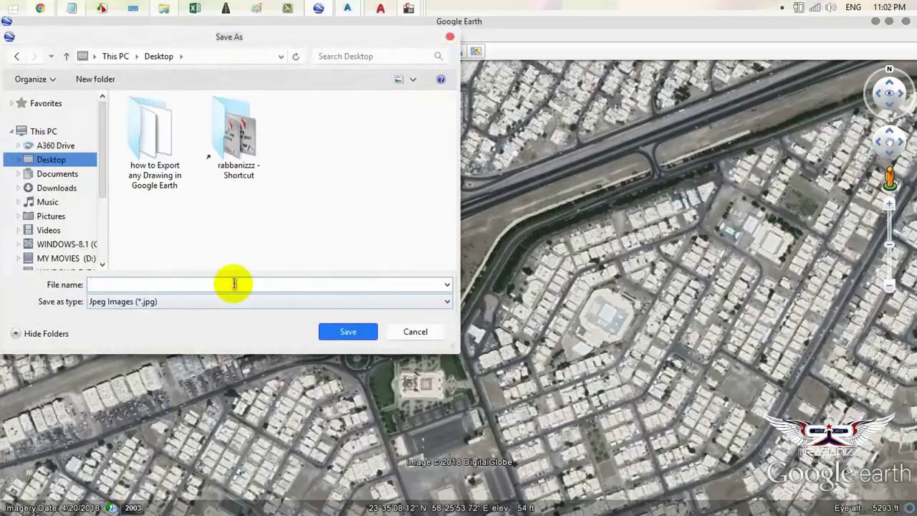
type("map")
left_click(348, 331)
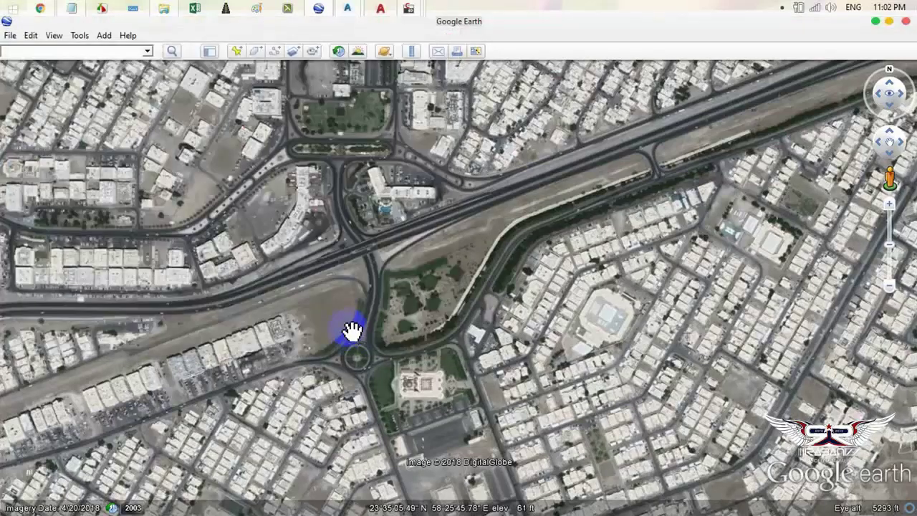
left_click(403, 15)
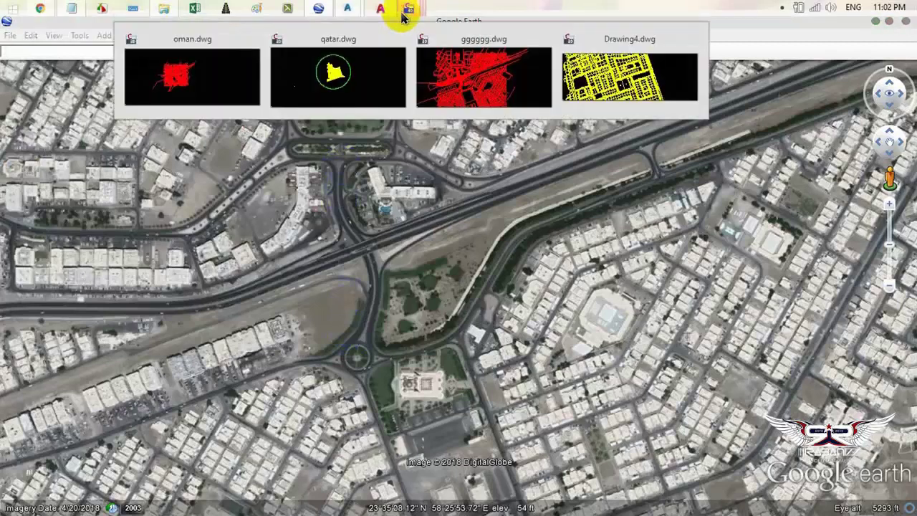
left_click(194, 75)
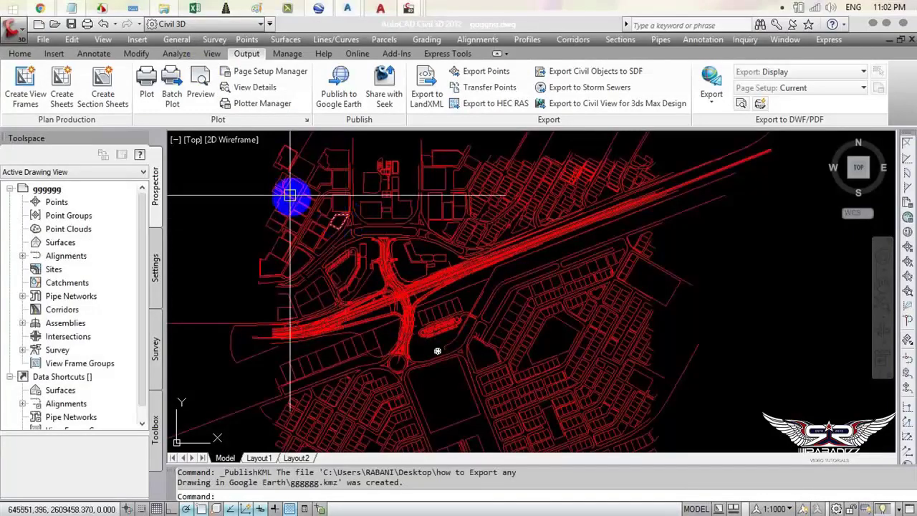
Step: Import the Google Earth image using the drawing's coordinate system, then list references with XR
left_click(56, 55)
left_click(96, 108)
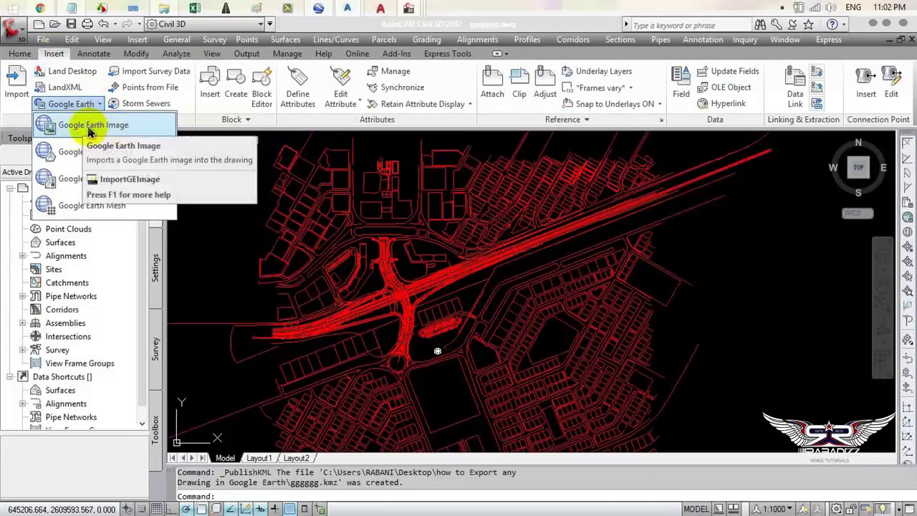
left_click(113, 127)
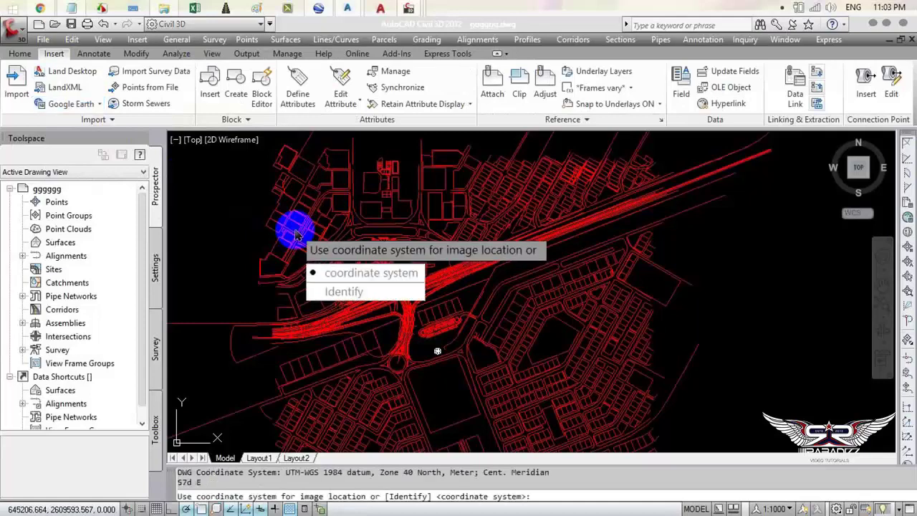
left_click(370, 278)
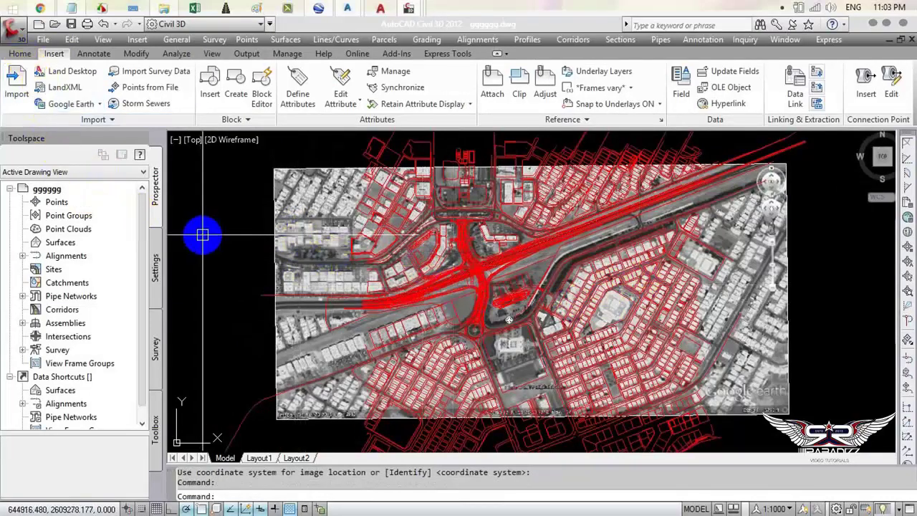
type("XR")
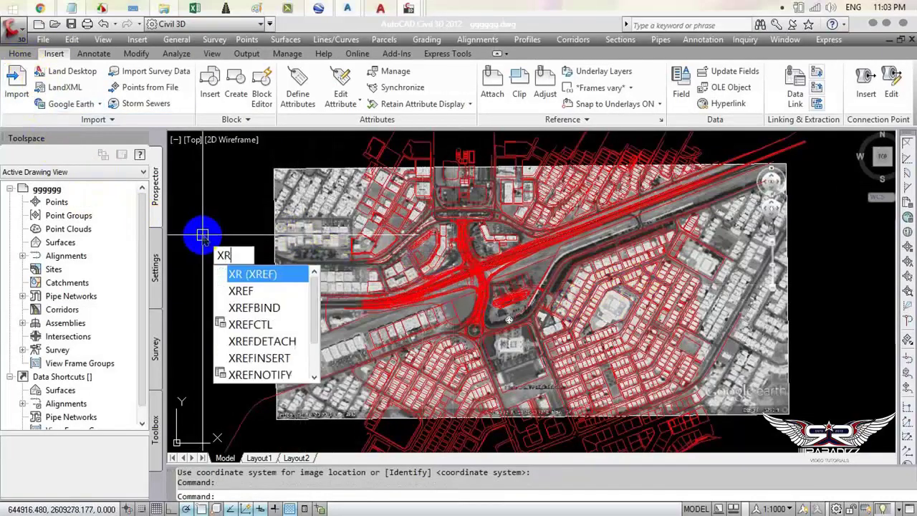
key("Return")
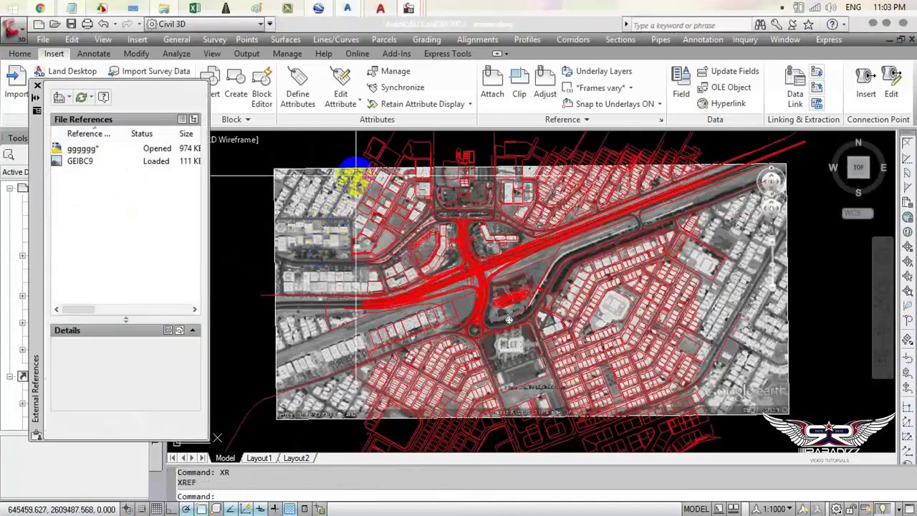
Step: Select the GEIBC9 reference and browse its Found At path for a new image file
left_click(78, 162)
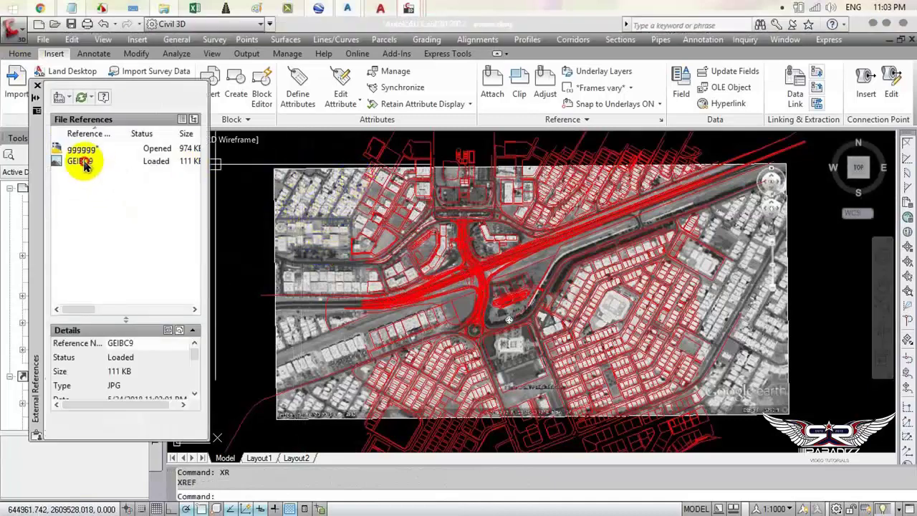
left_click(108, 202)
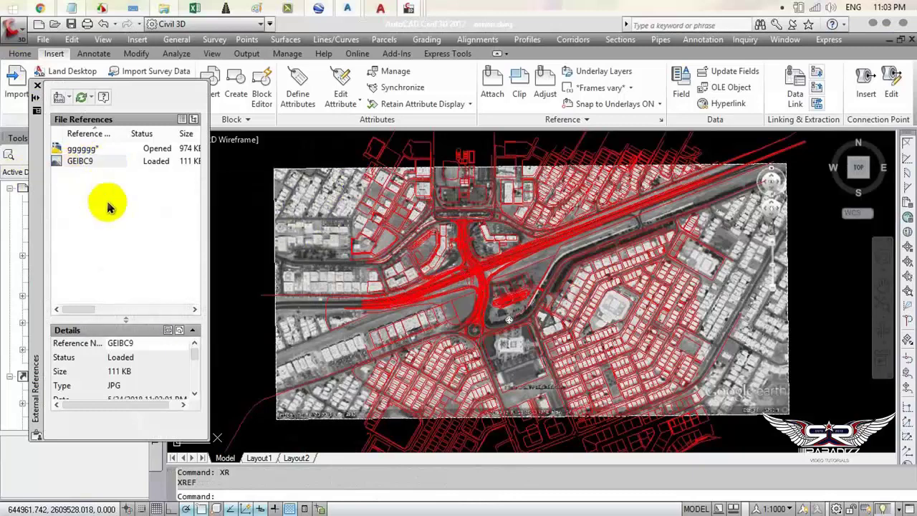
left_click(76, 162)
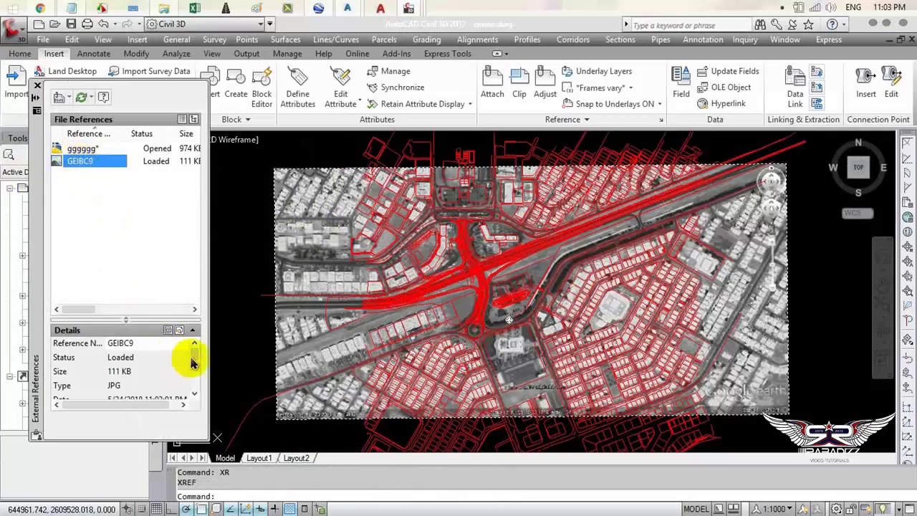
left_click_drag(192, 363, 195, 368)
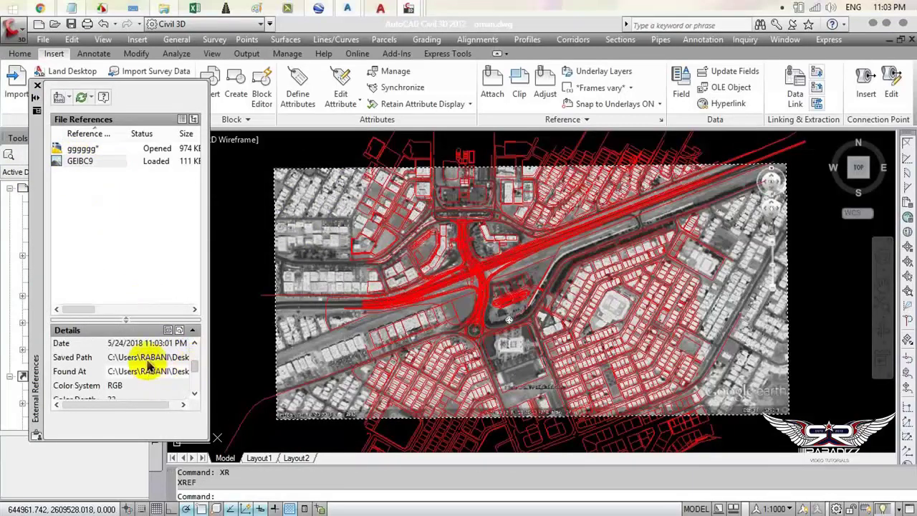
left_click(153, 357)
left_click(145, 372)
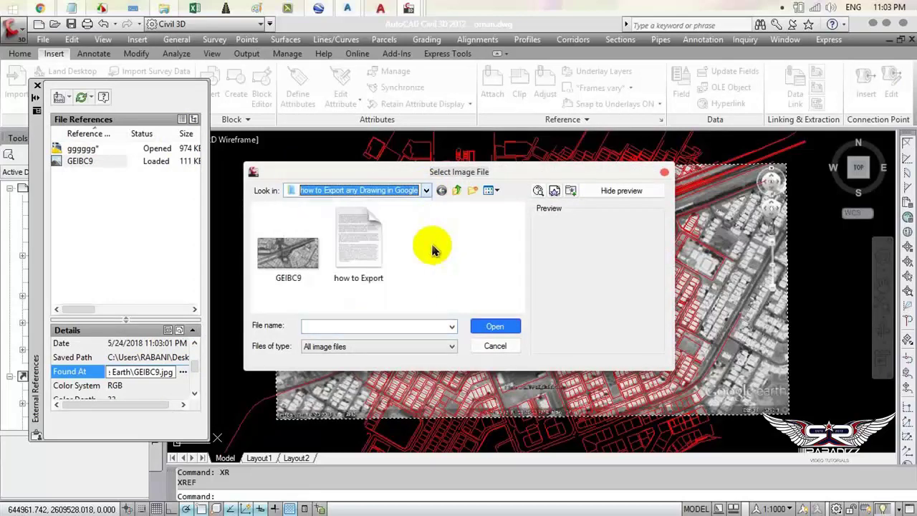
Step: Repoint the GEIBC9 reference to the MM image file on the Desktop
key("F4")
left_click(311, 216)
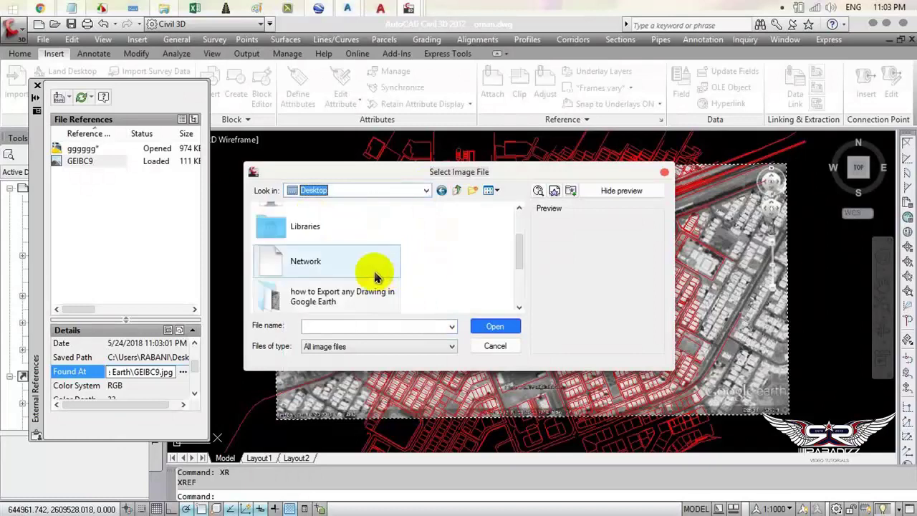
scroll(515, 254, "down", 2)
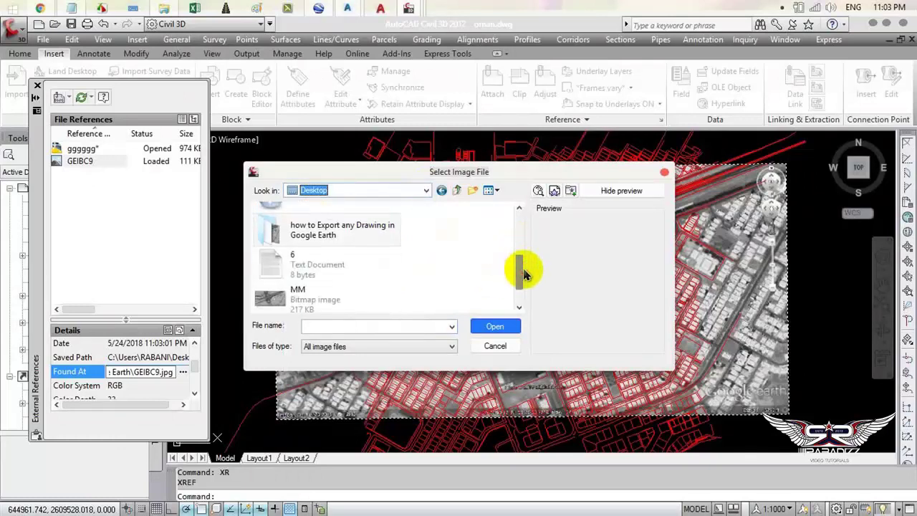
left_click(328, 298)
left_click(495, 326)
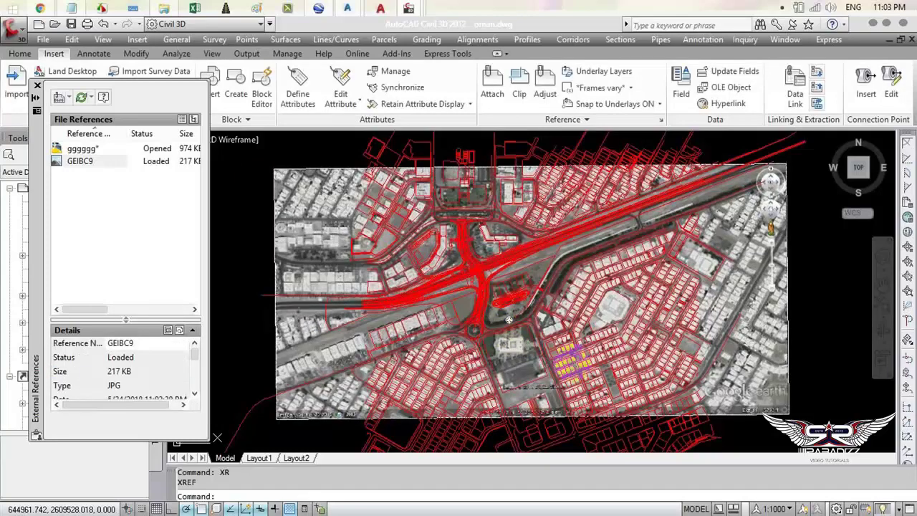
Step: Close the External References palette and review the new image under the linework
scroll(494, 321, "up", 5)
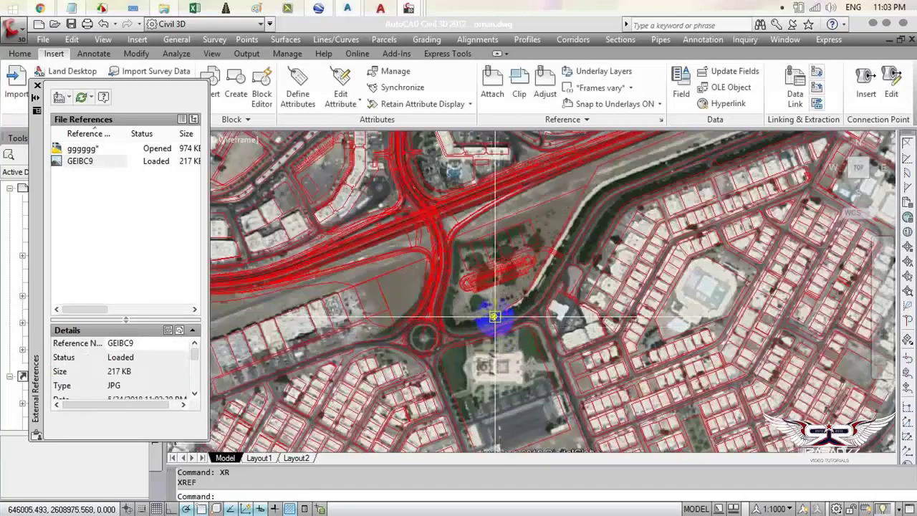
scroll(494, 316, "up", 2)
scroll(496, 198, "down", 4)
scroll(679, 195, "up", 3)
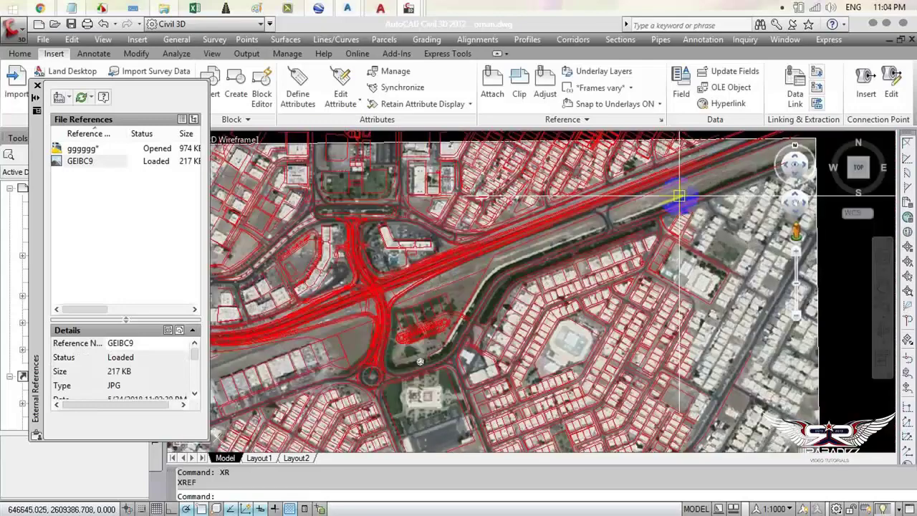
left_click(37, 87)
scroll(419, 280, "down", 4)
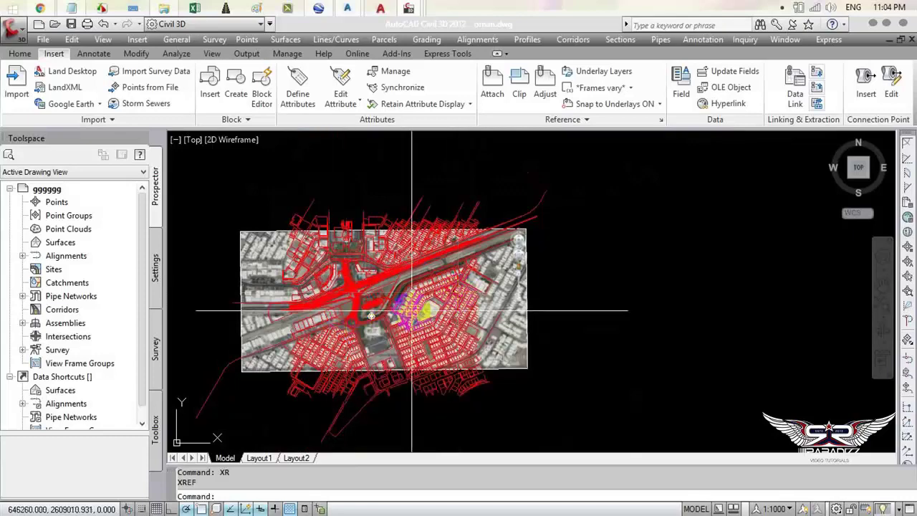
Step: Create the Google Earth surface Surface1 using the drawing's coordinate system and default name template
left_click(207, 231)
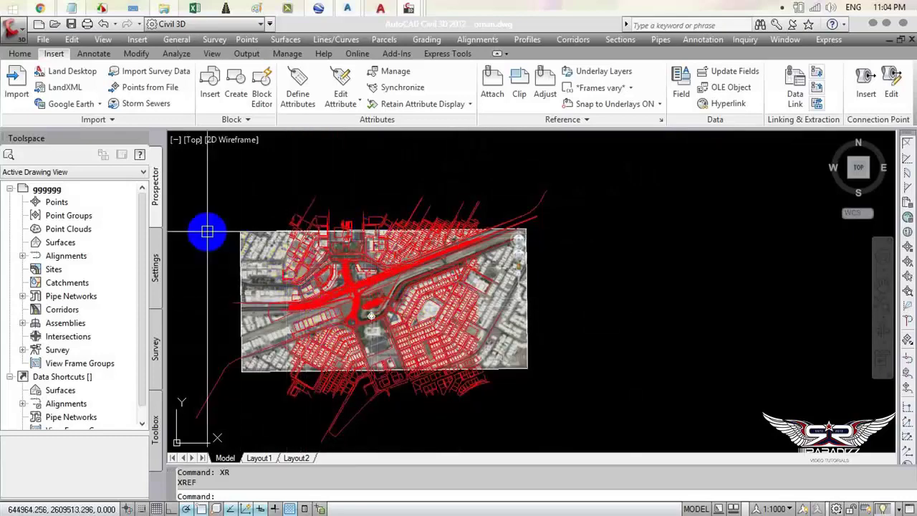
left_click(93, 104)
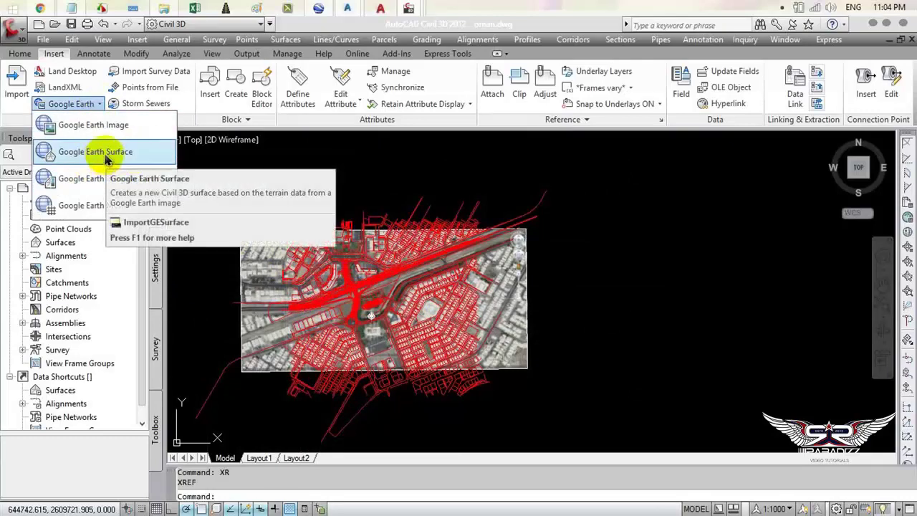
left_click(107, 157)
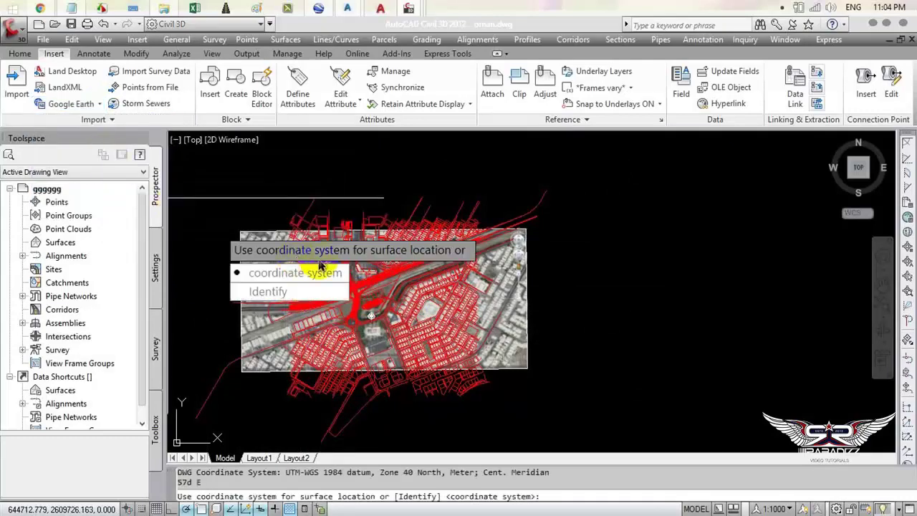
left_click(219, 230)
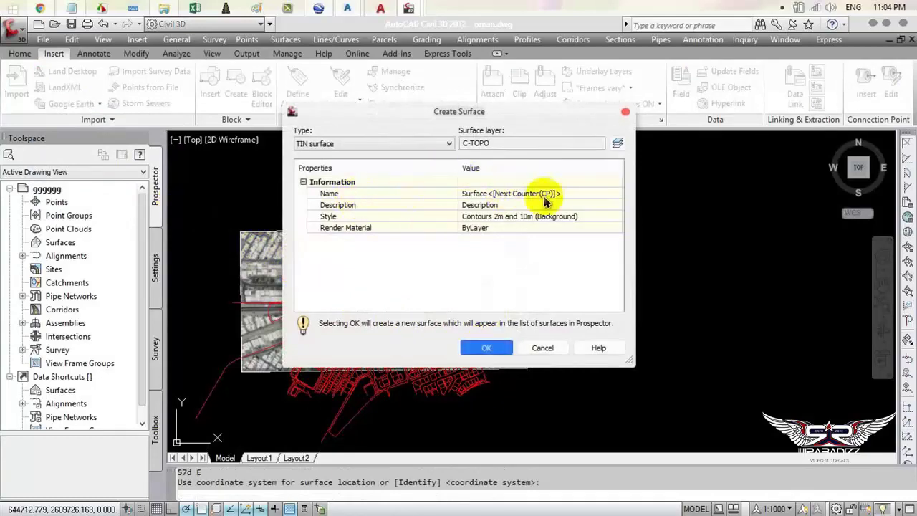
left_click(615, 194)
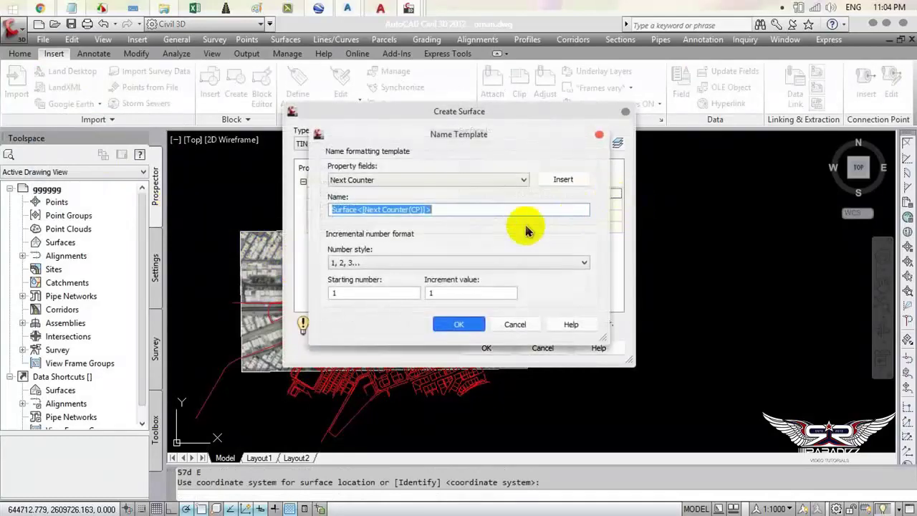
left_click(515, 324)
left_click(486, 347)
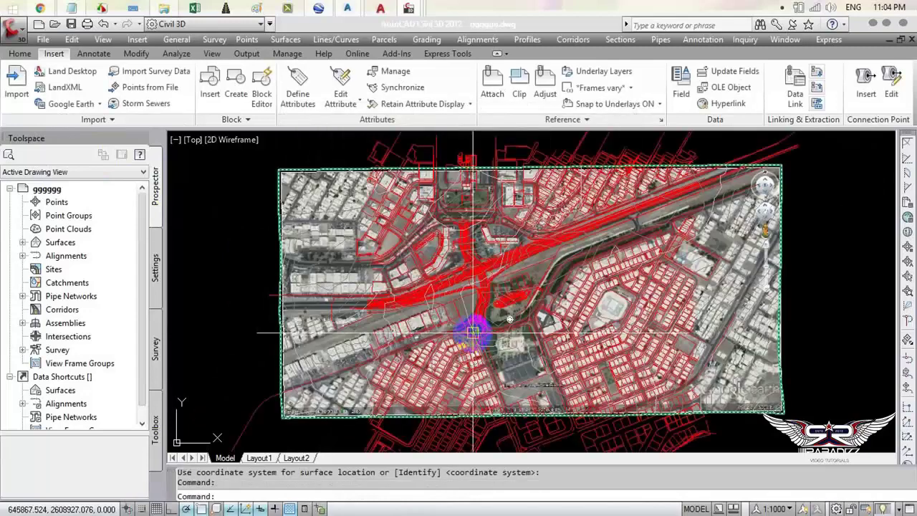
Step: Select the new Surface1 to inspect it, then clear the selection
scroll(510, 318, "up", 2)
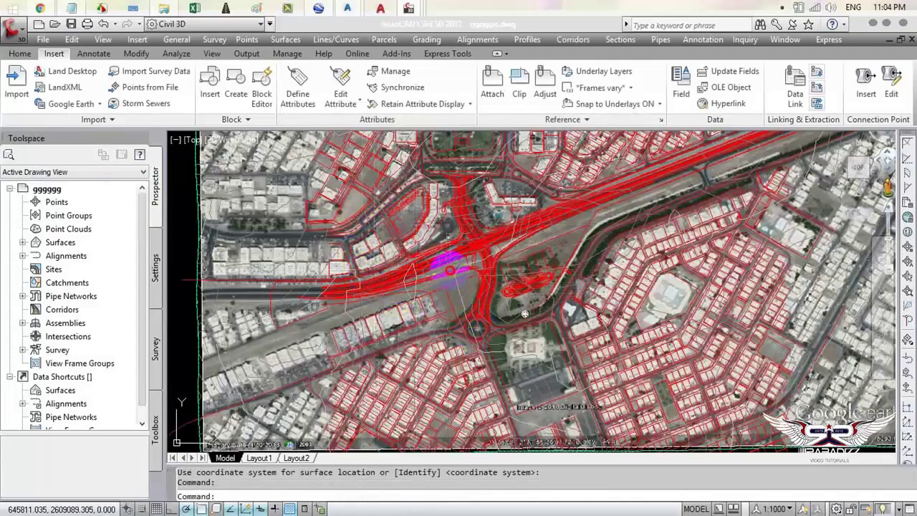
left_click(444, 290)
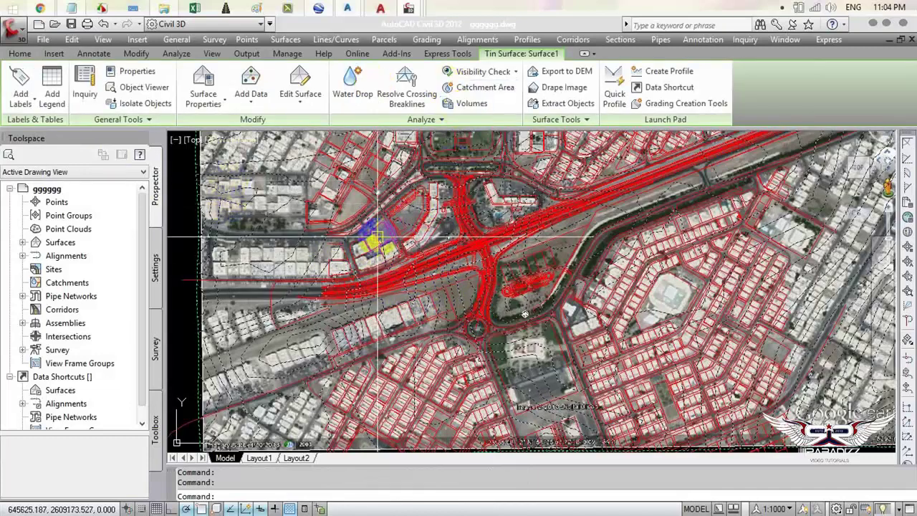
scroll(377, 237, "down", 5)
key("Escape")
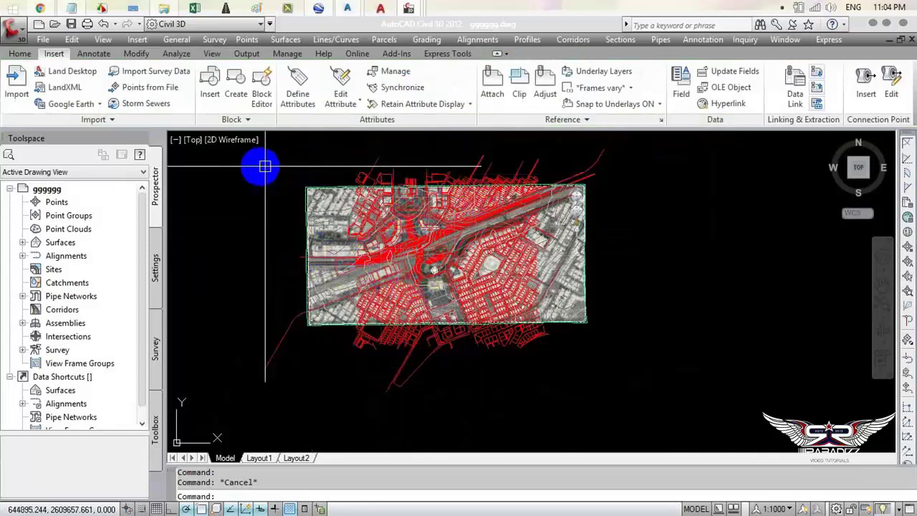
mouse_move(347, 9)
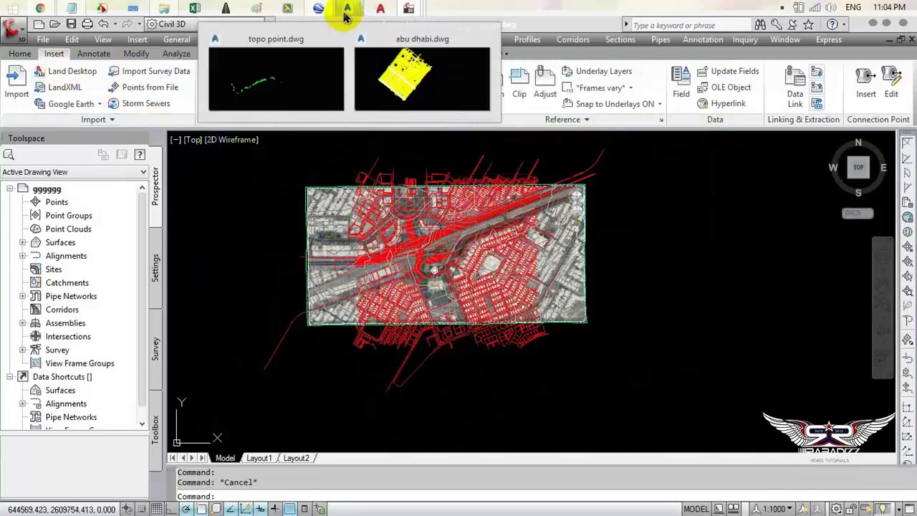
Step: Switch to the abu dhabi drawing and look it over
left_click(395, 71)
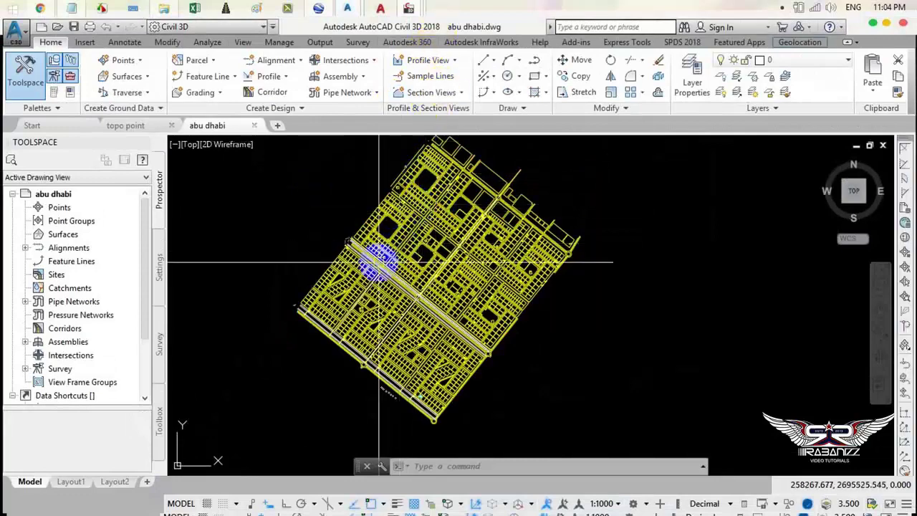
scroll(379, 261, "up", 1)
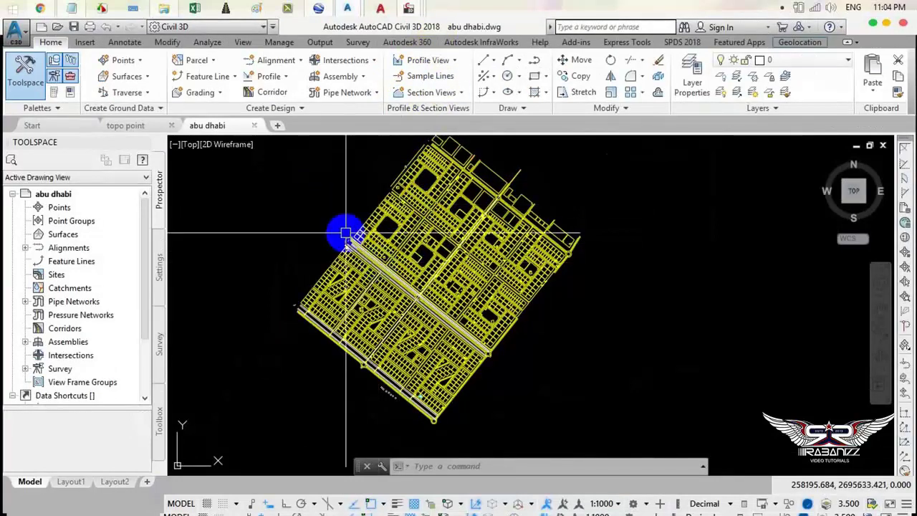
scroll(339, 301, "down", 3)
scroll(339, 302, "up", 5)
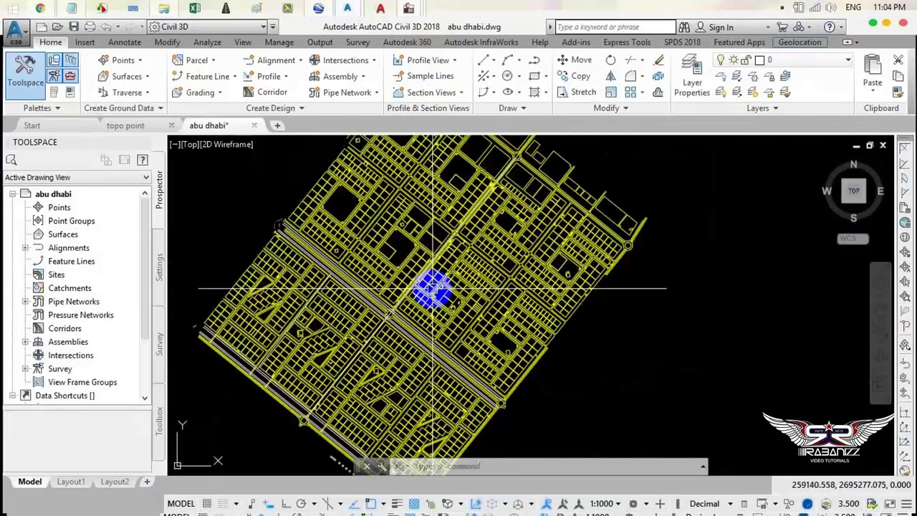
scroll(379, 205, "down", 4)
scroll(169, 319, "down", 1)
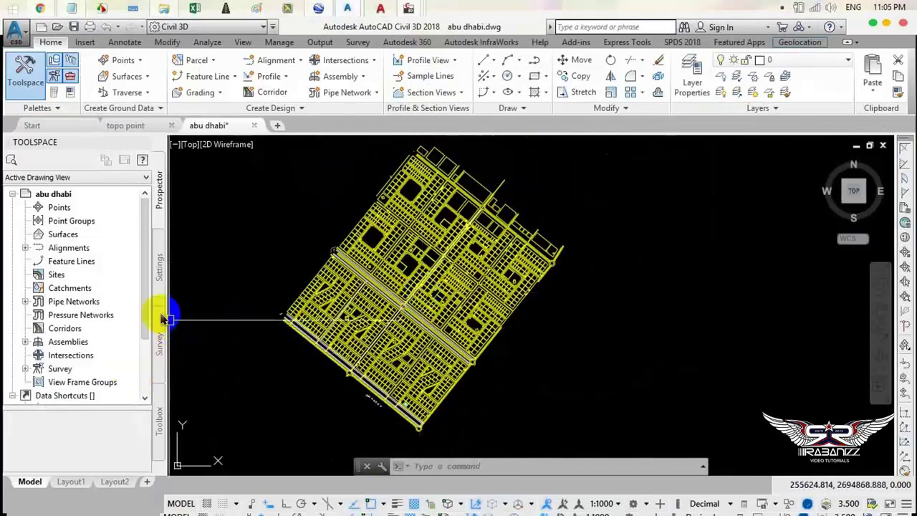
Step: Run Export KML from Toolbox > Miscellaneous Utilities for the abu dhabi drawing
left_click(160, 424)
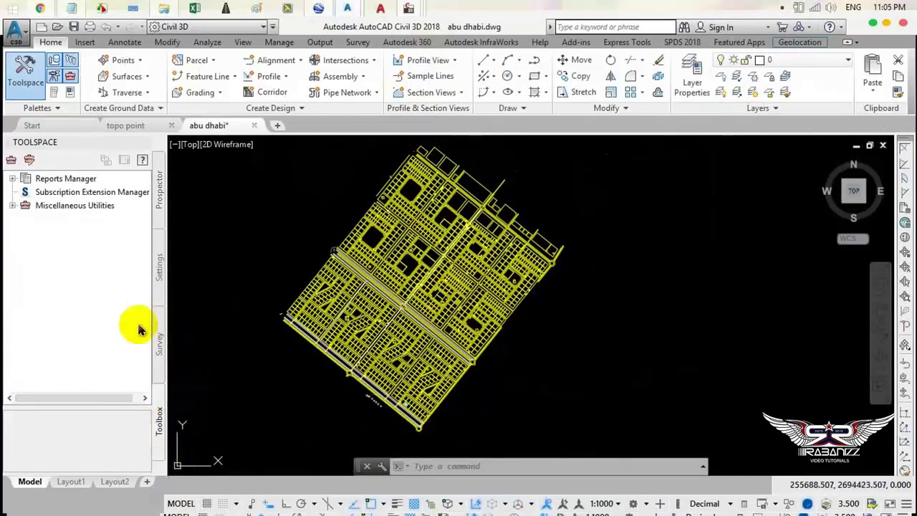
left_click(13, 206)
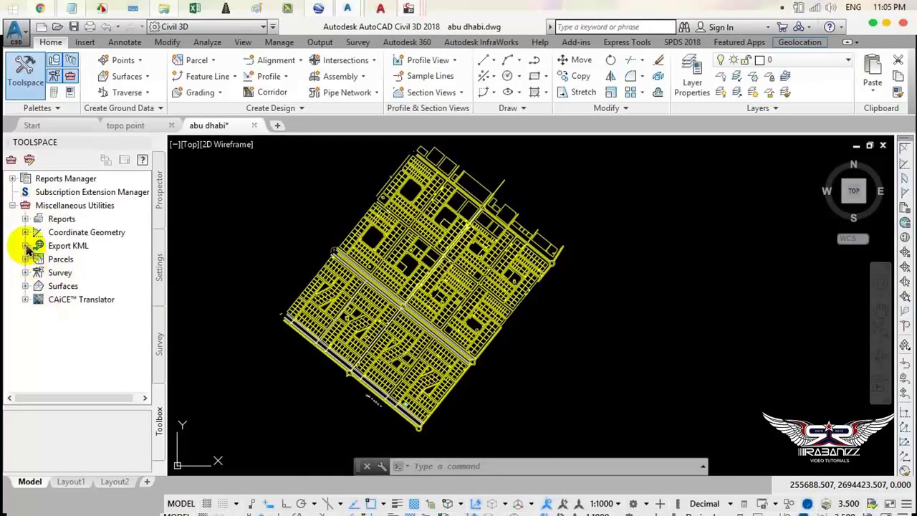
left_click(26, 247)
left_click(69, 247)
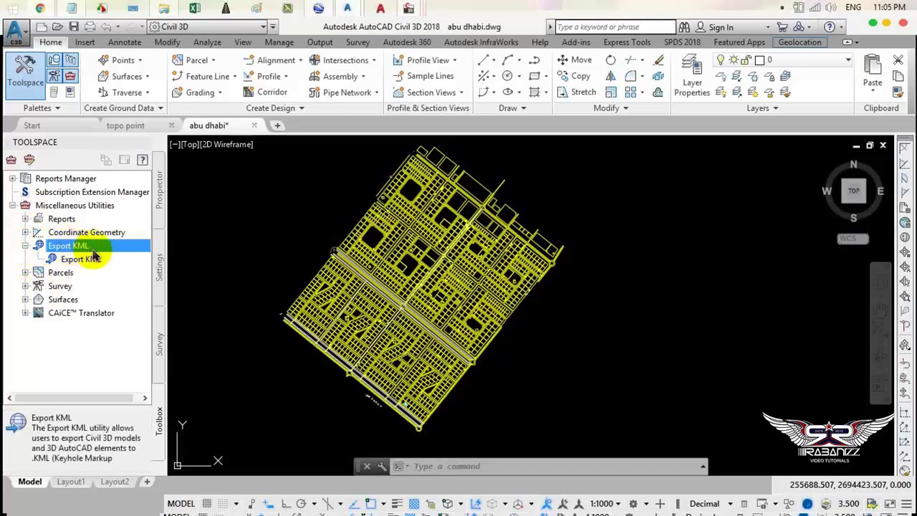
left_click(81, 259)
right_click(99, 258)
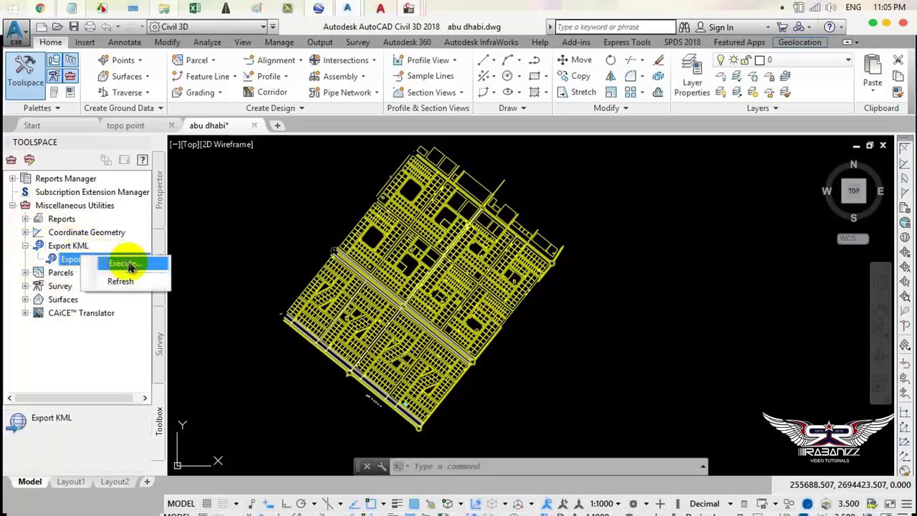
left_click(126, 264)
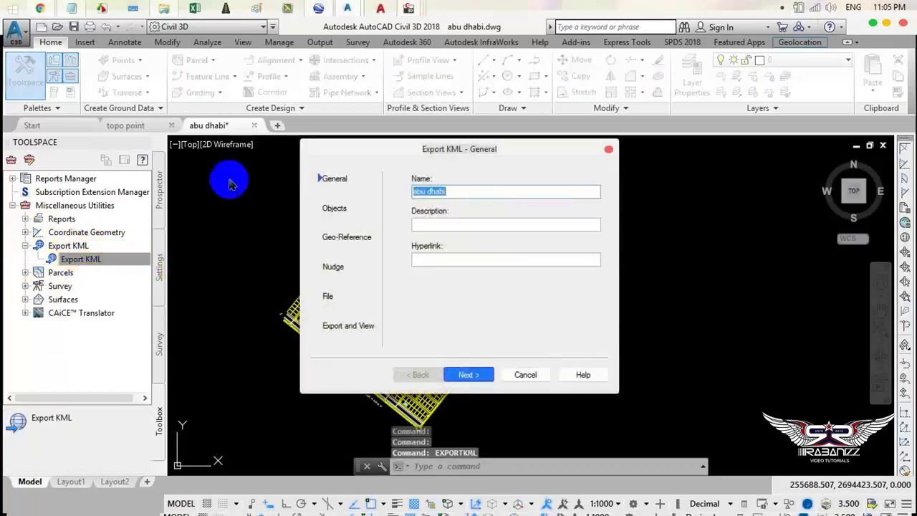
Step: Dismiss the crash and error-report dialogs and rerun the Export KML utility
left_click(244, 207)
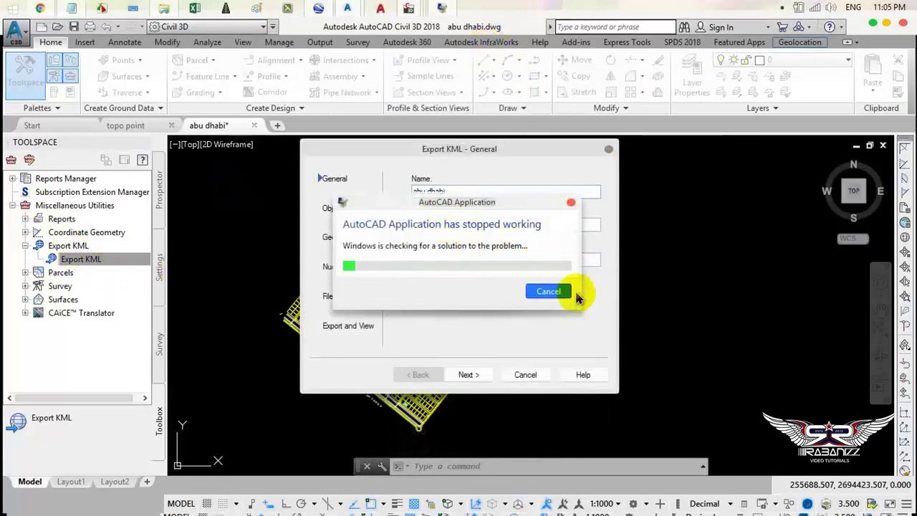
left_click(550, 291)
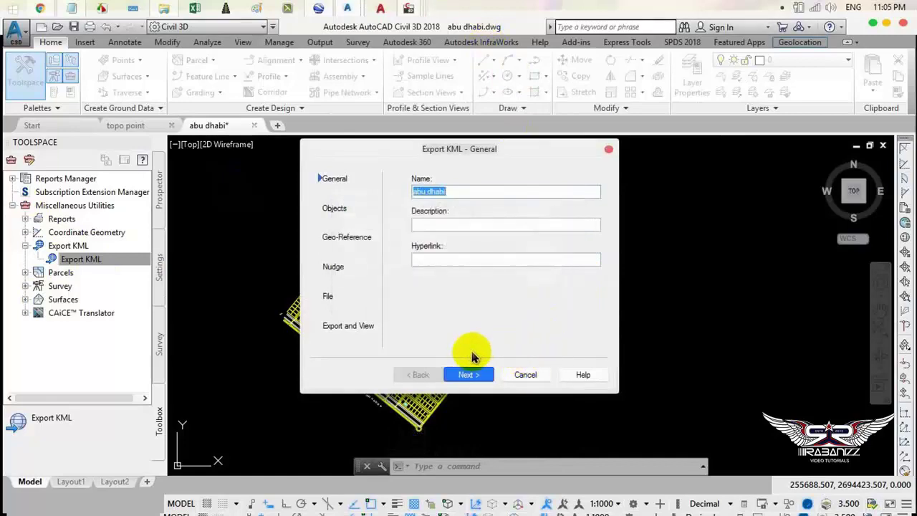
left_click(525, 374)
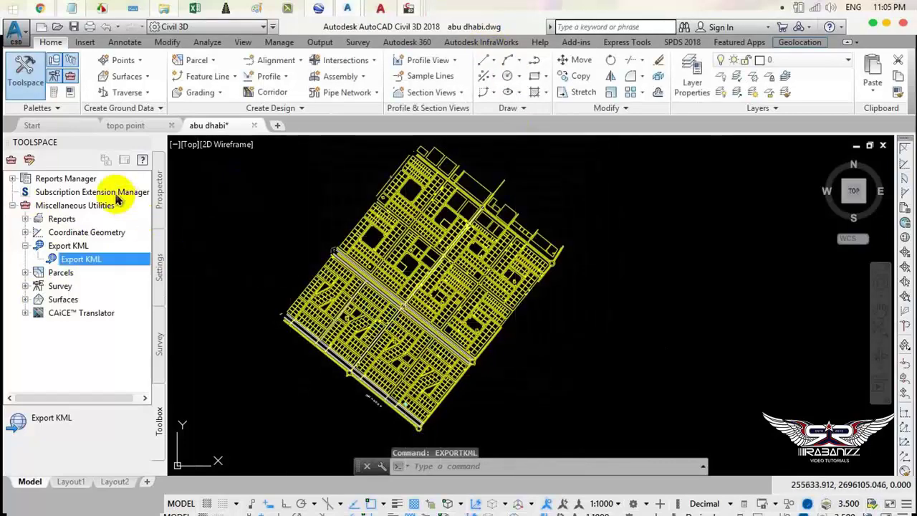
right_click(89, 259)
left_click(129, 269)
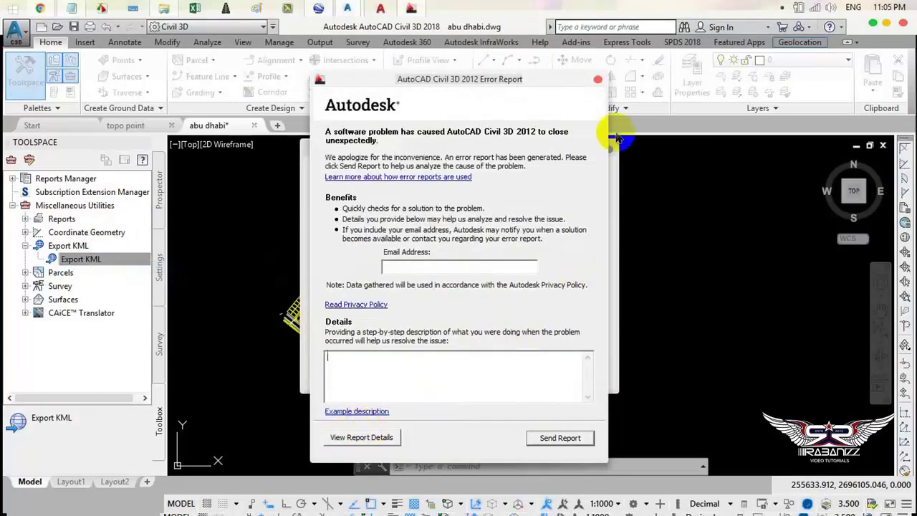
left_click(597, 79)
left_click(570, 303)
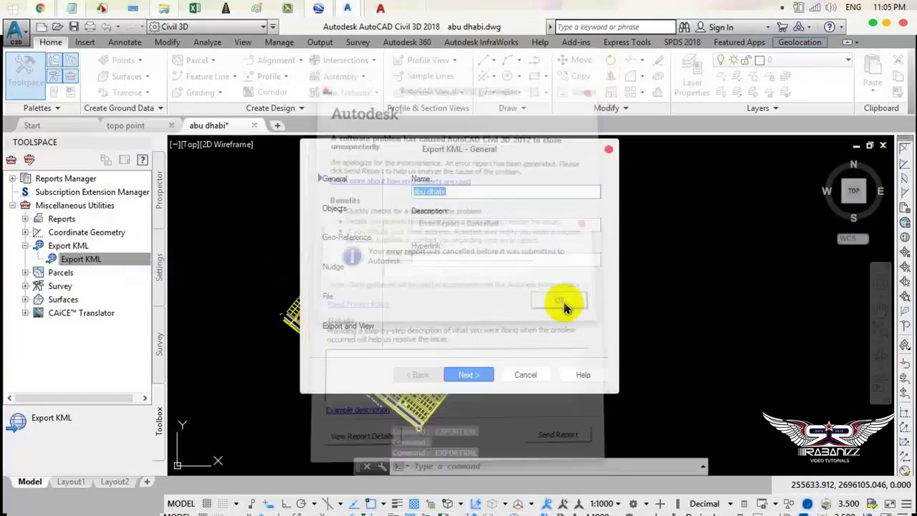
left_click(524, 372)
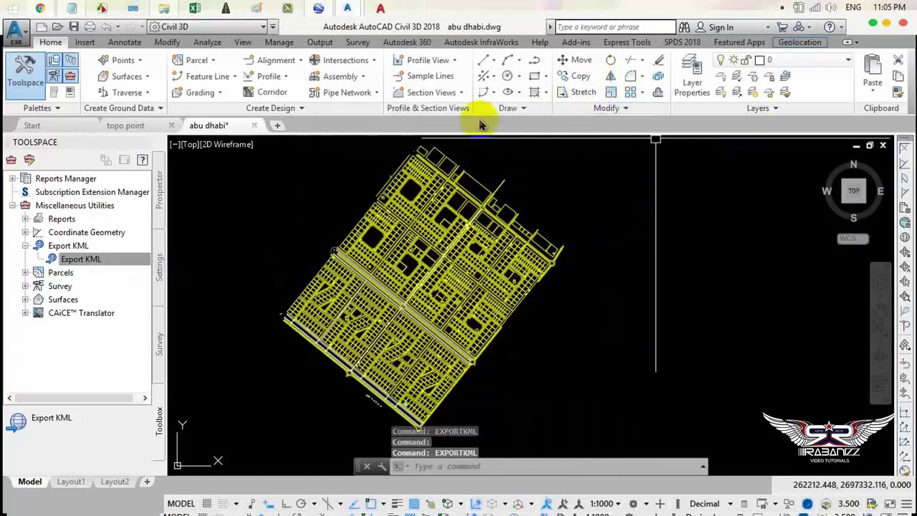
right_click(92, 258)
left_click(119, 268)
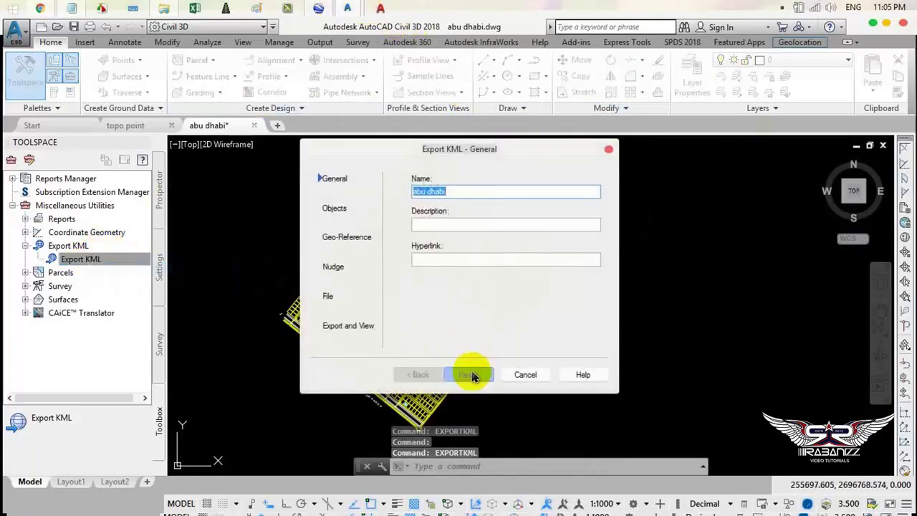
Step: Export abu dhabi.kmz with the objects draped on the ground
left_click(470, 375)
left_click(470, 375)
left_click(470, 375)
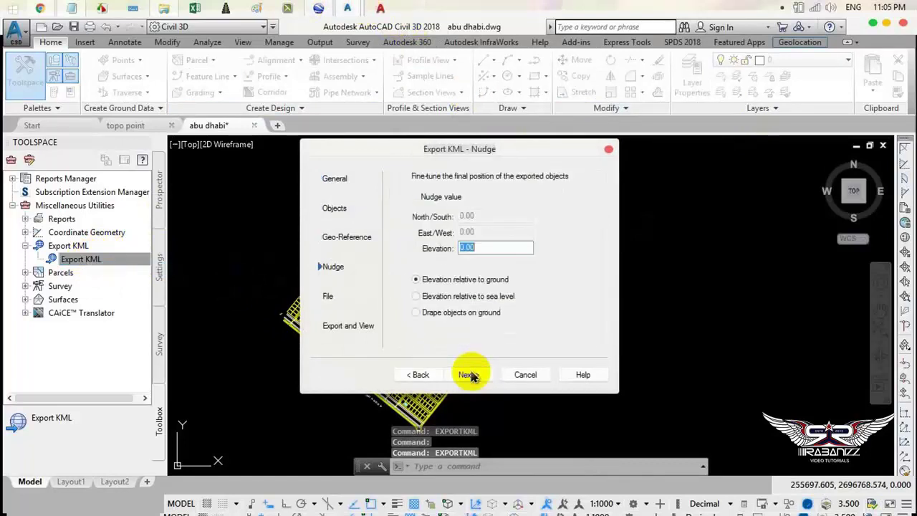
left_click(444, 313)
left_click(470, 375)
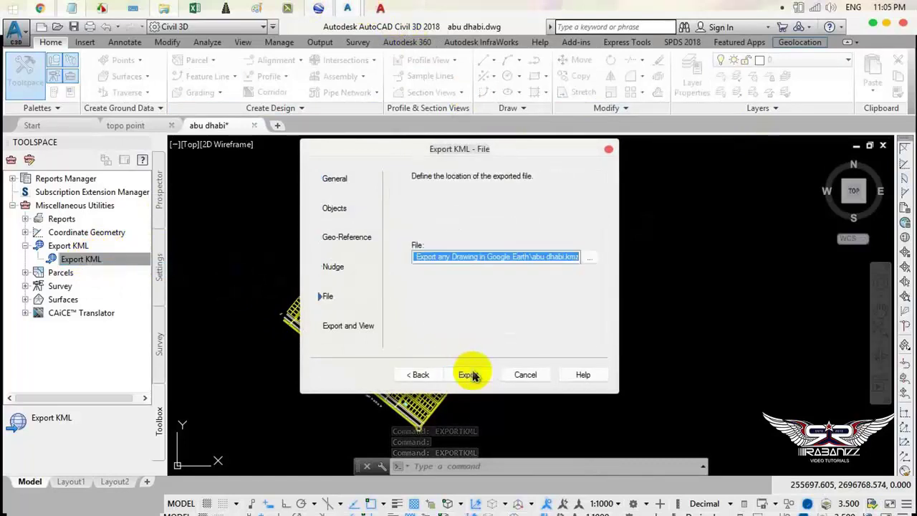
left_click(470, 375)
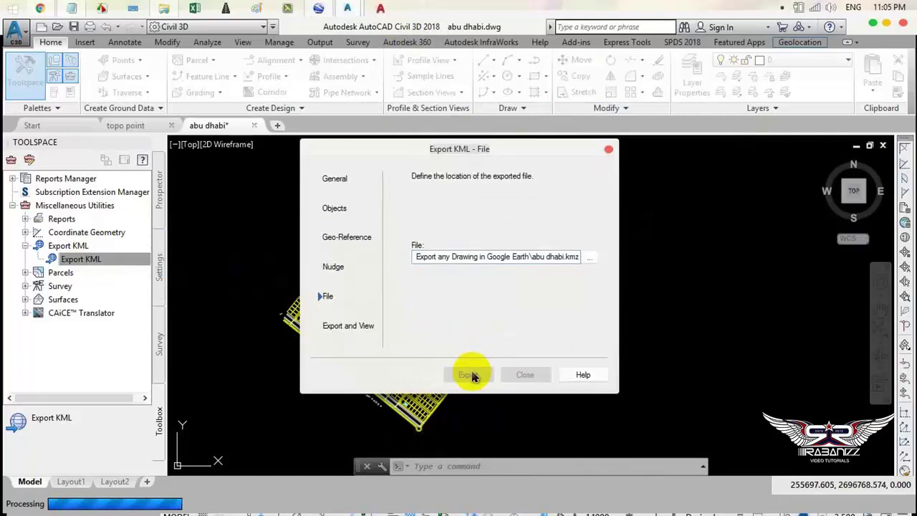
left_click(470, 375)
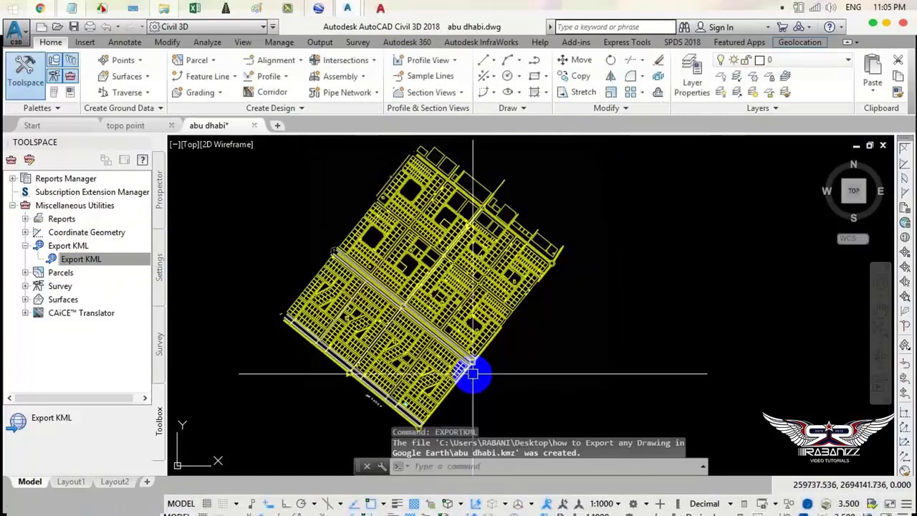
left_click(322, 8)
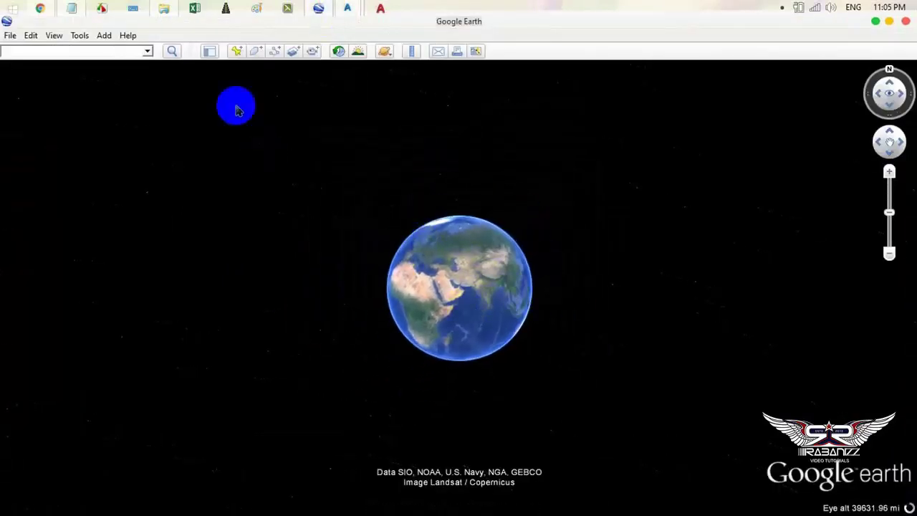
mouse_move(481, 292)
left_mouse_down()
mouse_move(420, 311)
mouse_move(443, 316)
left_mouse_up()
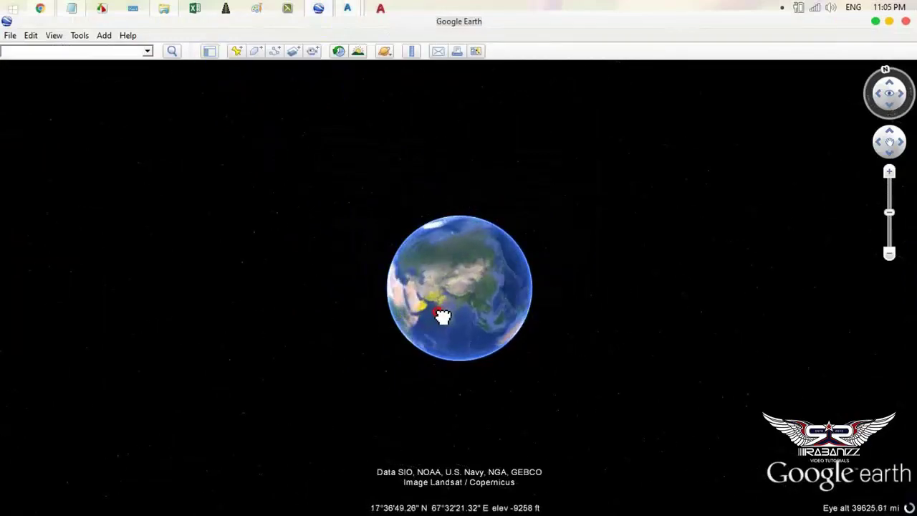
scroll(438, 312, "up", 5)
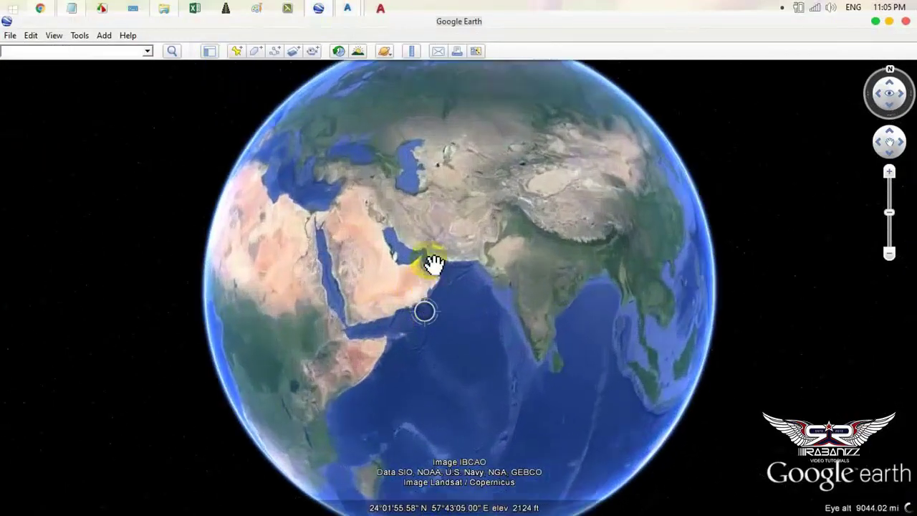
scroll(433, 263, "up", 3)
scroll(160, 210, "up", 2)
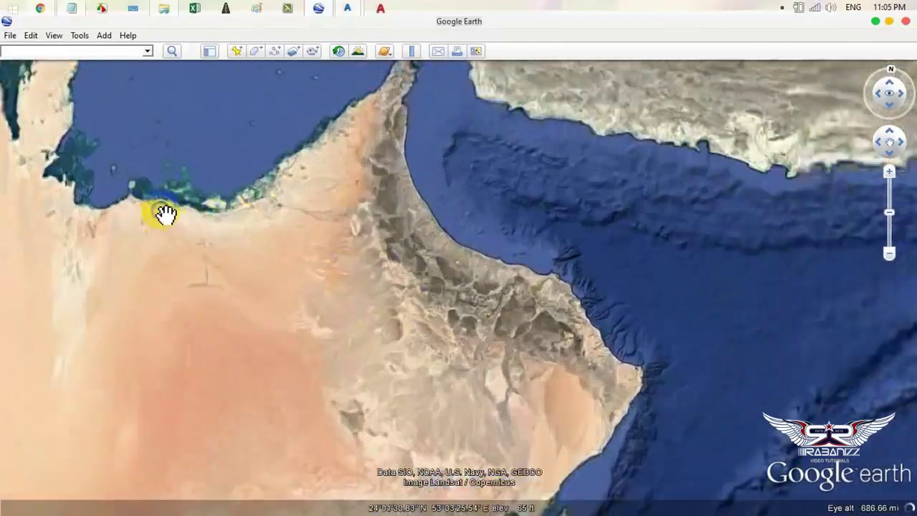
scroll(308, 220, "up", 3)
scroll(409, 196, "up", 2)
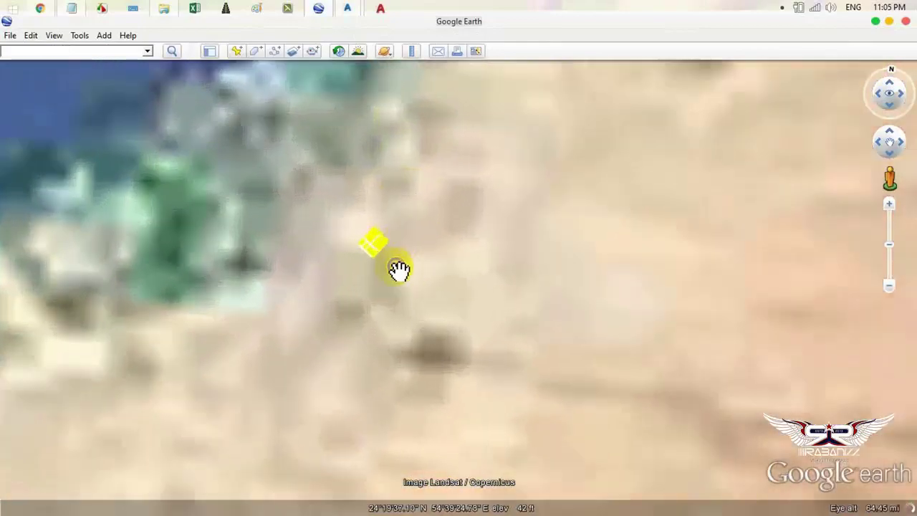
scroll(351, 214, "up", 2)
scroll(363, 227, "up", 2)
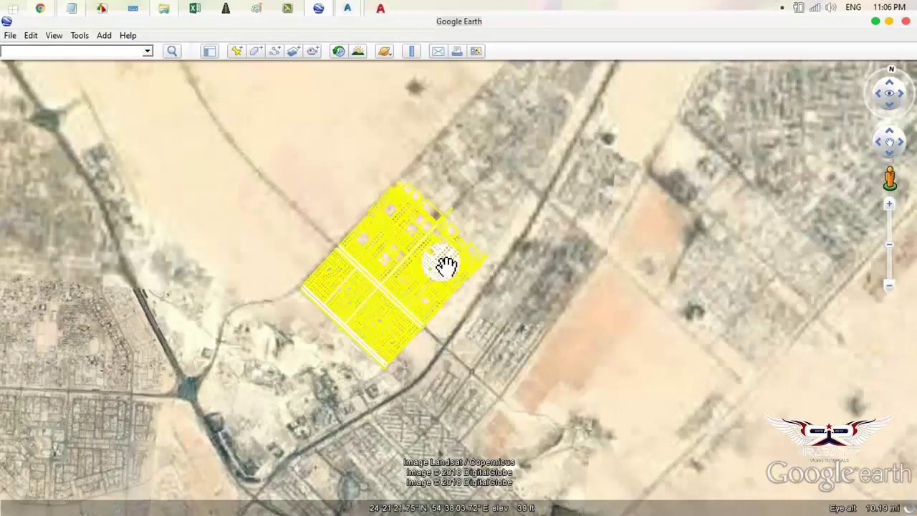
scroll(446, 279, "up", 2)
scroll(444, 297, "up", 2)
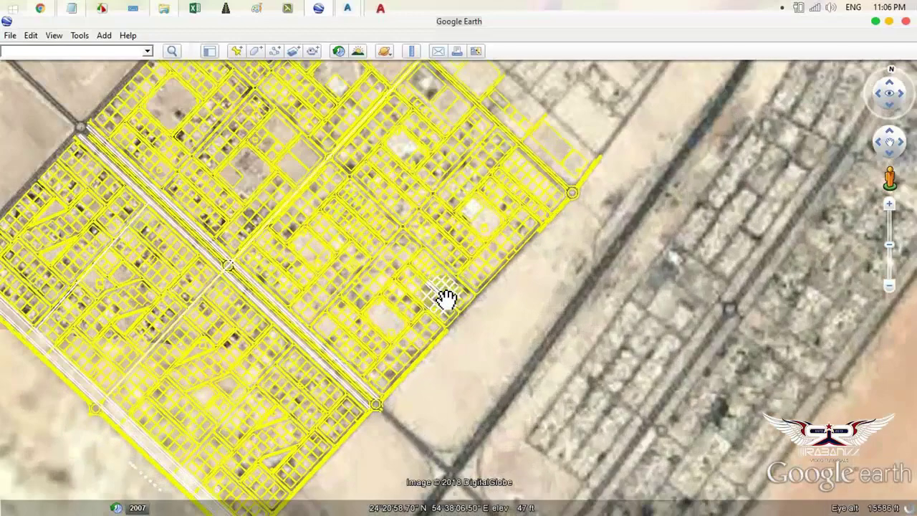
scroll(445, 298, "down", 3)
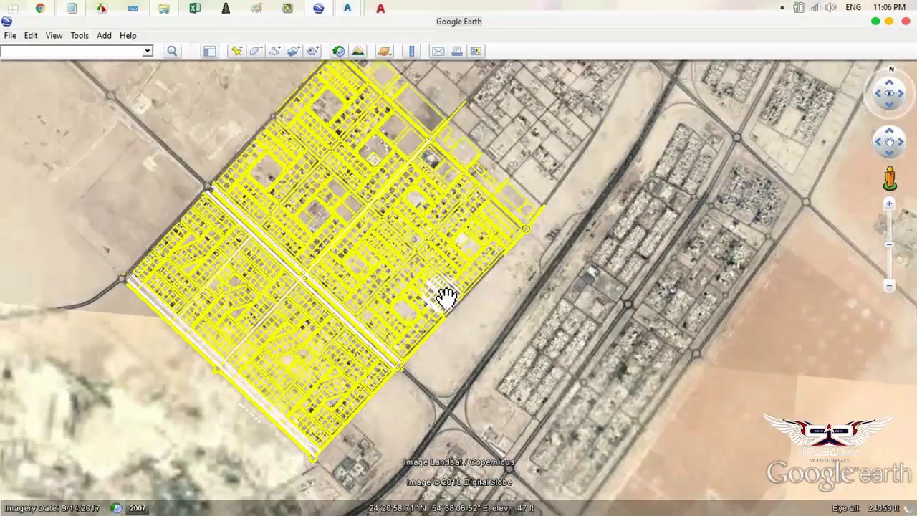
scroll(266, 293, "up", 2)
scroll(262, 293, "up", 2)
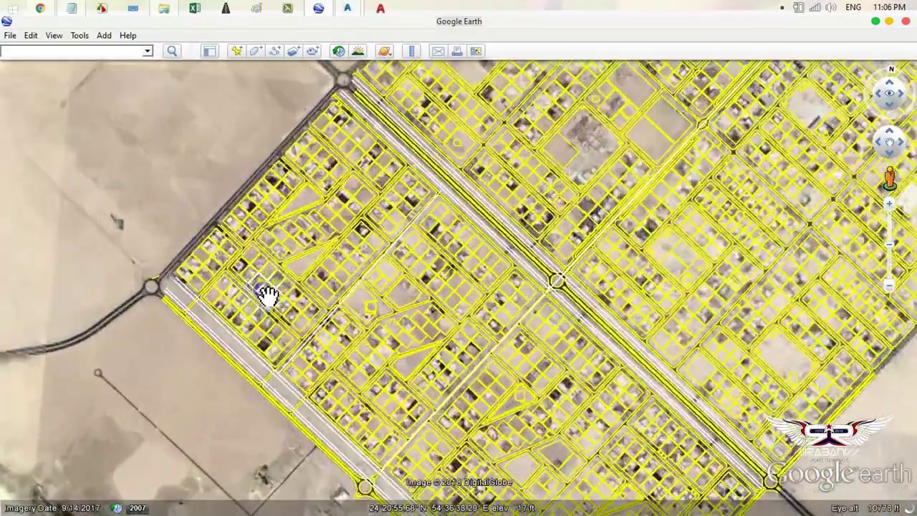
scroll(266, 293, "up", 2)
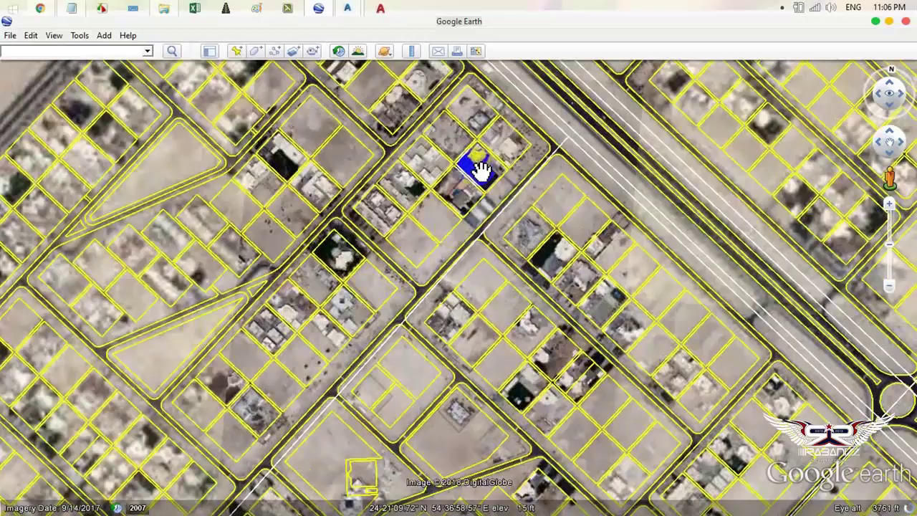
left_click_drag(479, 170, 383, 335)
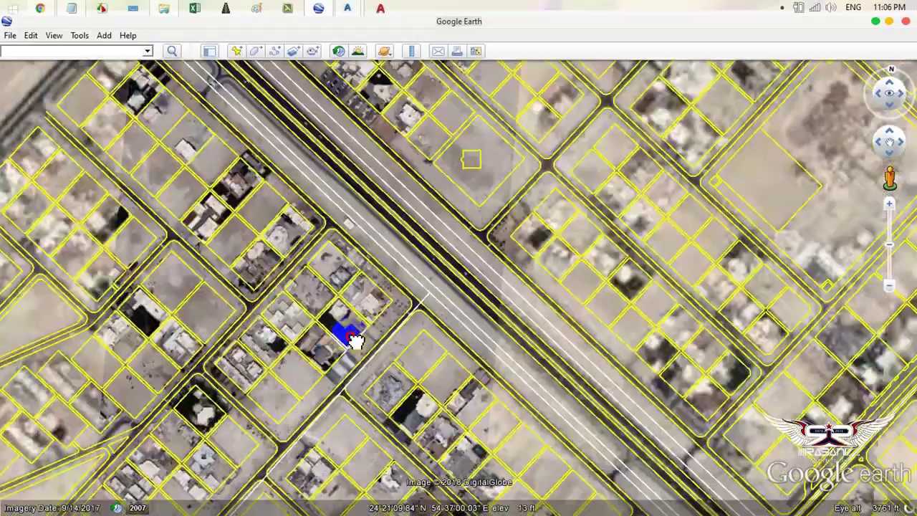
scroll(430, 272, "down", 2)
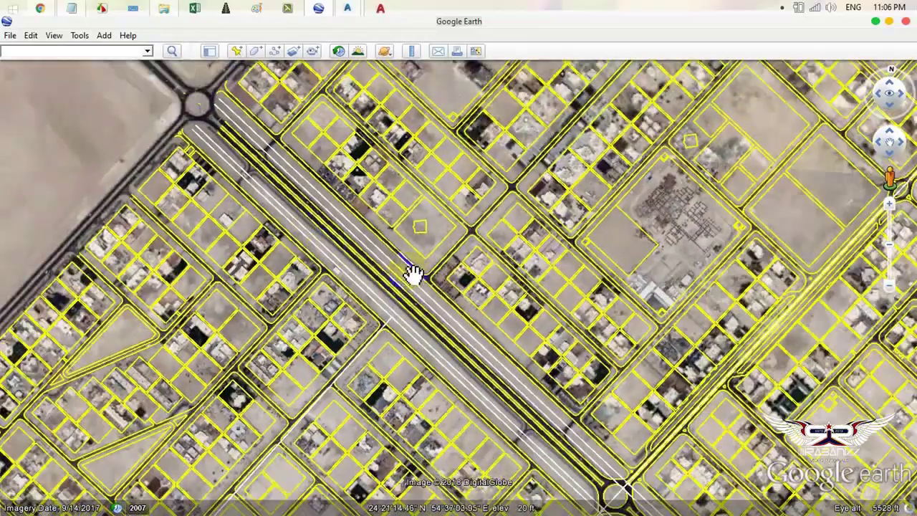
scroll(98, 239, "up", 2)
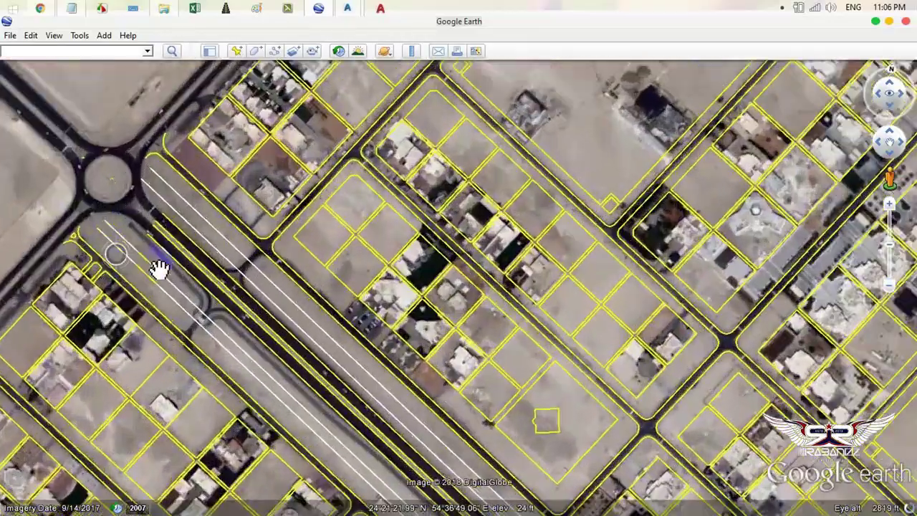
left_click_drag(158, 266, 351, 262)
scroll(351, 262, "down", 3)
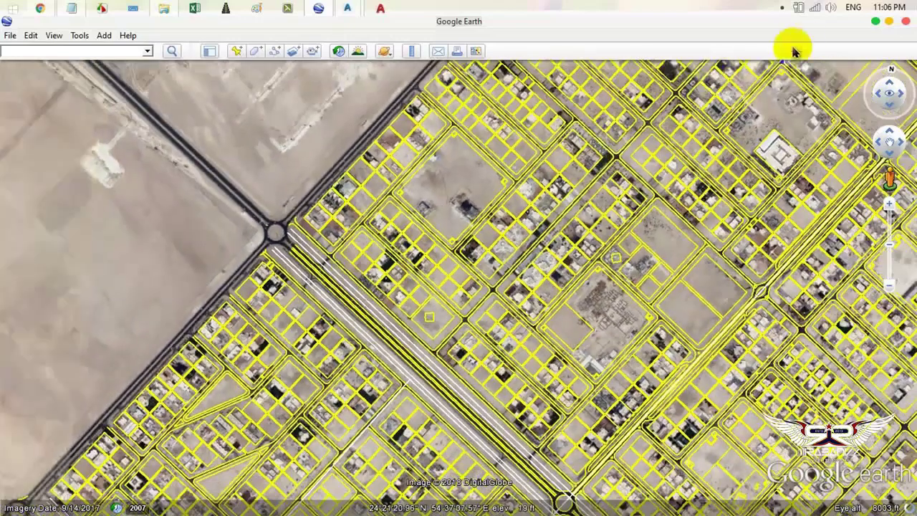
Step: Minimize Google Earth and verify abu dhabi's settings are UTM84-40N, meters, 1:1000, then cancel
left_click(879, 26)
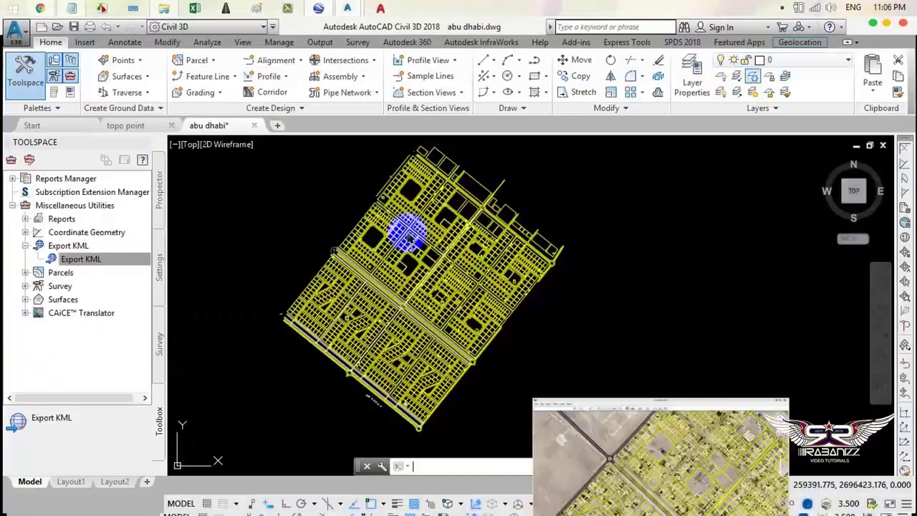
left_click(16, 32)
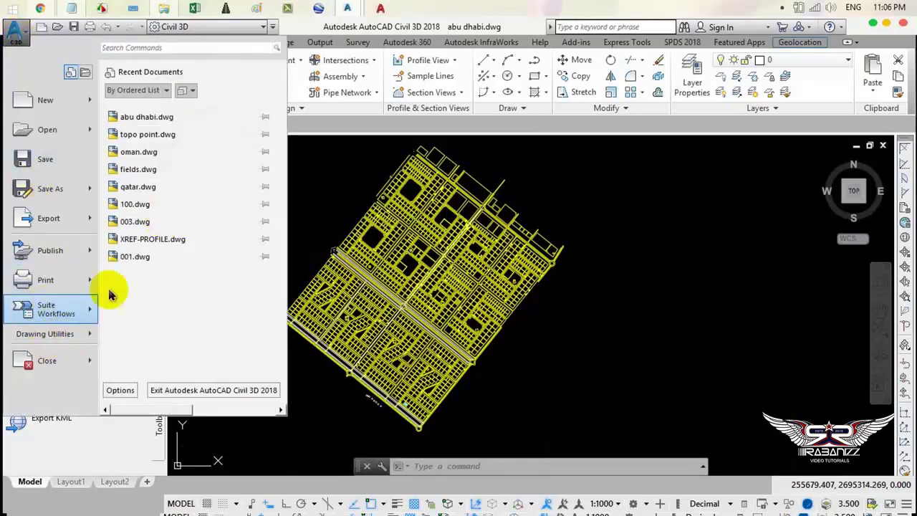
mouse_move(45, 334)
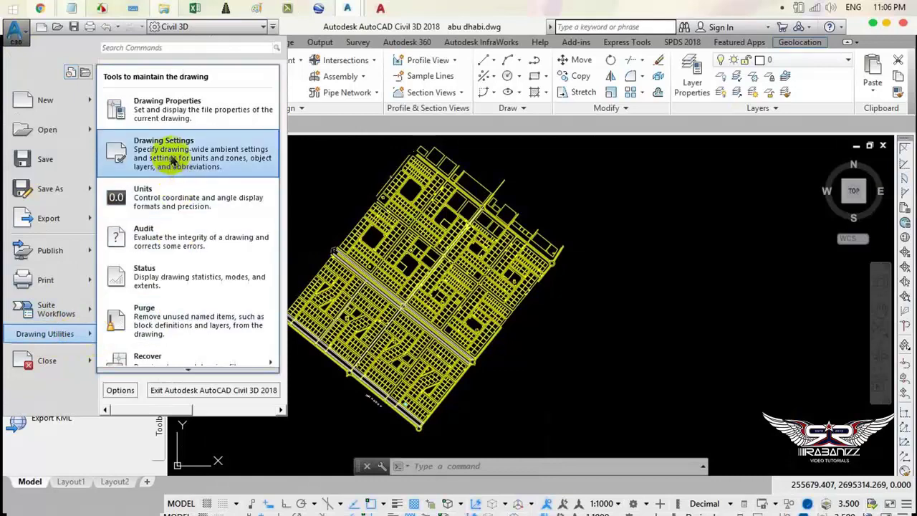
left_click(166, 152)
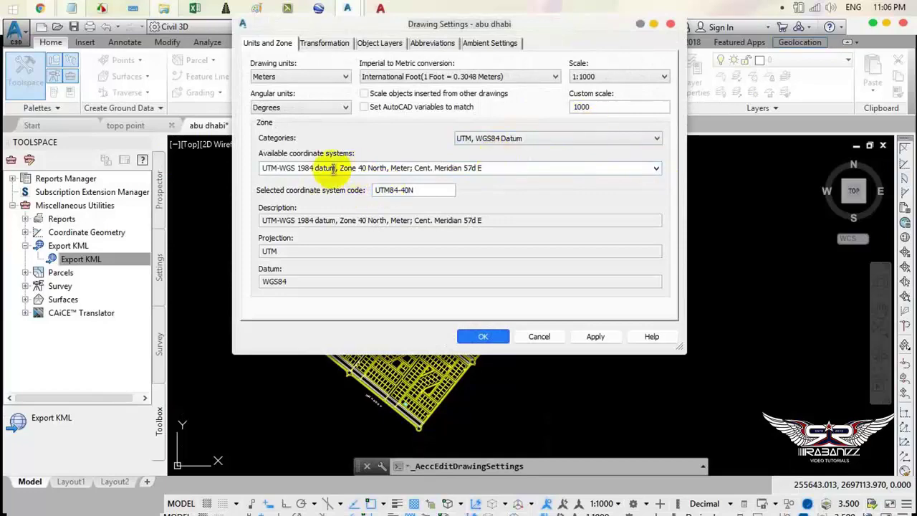
left_click(540, 338)
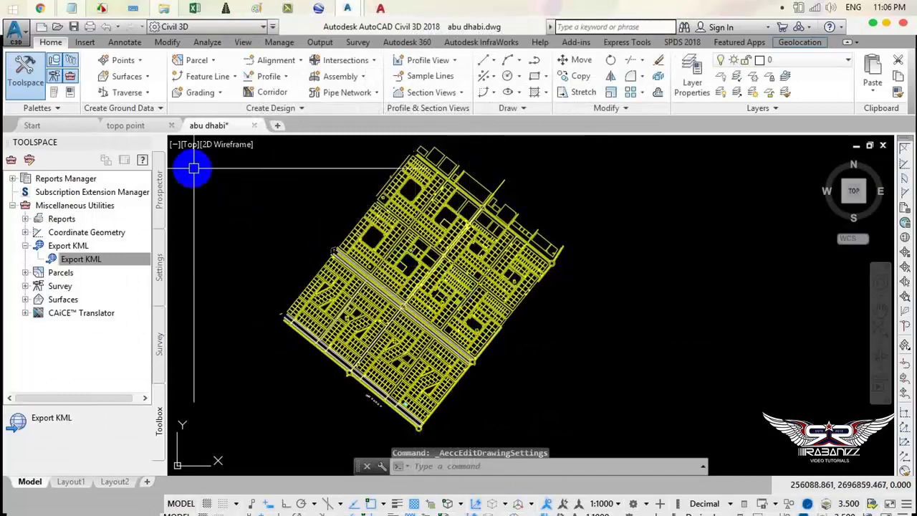
Step: Switch to topo point.dwg, toggle Toolspace to its Toolbox, and window-select the points
left_click(125, 125)
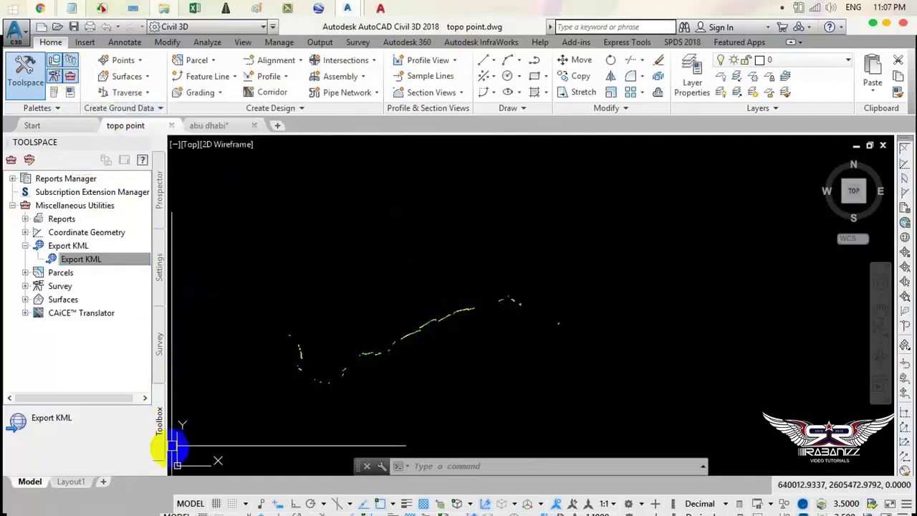
left_click(25, 71)
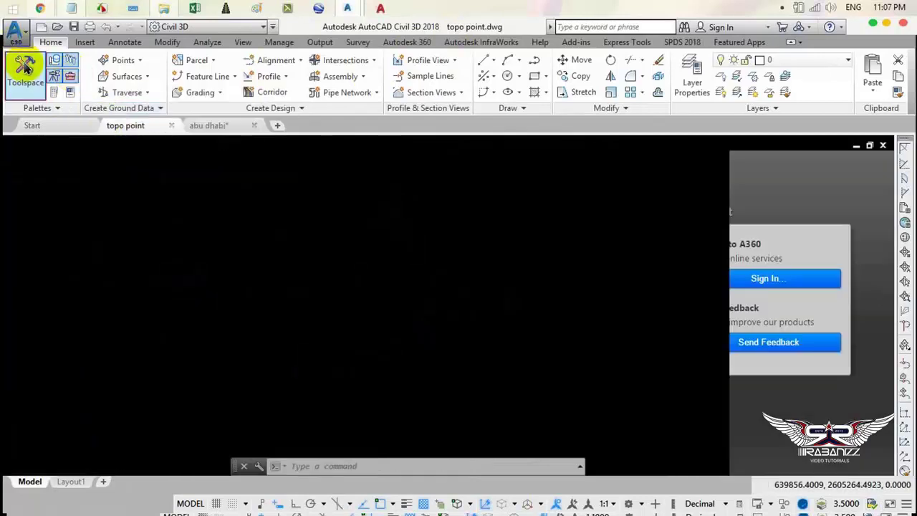
left_click(25, 75)
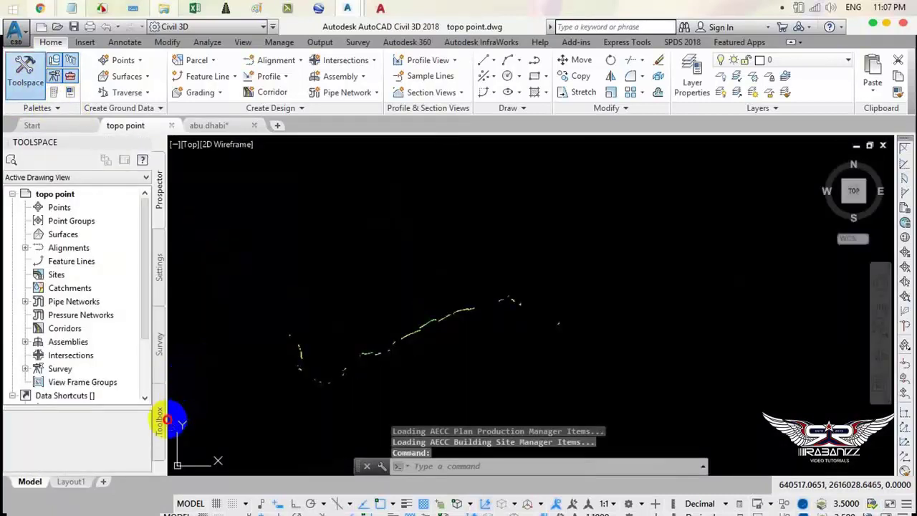
left_click(169, 420)
left_click(159, 420)
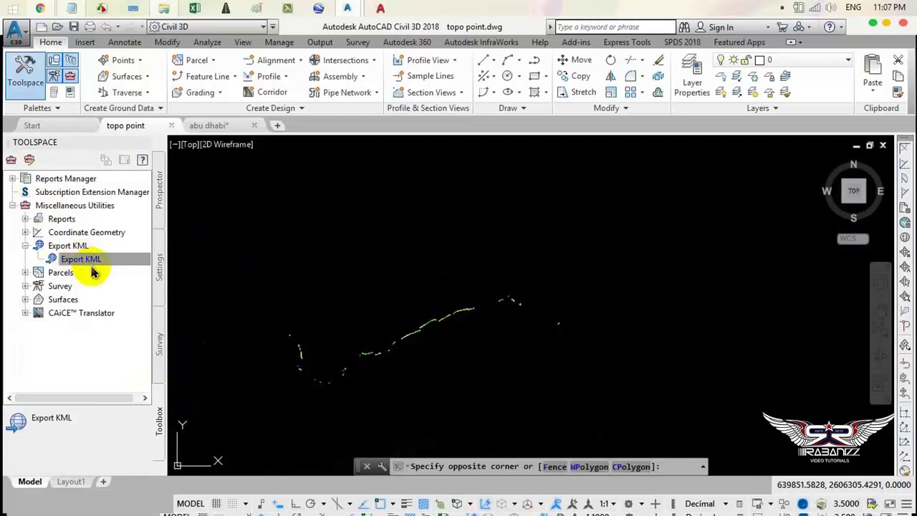
left_click(307, 274)
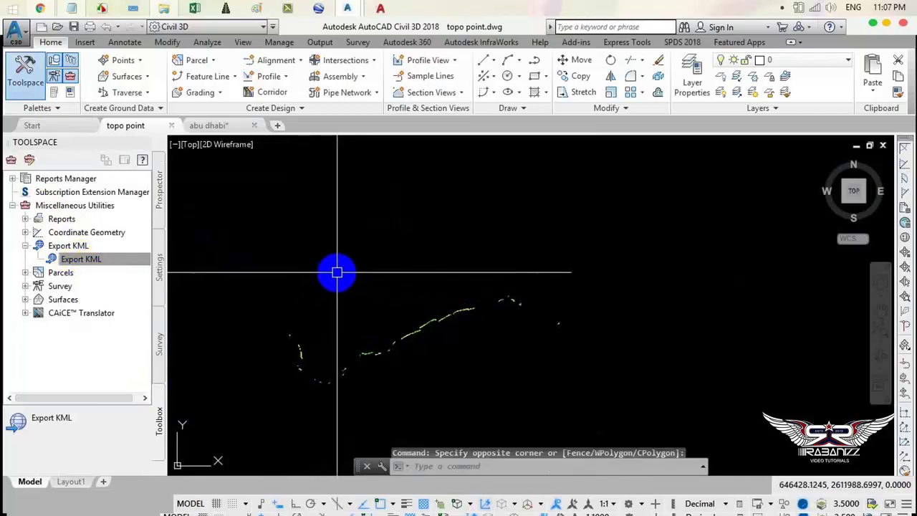
Step: Zoom into the survey point labels to read coordinates such as 2609476.037
scroll(373, 297, "up", 1)
scroll(423, 364, "up", 2)
scroll(303, 231, "up", 2)
scroll(401, 337, "up", 3)
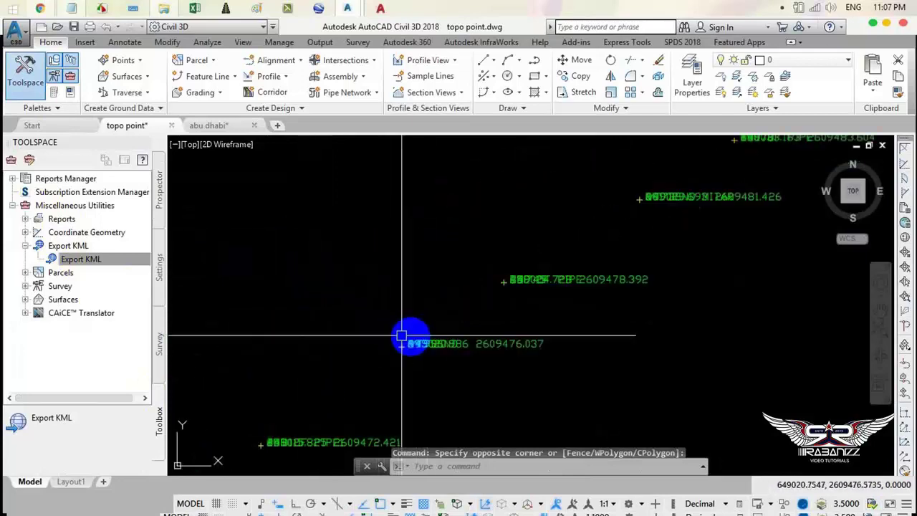
middle_click_drag(401, 335, 292, 272)
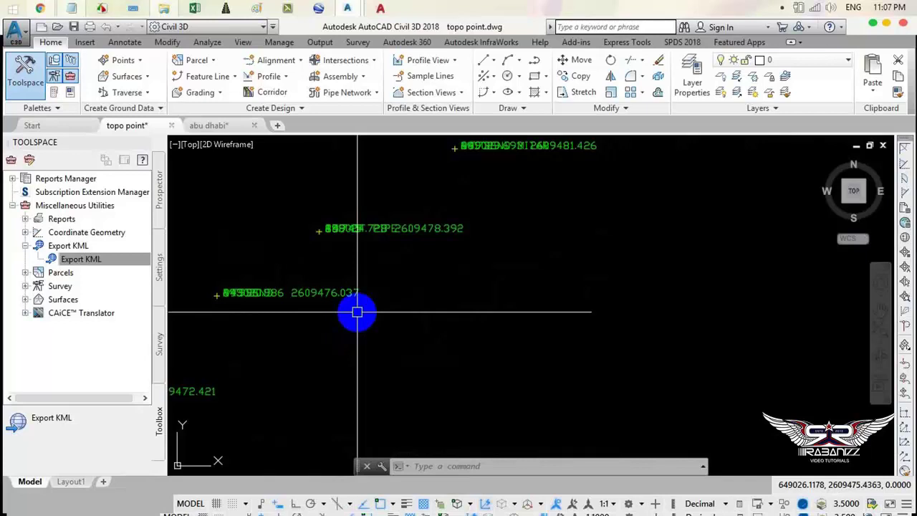
scroll(306, 295, "up", 3)
scroll(225, 306, "down", 1)
scroll(332, 317, "up", 2)
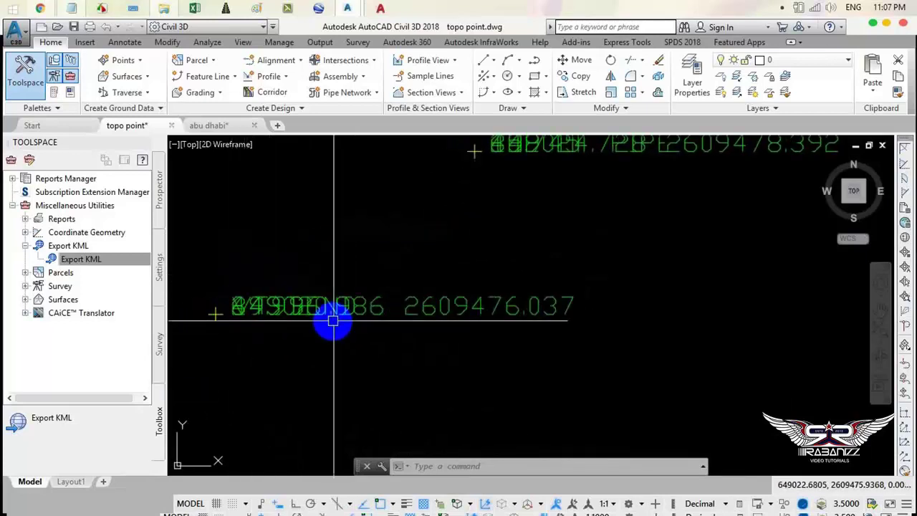
scroll(337, 318, "down", 3)
scroll(344, 322, "down", 2)
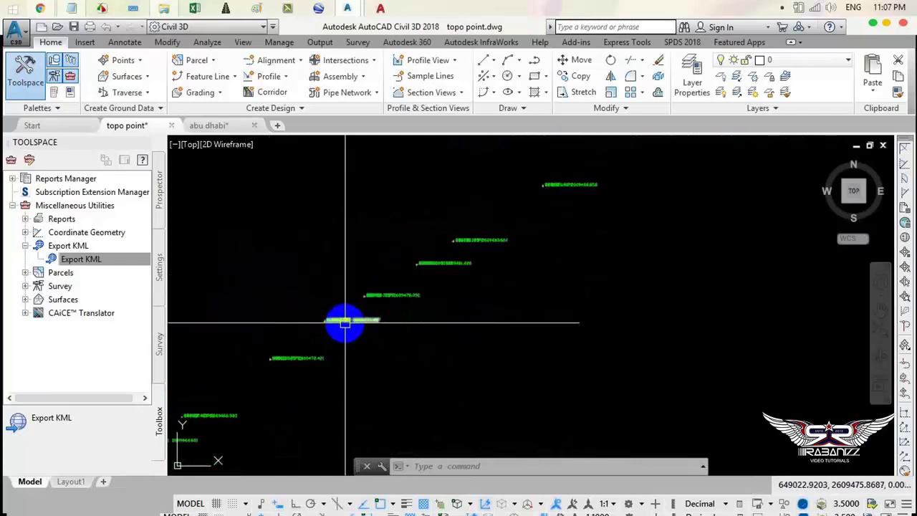
scroll(345, 323, "up", 1)
scroll(282, 337, "up", 1)
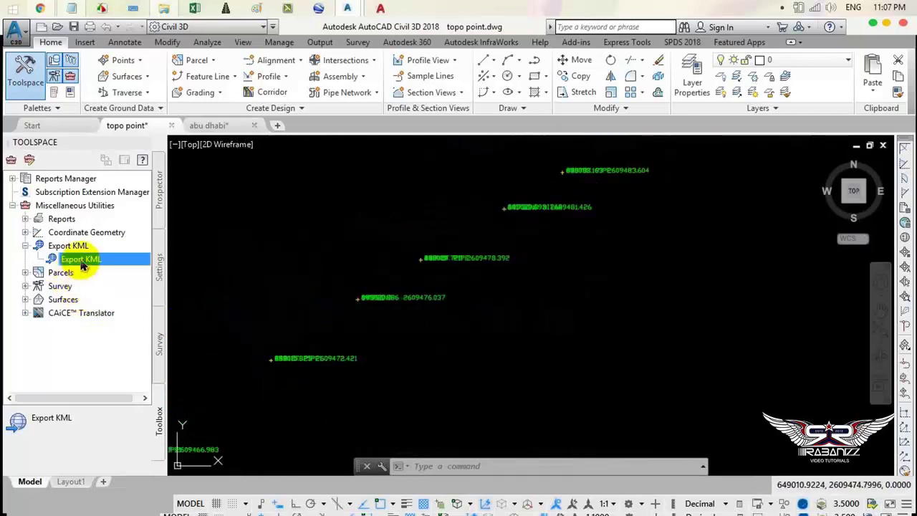
left_click(15, 33)
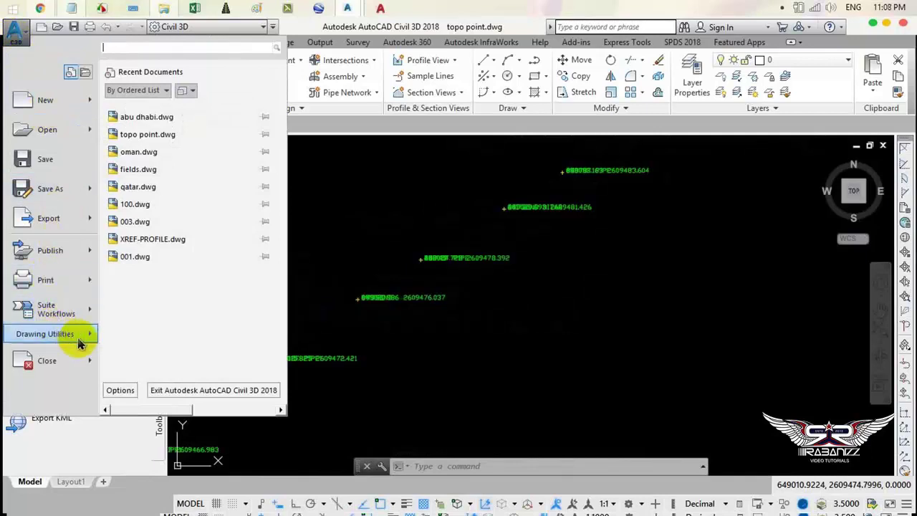
Step: Set the topo point drawing's coordinate system category to UTM, WGS84 Datum
left_click(322, 207)
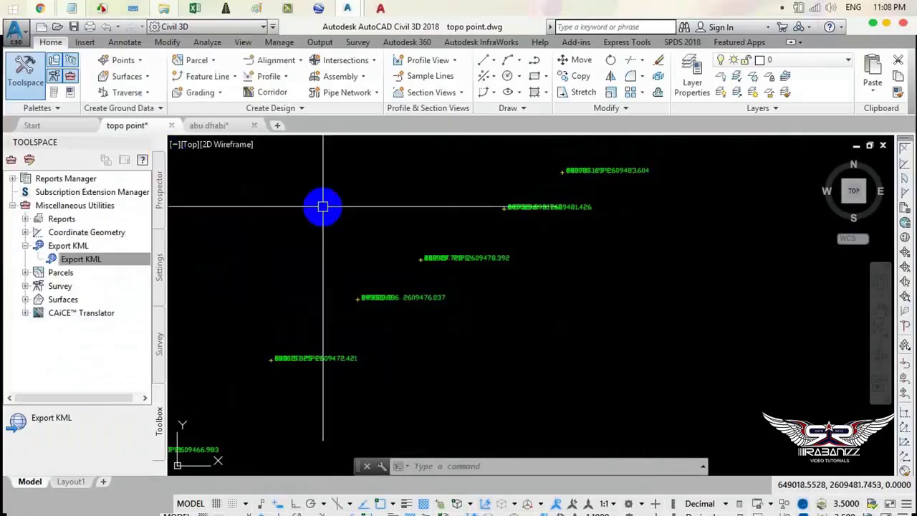
left_click(645, 138)
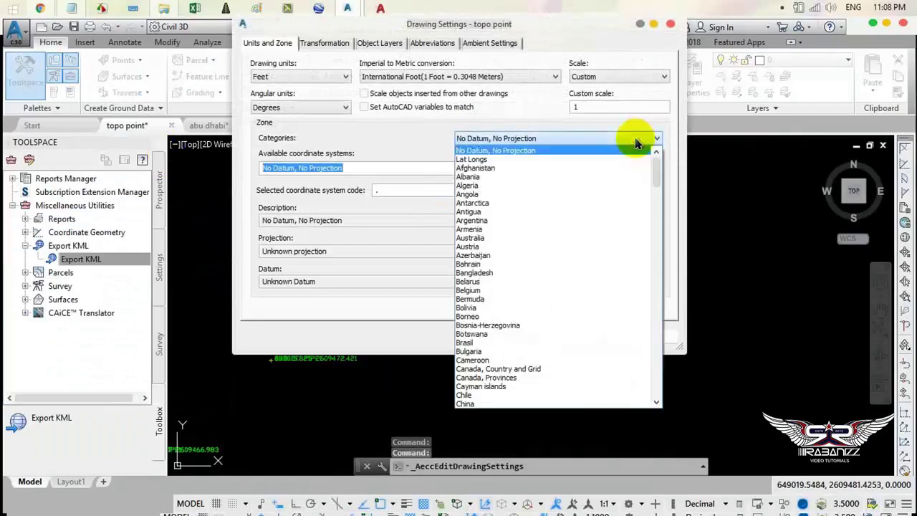
left_click_drag(653, 168, 692, 382)
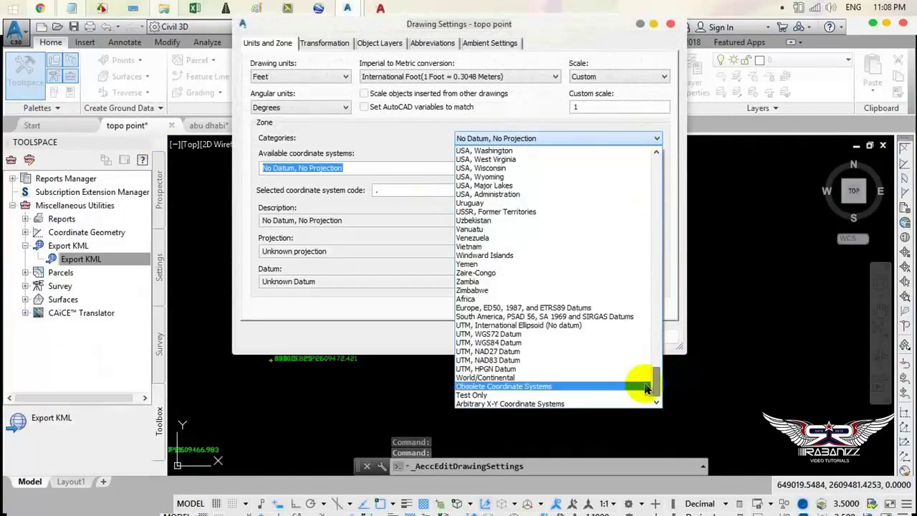
left_click(512, 342)
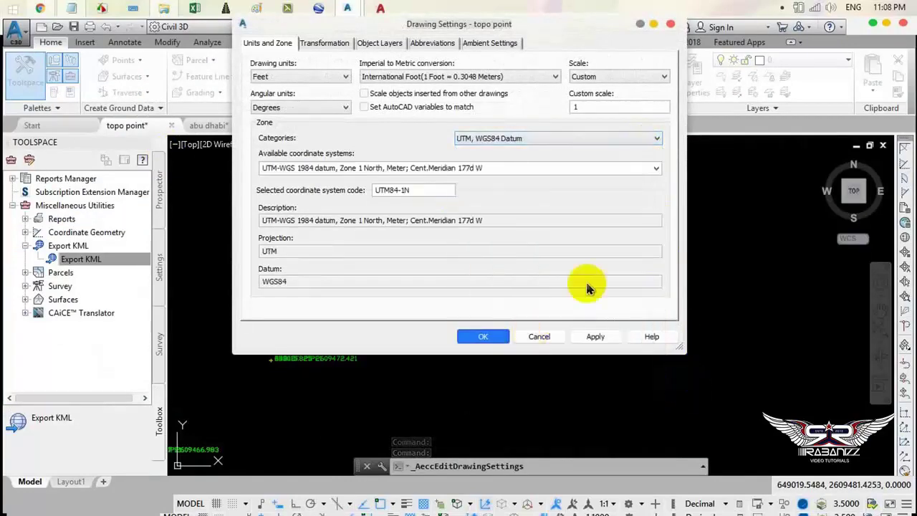
Step: Pick UTM Zone 40 North (central meridian 57d E, UTM84-40N) and confirm the settings
left_click(655, 167)
left_click_drag(654, 188, 666, 364)
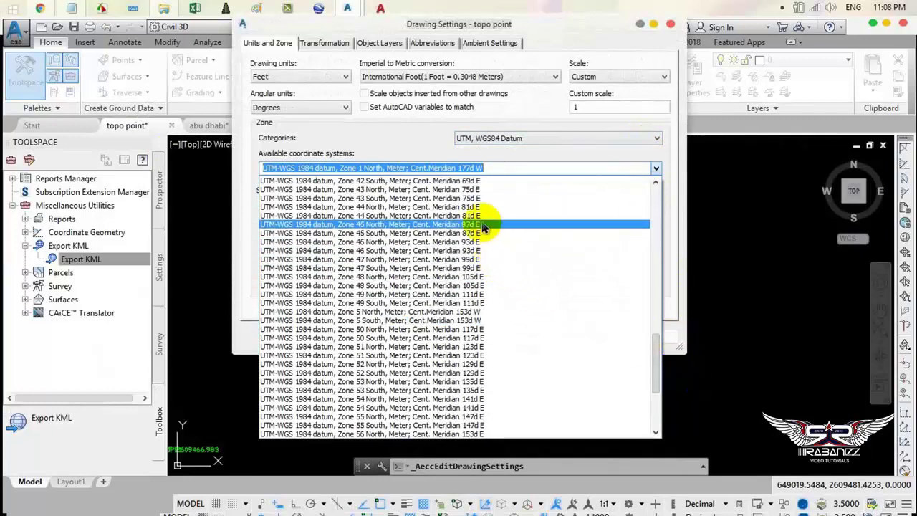
scroll(510, 308, "down", 1)
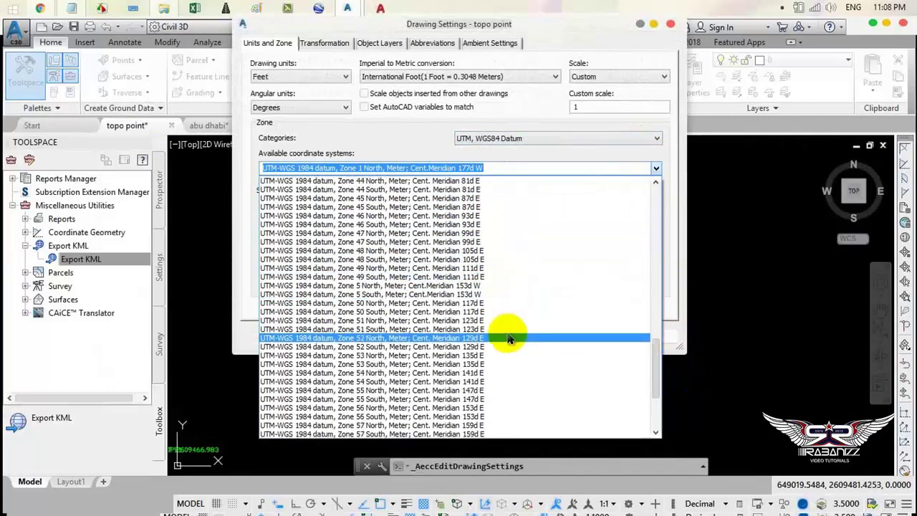
scroll(508, 340, "down", 2)
scroll(512, 362, "down", 2)
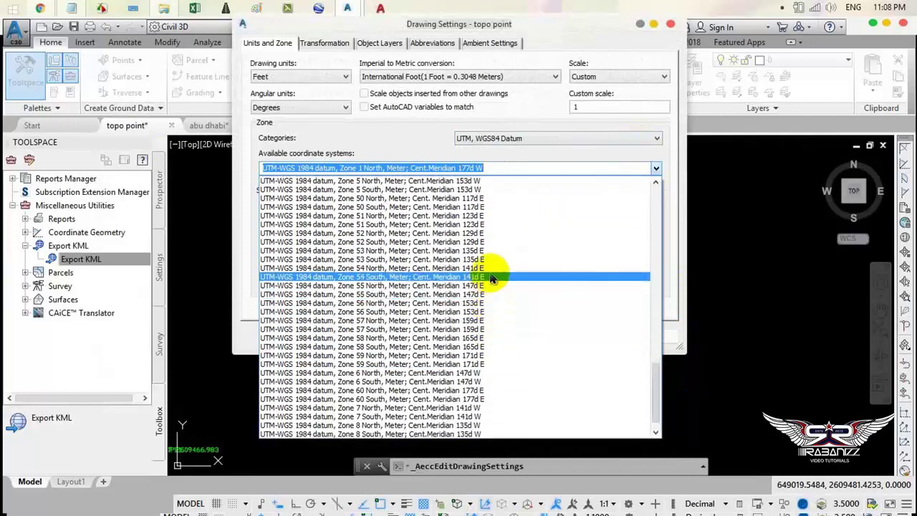
scroll(501, 293, "down", 1)
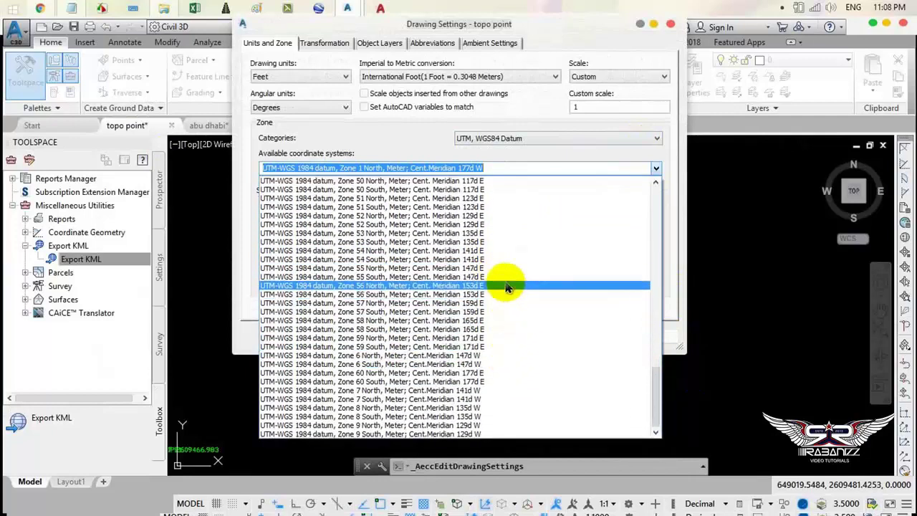
scroll(548, 241, "up", 2)
scroll(550, 251, "up", 2)
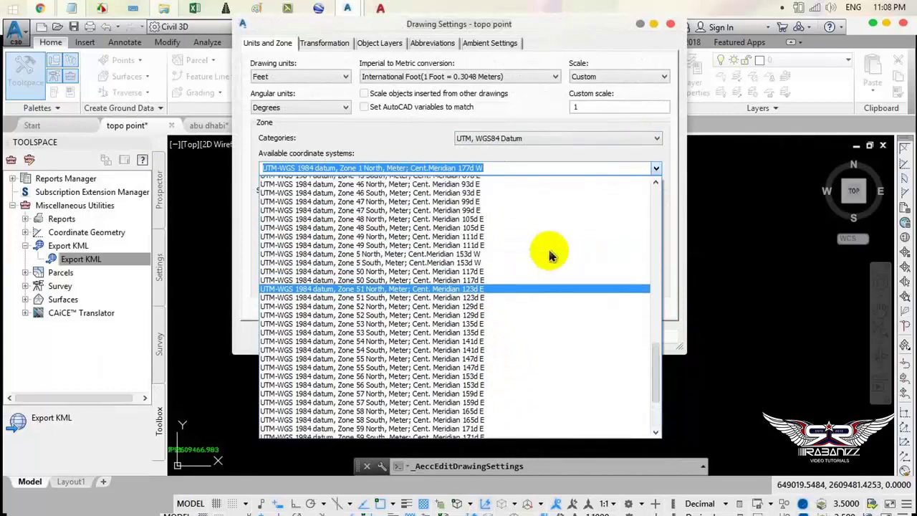
scroll(548, 249, "up", 1)
scroll(547, 250, "up", 2)
scroll(516, 256, "up", 2)
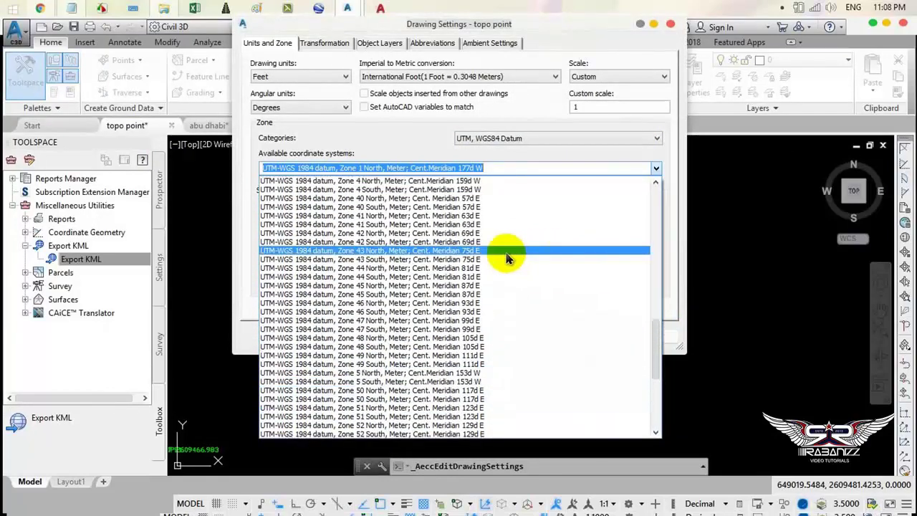
left_click(474, 204)
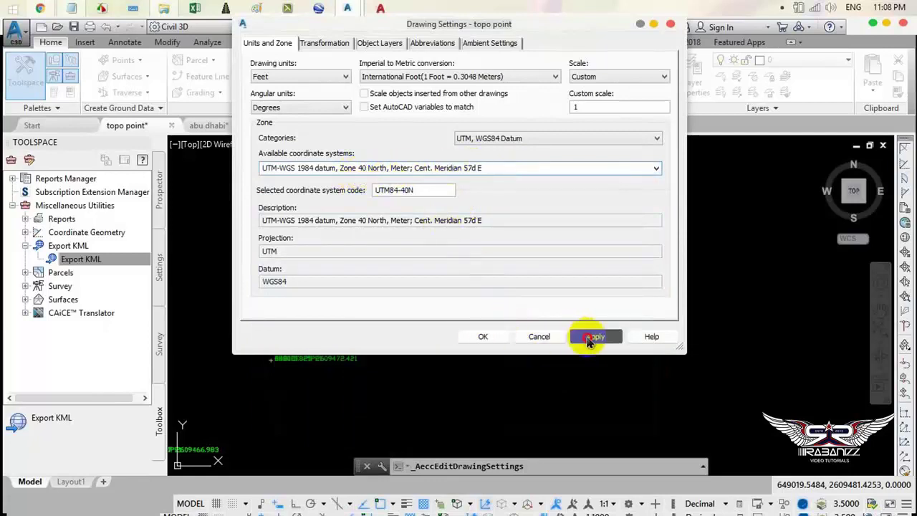
left_click(474, 337)
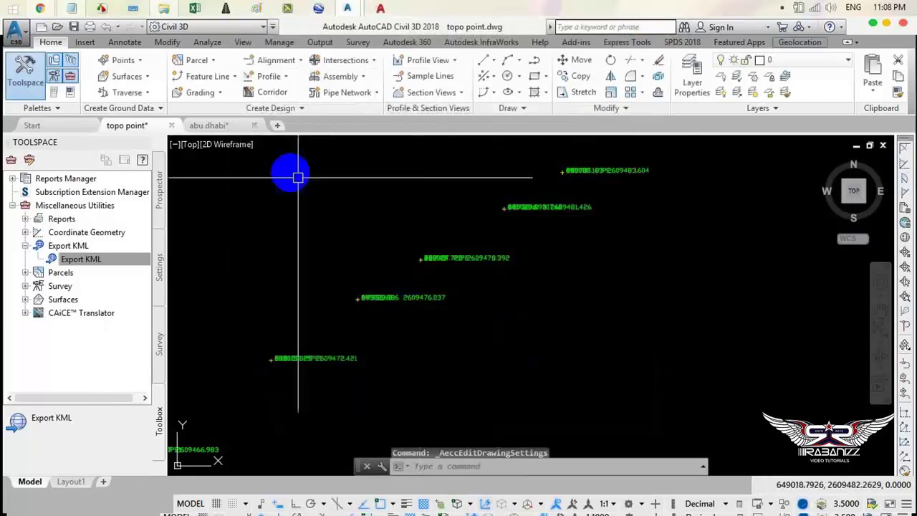
Step: Save topo point.dwg, export it as topo point.kmz via Export KML, and view it in Google Earth
left_click(300, 205)
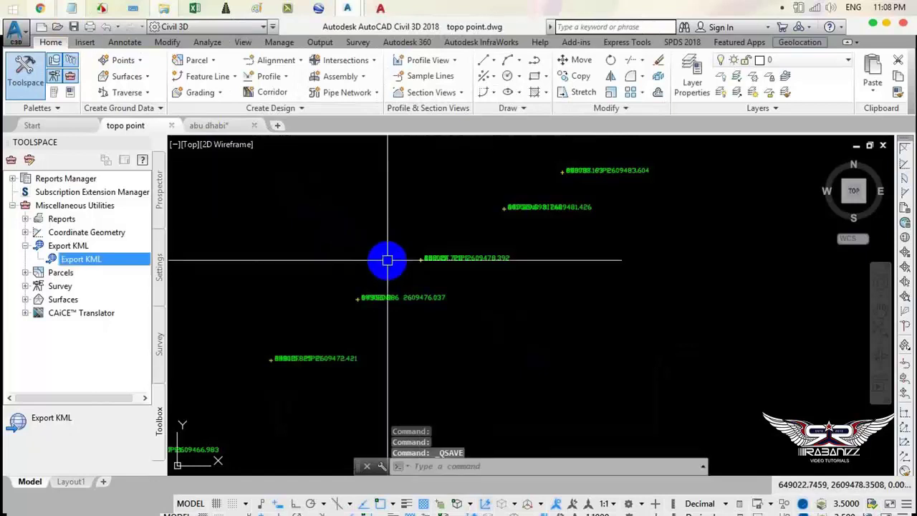
key("ctrl+s")
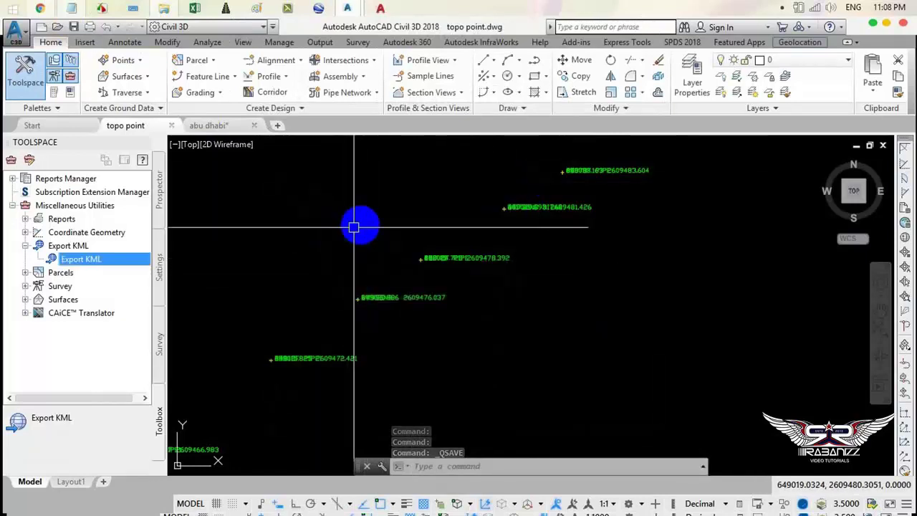
right_click(103, 258)
left_click(143, 263)
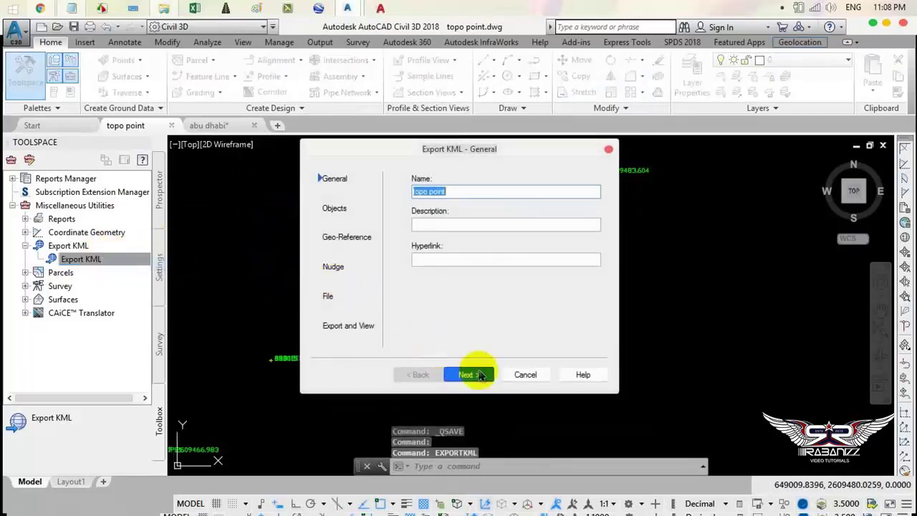
left_click(474, 374)
left_click(472, 374)
left_click(469, 374)
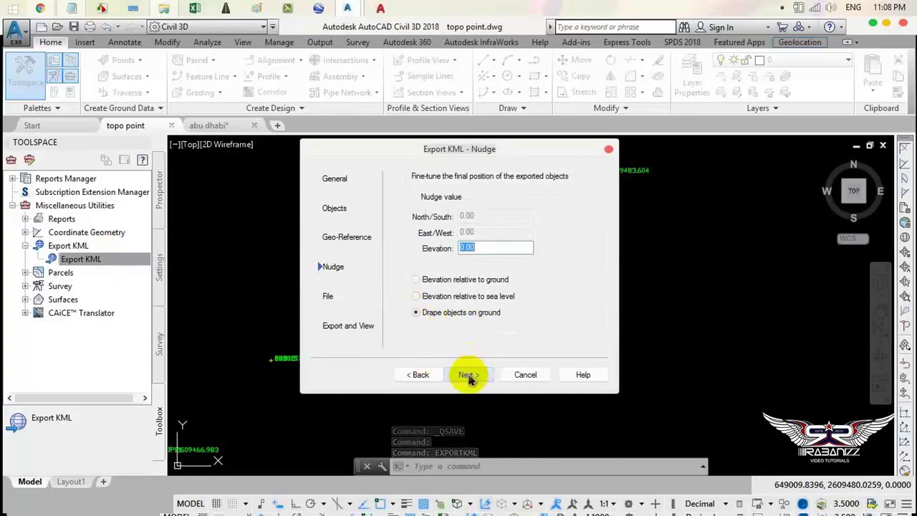
left_click(467, 375)
left_click(466, 376)
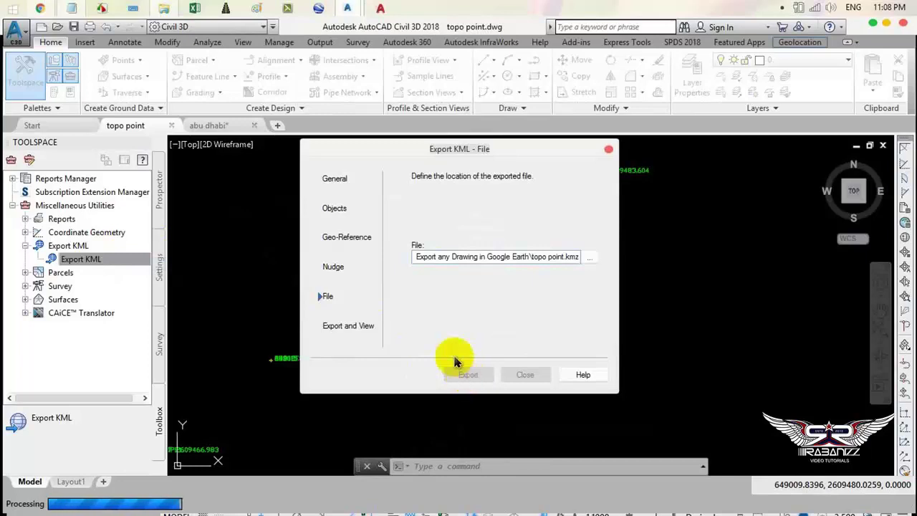
left_click(451, 361)
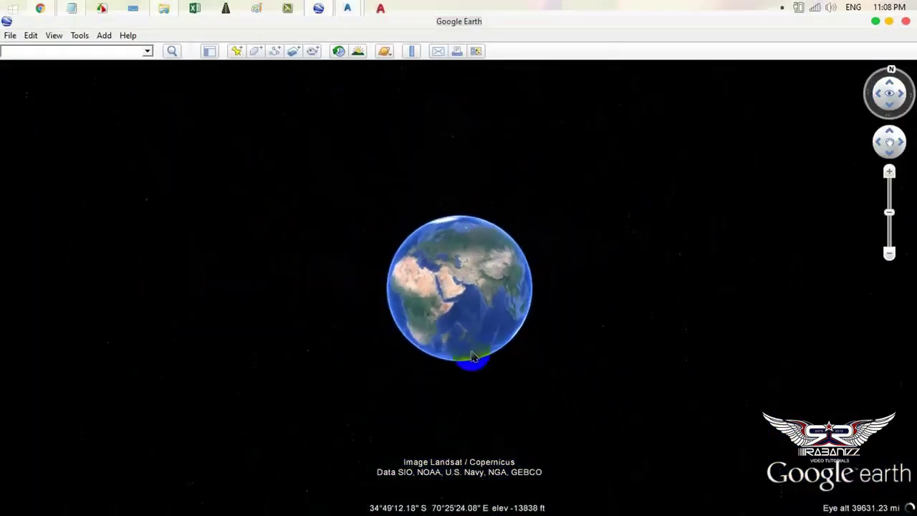
Step: Navigate the Google Earth globe to the UAE coast and Gulf of Oman
scroll(472, 291, "up", 5)
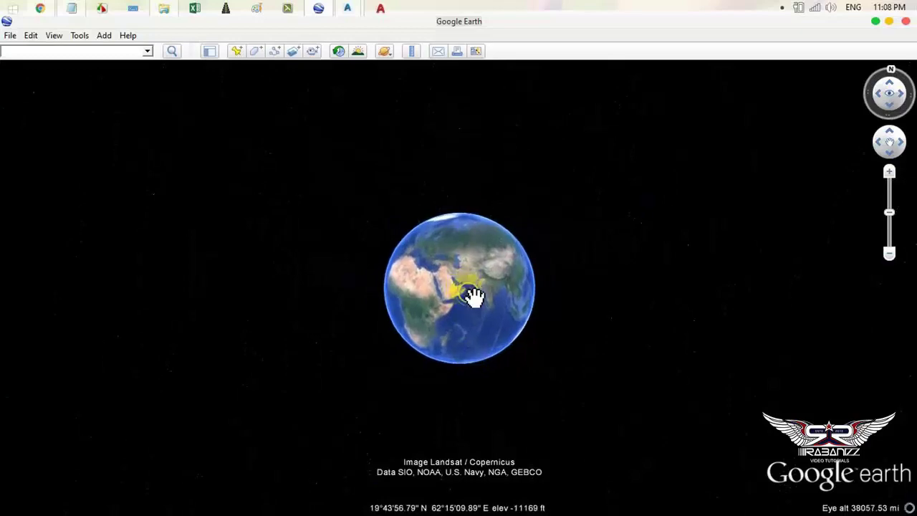
scroll(460, 271, "up", 3)
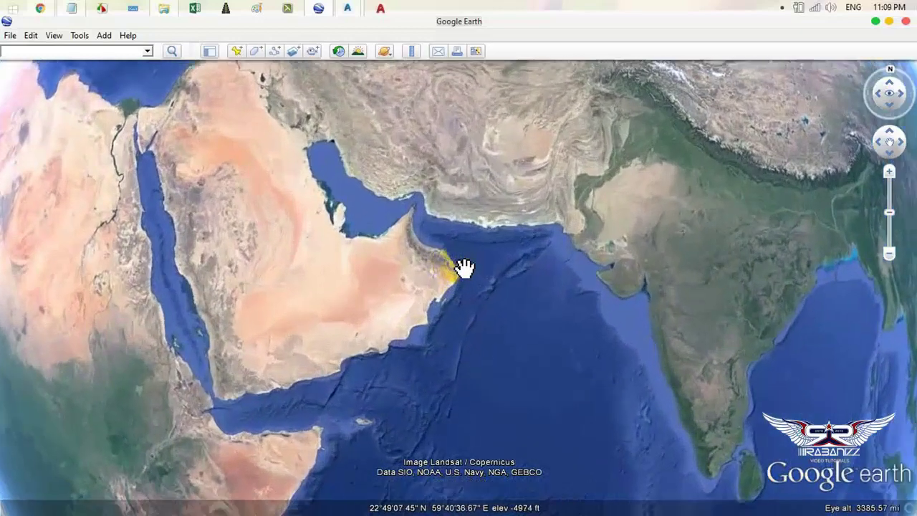
scroll(437, 258, "up", 2)
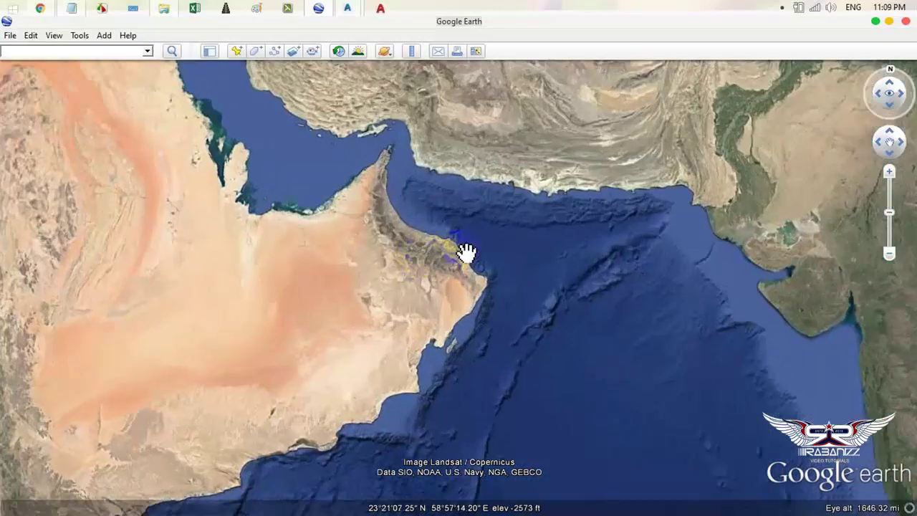
scroll(450, 283, "up", 2)
scroll(477, 262, "up", 2)
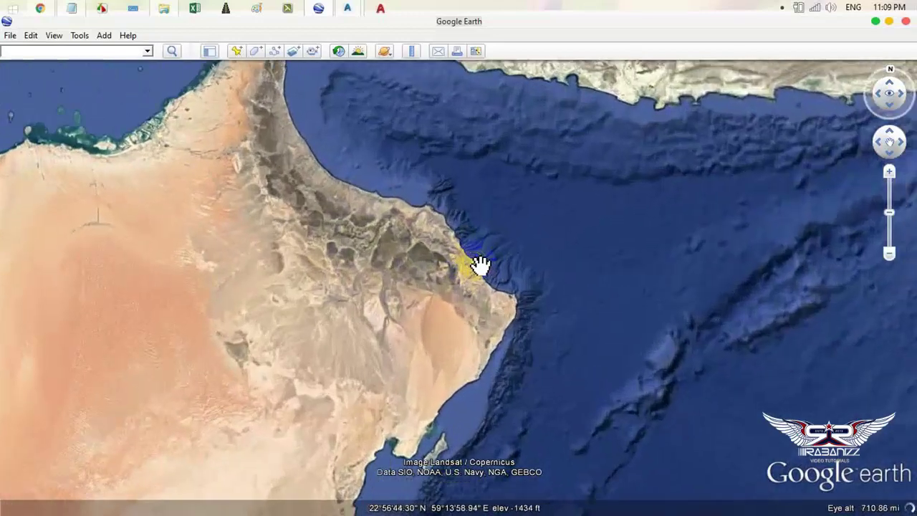
scroll(477, 265, "up", 3)
scroll(319, 252, "up", 2)
left_click_drag(319, 252, 758, 434)
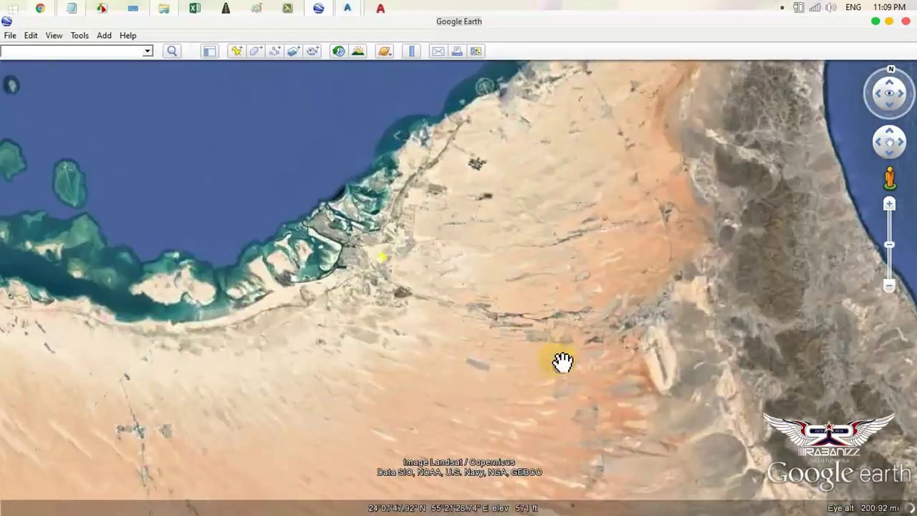
left_click(406, 294)
scroll(511, 273, "down", 3)
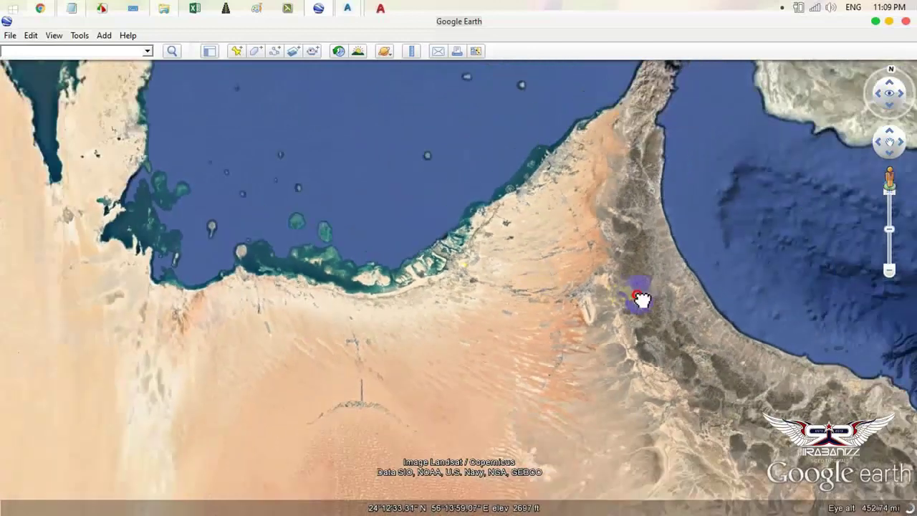
left_click_drag(647, 297, 422, 271)
Step: Hide the abu dhabi overlay and fly to the topo point overlay near Oman
left_click(207, 53)
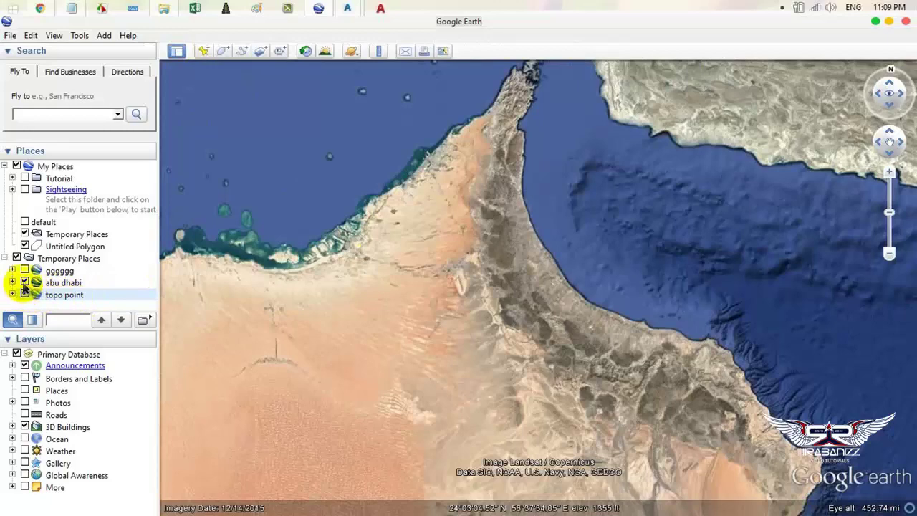
left_click(24, 282)
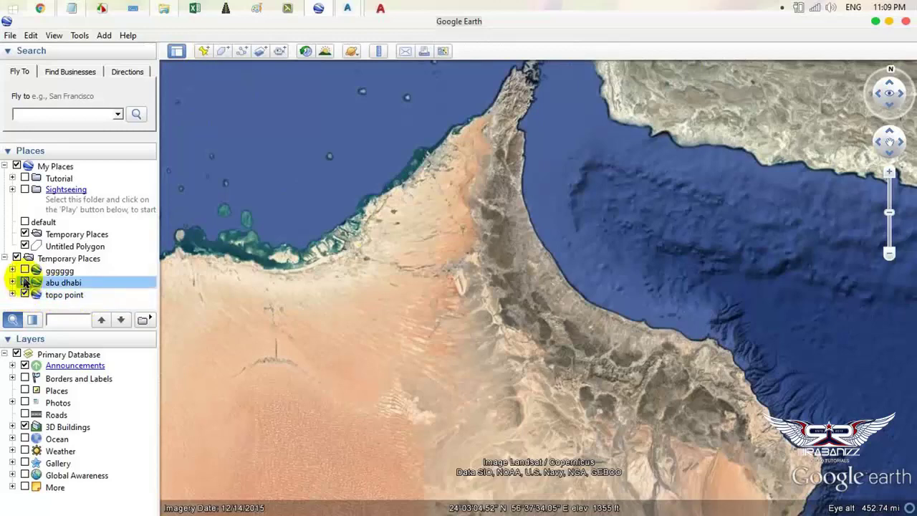
double_click(75, 294)
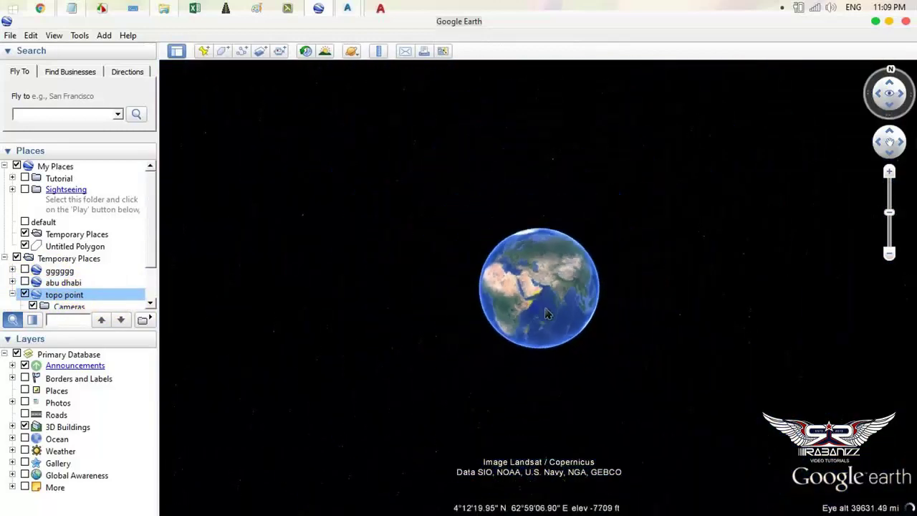
double_click(547, 289)
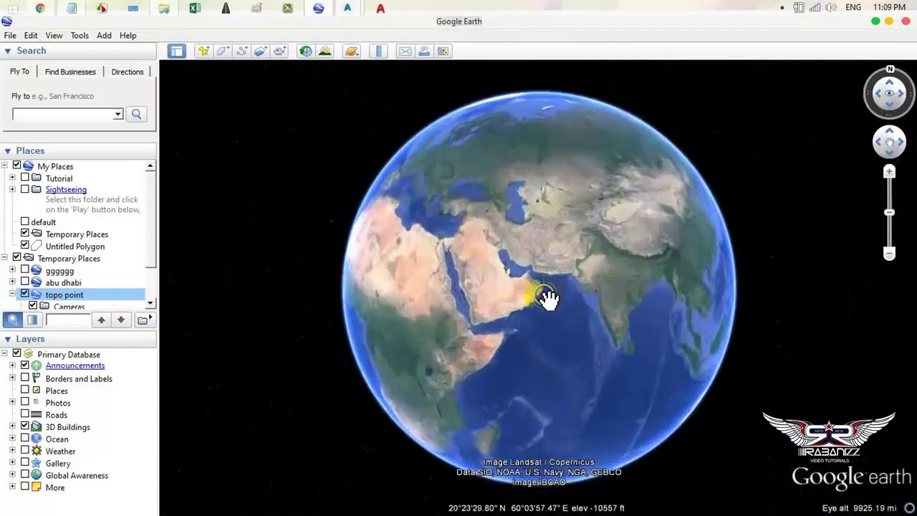
scroll(573, 274, "up", 3)
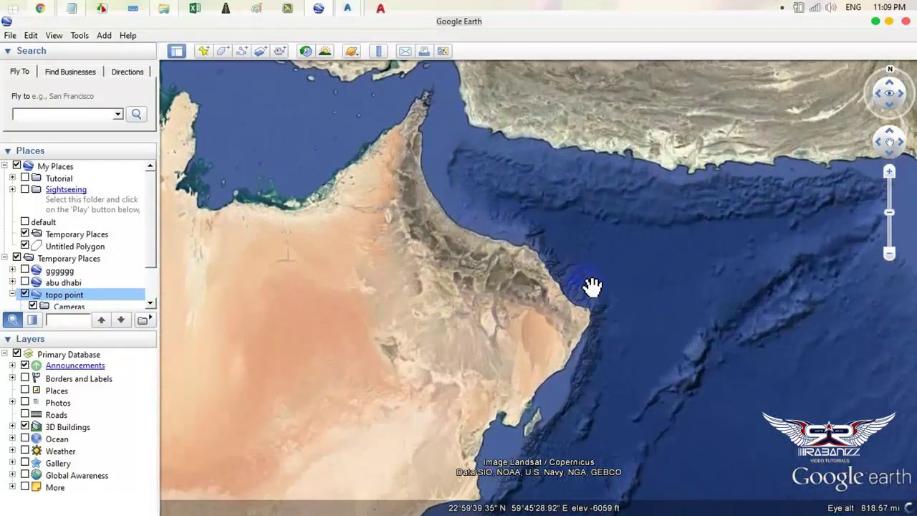
scroll(573, 301, "up", 5)
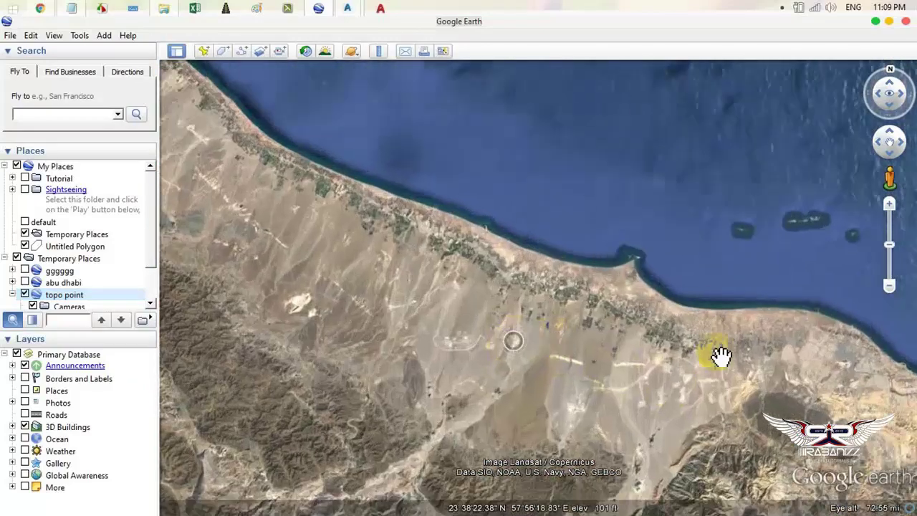
Step: Zoom in and pan across Muscat to inspect the topo point overlay
left_click_drag(721, 352, 198, 286)
double_click(423, 328)
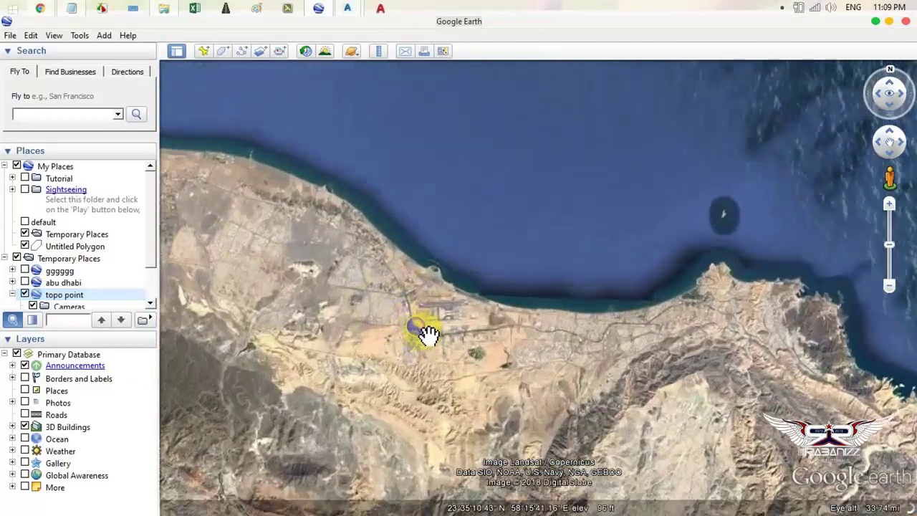
scroll(548, 348, "up", 3)
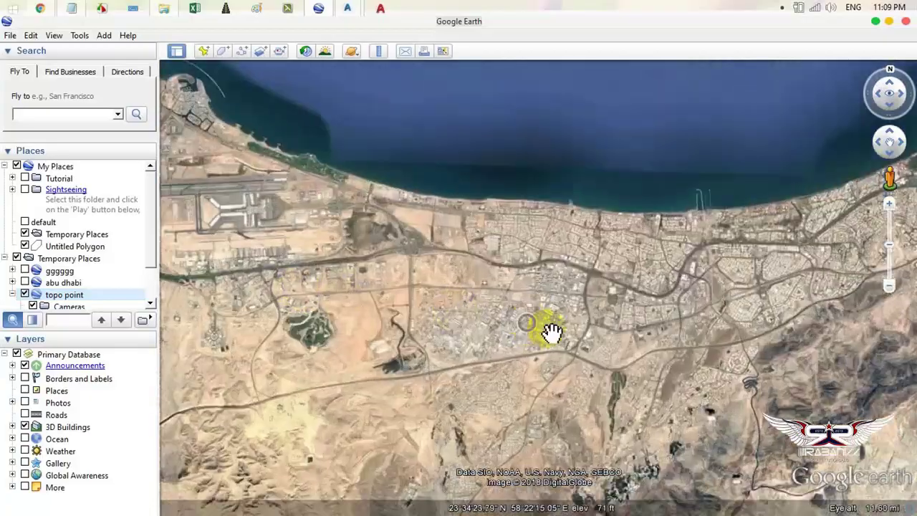
mouse_move(552, 332)
left_mouse_down()
mouse_move(522, 281)
mouse_move(420, 317)
left_mouse_up()
scroll(563, 250, "up", 3)
mouse_move(542, 221)
right_mouse_down()
mouse_move(466, 254)
mouse_move(502, 334)
right_mouse_up()
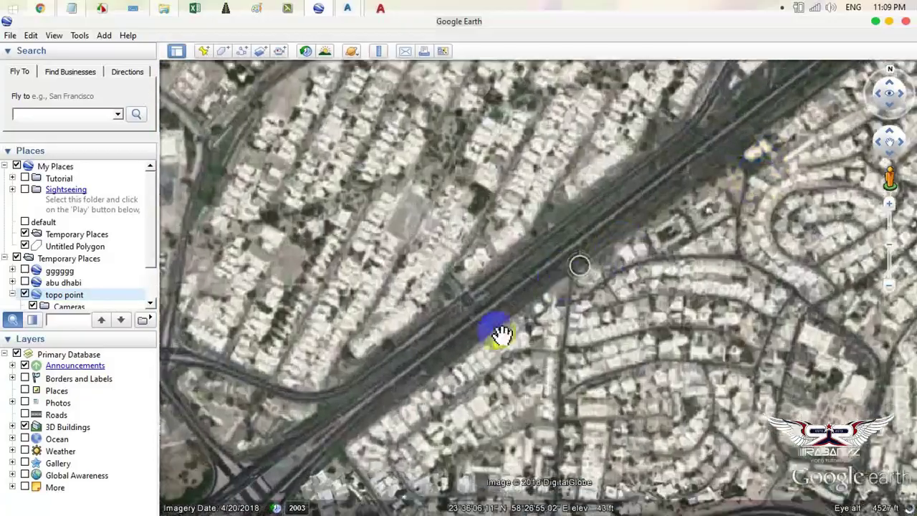
right_click_drag(501, 334, 415, 337)
left_click_drag(416, 337, 612, 226)
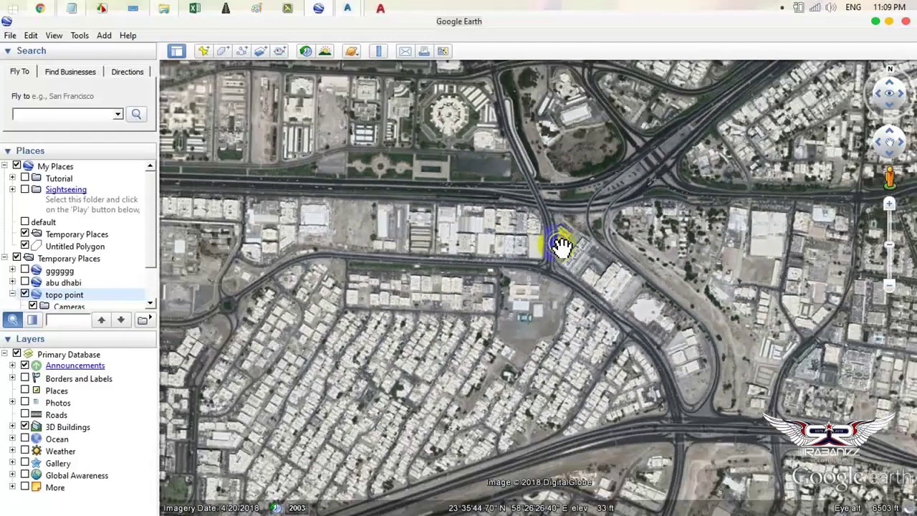
right_click_drag(613, 226, 295, 132)
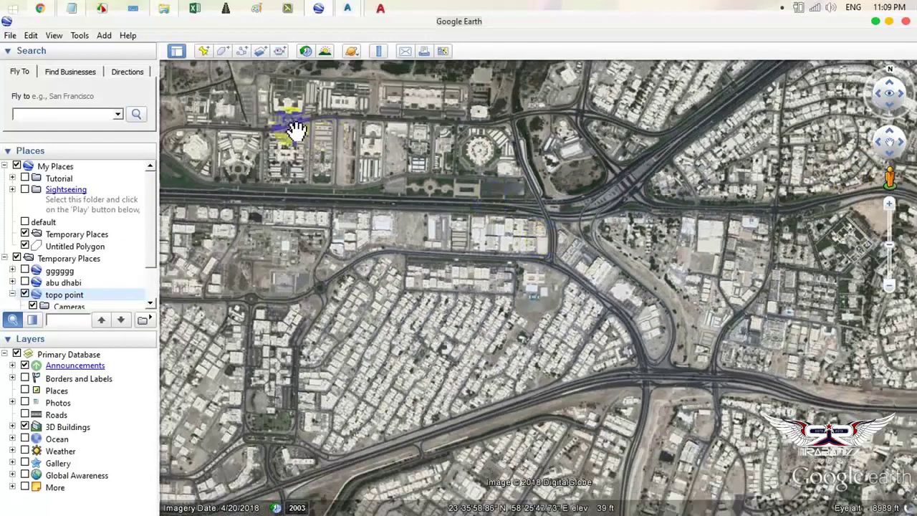
left_click(346, 7)
Step: Copy all 5,175 topo point objects with Ctrl+A and Ctrl+C, then start blank Drawing3
left_click(256, 76)
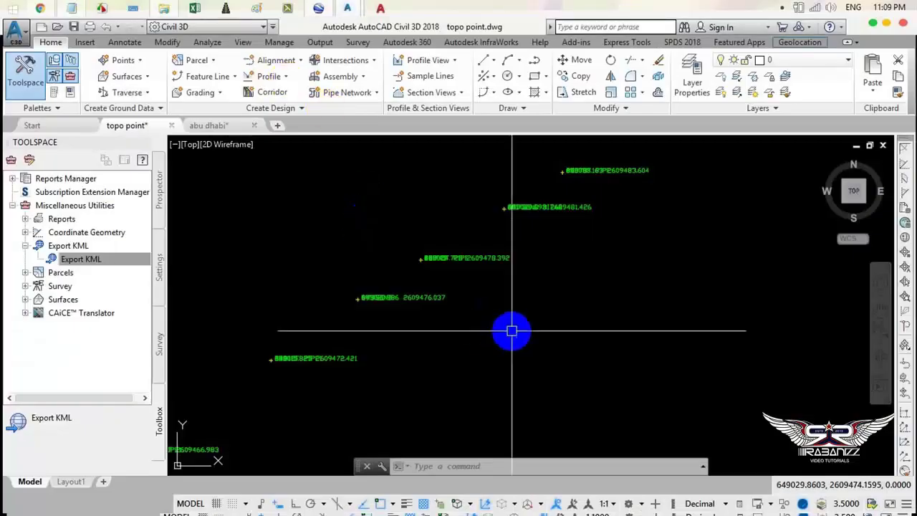
scroll(512, 330, "down", 3)
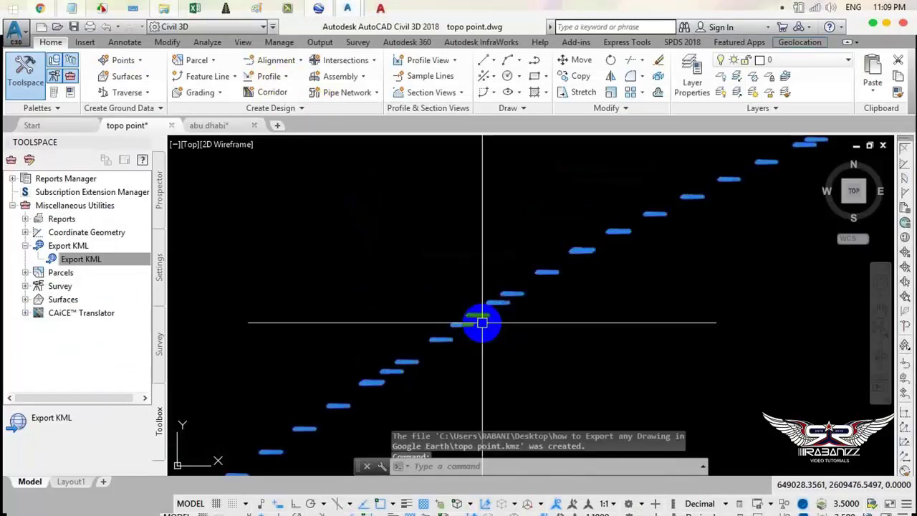
key("ctrl+a")
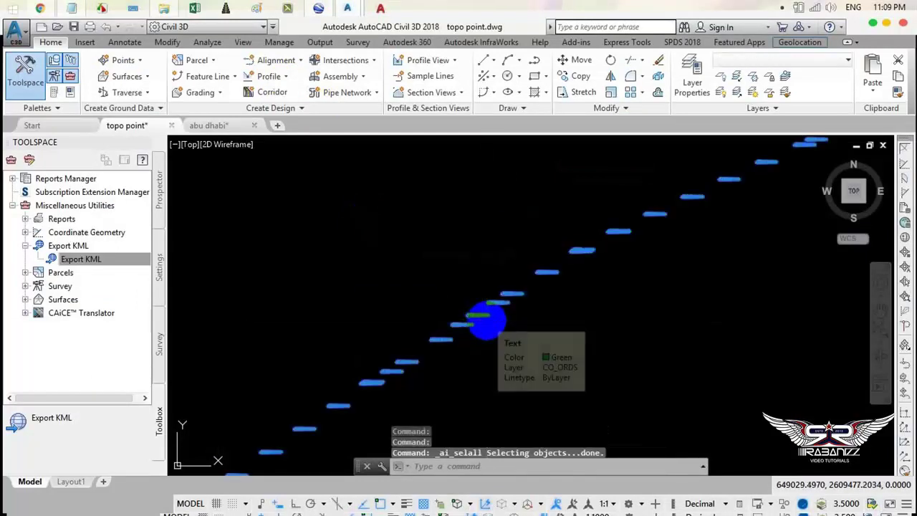
key("ctrl+c")
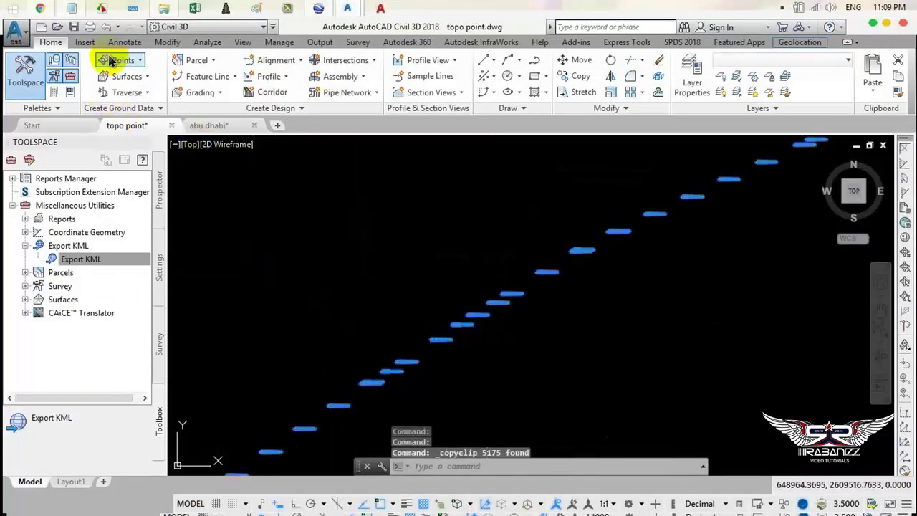
left_click(41, 27)
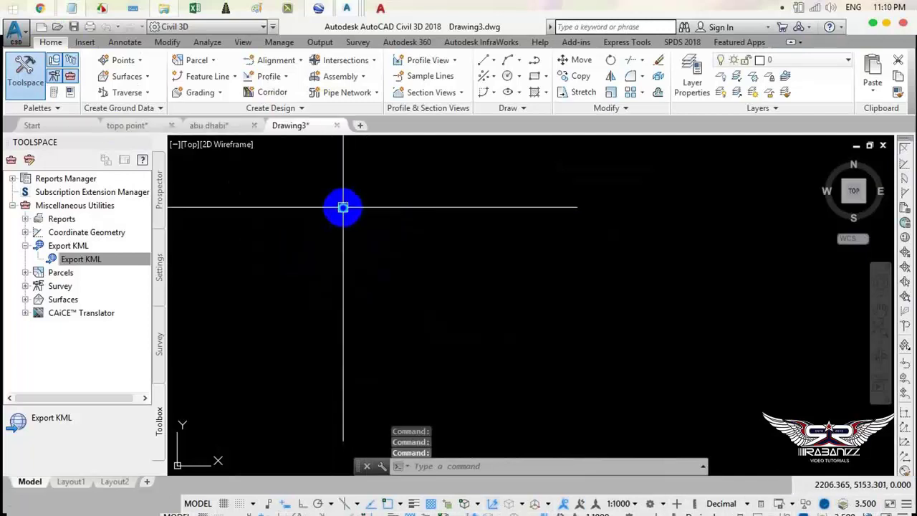
Step: Paste the copied topo points into Drawing3 at original coordinates and zoom to their extent
right_click(343, 207)
mouse_move(384, 250)
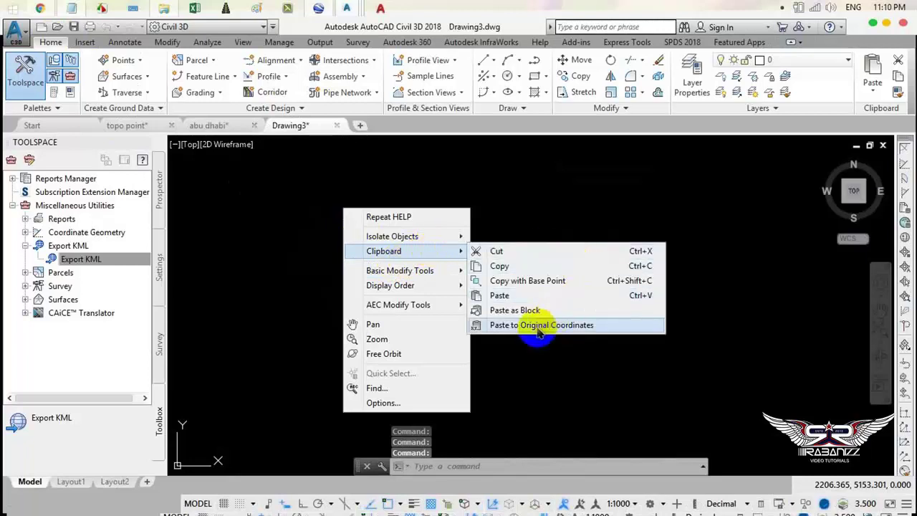
left_click(537, 326)
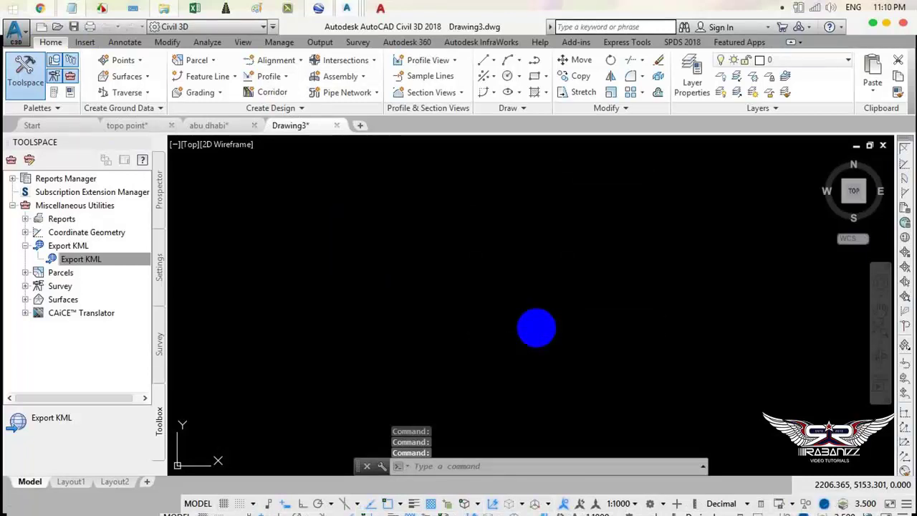
middle_click(444, 229)
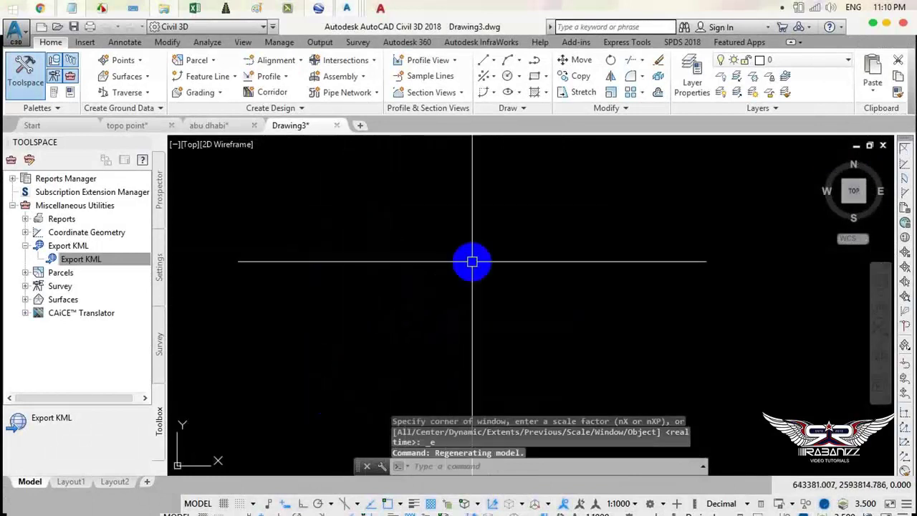
mouse_move(472, 262)
middle_mouse_down()
mouse_move(419, 368)
mouse_move(440, 158)
mouse_move(356, 204)
mouse_move(355, 270)
mouse_move(307, 317)
middle_mouse_up()
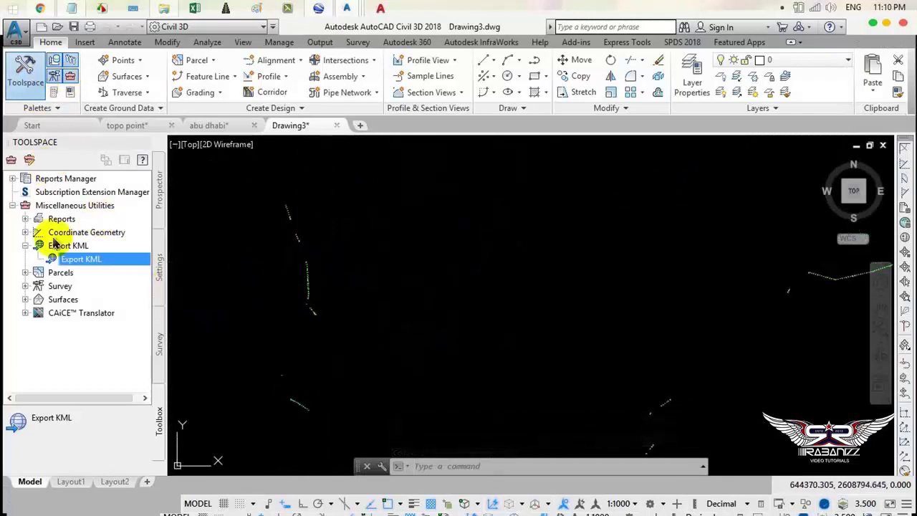
left_click(81, 161)
left_click(16, 36)
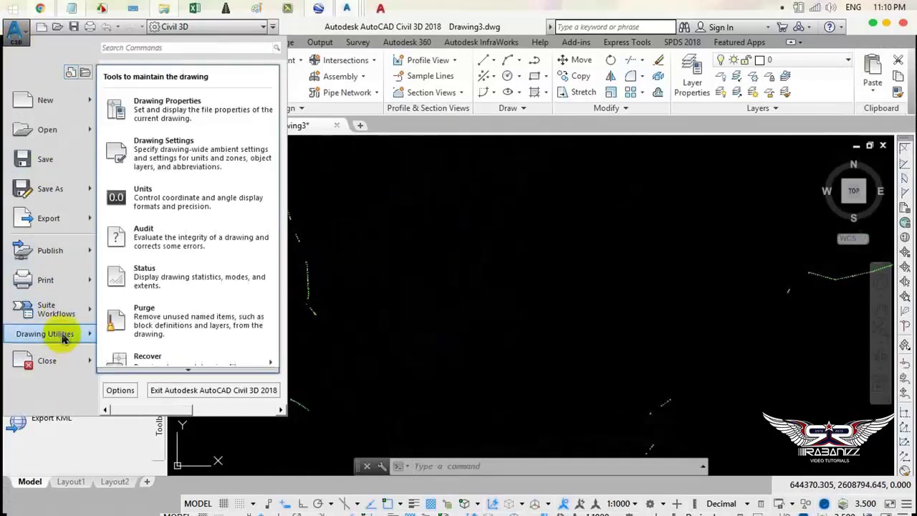
Step: Give Drawing3 the UTM, WGS84 Datum category with Zone 40 North (UTM84-40N), and apply it
left_click(338, 229)
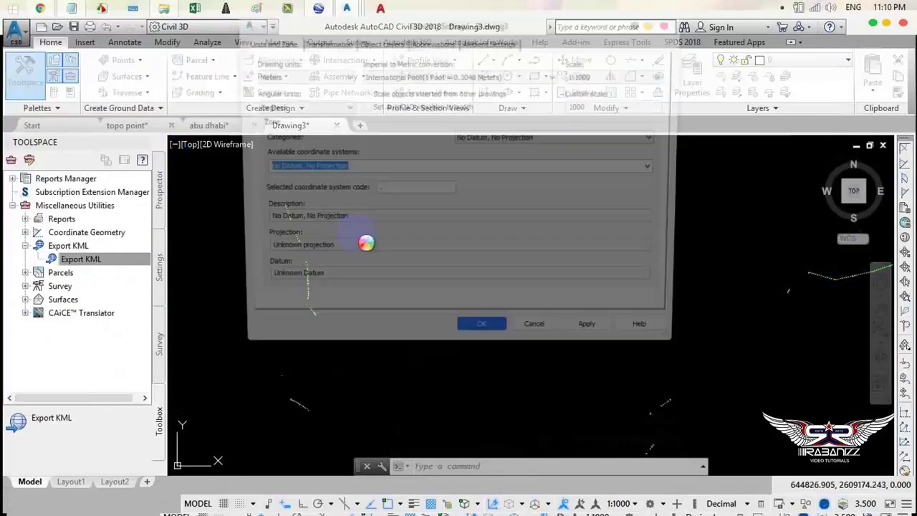
left_click(539, 140)
left_click(541, 143)
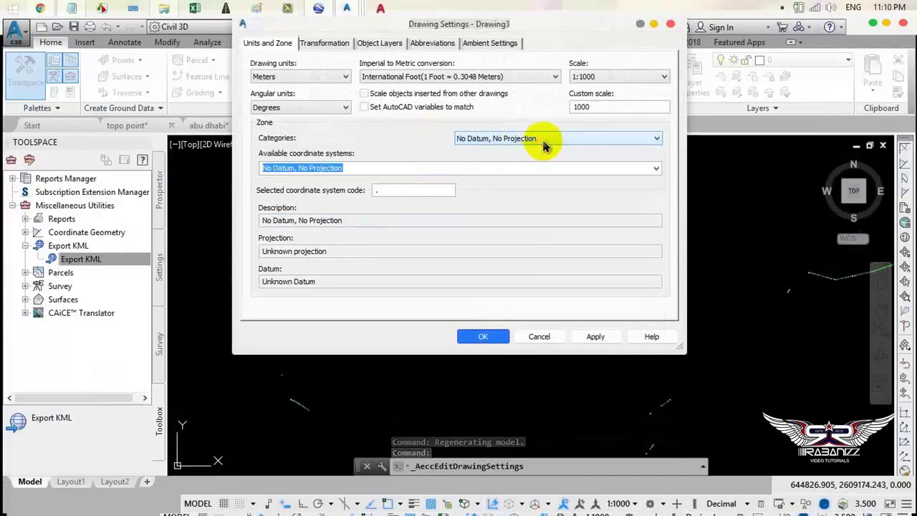
left_click(657, 138)
left_click_drag(664, 178, 674, 374)
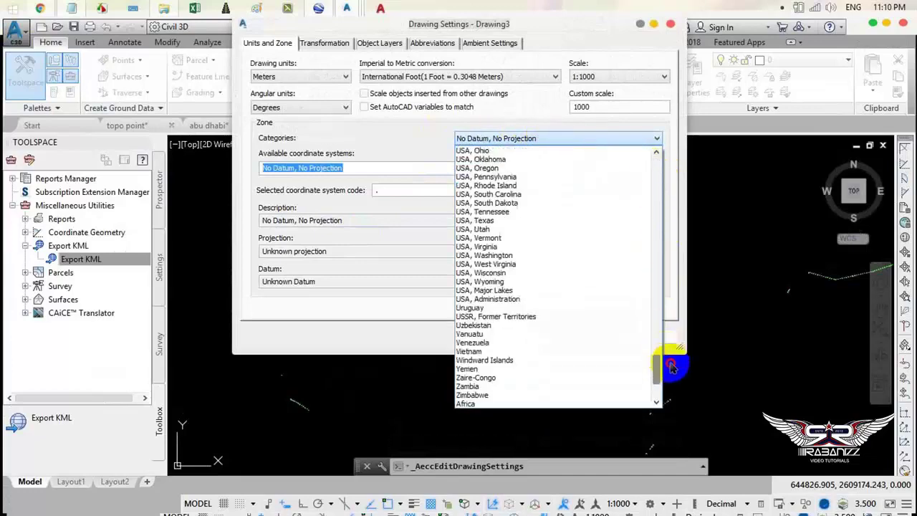
left_click(510, 343)
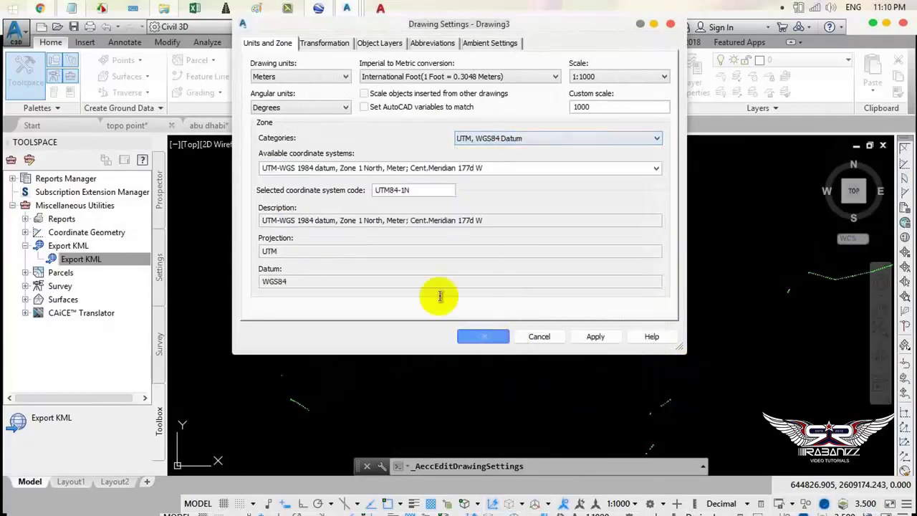
left_click(656, 168)
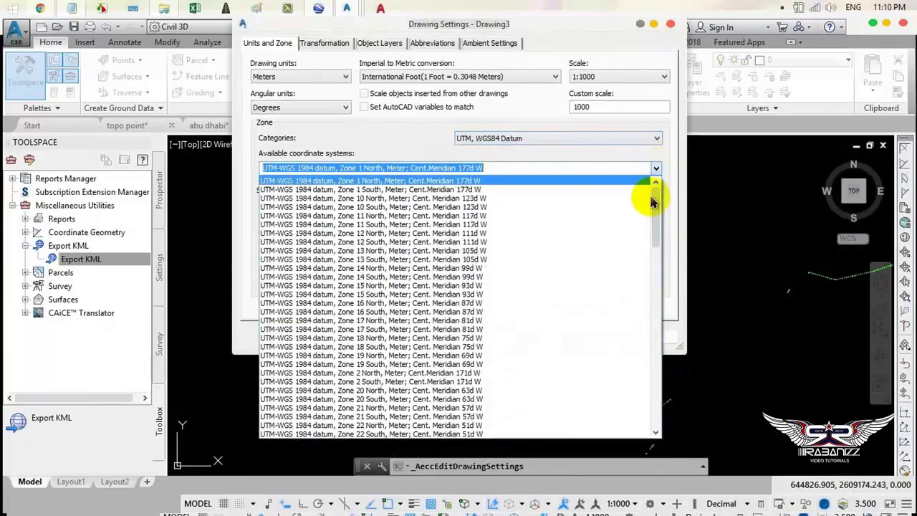
left_click_drag(654, 188, 666, 323)
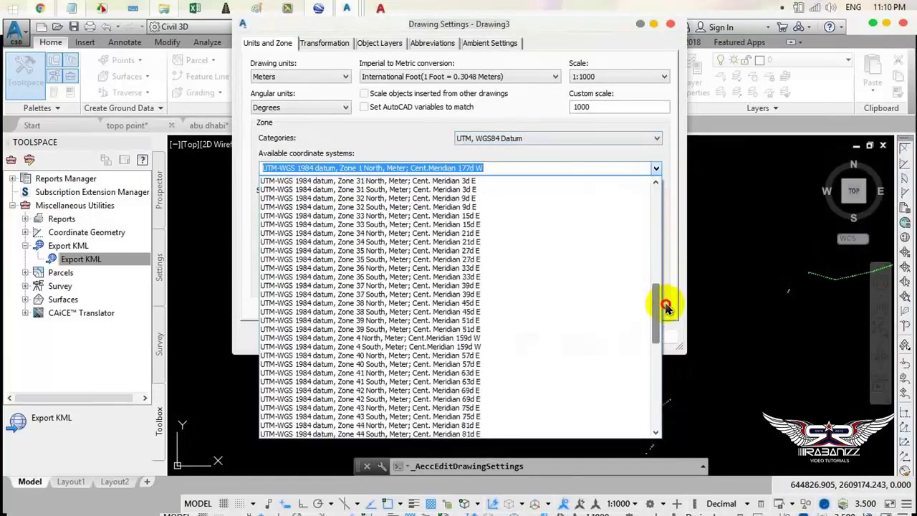
left_click(487, 293)
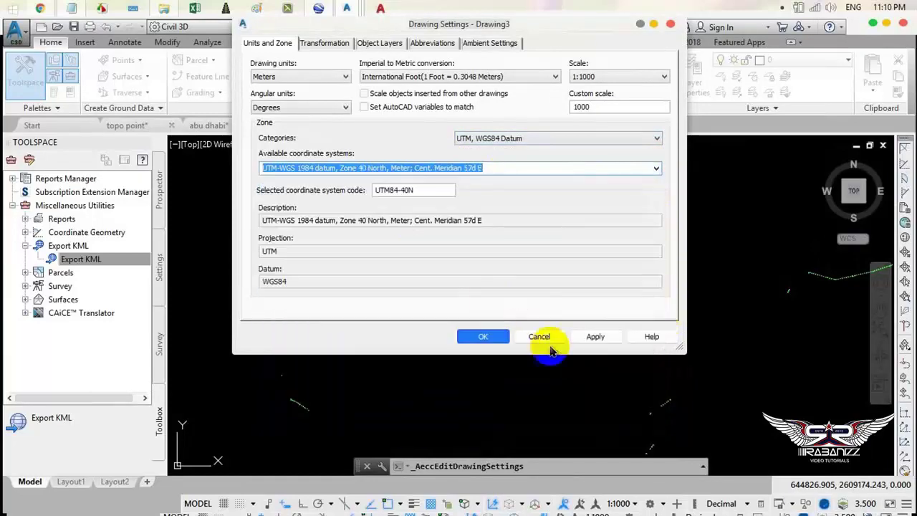
left_click(591, 339)
left_click(483, 336)
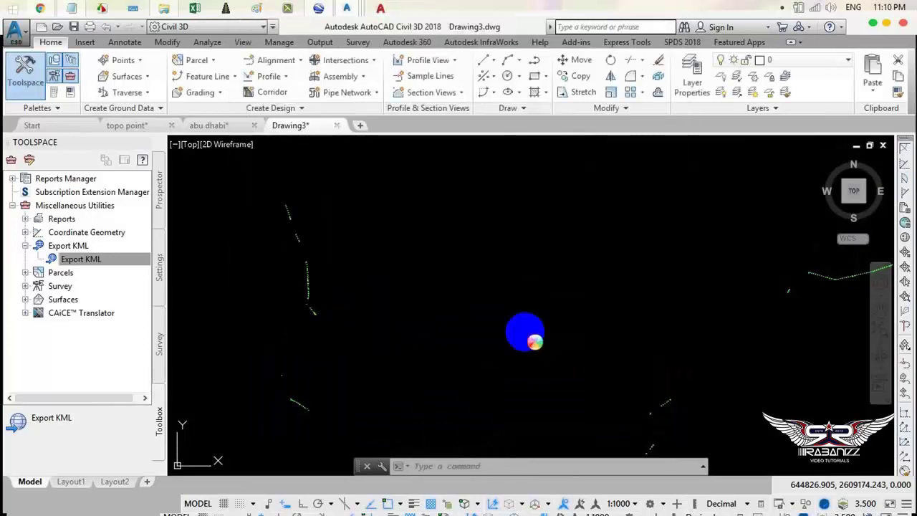
Step: Save Drawing3 under the new file name JJ.dwg
left_click(72, 29)
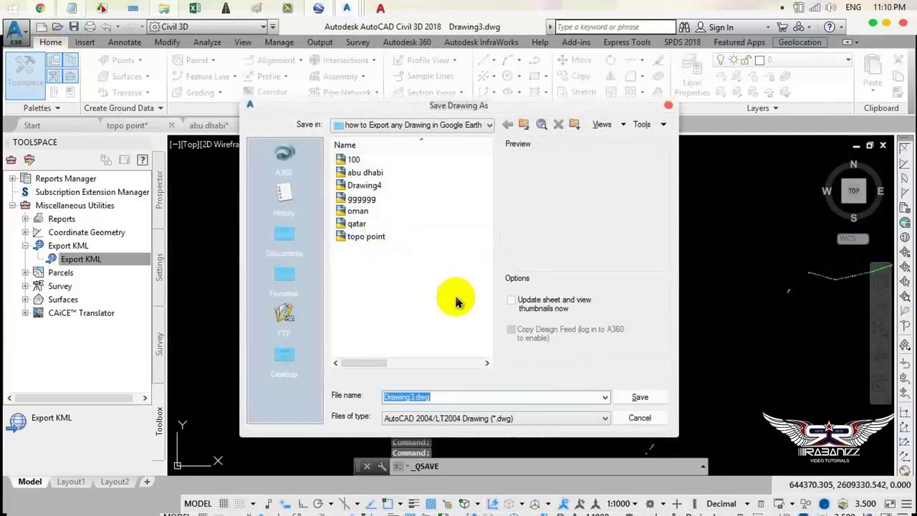
type("LE")
left_click(640, 396)
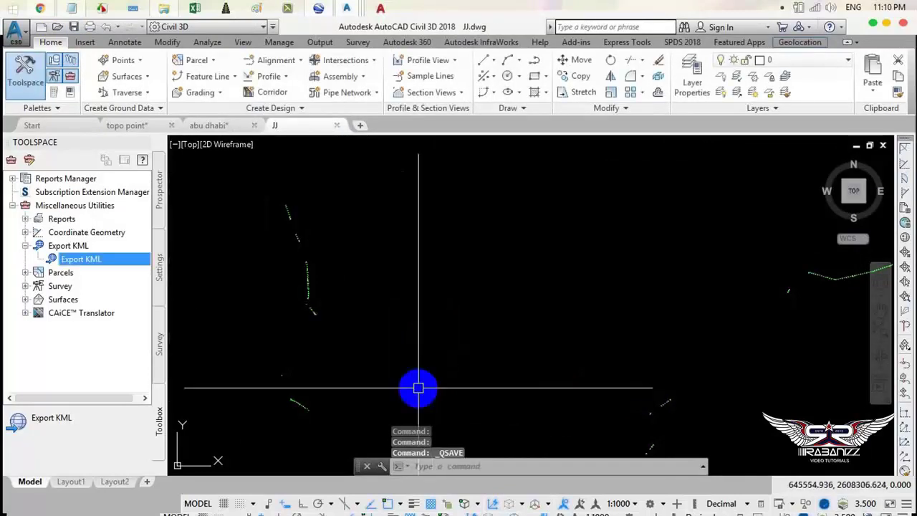
Step: Export JJ.dwg through the Export KML wizard as JJ.kmz and view it in Google Earth
right_click(68, 263)
left_click(114, 266)
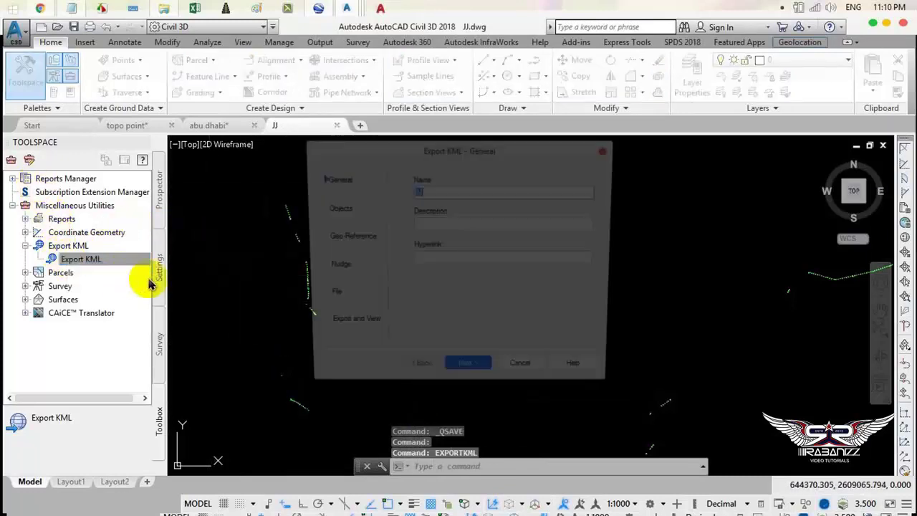
left_click(466, 374)
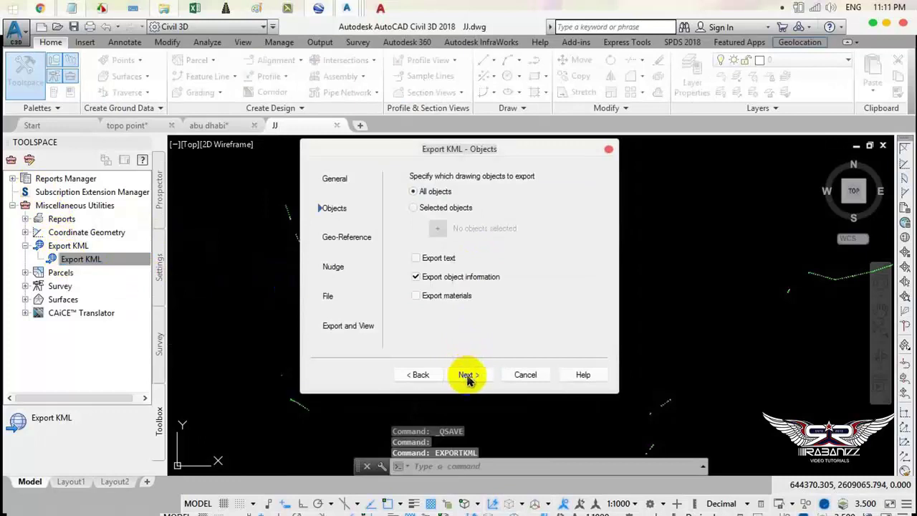
left_click(465, 374)
left_click(465, 375)
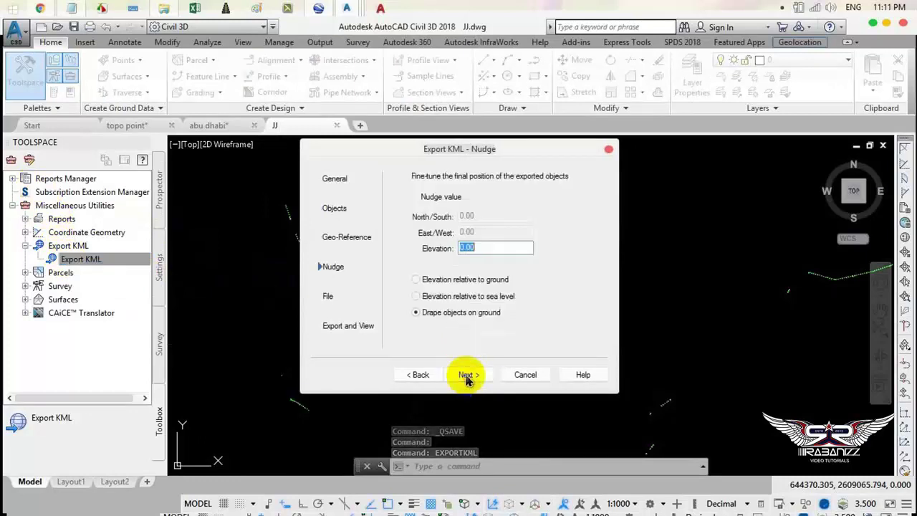
left_click(465, 374)
left_click(468, 374)
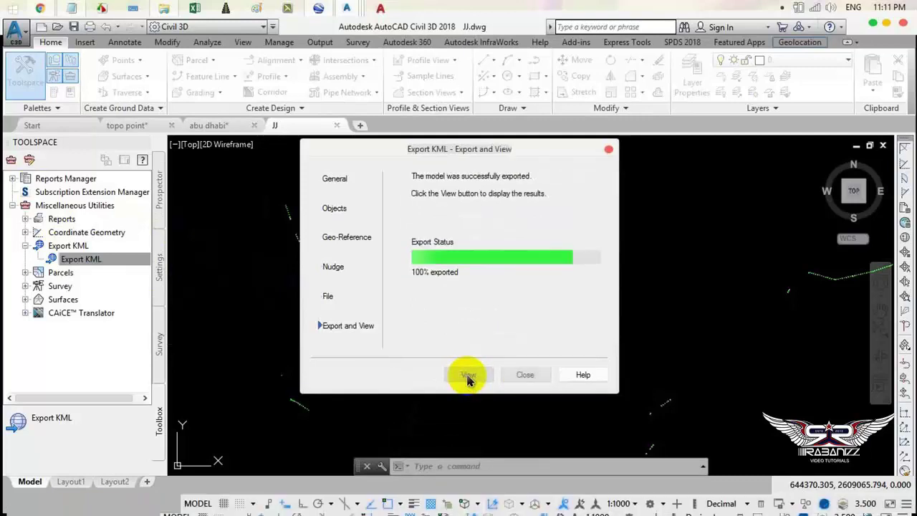
left_click(467, 375)
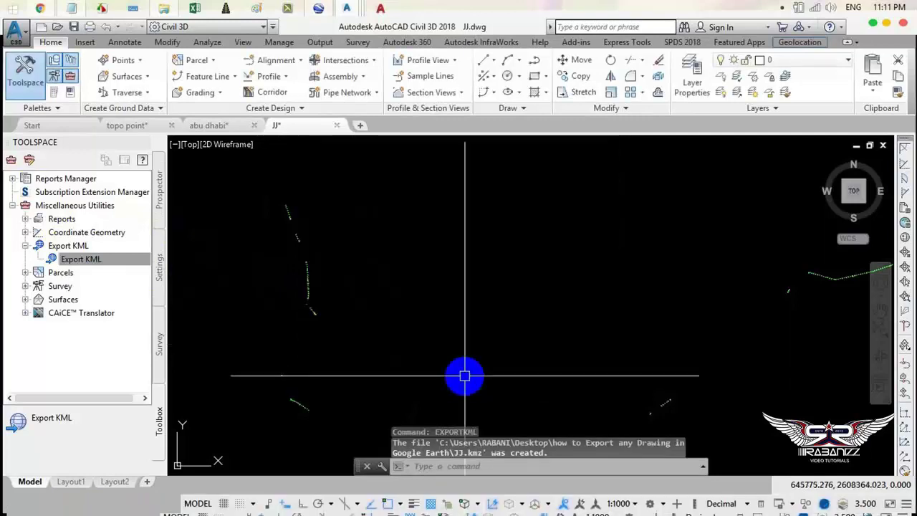
mouse_move(319, 8)
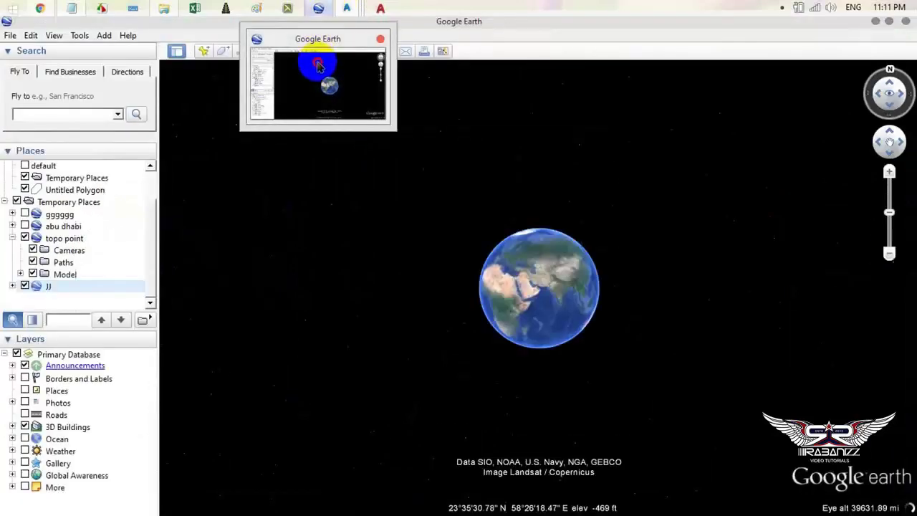
Step: Zoom from the full globe onto the JJ marker on the Oman coastal plain
left_click(318, 66)
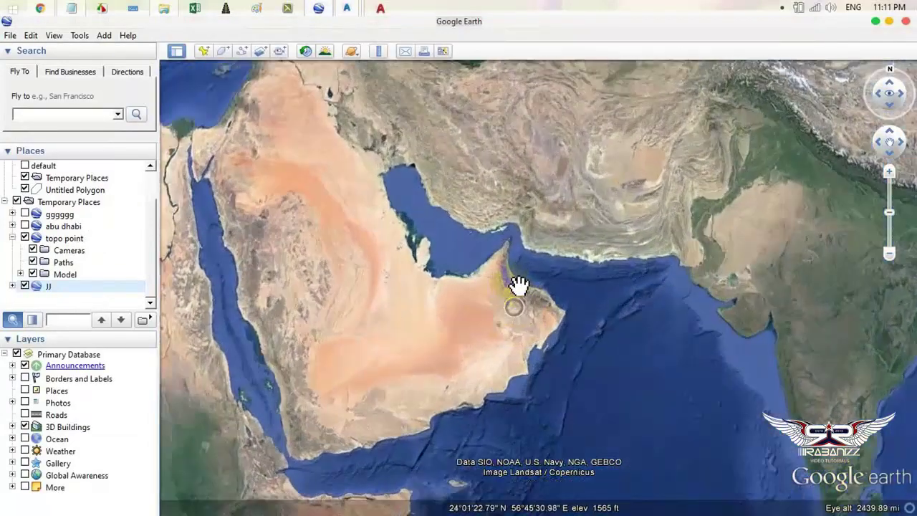
double_click(511, 323)
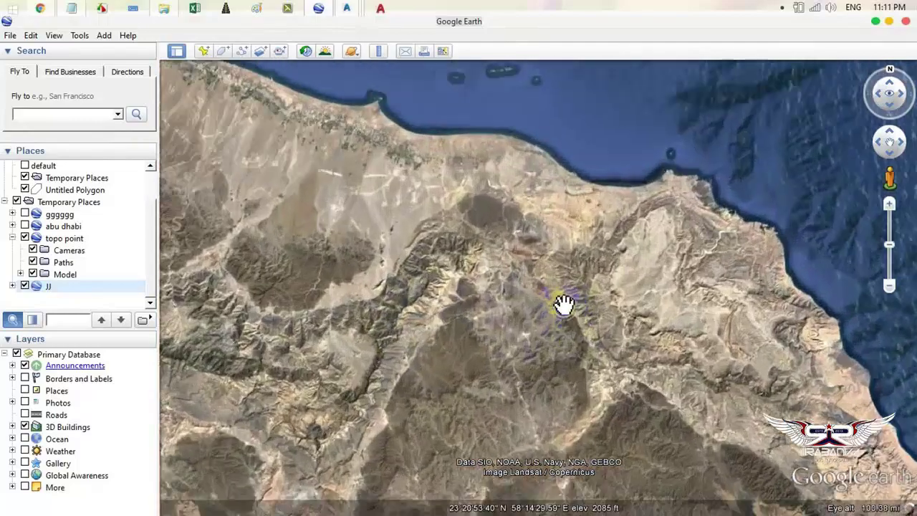
left_click_drag(446, 268, 666, 426)
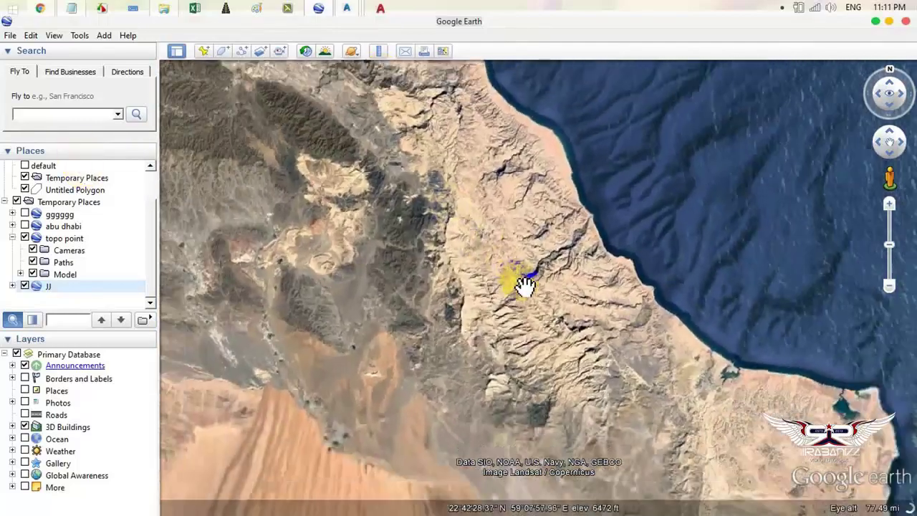
scroll(524, 286, "down", 3)
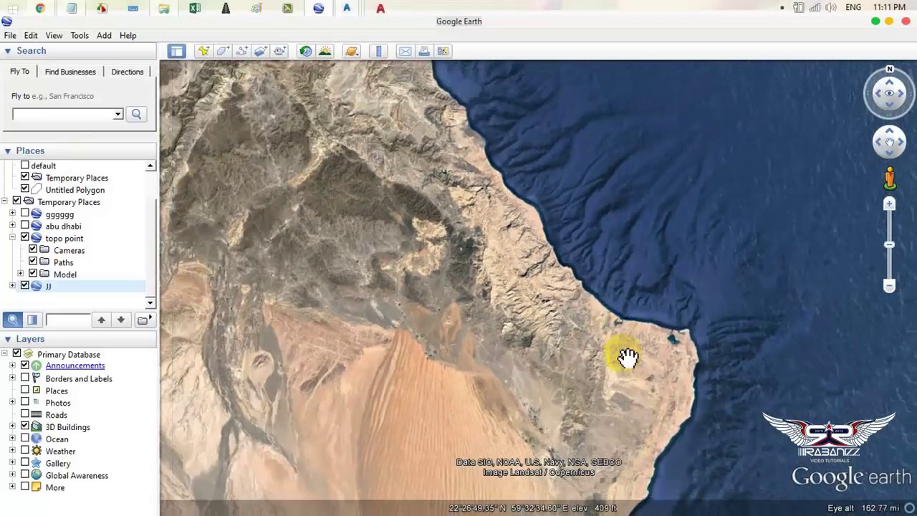
scroll(616, 351, "down", 3)
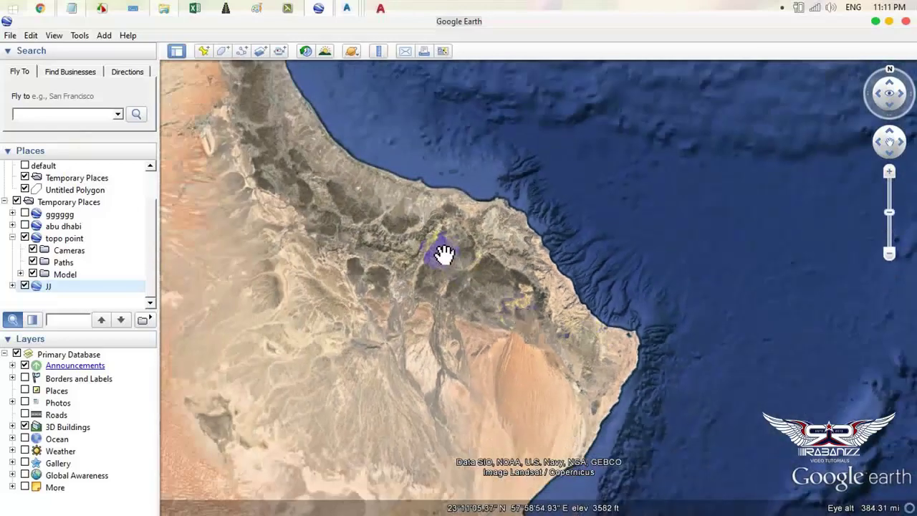
scroll(433, 236, "up", 5)
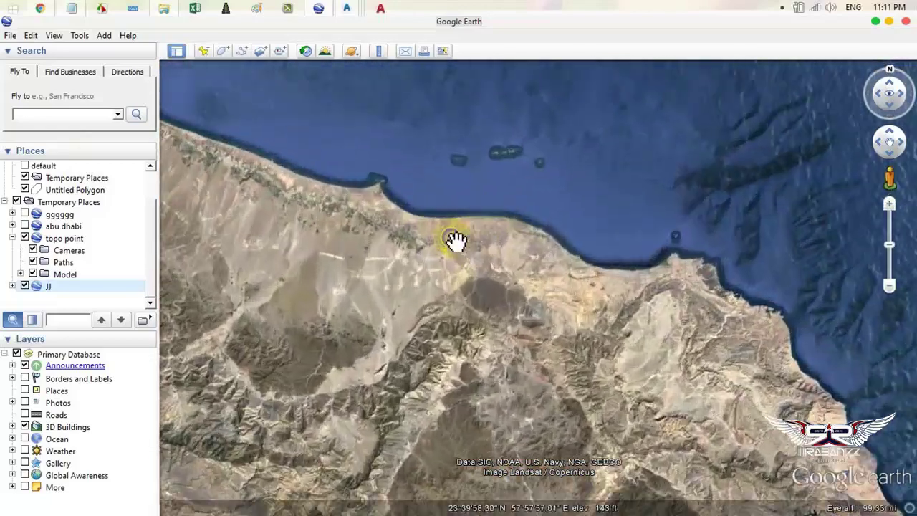
scroll(456, 241, "up", 2)
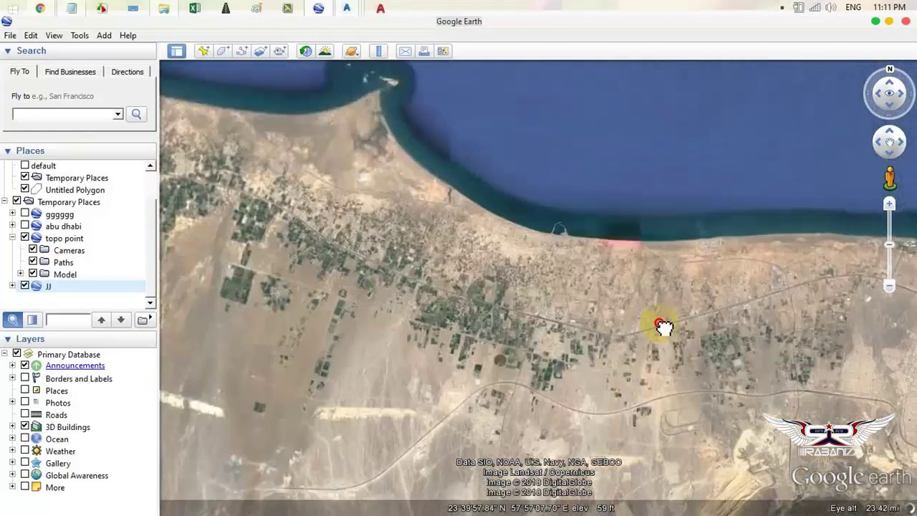
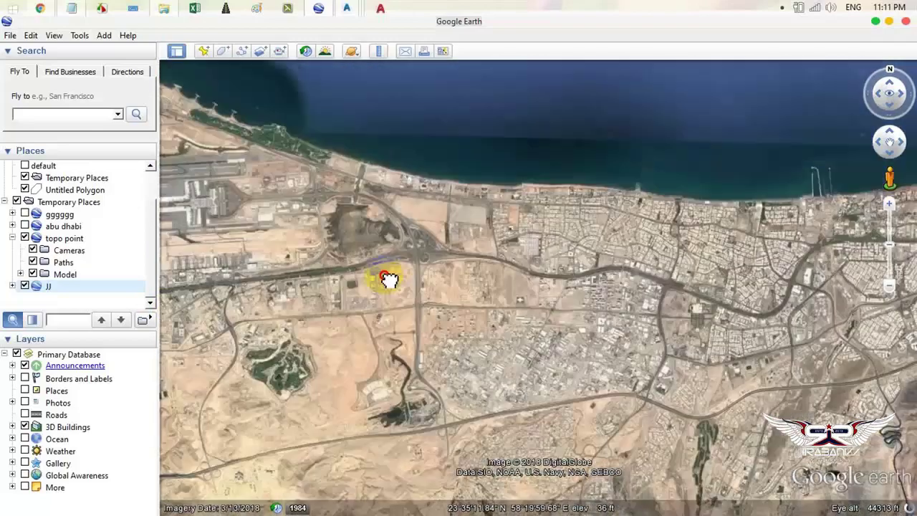
Step: Zoom in on the JJ KMZ overlay beside the highway, then minimize Google Earth
scroll(460, 240, "up", 3)
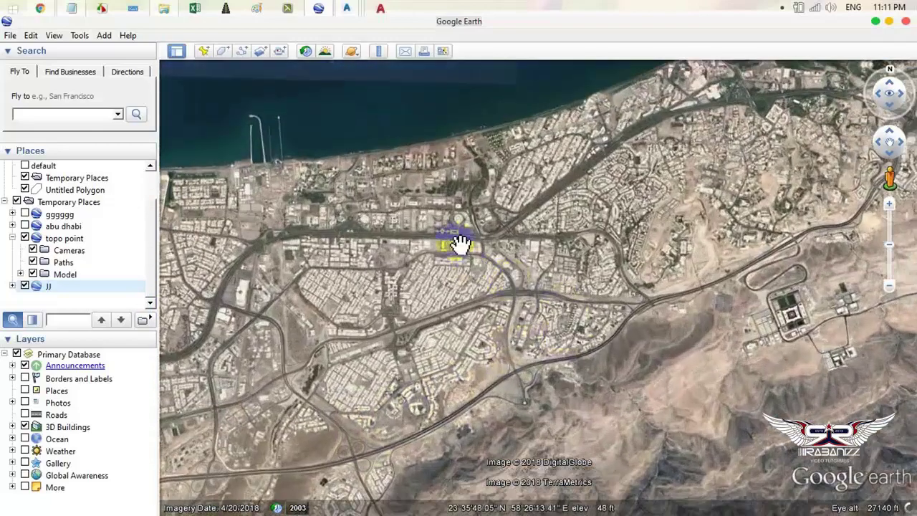
scroll(478, 244, "up", 2)
scroll(532, 255, "up", 2)
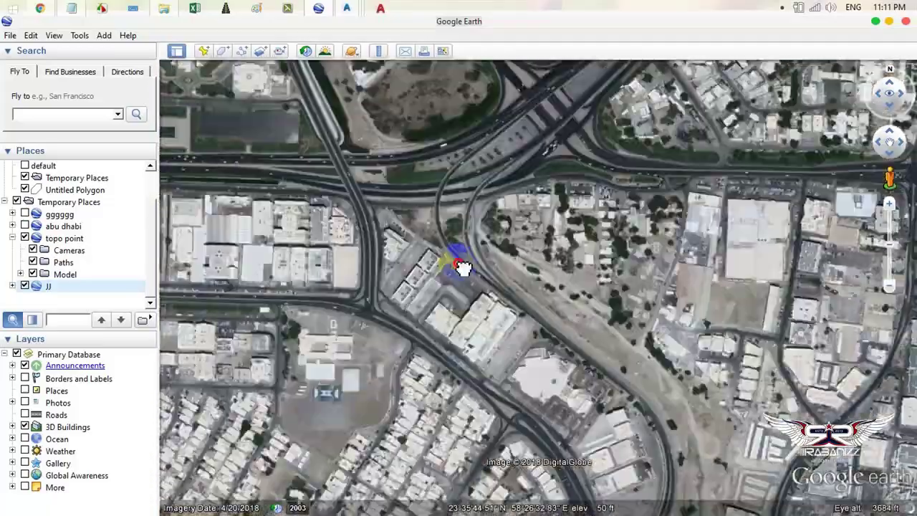
scroll(460, 262, "up", 2)
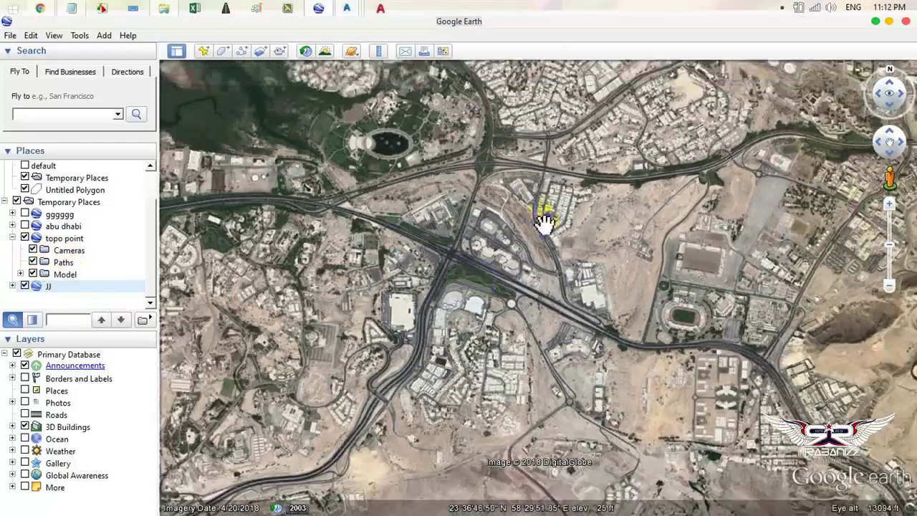
mouse_move(544, 222)
left_mouse_down()
mouse_move(473, 333)
mouse_move(602, 297)
mouse_move(721, 229)
mouse_move(436, 327)
left_mouse_up()
scroll(474, 331, "down", 5)
scroll(437, 327, "up", 5)
scroll(451, 290, "up", 3)
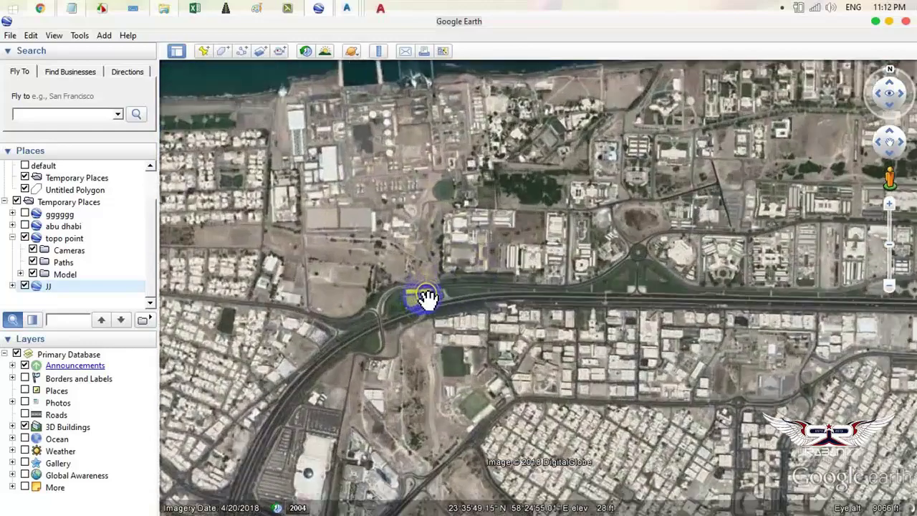
scroll(430, 304, "up", 3)
scroll(433, 312, "up", 3)
scroll(445, 323, "up", 2)
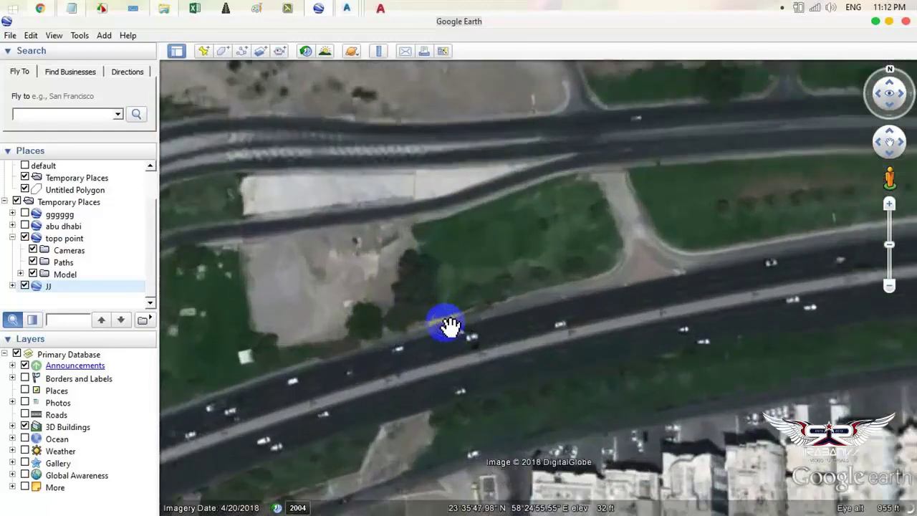
left_click(877, 26)
Step: Window-select part of the linework in the JJ drawing
middle_click_drag(458, 268, 288, 272)
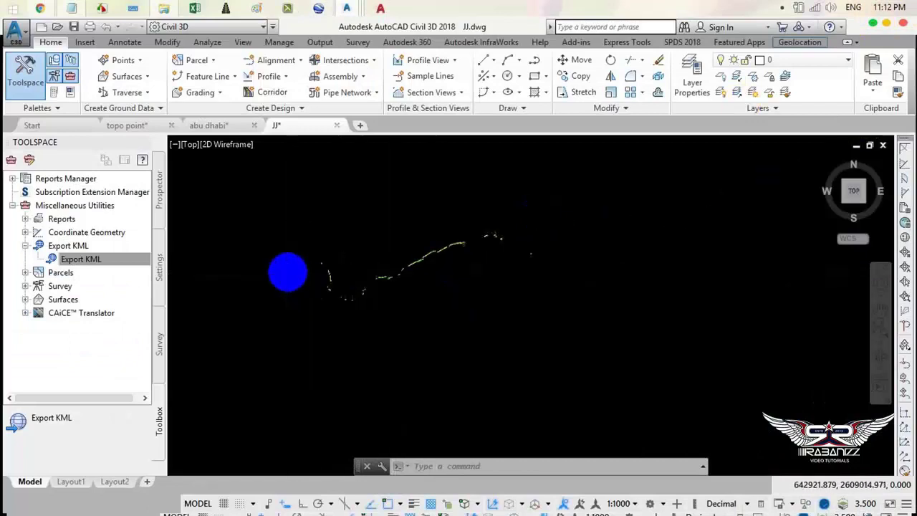
scroll(288, 272, "down", 2)
left_click(289, 205)
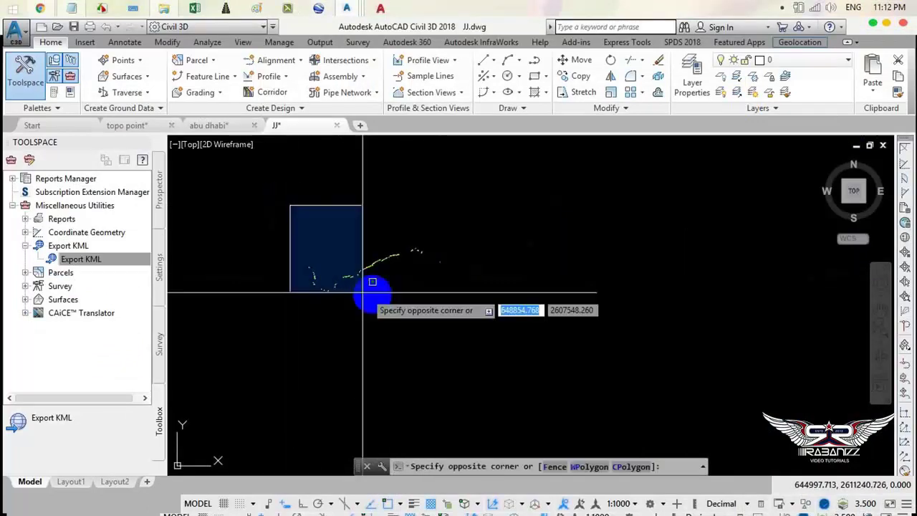
left_click(412, 255)
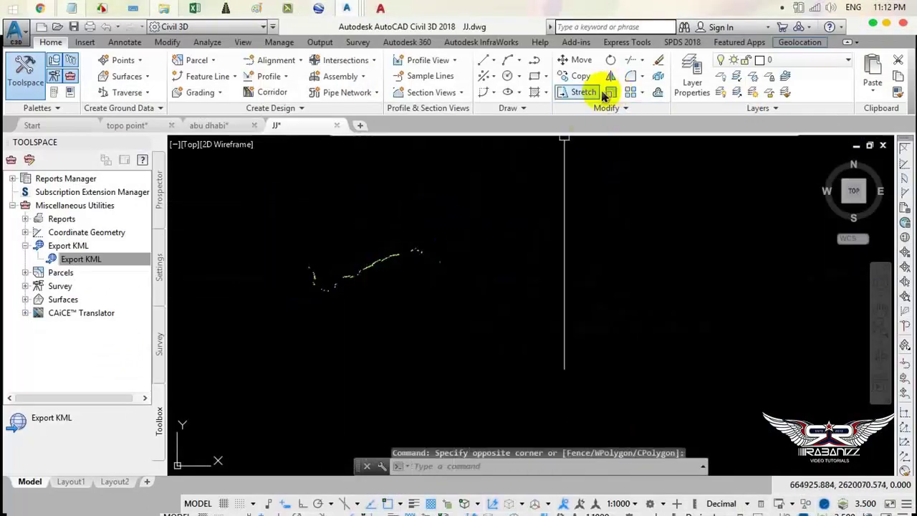
Step: Zoom to a coordinate label, Select Similar, and open the selected labels' Properties
mouse_move(307, 231)
middle_mouse_down()
mouse_move(382, 328)
mouse_move(370, 348)
mouse_move(424, 201)
middle_mouse_up()
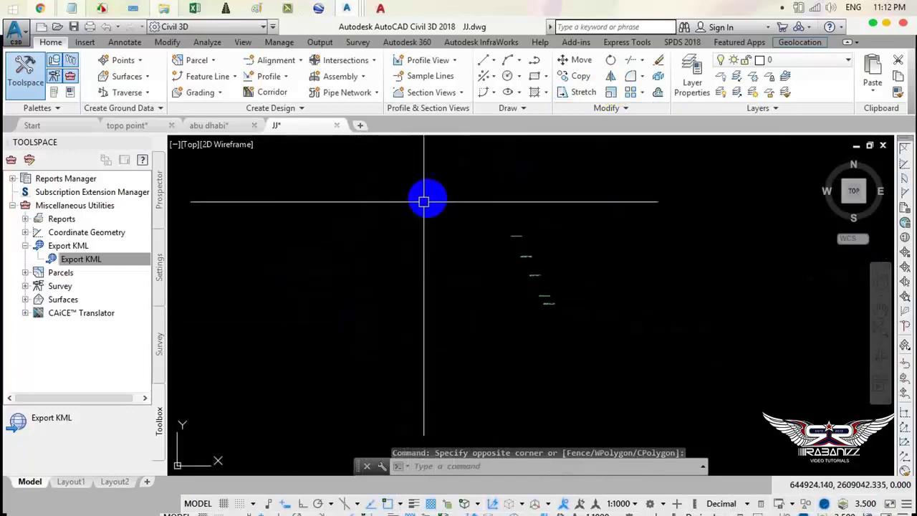
scroll(527, 270, "up", 3)
scroll(440, 219, "up", 3)
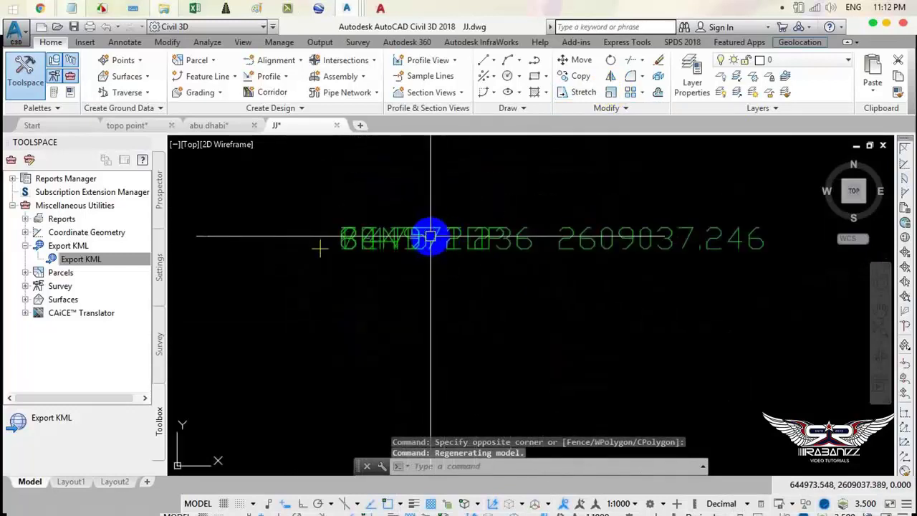
scroll(430, 236, "up", 2)
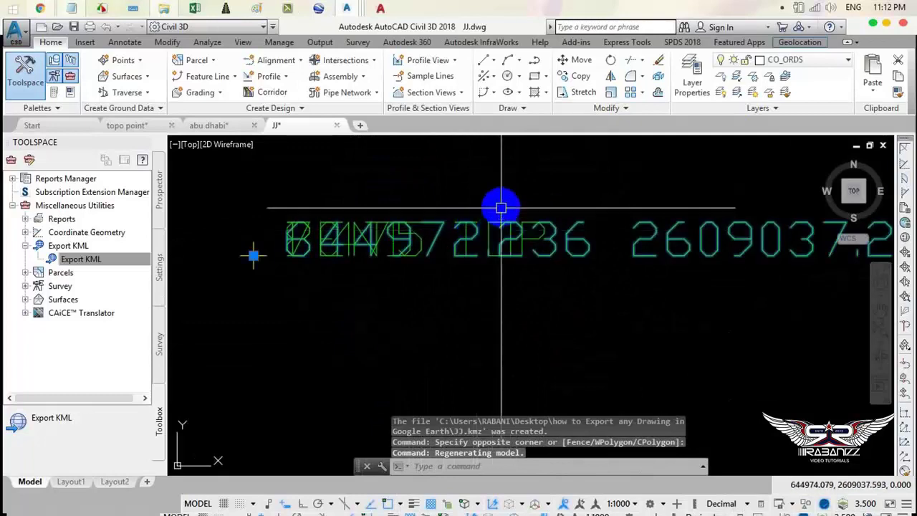
right_click(543, 294)
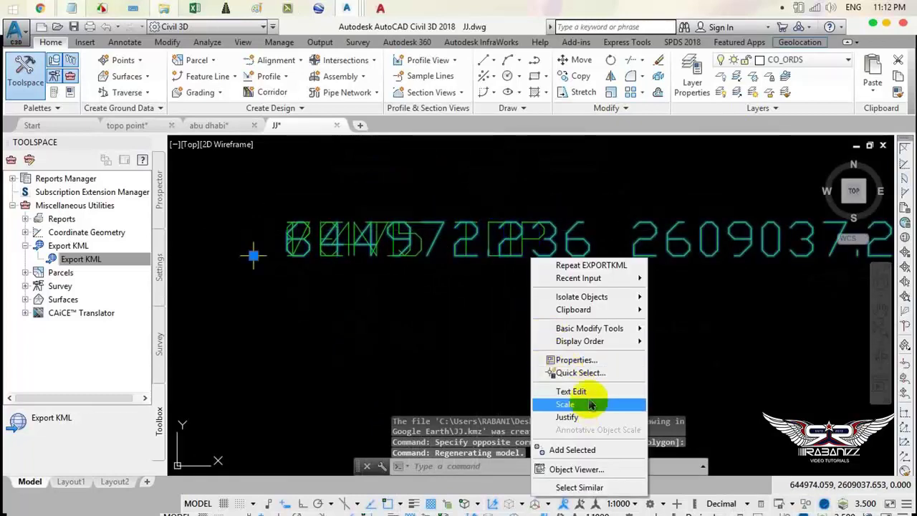
left_click(579, 487)
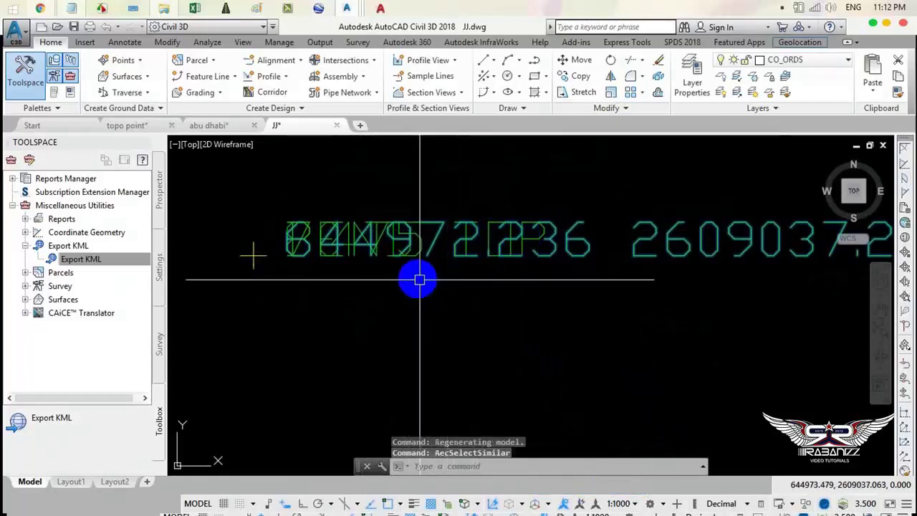
right_click(391, 188)
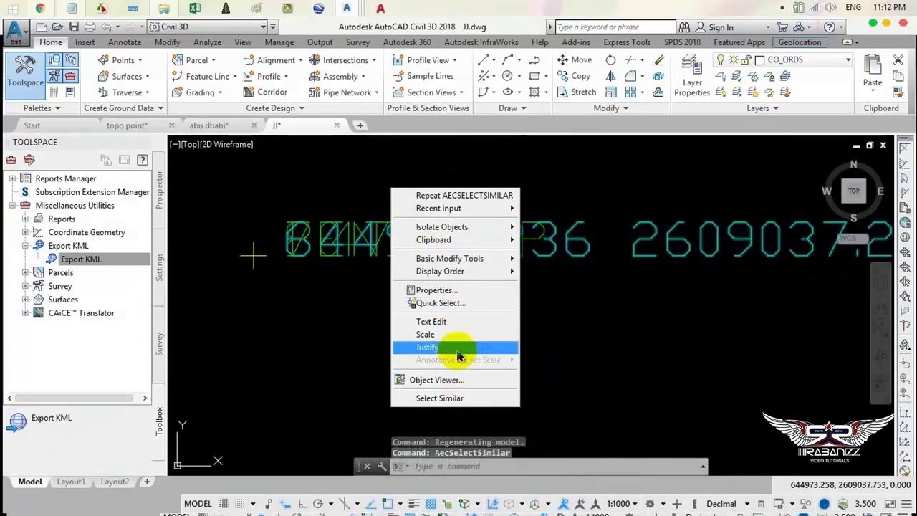
left_click(437, 290)
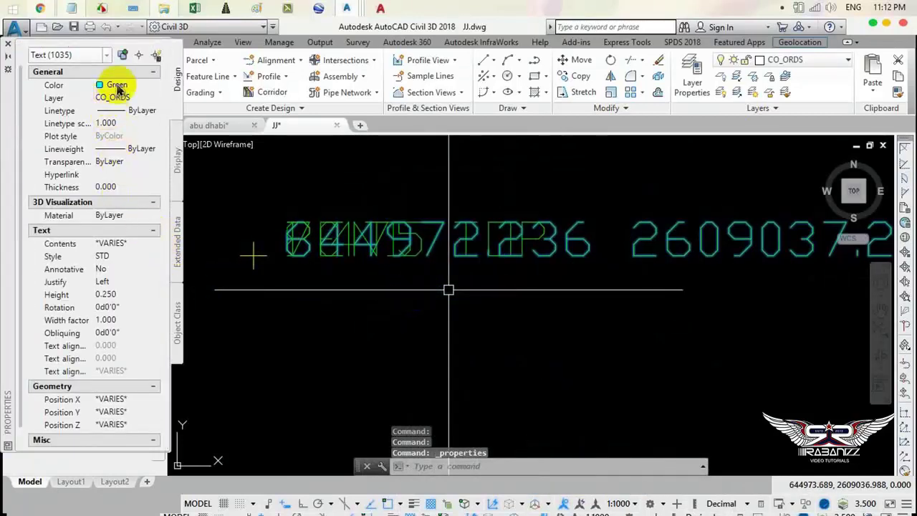
Step: Make the 1035 coordinate labels Yellow with a text height of 2.000
left_click(119, 85)
left_click(122, 84)
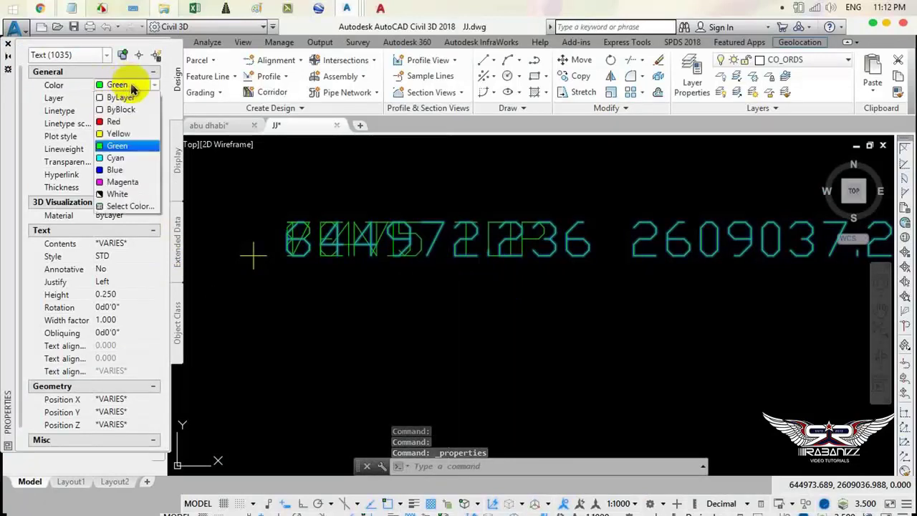
left_click(129, 134)
type("1")
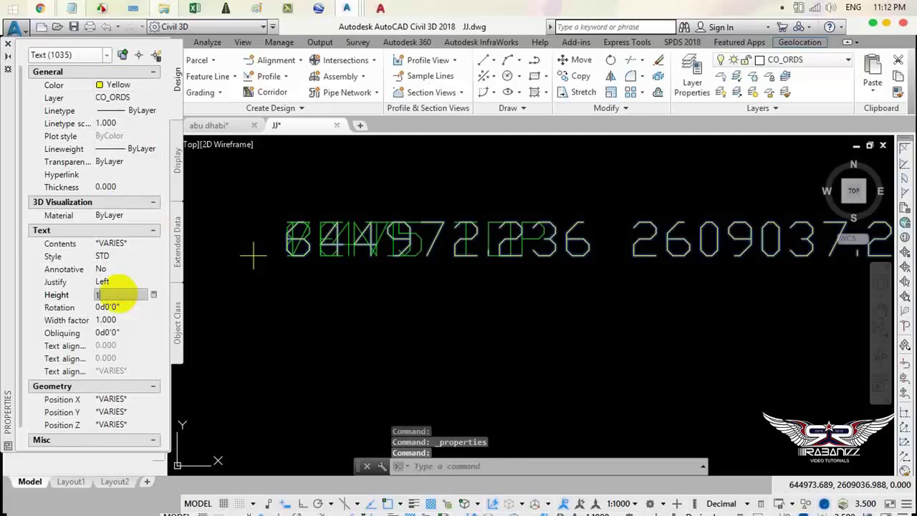
key("Return")
scroll(384, 321, "up", 4)
scroll(363, 322, "down", 6)
left_click(140, 307)
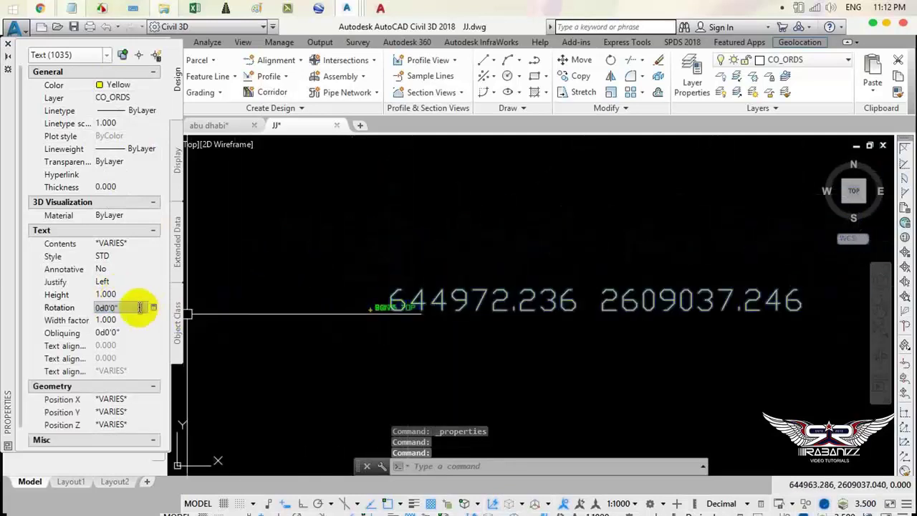
left_click(123, 292)
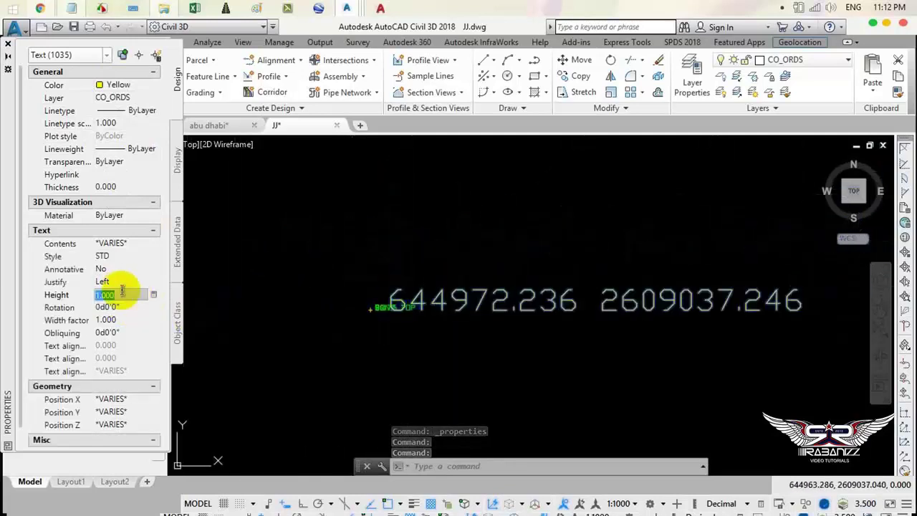
type("2")
key("Return")
Step: Give the labels a 0.05 lineweight, keeping the linetype ByLayer
scroll(430, 273, "up", 3)
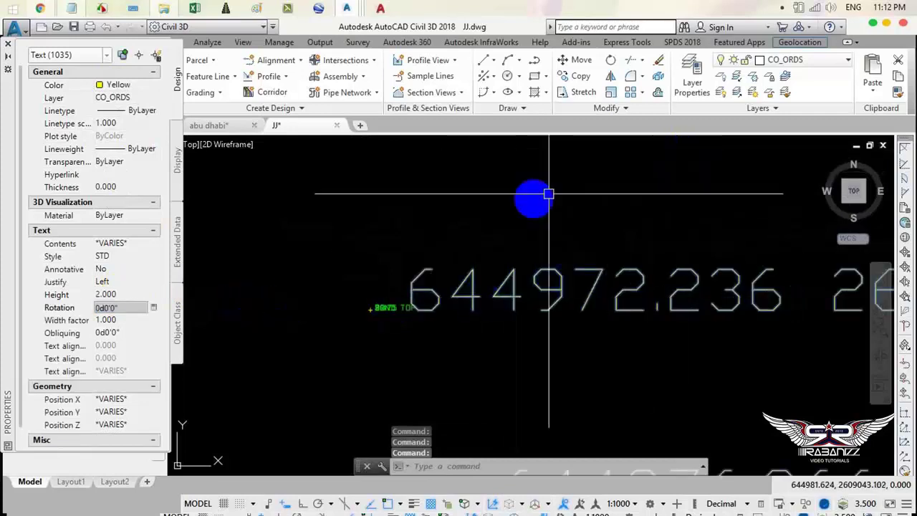
left_click(133, 110)
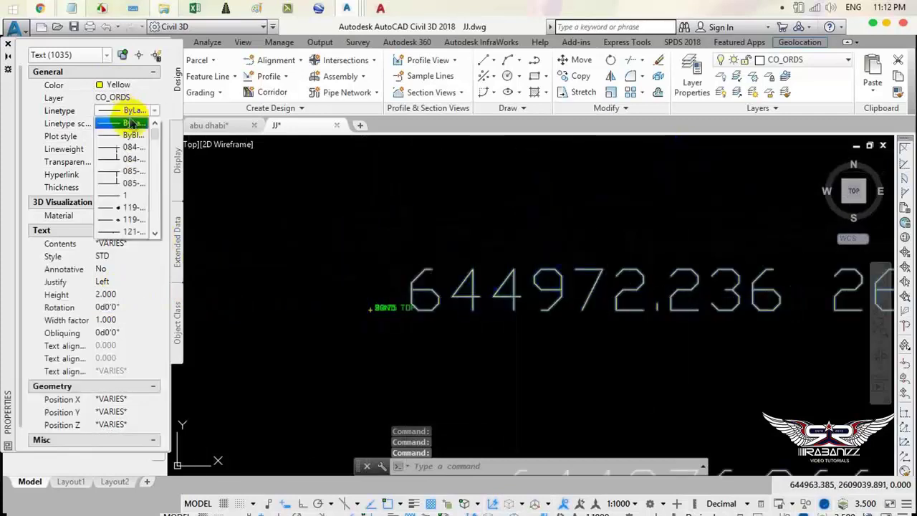
left_click(141, 124)
left_click(152, 149)
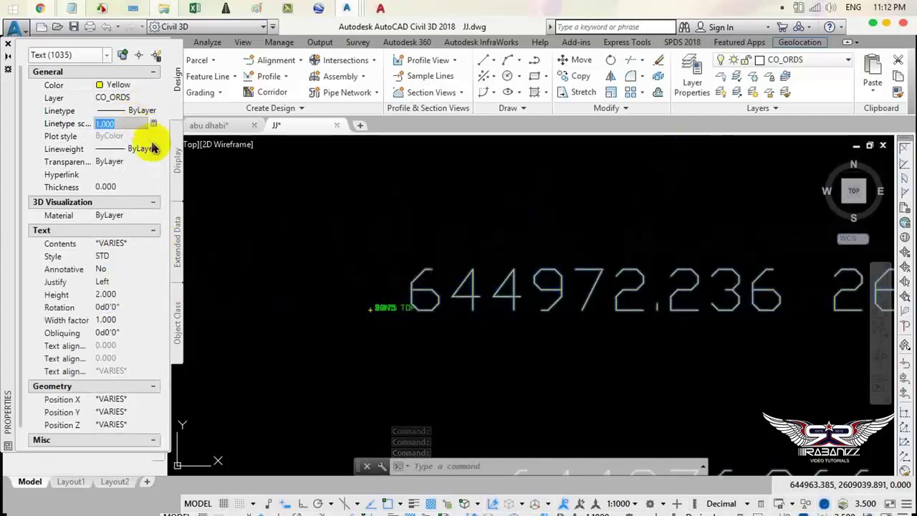
left_click(154, 149)
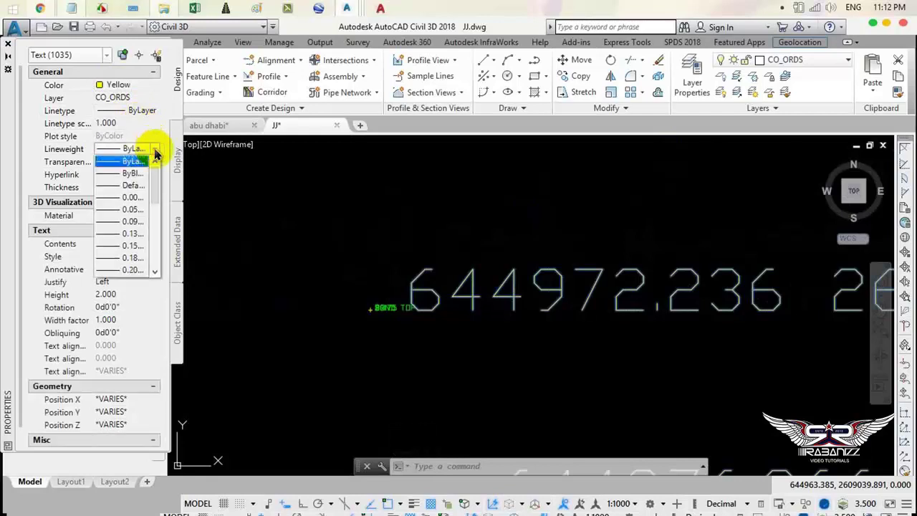
left_click(135, 211)
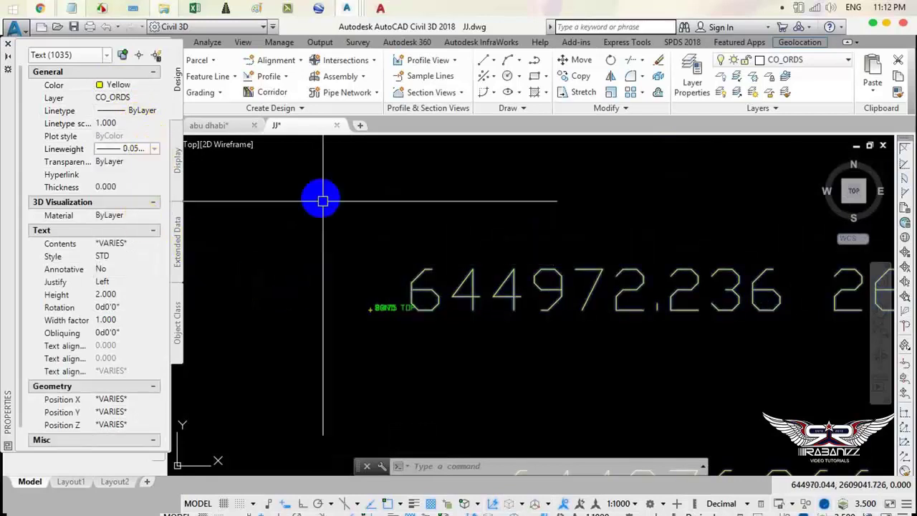
Step: Close the Properties palette, save JJ.dwg and clear the selection
left_click(7, 45)
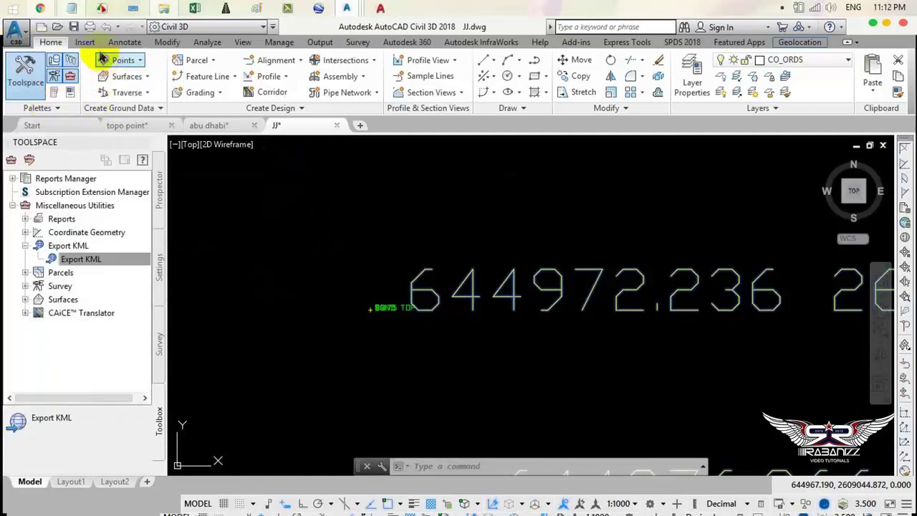
left_click(75, 27)
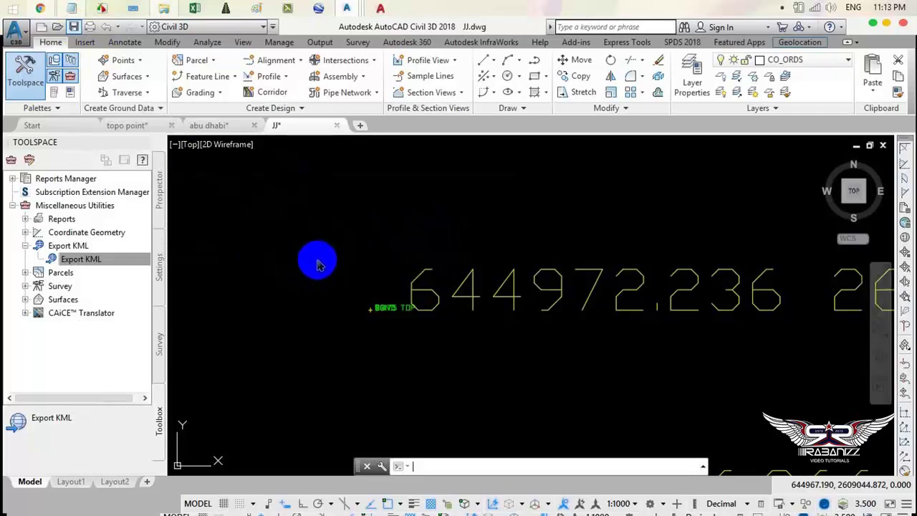
left_click(320, 255)
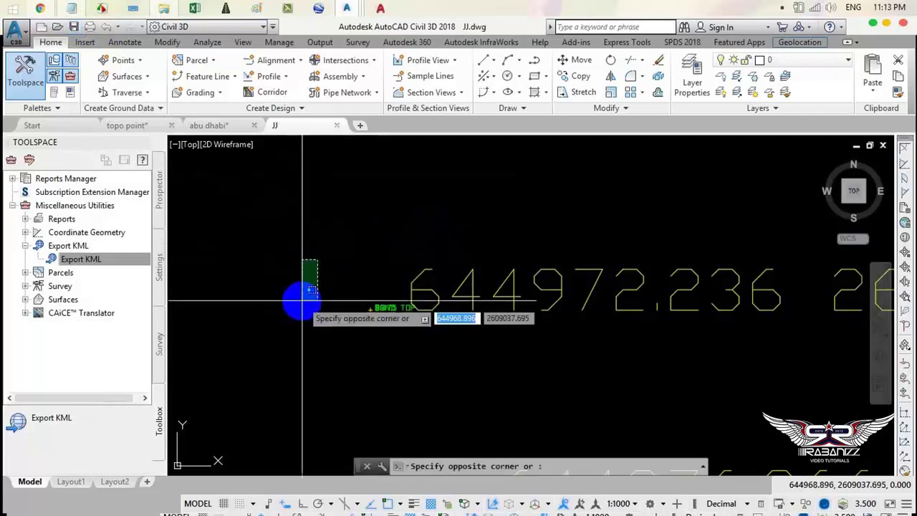
left_click(282, 313)
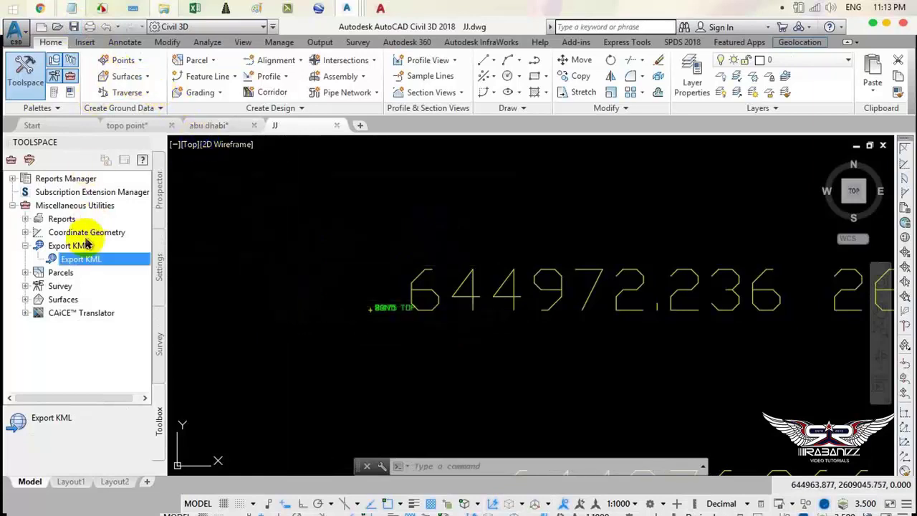
Step: Run Export KML through every page, overwrite JJ.kmz, and view the results
right_click(102, 261)
left_click(134, 270)
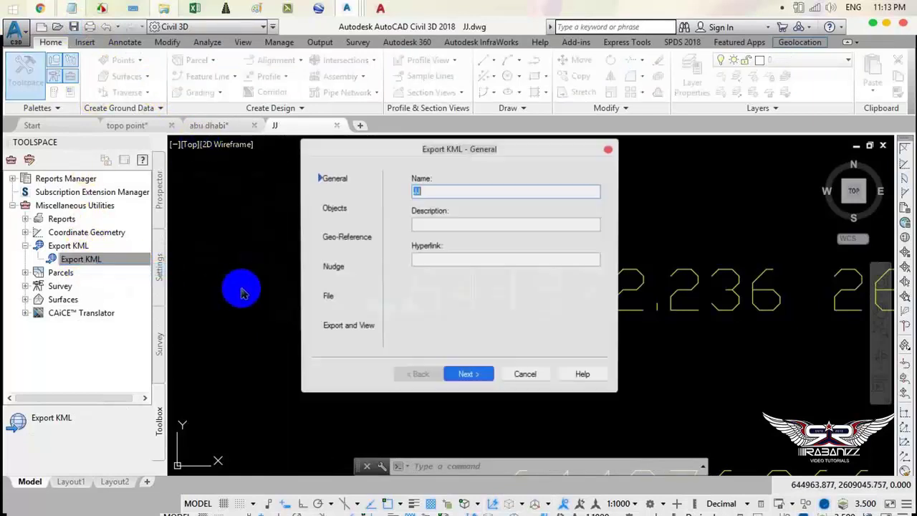
left_click(464, 376)
left_click(464, 375)
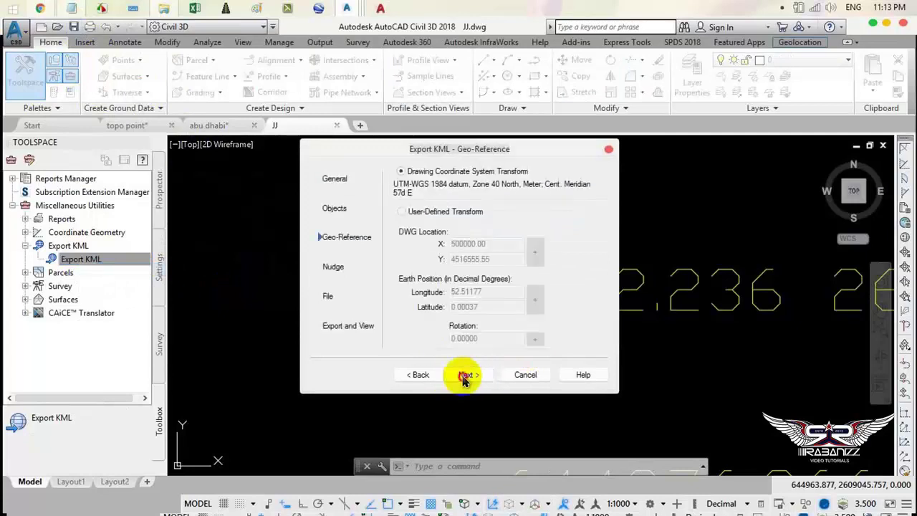
left_click(464, 375)
left_click(464, 375)
left_click(464, 375)
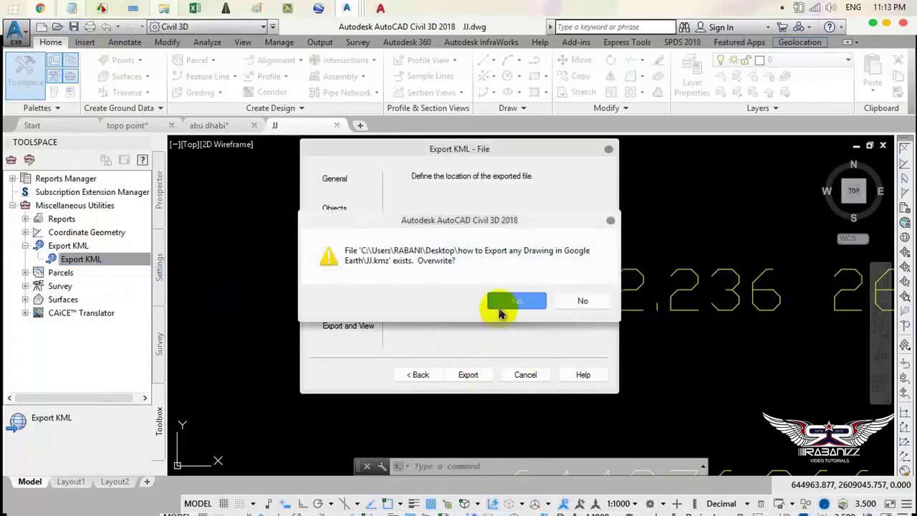
left_click(495, 301)
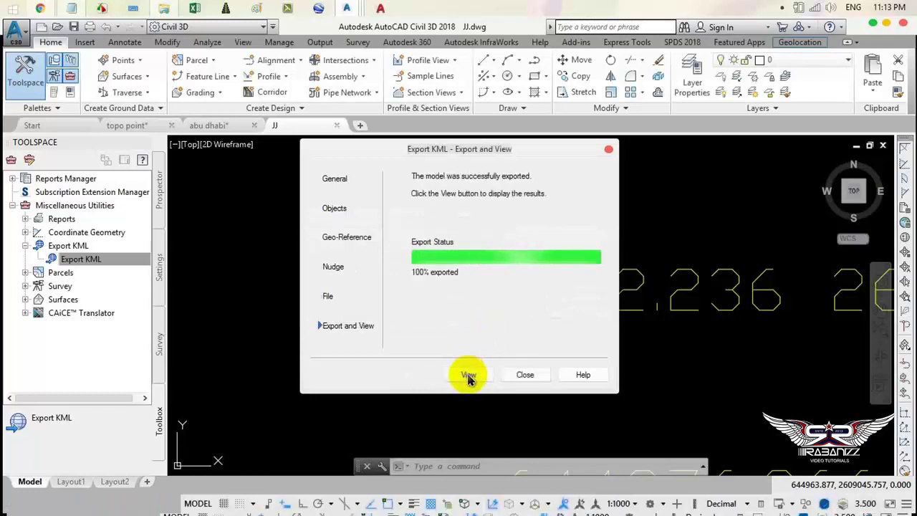
left_click(468, 375)
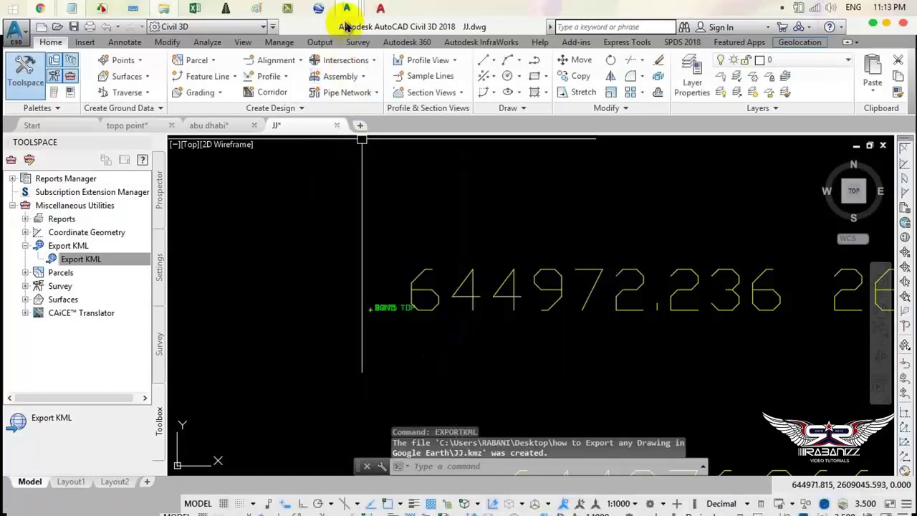
Step: Switch to Google Earth, confirm reloading the updated JJ file, and bring it forward
left_click(435, 265)
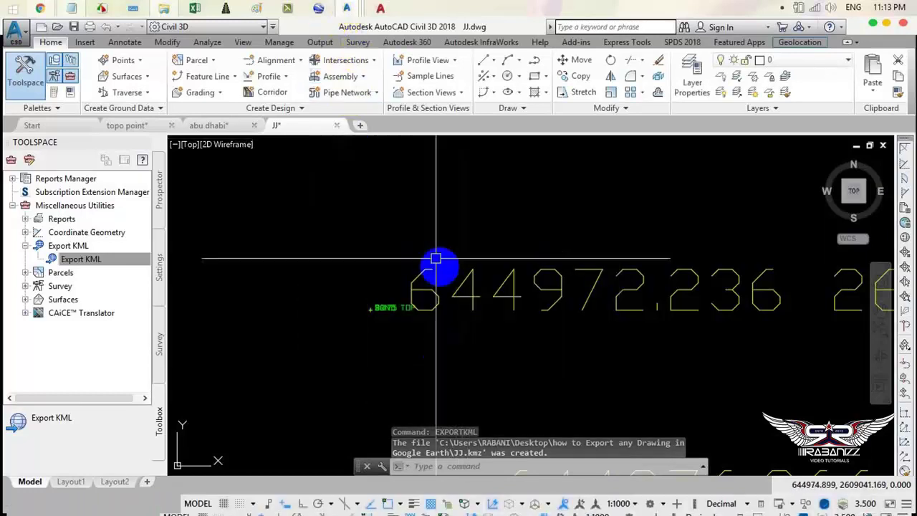
left_click(403, 207)
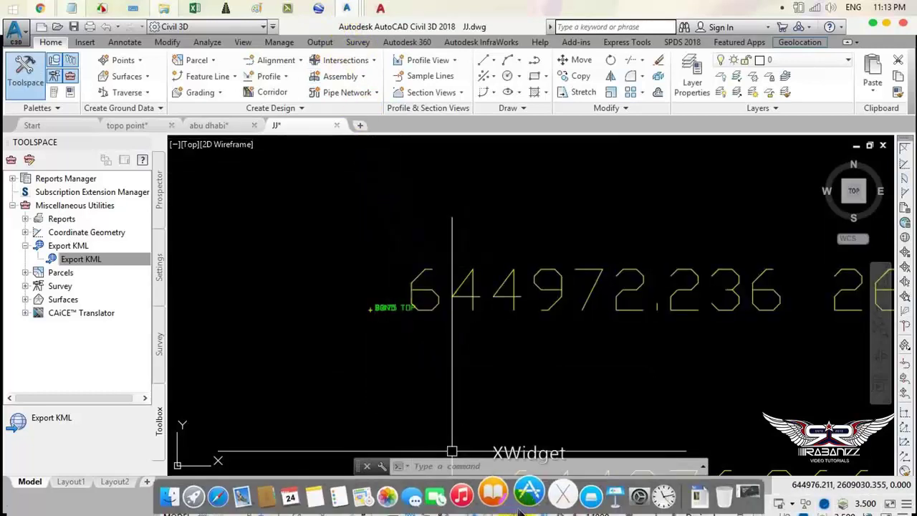
left_click(732, 506)
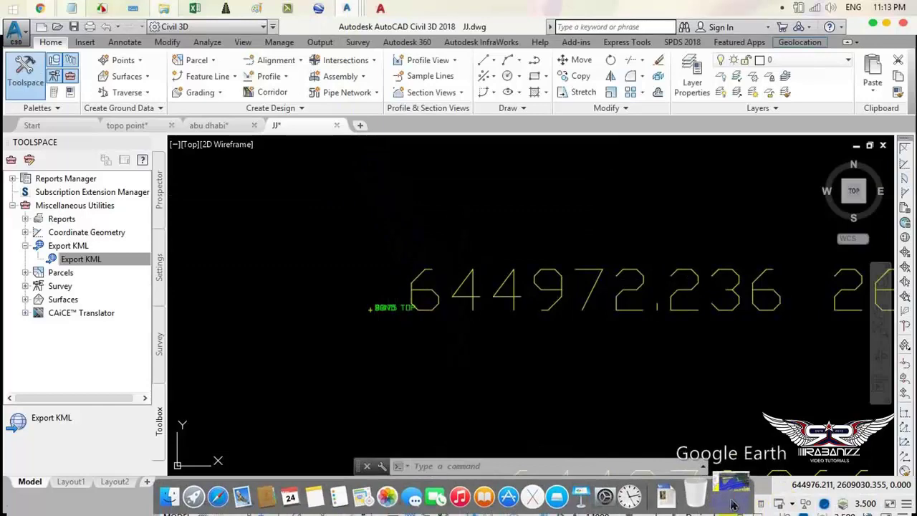
left_click(383, 287)
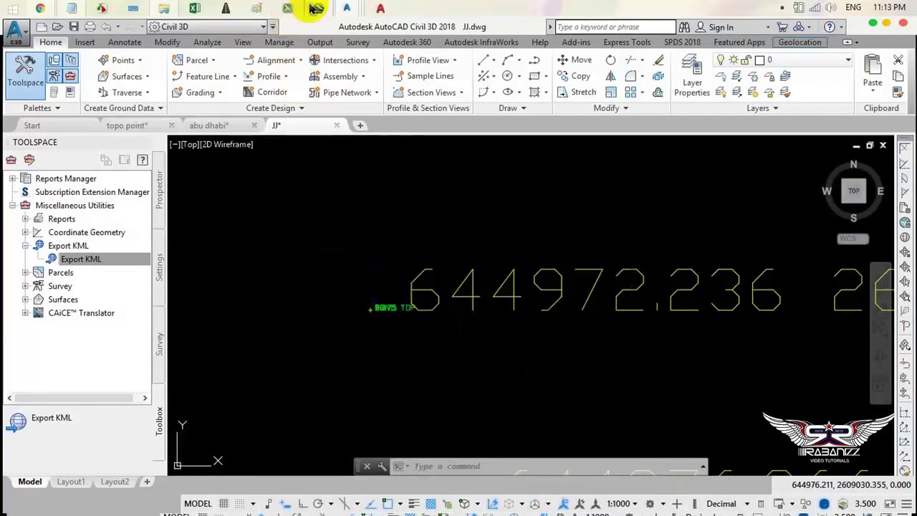
left_click(324, 79)
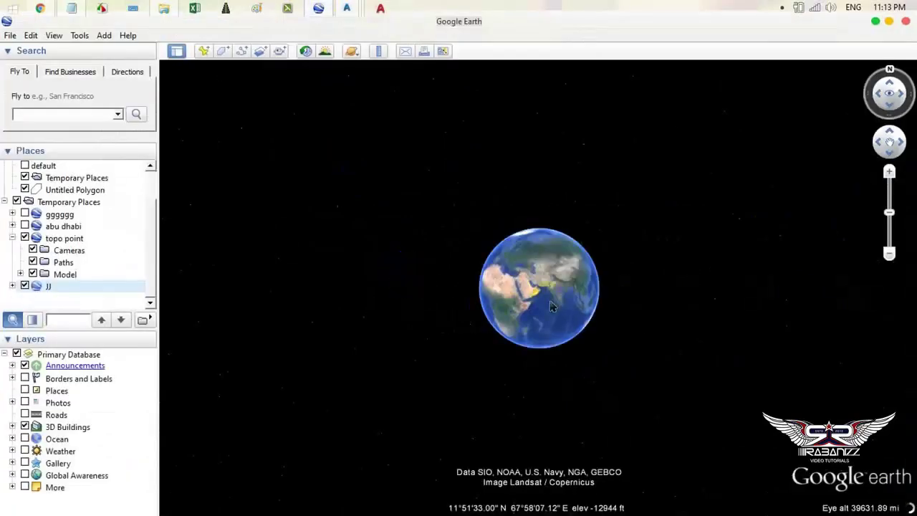
Step: Zoom into the Oman coast and pan over the JJ overlay near the highway overpass
scroll(552, 285, "up", 5)
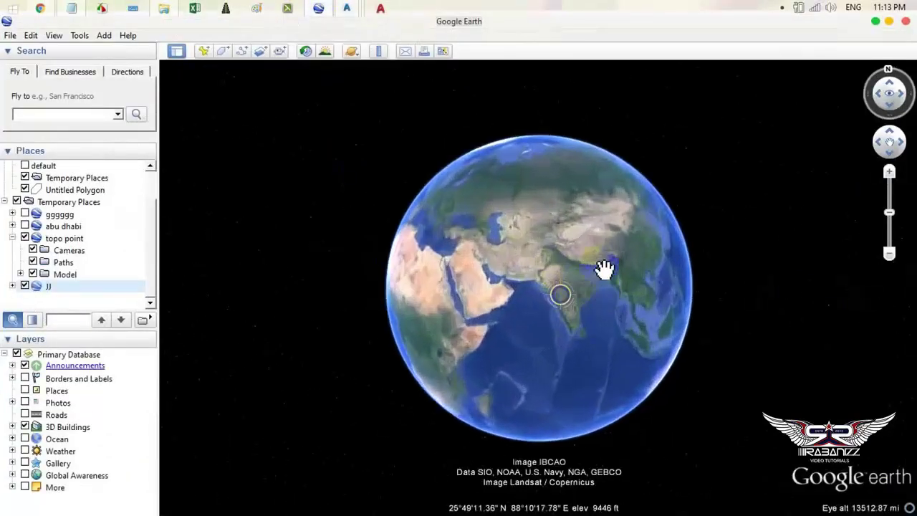
scroll(484, 255, "up", 3)
scroll(486, 255, "up", 3)
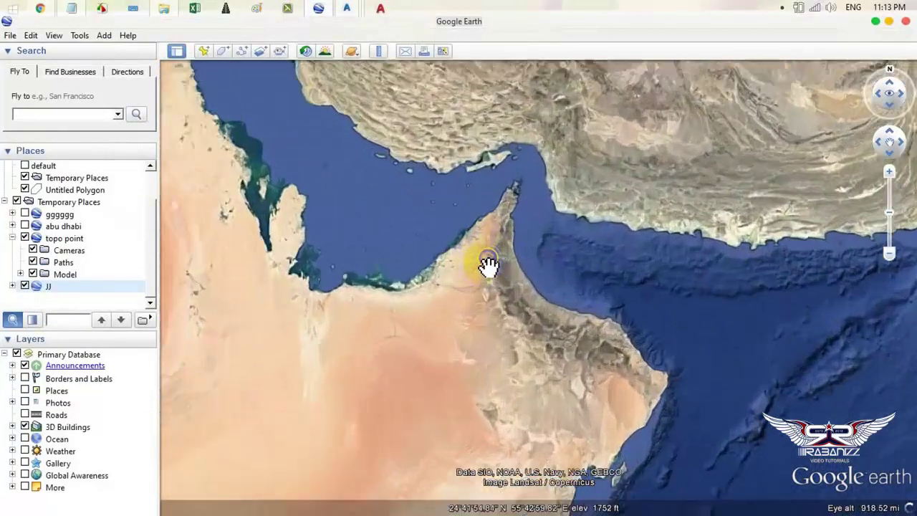
scroll(487, 261, "up", 3)
scroll(720, 384, "up", 3)
scroll(781, 404, "up", 2)
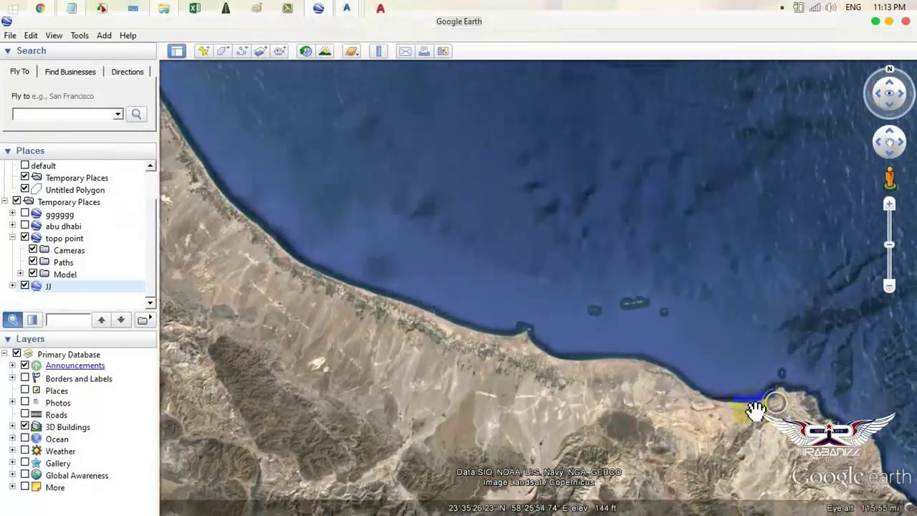
left_click_drag(757, 409, 451, 255)
left_click_drag(274, 245, 503, 322)
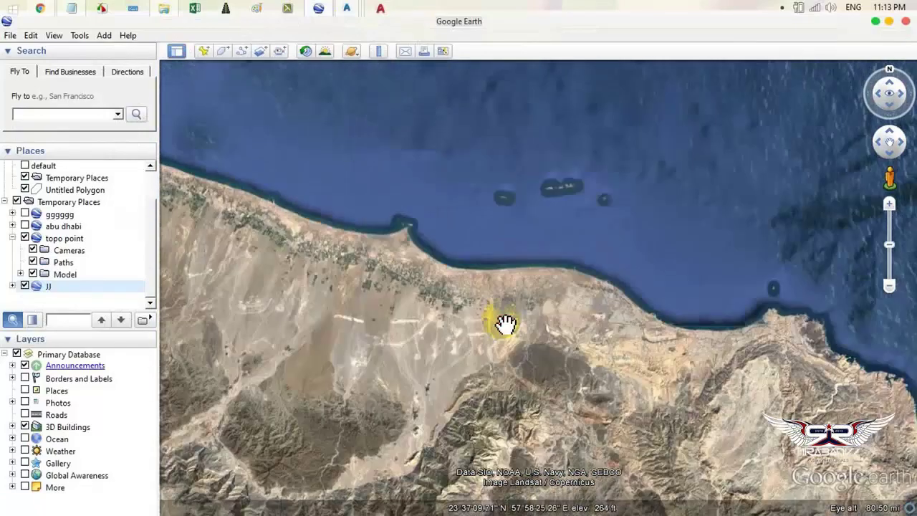
scroll(492, 293, "up", 2)
scroll(485, 282, "up", 2)
left_click_drag(580, 275, 290, 329)
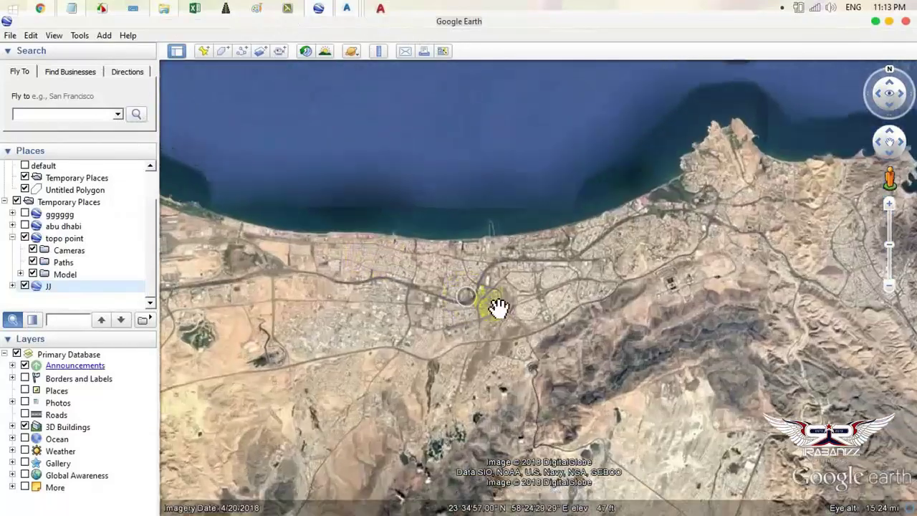
scroll(610, 300, "up", 2)
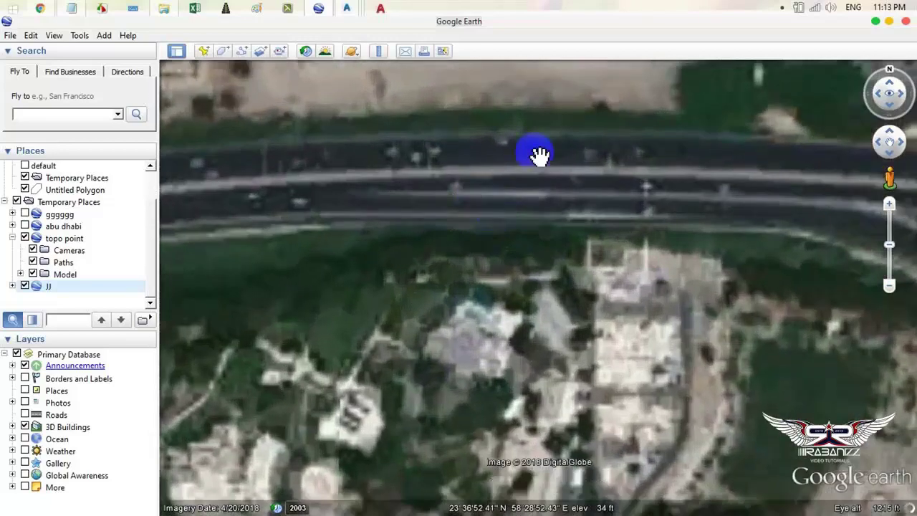
Step: Zoom back out, re-center on the overlay, and double-click JJ in the Places panel
scroll(549, 237, "down", 3)
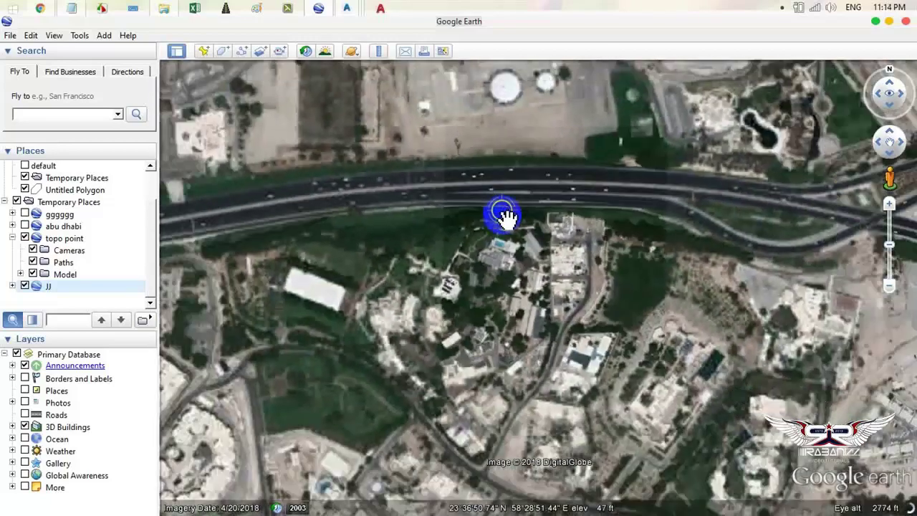
scroll(451, 261, "down", 3)
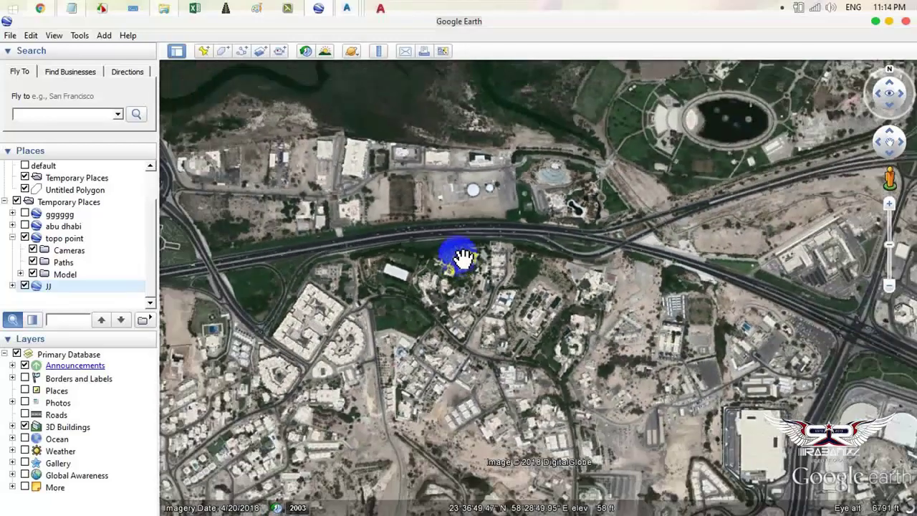
scroll(389, 273, "down", 3)
scroll(491, 265, "down", 3)
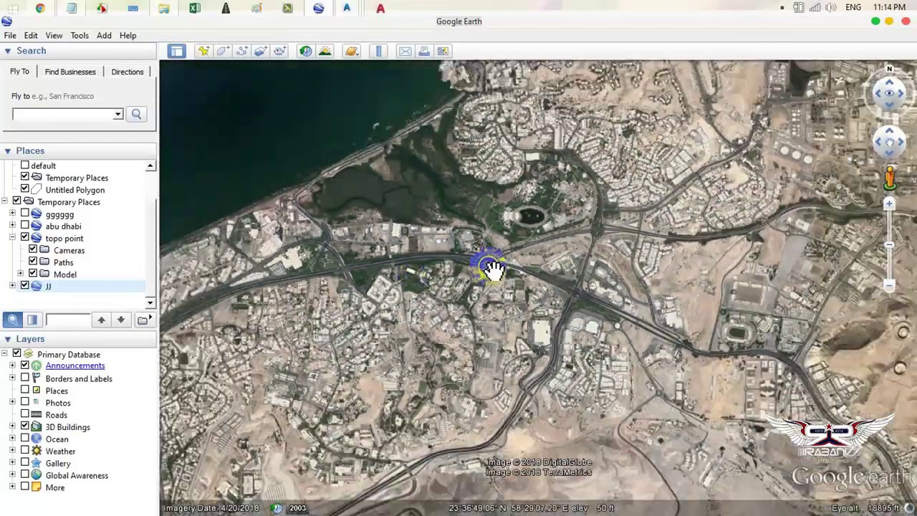
scroll(614, 255, "down", 2)
scroll(641, 334, "down", 2)
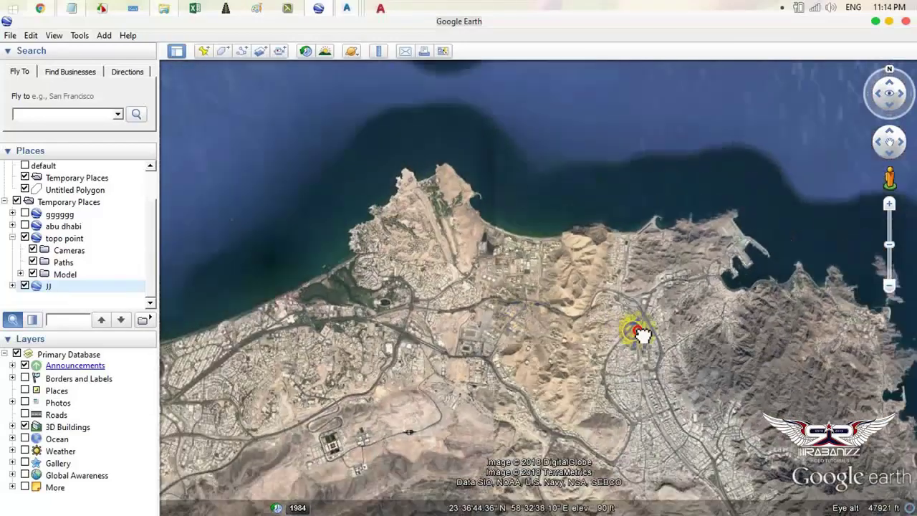
left_click_drag(430, 333, 785, 261)
scroll(385, 333, "up", 3)
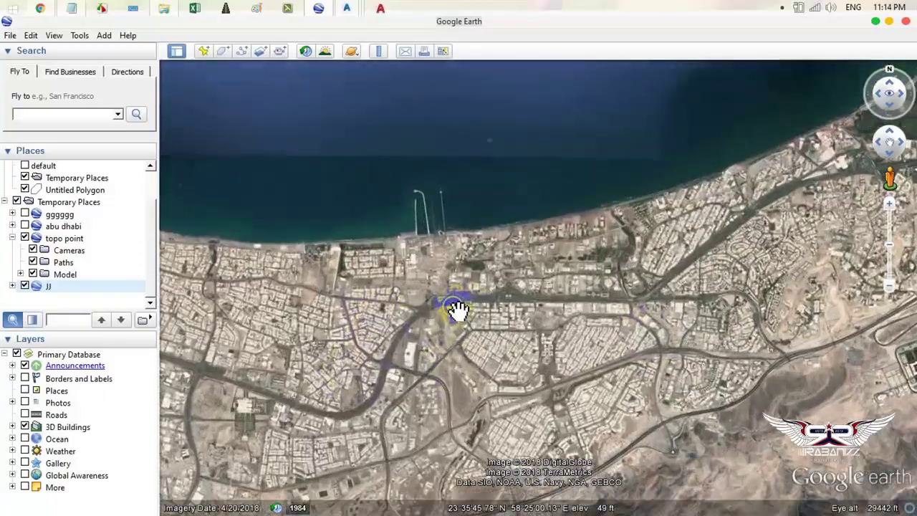
scroll(438, 282, "up", 3)
scroll(437, 282, "up", 3)
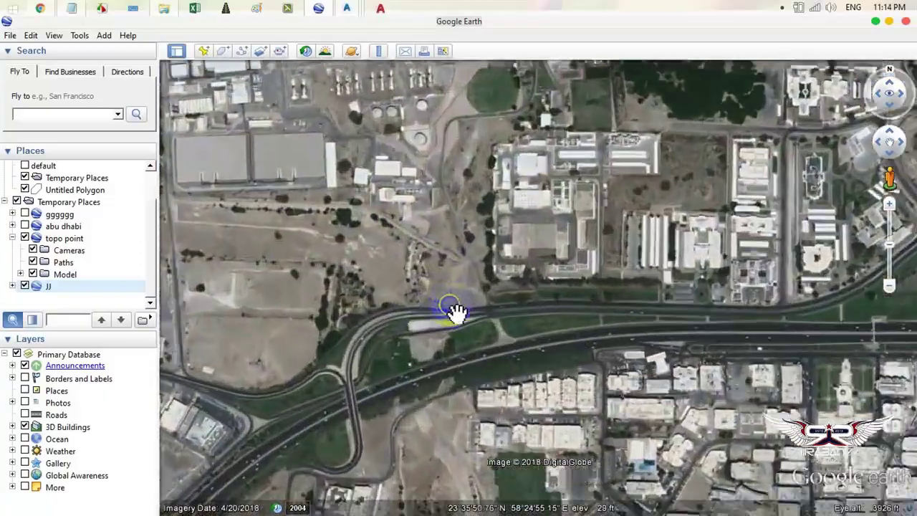
scroll(465, 352, "up", 2)
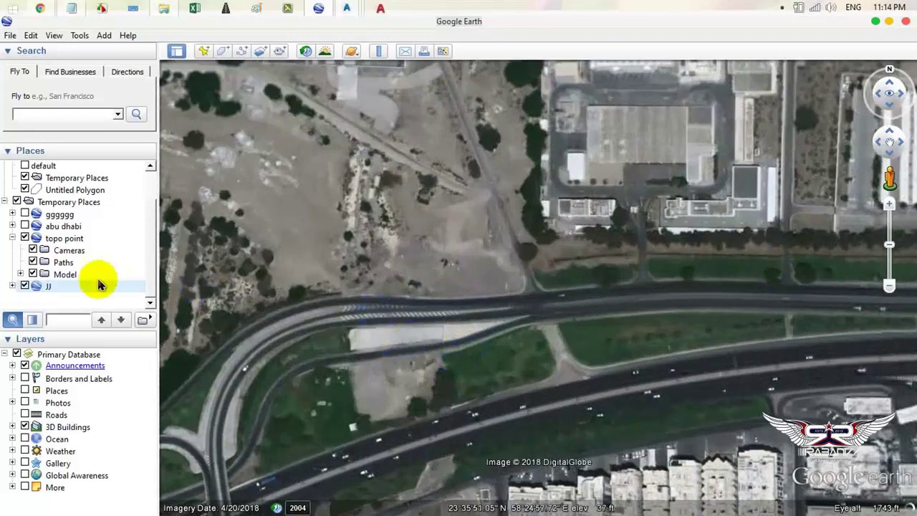
double_click(56, 286)
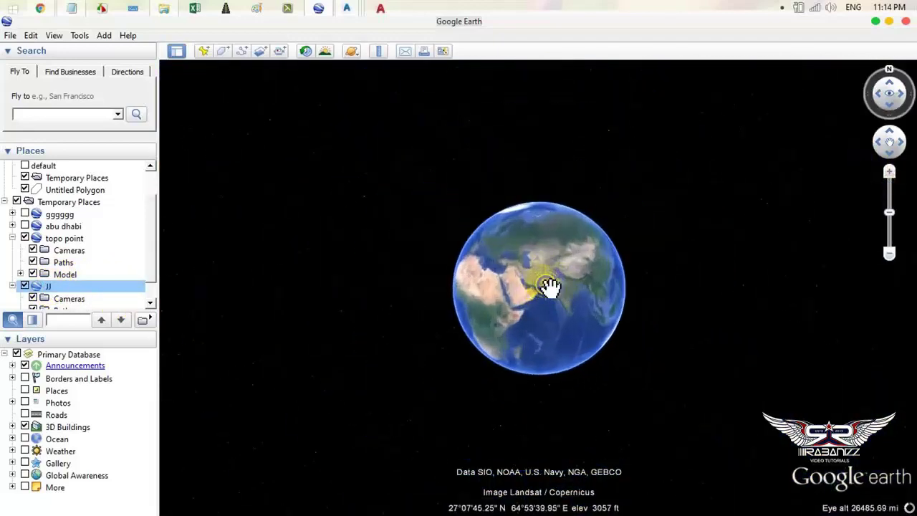
Step: Switch to topo point.dwg, then open oman.dwg from Recent Documents
left_click(318, 56)
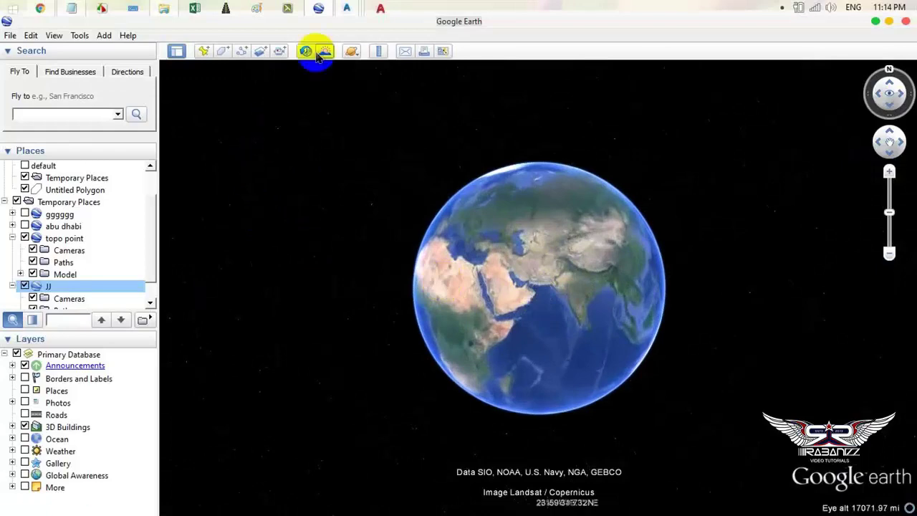
left_click(355, 6)
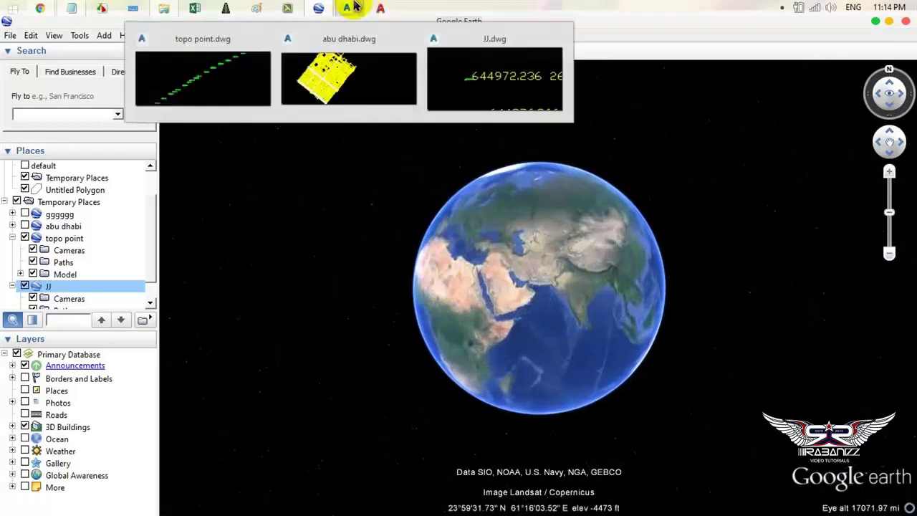
left_click(256, 74)
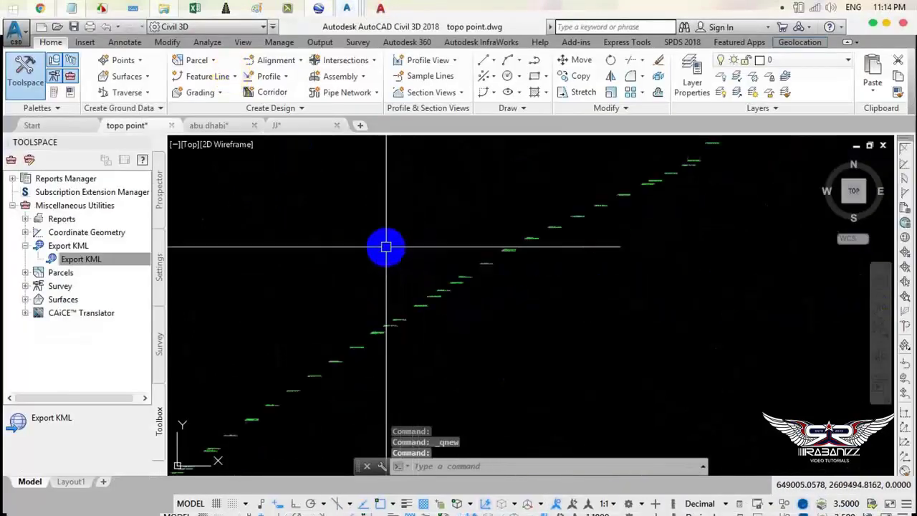
scroll(401, 255, "down", 2)
scroll(452, 260, "down", 3)
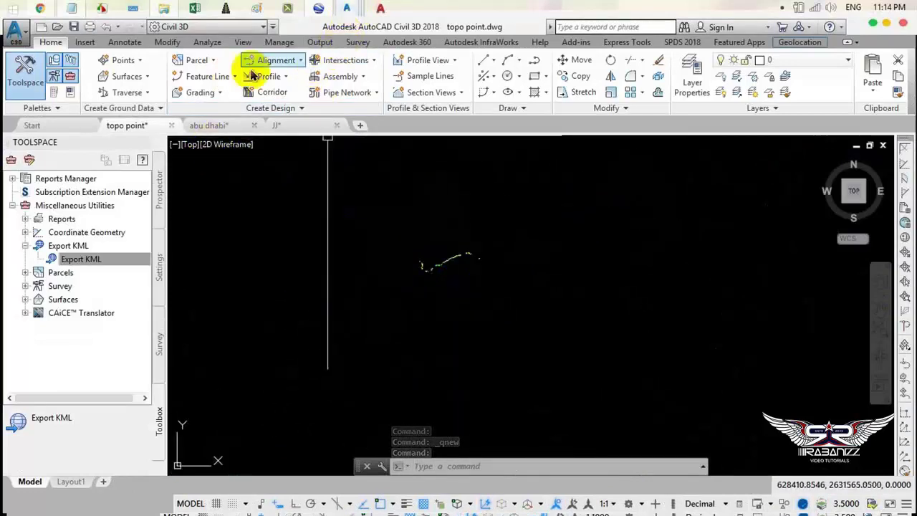
left_click(16, 31)
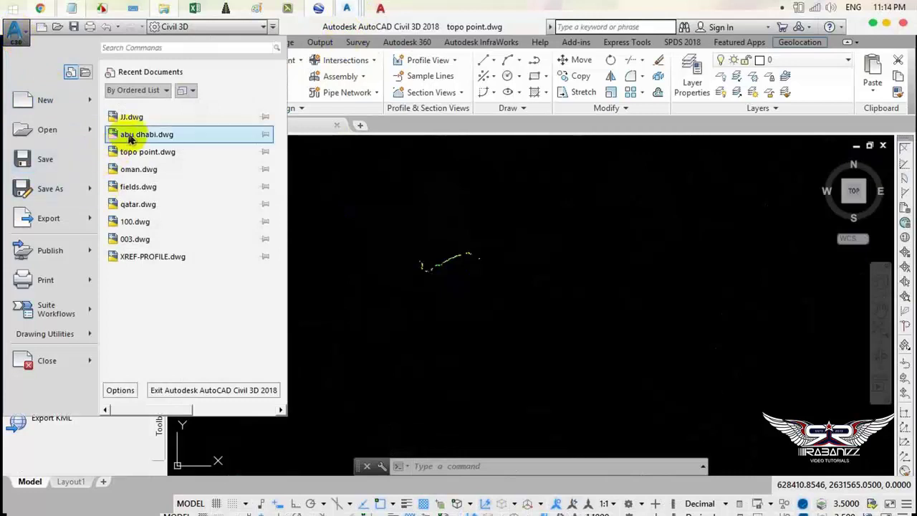
left_click(154, 169)
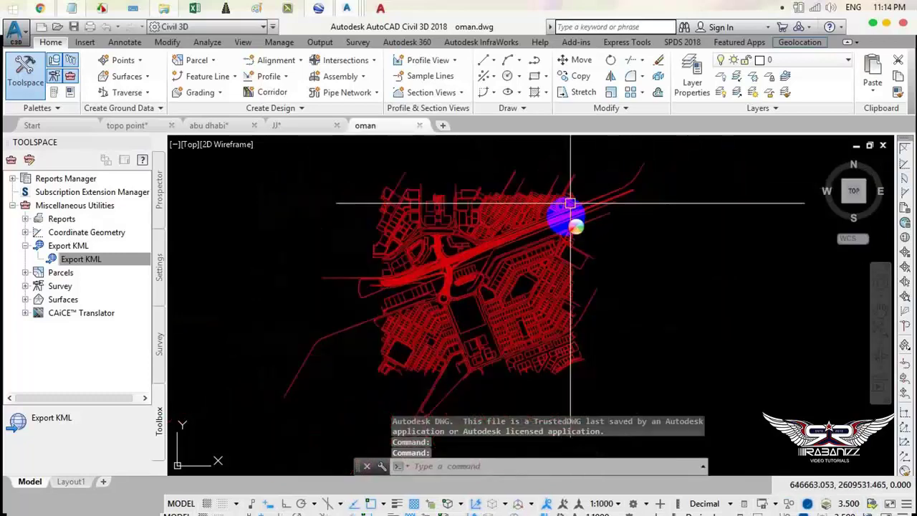
Step: In JJ.dwg, pick a coordinate label and Select Similar to grab all 1035 labels
scroll(569, 204, "down", 3)
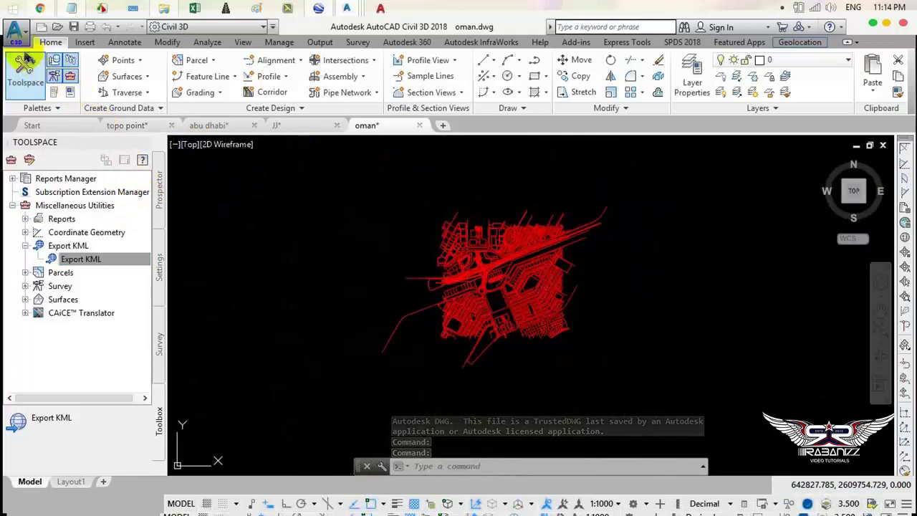
left_click(301, 128)
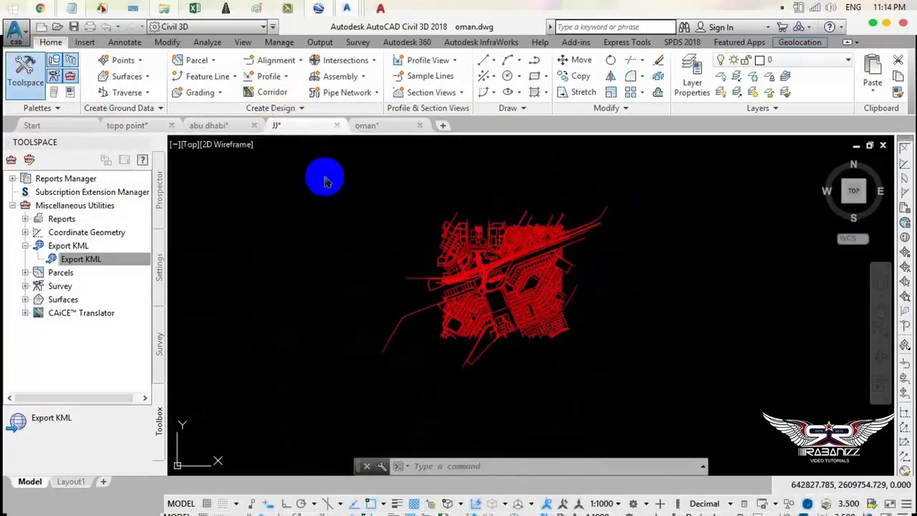
scroll(386, 287, "down", 5)
scroll(426, 276, "down", 2)
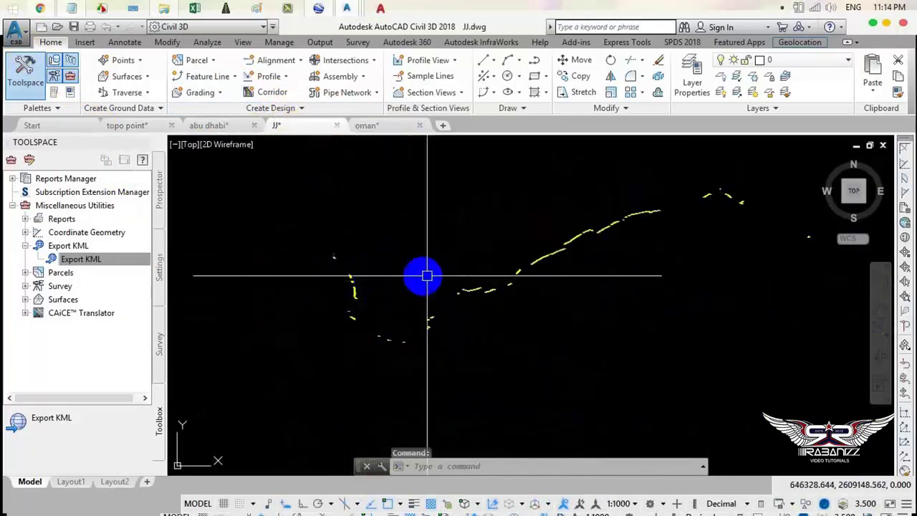
scroll(495, 277, "up", 1)
scroll(536, 276, "up", 2)
scroll(508, 277, "up", 3)
scroll(489, 236, "up", 2)
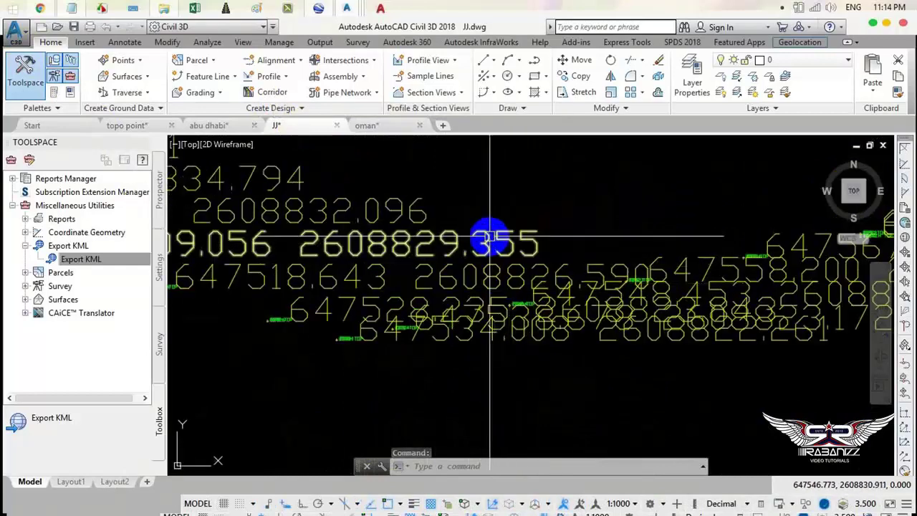
left_click(490, 236)
right_click(559, 209)
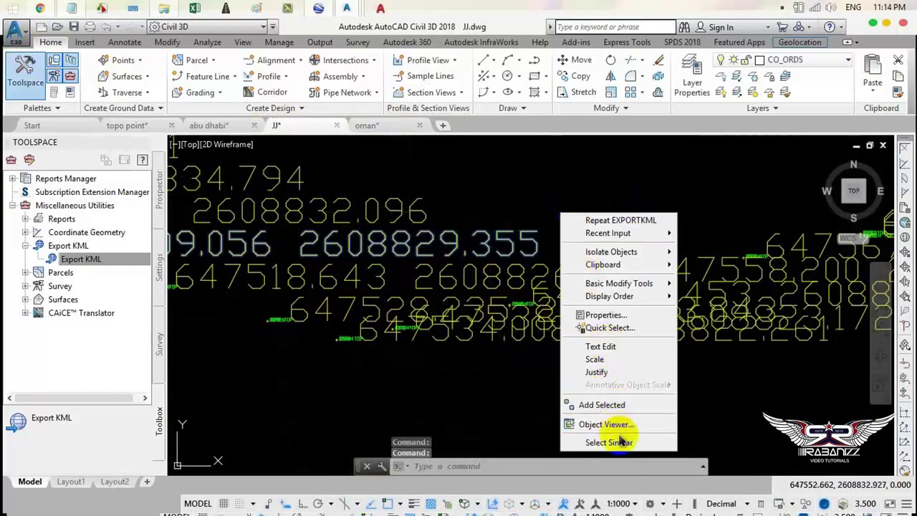
left_click(621, 440)
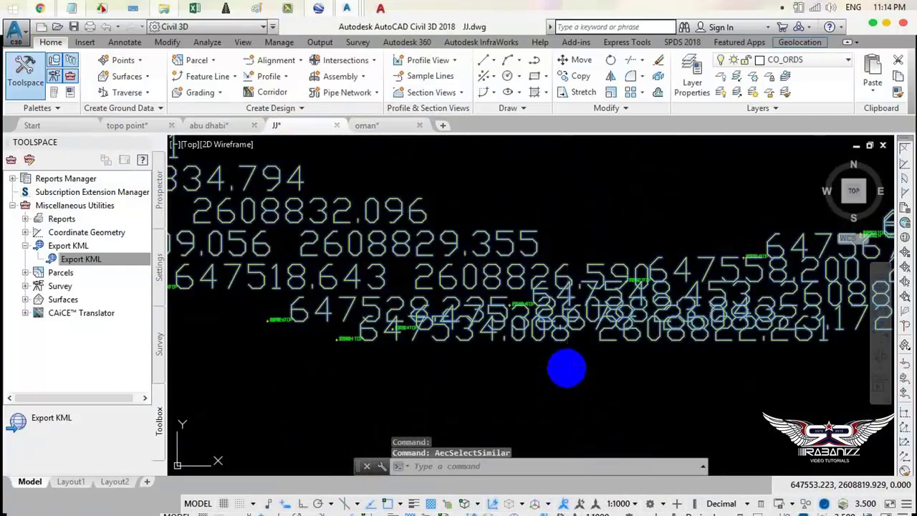
Step: Copy the labels and Paste to Original Coordinates in oman.dwg, then view the result
key("ctrl+c")
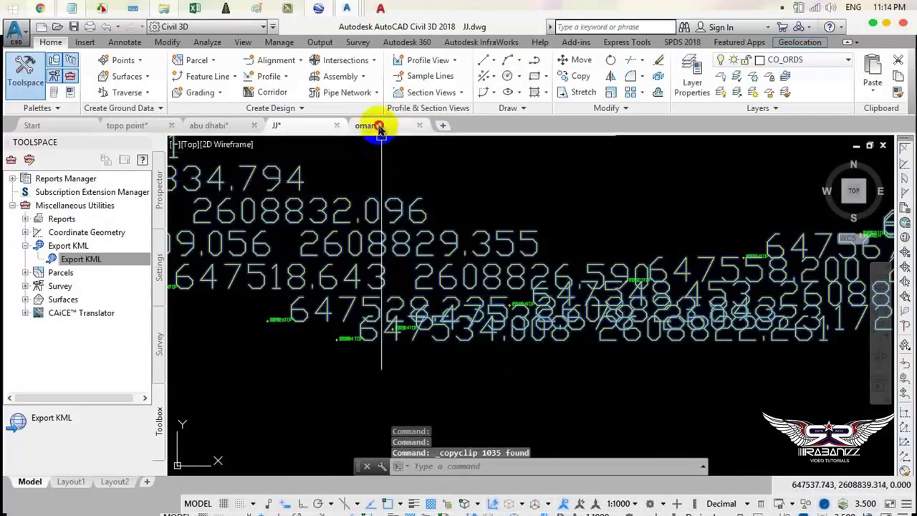
left_click(380, 127)
right_click(299, 234)
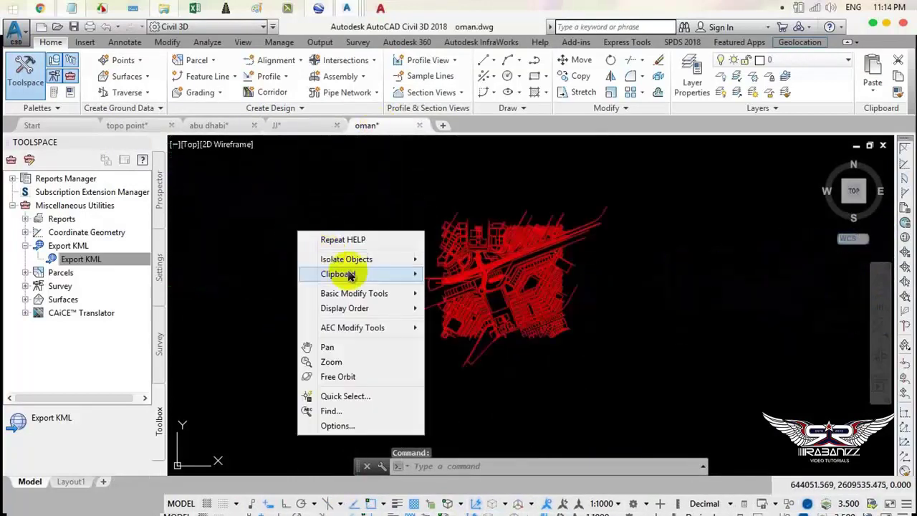
mouse_move(338, 274)
left_click(484, 349)
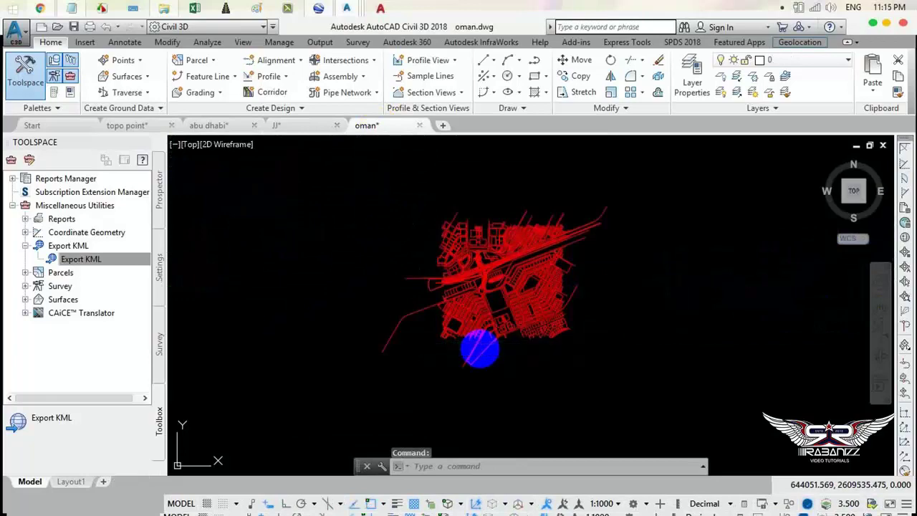
scroll(478, 342, "down", 2)
middle_click_drag(451, 308, 348, 303)
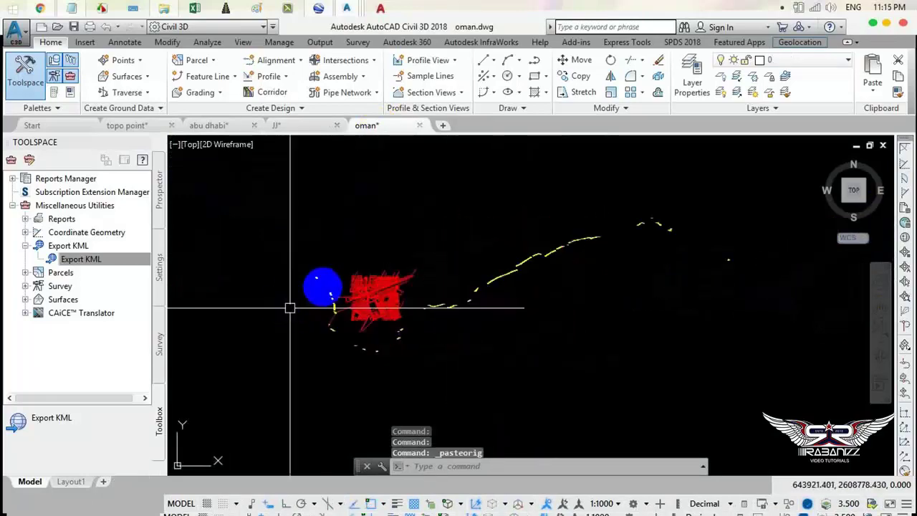
scroll(349, 303, "up", 2)
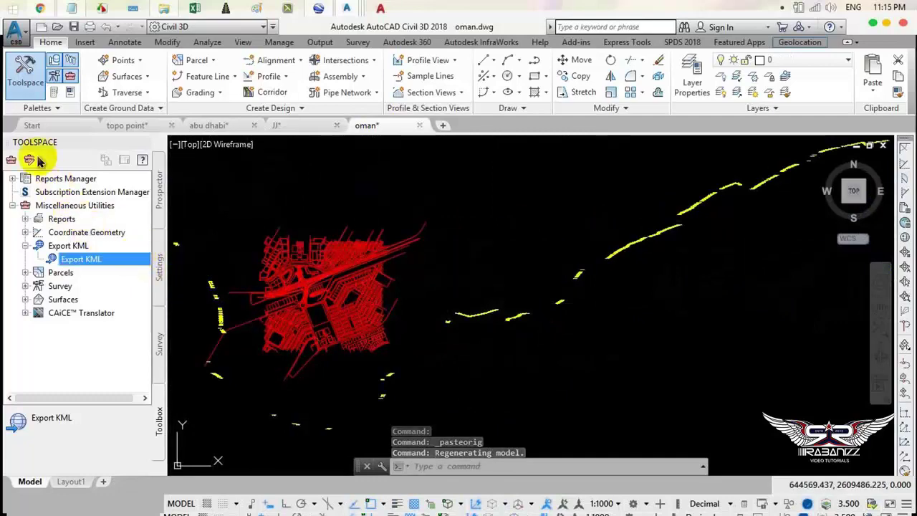
left_click(78, 256)
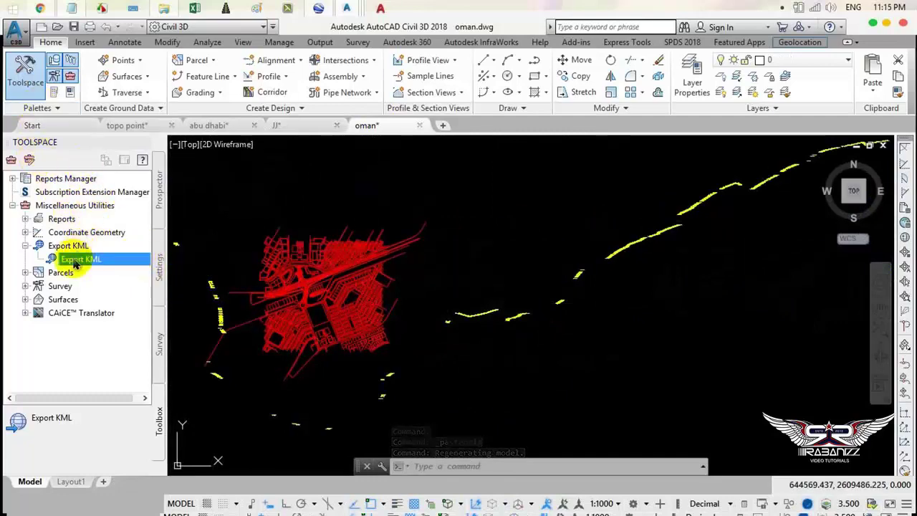
Step: Start Export KML for oman, step through its pages, then cancel it
right_click(77, 261)
left_click(118, 269)
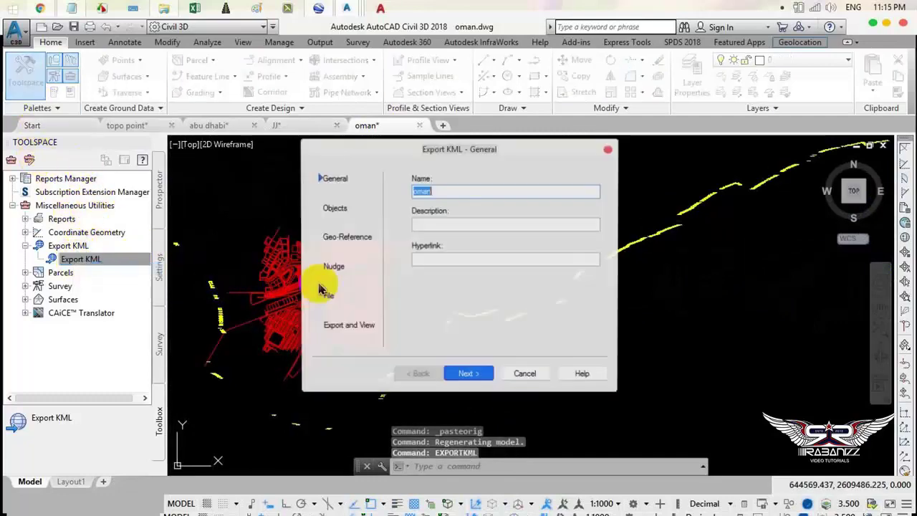
left_click(467, 375)
left_click(467, 375)
left_click(467, 376)
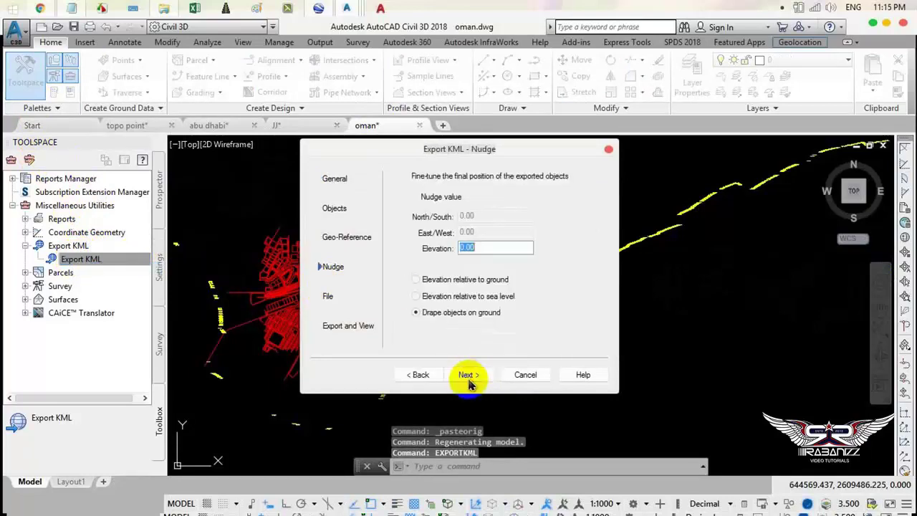
left_click(467, 376)
left_click(522, 374)
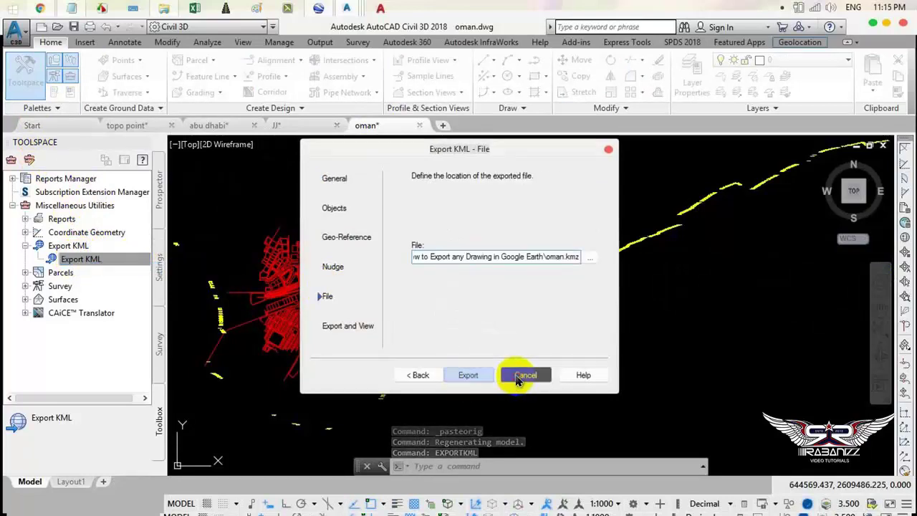
Step: Assign the UTM84-40N coordinate system (WGS84, Zone 40 North, meters) in Drawing Settings
left_click(24, 45)
mouse_move(44, 334)
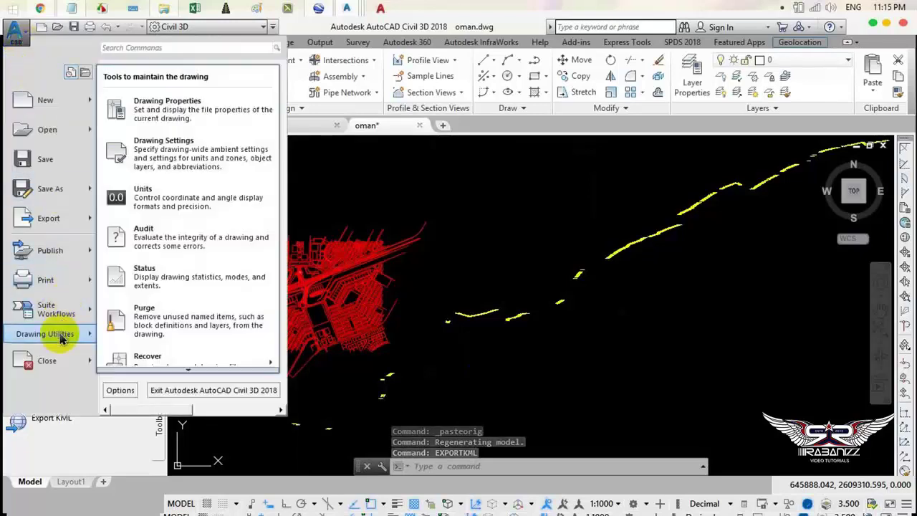
left_click(140, 140)
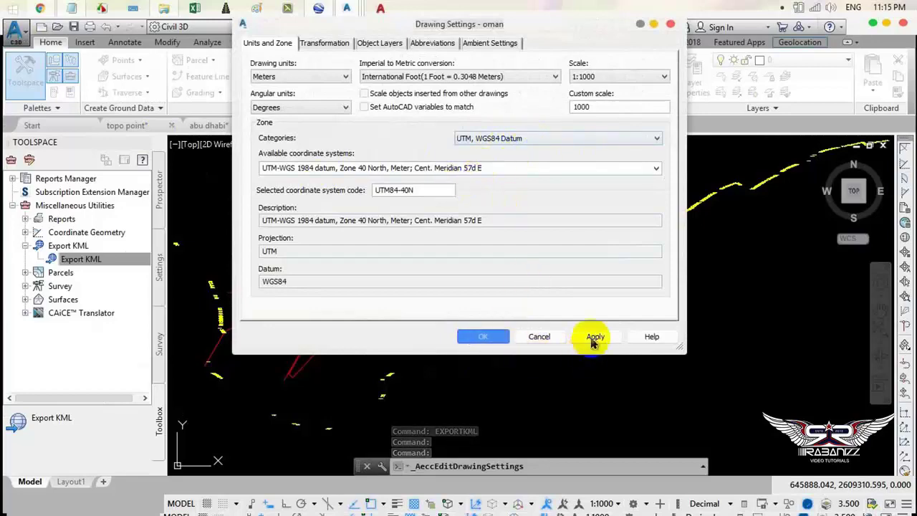
left_click(462, 337)
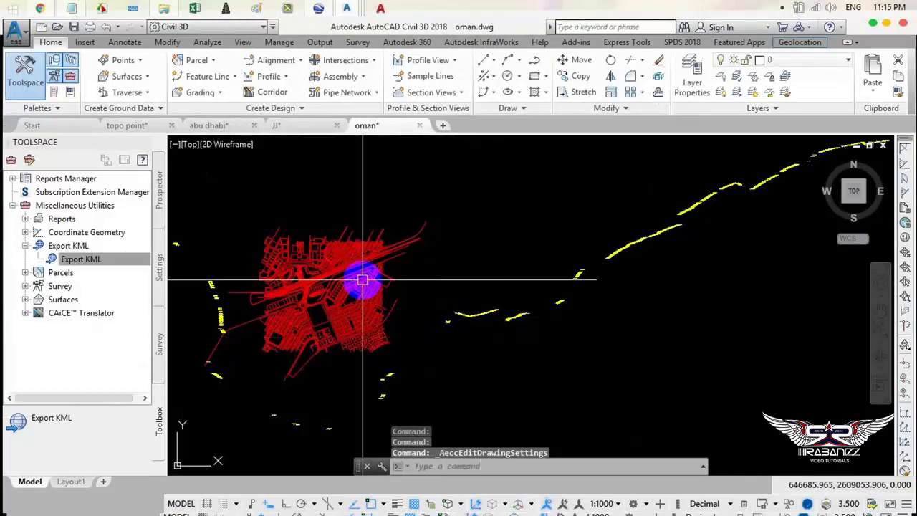
right_click(76, 264)
Step: Run Export KML to create oman.kmz and view it in Google Earth
left_click(119, 268)
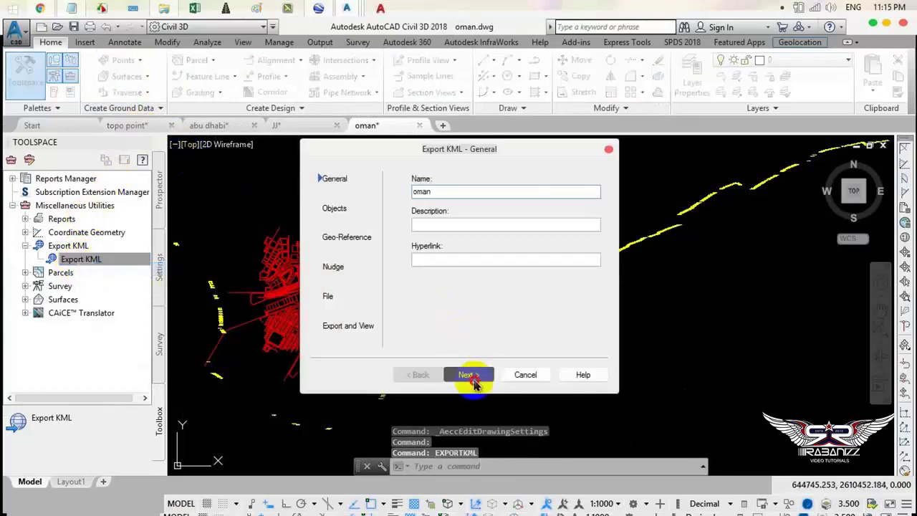
left_click(469, 376)
left_click(469, 376)
left_click(469, 376)
left_click(469, 376)
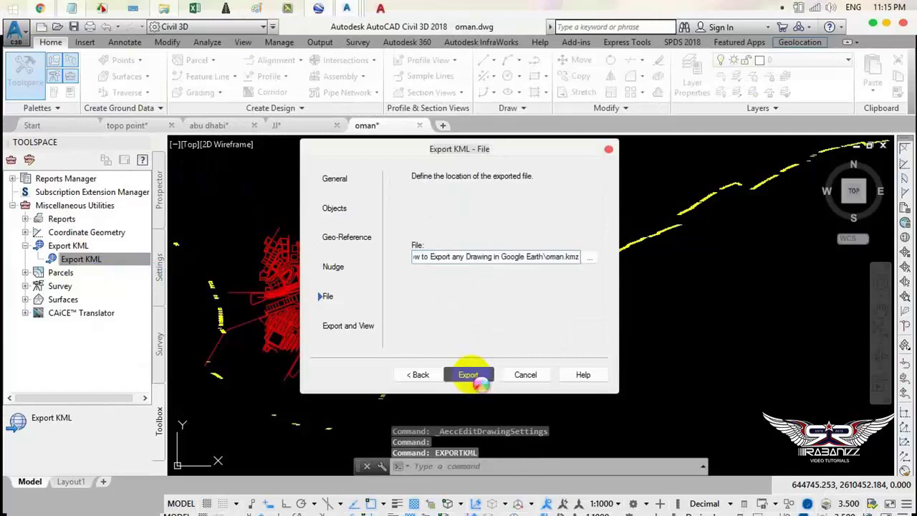
left_click(469, 375)
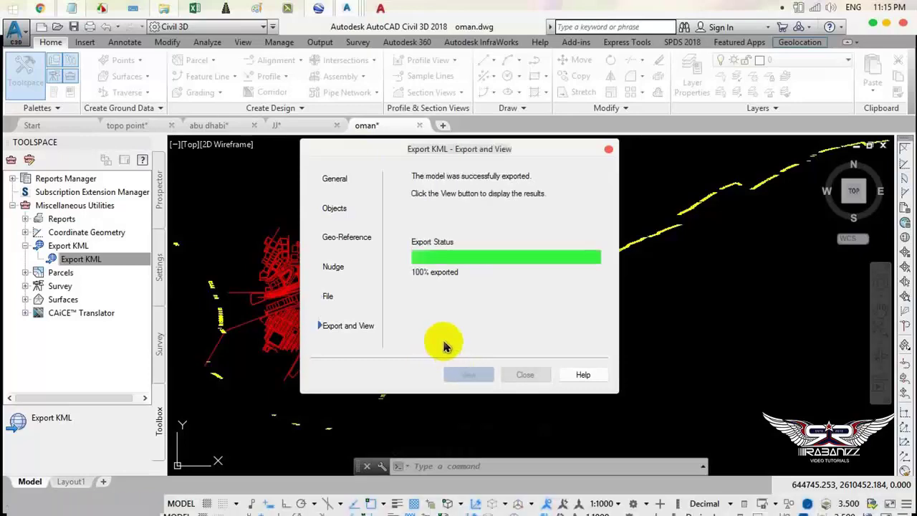
left_click(467, 373)
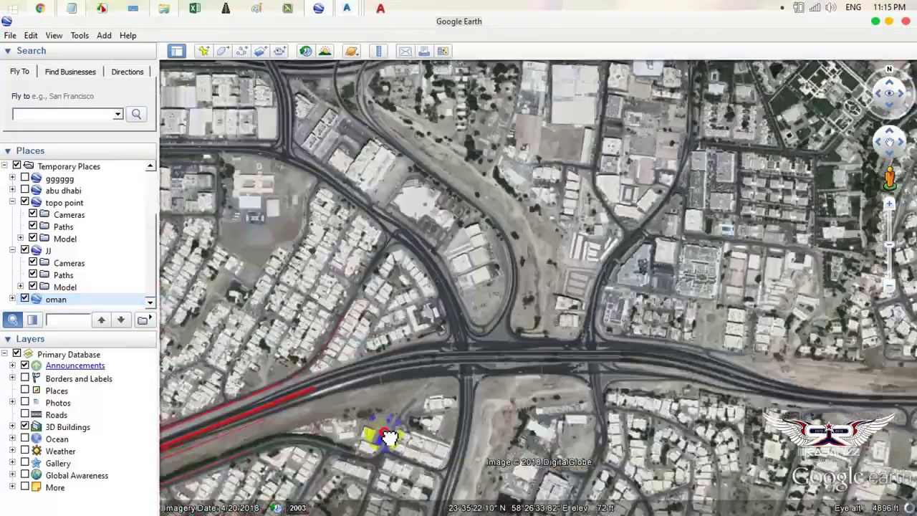
Step: Zoom and pan the map to centre the red oman overlay over the city streets and interchange
scroll(450, 387, "down", 3)
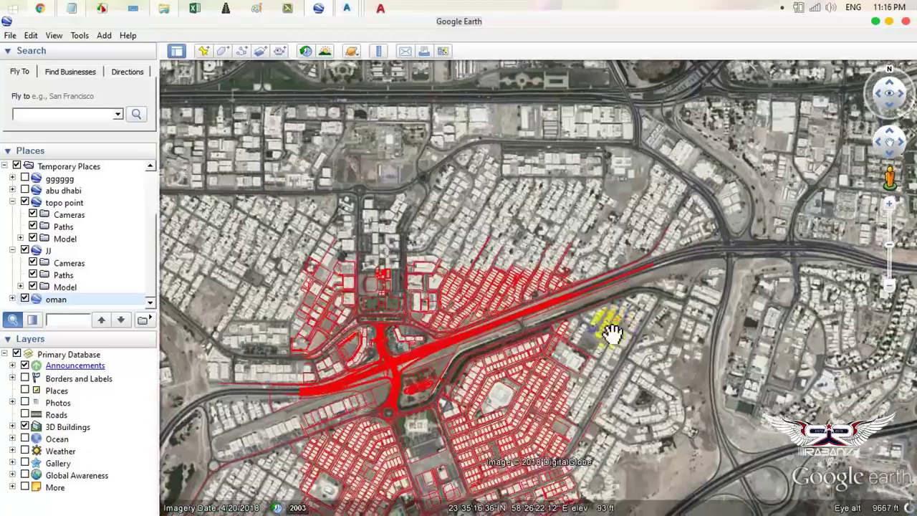
mouse_move(611, 333)
left_mouse_down()
mouse_move(542, 337)
mouse_move(386, 374)
left_mouse_up()
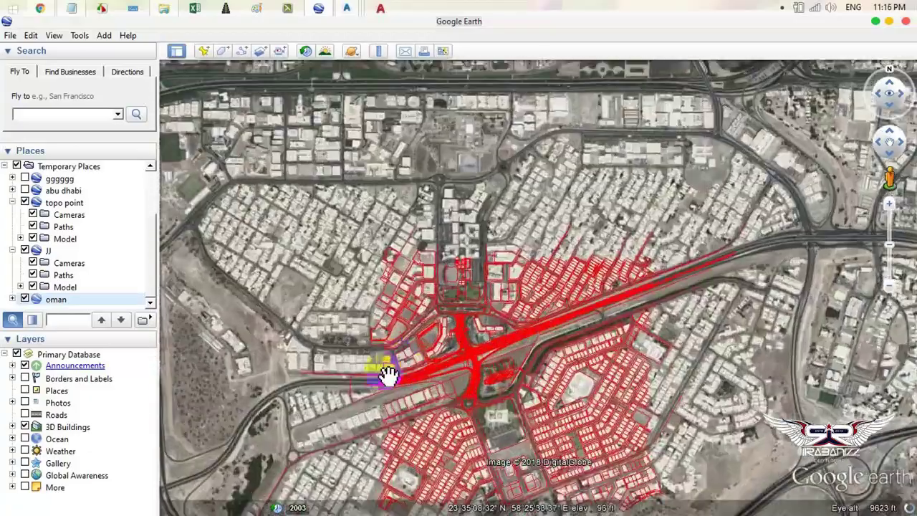
scroll(353, 389, "up", 5)
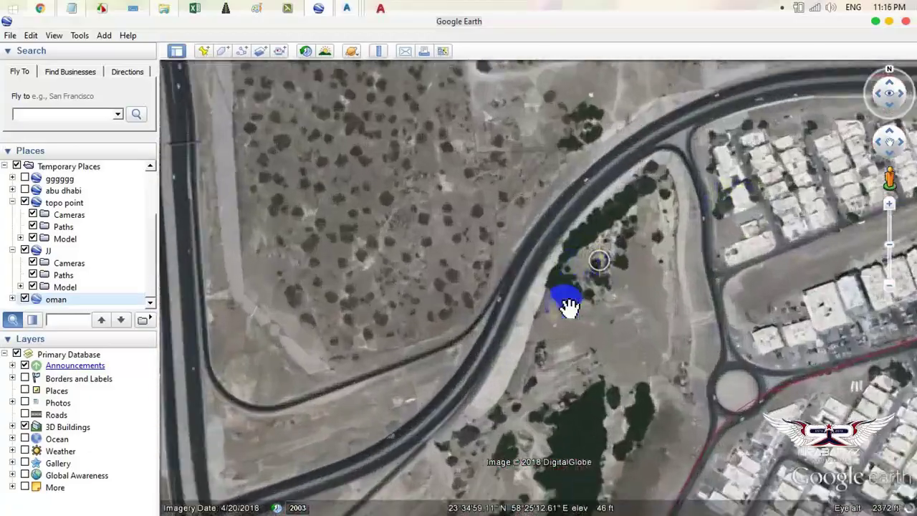
scroll(475, 328, "up", 3)
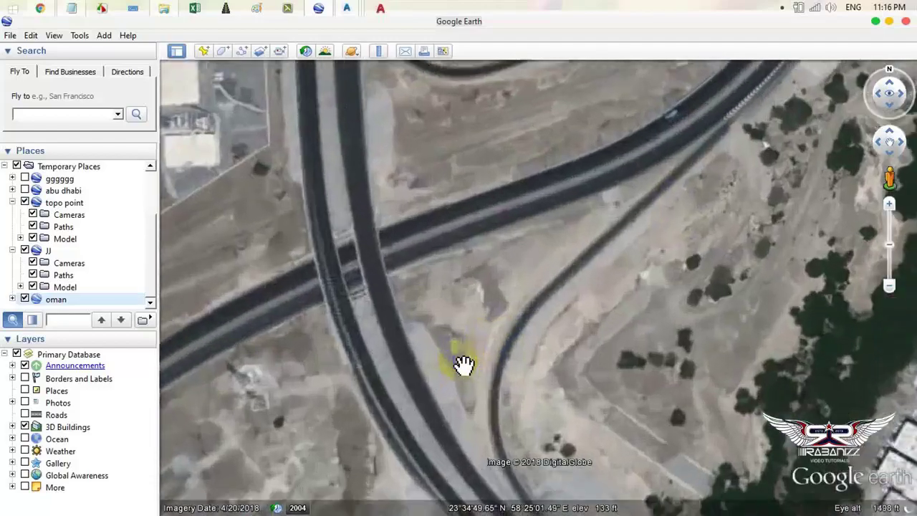
scroll(461, 363, "down", 5)
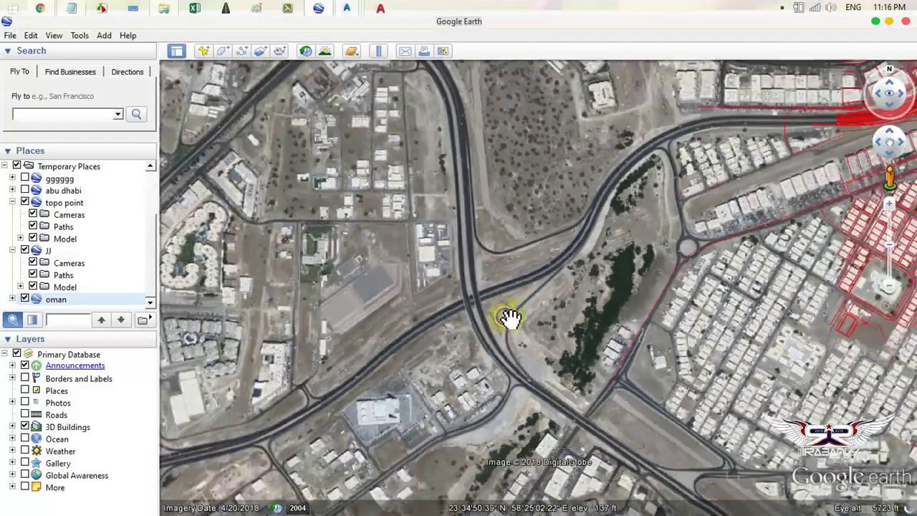
scroll(509, 317, "down", 5)
left_click_drag(511, 368, 320, 360)
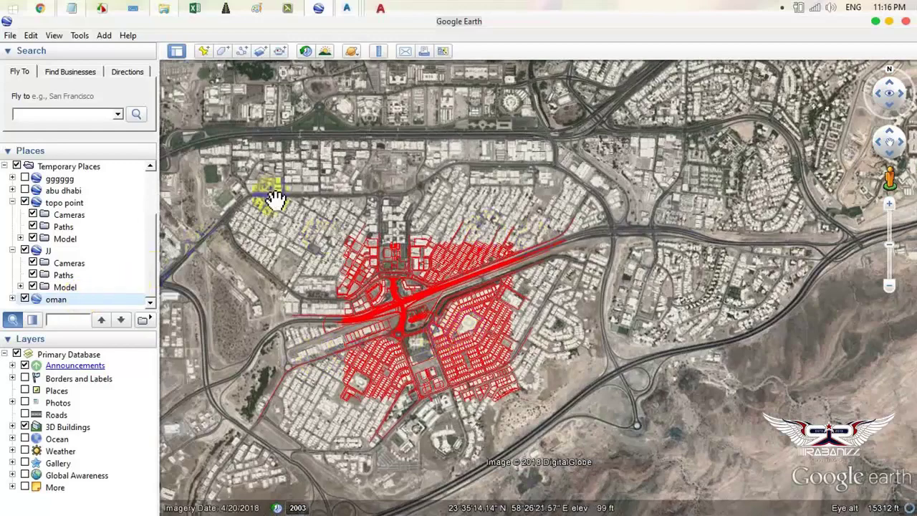
Step: In oman.dwg, select one coordinate label and use Select Similar to select them all
left_click(875, 23)
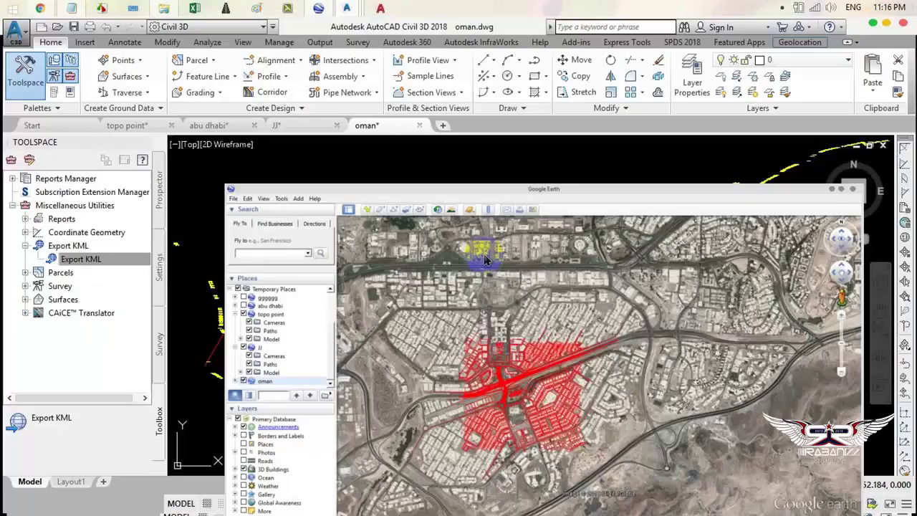
left_click(479, 223)
left_click(559, 276)
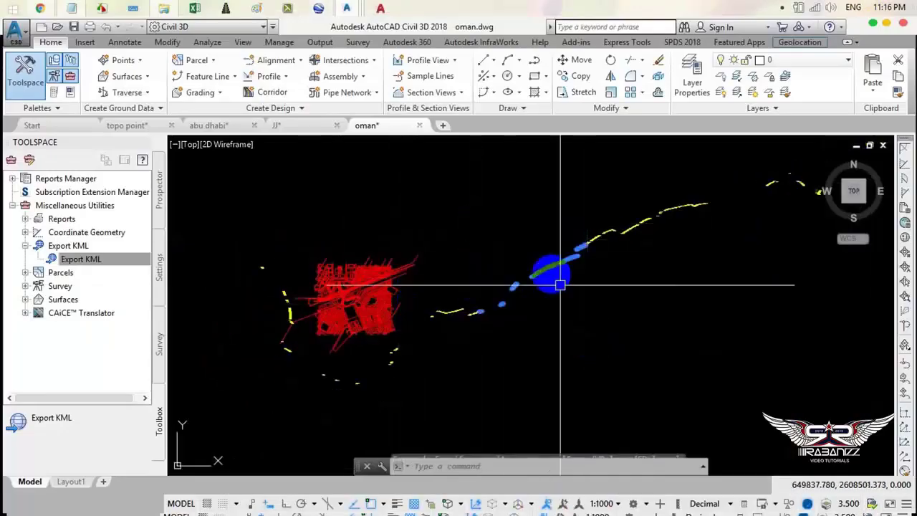
right_click(505, 214)
left_click(568, 424)
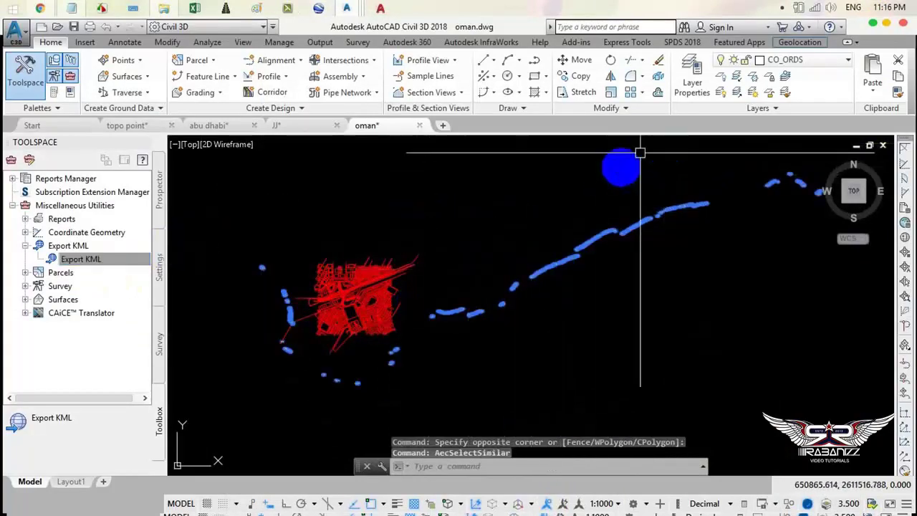
Step: Set the selected labels' colour to Blue and text height to 10, then save the drawing
right_click(516, 202)
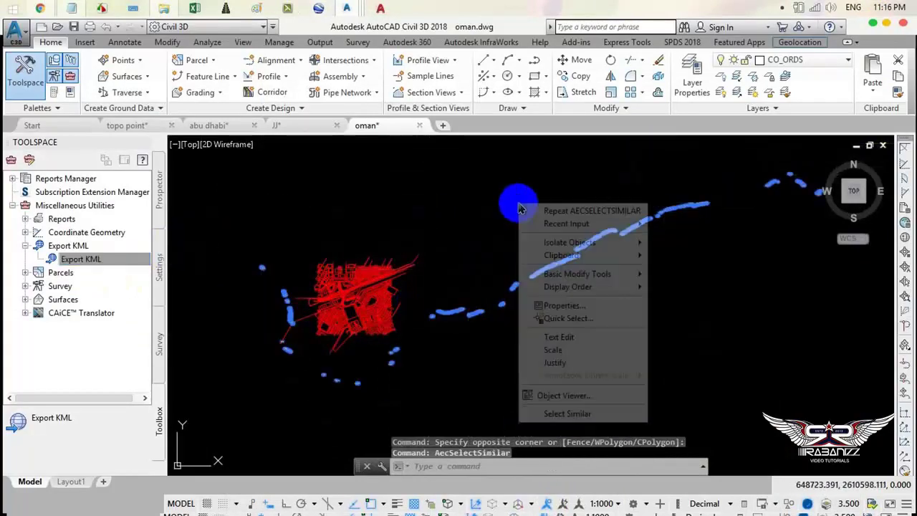
left_click(566, 305)
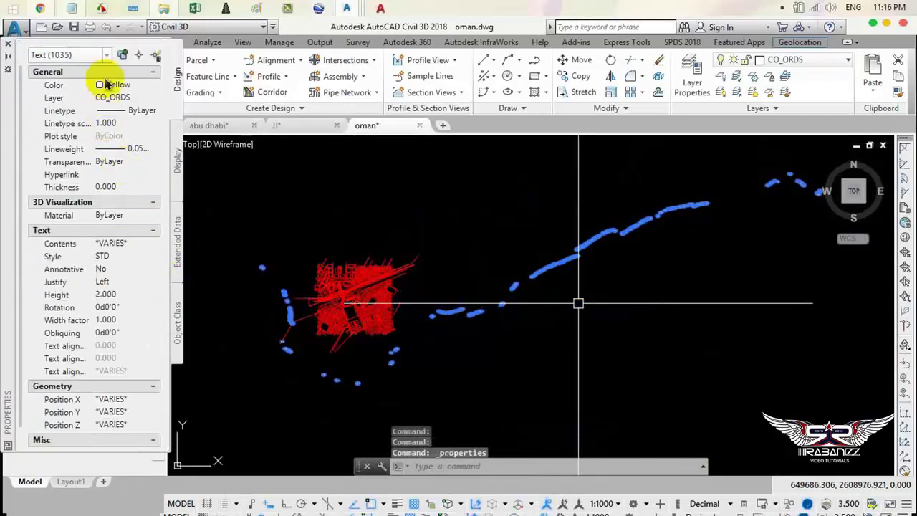
left_click(128, 88)
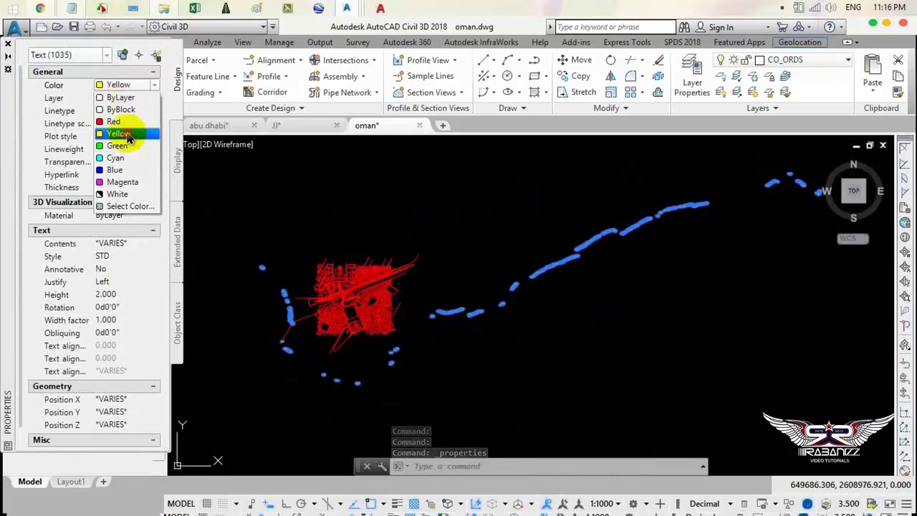
left_click(123, 172)
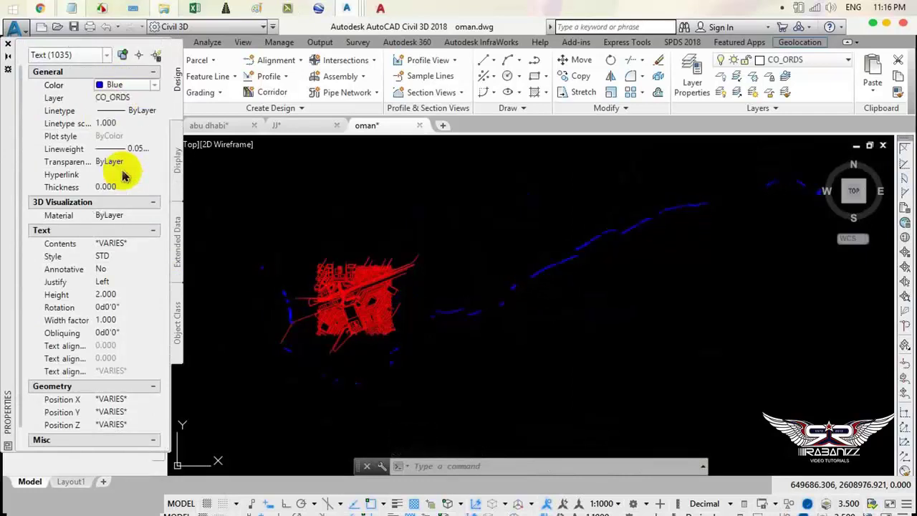
left_click(126, 294)
type("10")
left_click(122, 307)
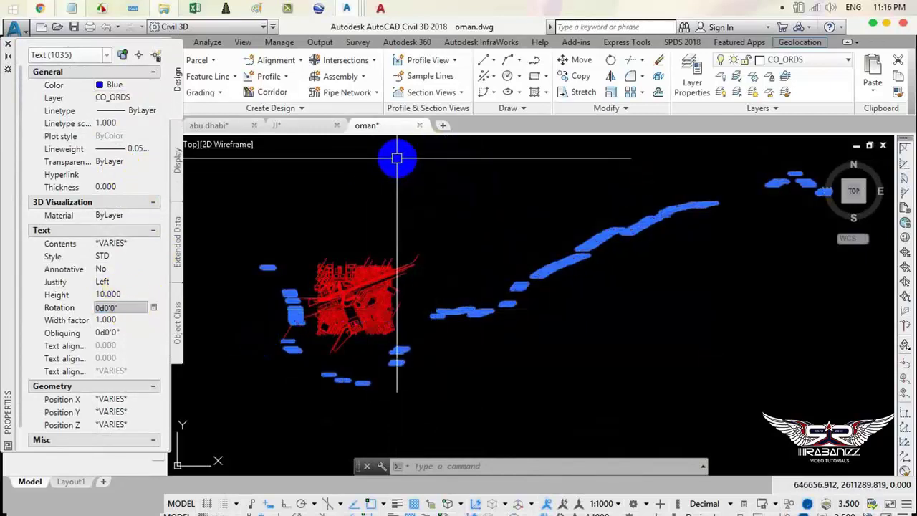
left_click(74, 32)
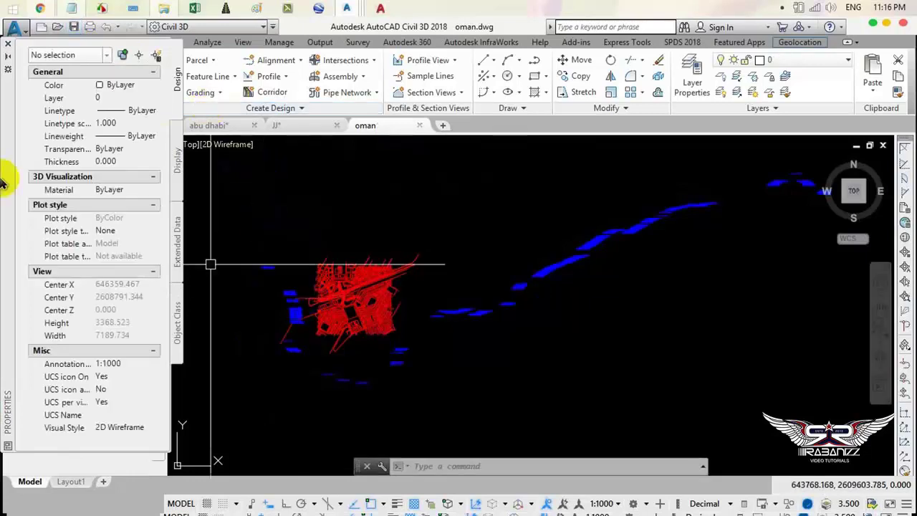
Step: Start the Export KML wizard for oman.dwg with Export text ticked
left_click(7, 48)
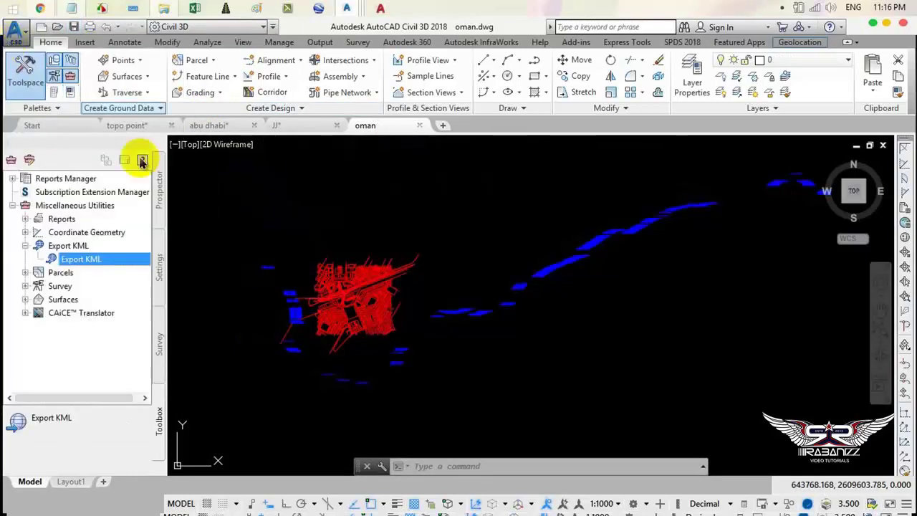
right_click(81, 267)
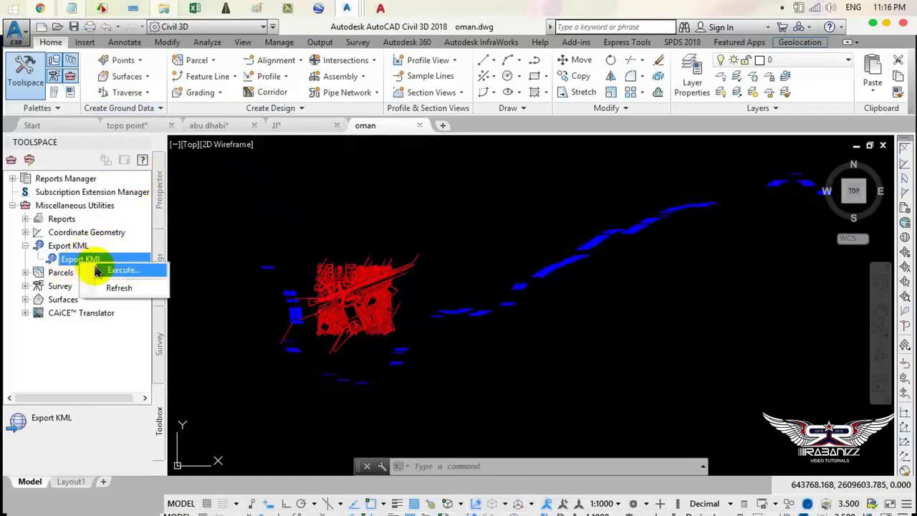
left_click(131, 269)
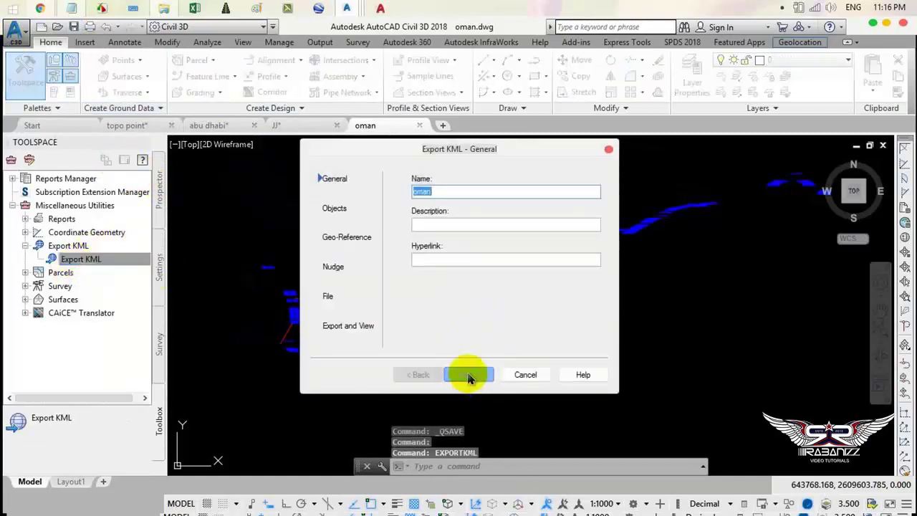
left_click(468, 374)
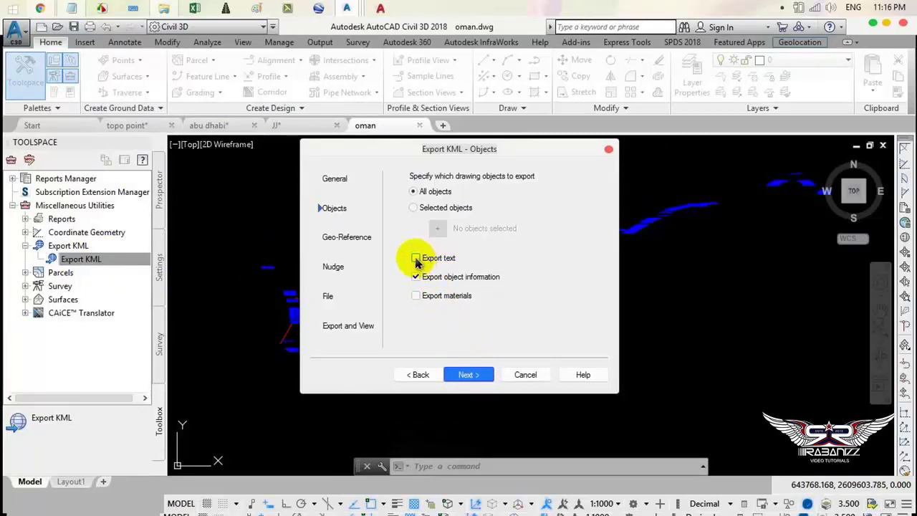
left_click(416, 259)
left_click(469, 374)
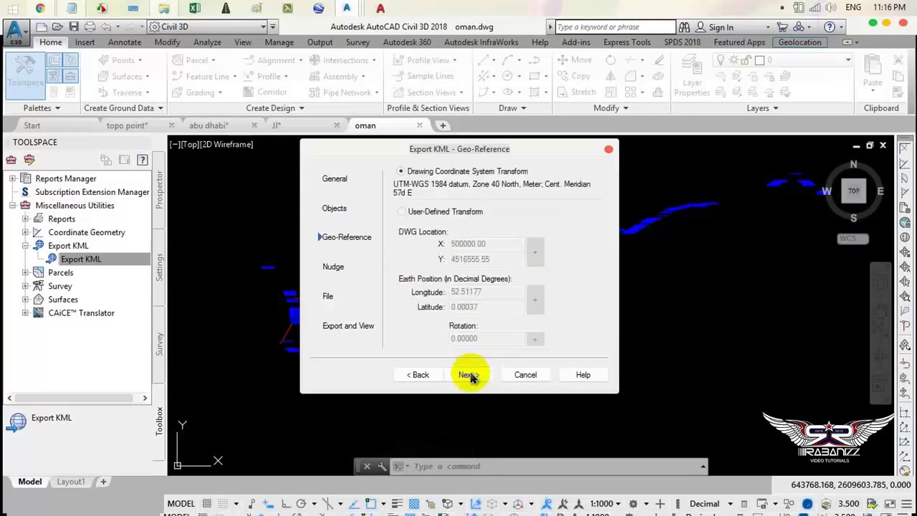
Step: Export to oman.kmz, overwriting the old file, and reload it in Google Earth
left_click(471, 377)
left_click(471, 376)
left_click(471, 376)
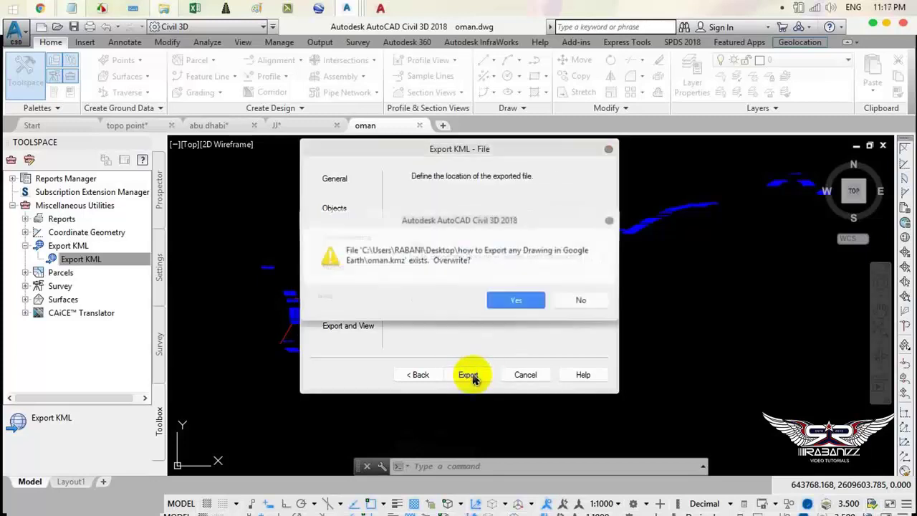
left_click(501, 308)
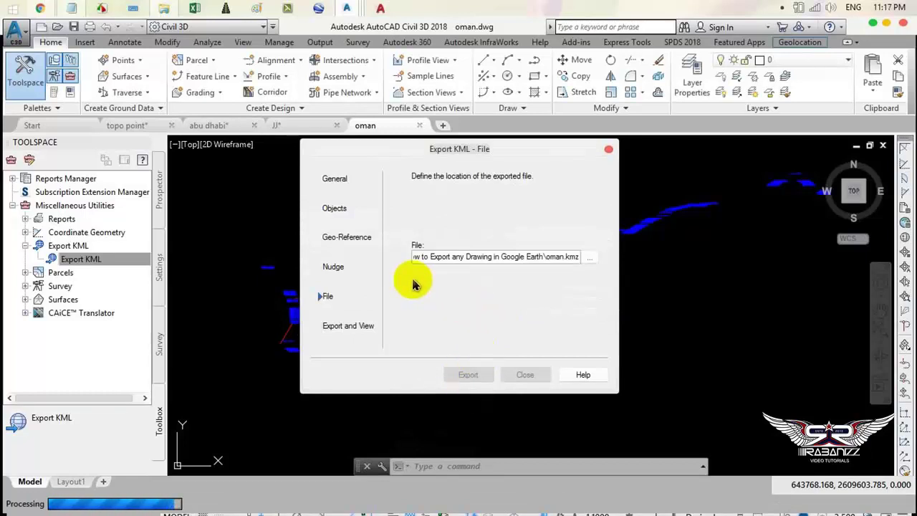
left_click(473, 375)
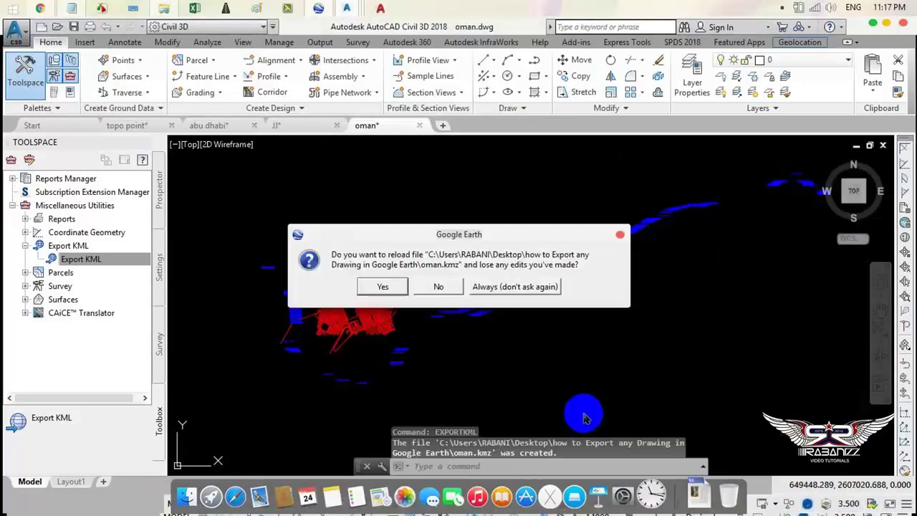
left_click(381, 285)
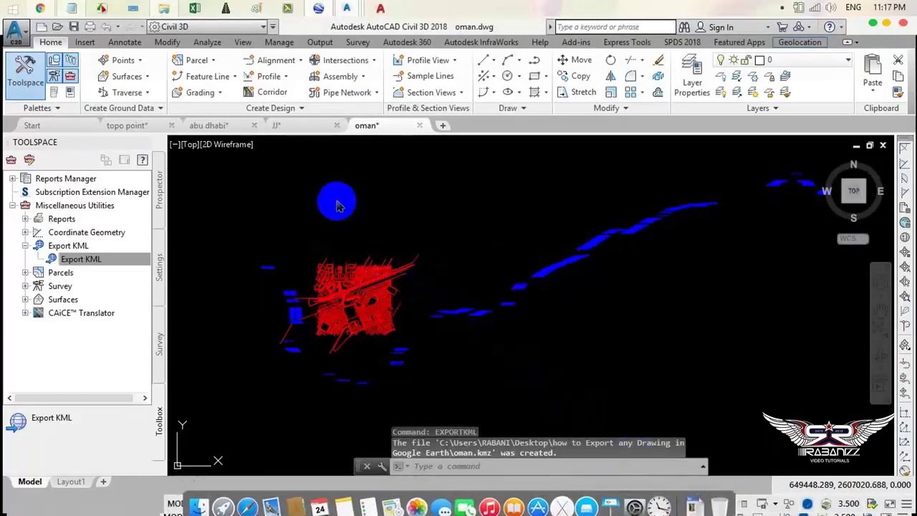
Step: Zoom from the globe down to Muscat until the oman coordinate labels are legible at ground level
left_click(319, 7)
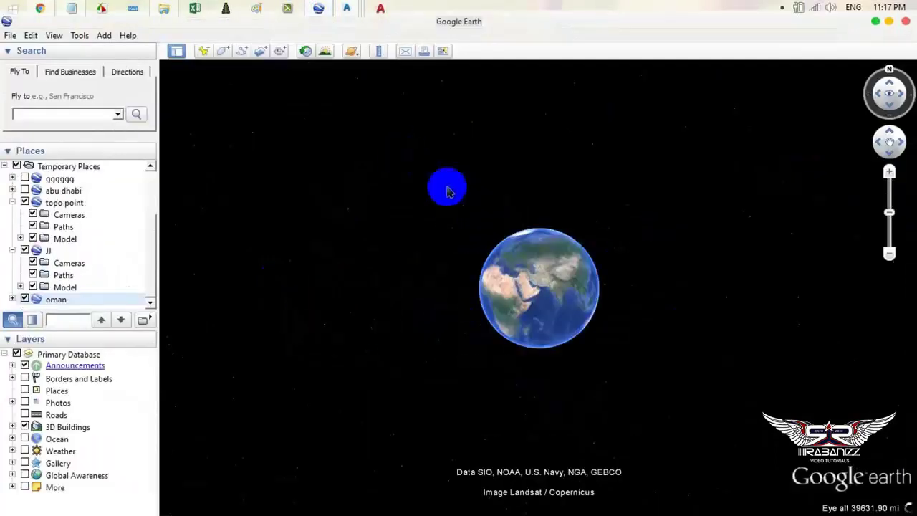
scroll(558, 294, "up", 2)
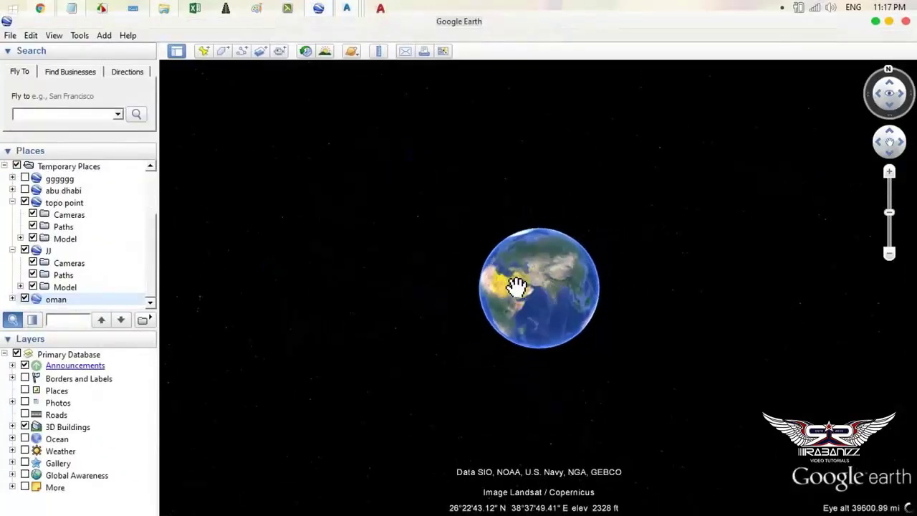
scroll(545, 293, "up", 3)
scroll(563, 294, "up", 3)
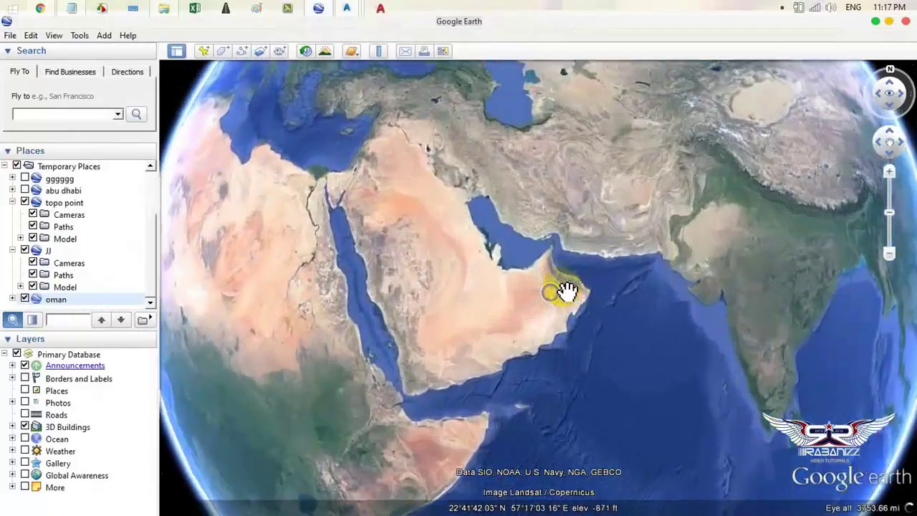
scroll(576, 271, "up", 3)
scroll(602, 249, "up", 3)
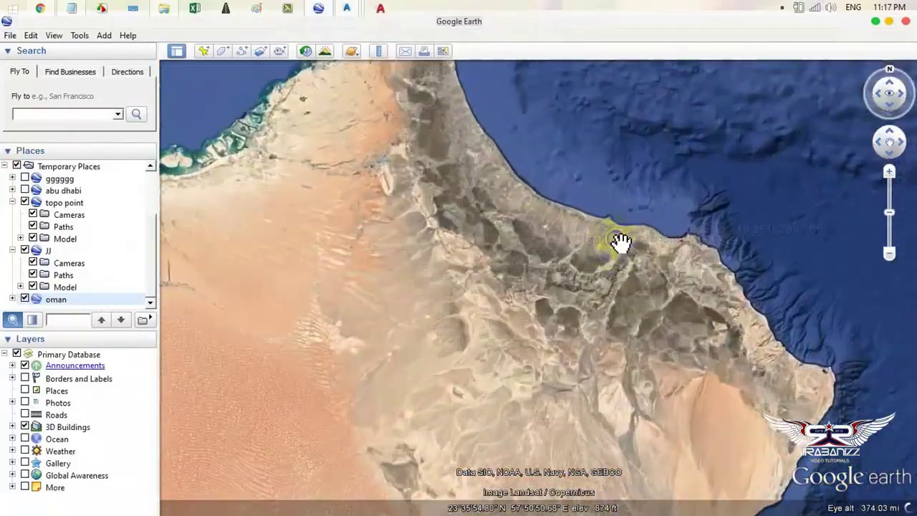
scroll(618, 240, "up", 3)
scroll(773, 243, "up", 3)
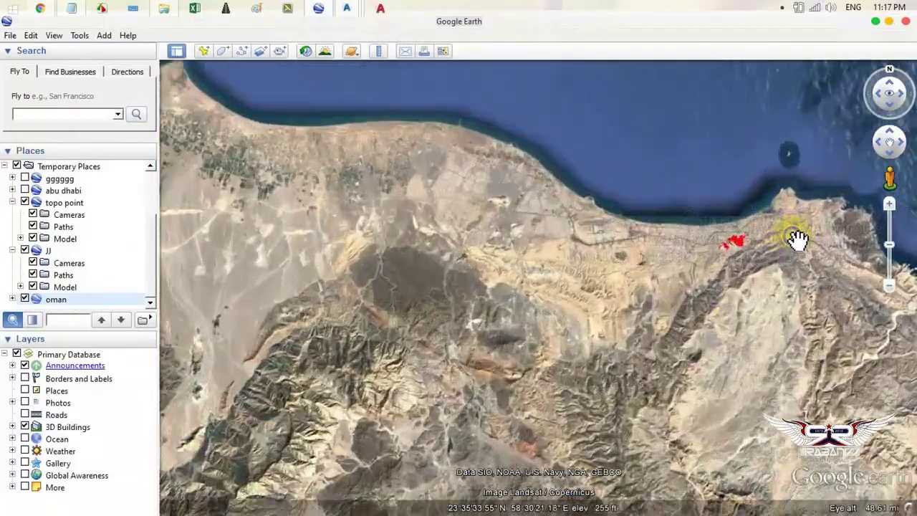
scroll(774, 247, "up", 3)
scroll(685, 247, "up", 3)
scroll(589, 245, "up", 3)
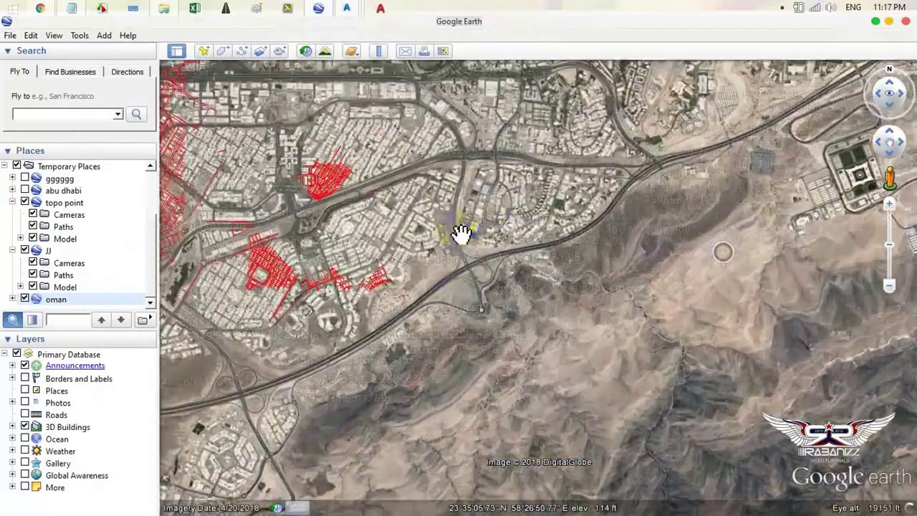
scroll(671, 297, "up", 3)
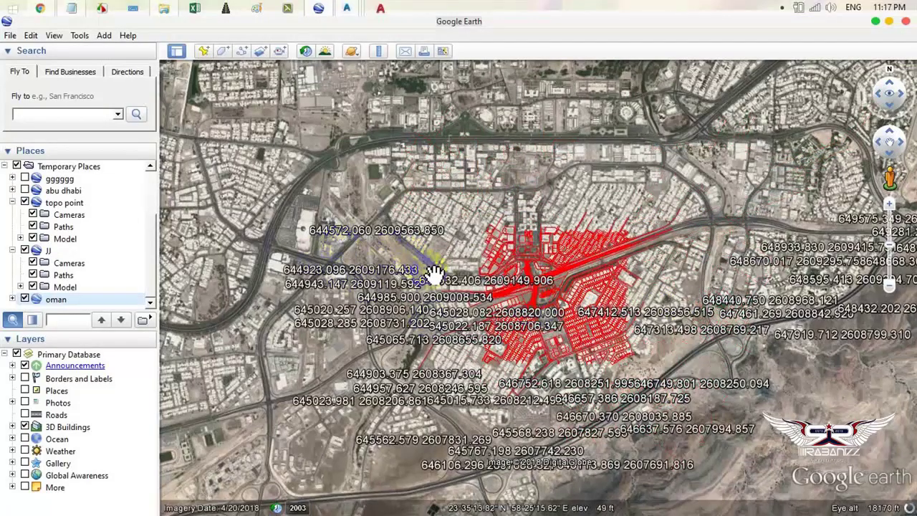
scroll(444, 278, "up", 3)
scroll(462, 290, "up", 3)
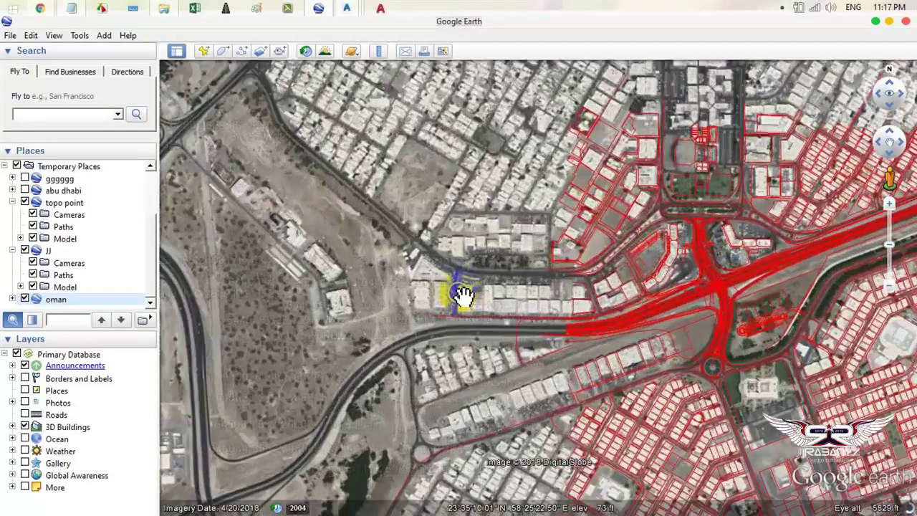
scroll(464, 294, "up", 2)
scroll(394, 323, "up", 2)
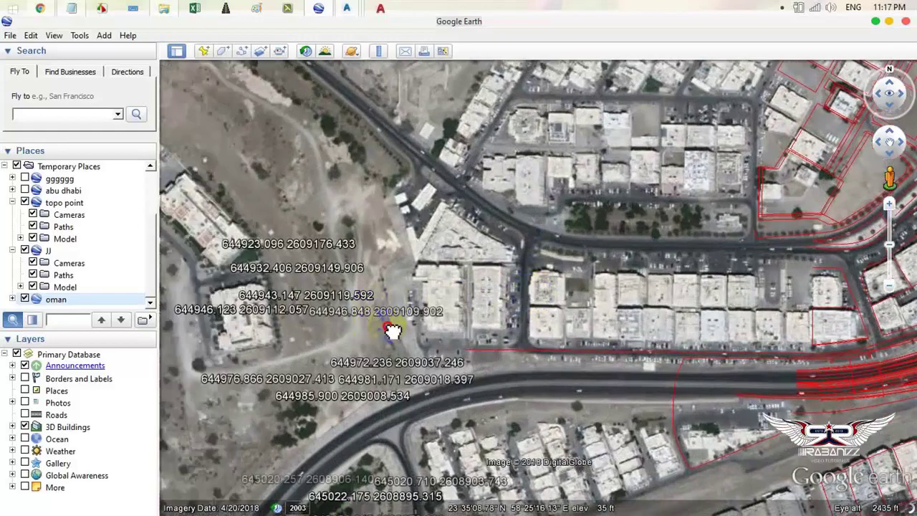
scroll(292, 297, "up", 2)
scroll(579, 251, "up", 2)
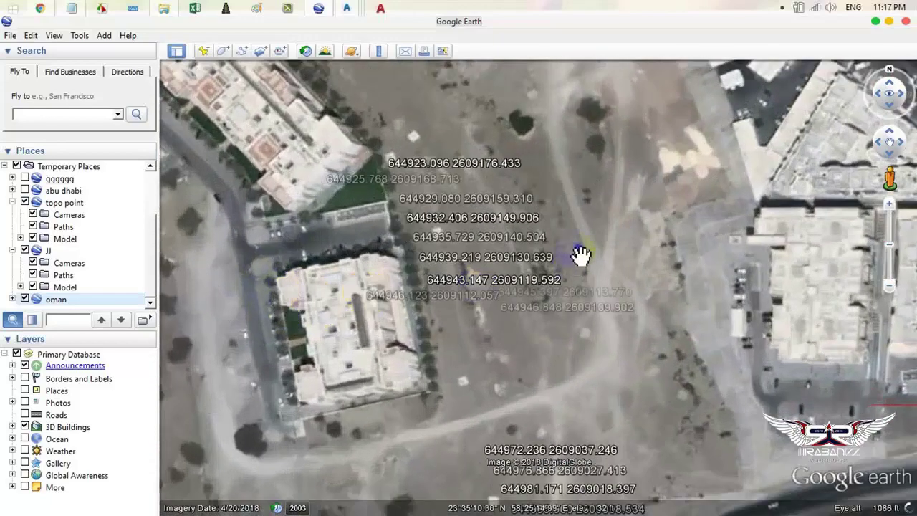
scroll(485, 280, "up", 2)
scroll(464, 259, "up", 2)
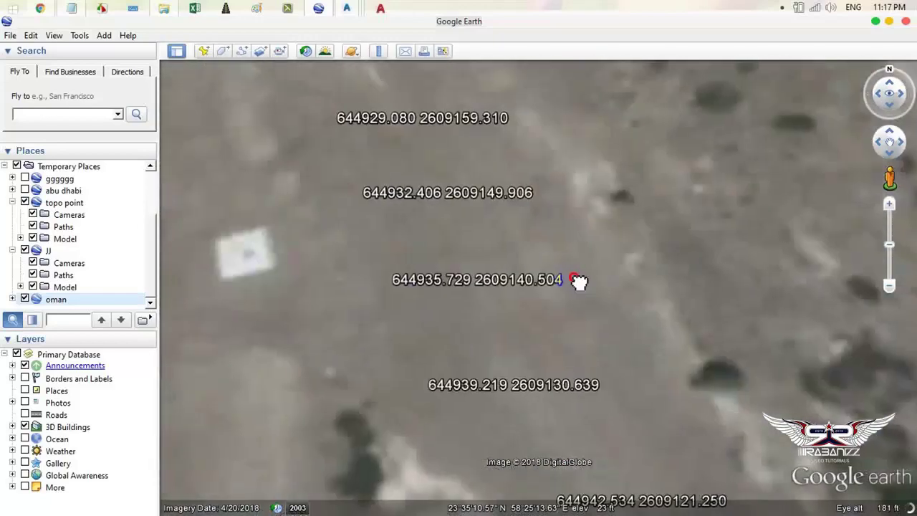
scroll(454, 293, "up", 2)
scroll(501, 326, "up", 2)
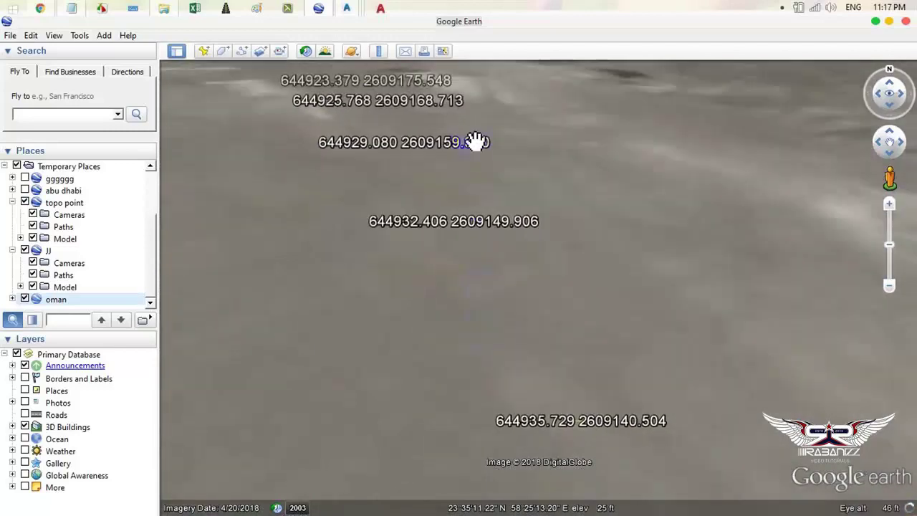
scroll(528, 344, "up", 2)
scroll(534, 265, "down", 2)
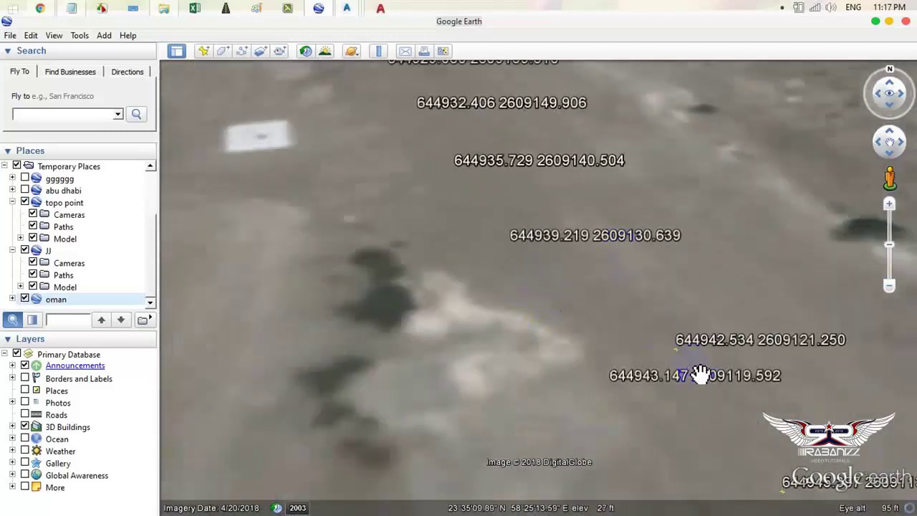
scroll(700, 374, "up", 3)
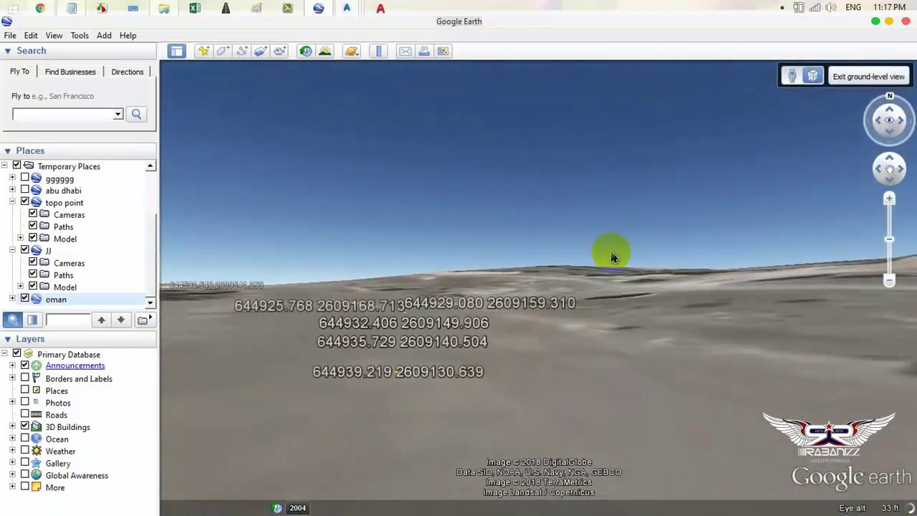
Step: Exit ground-level view and zoom in overhead on the coordinate labels near Muscat
left_click_drag(391, 409, 588, 368)
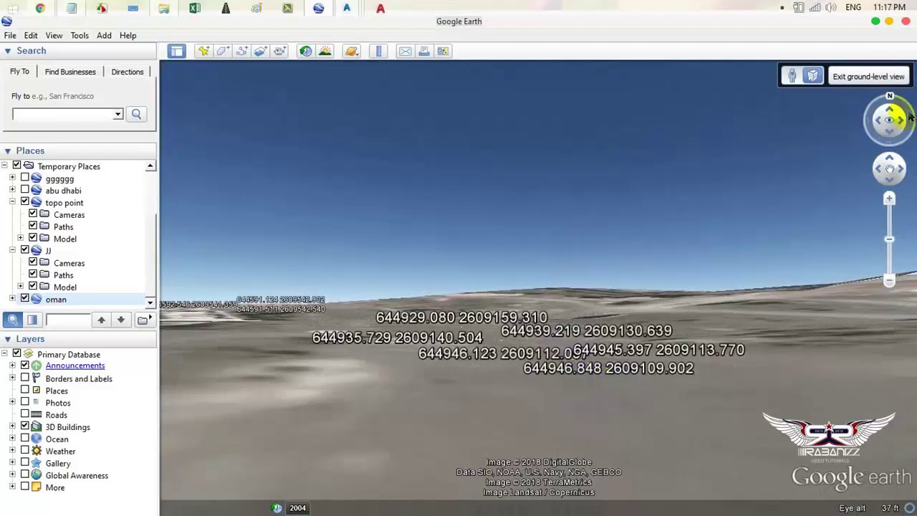
left_click(889, 124)
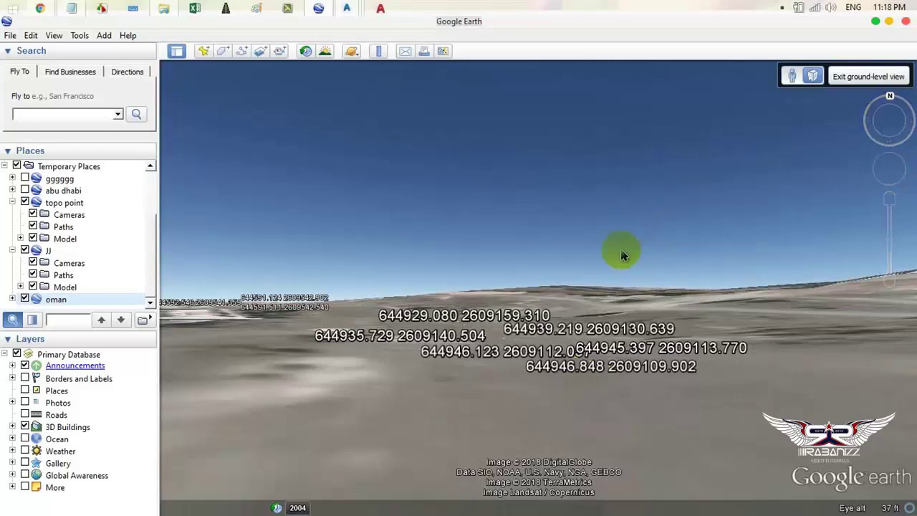
left_click(883, 76)
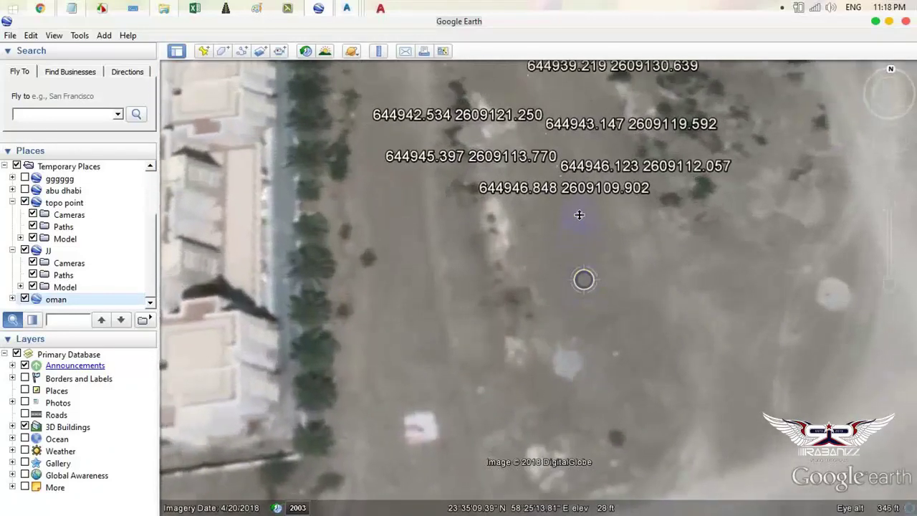
scroll(587, 154, "up", 3)
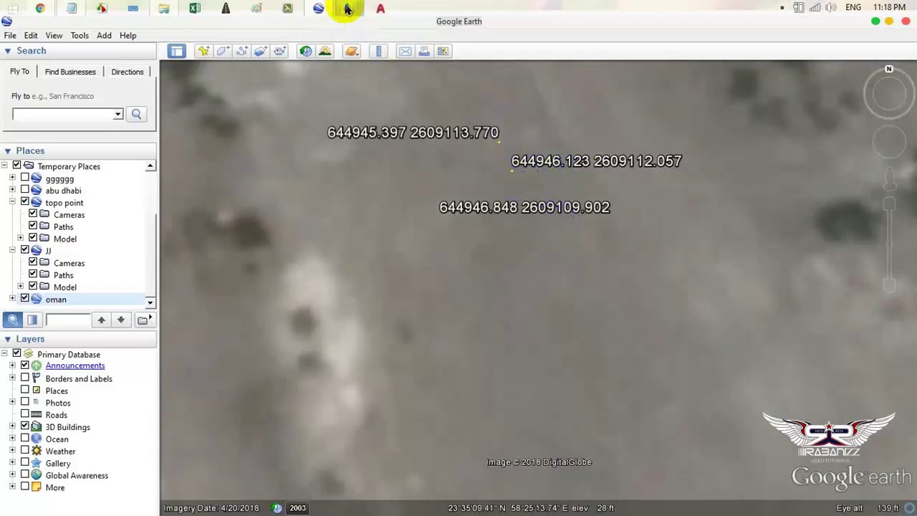
mouse_move(318, 8)
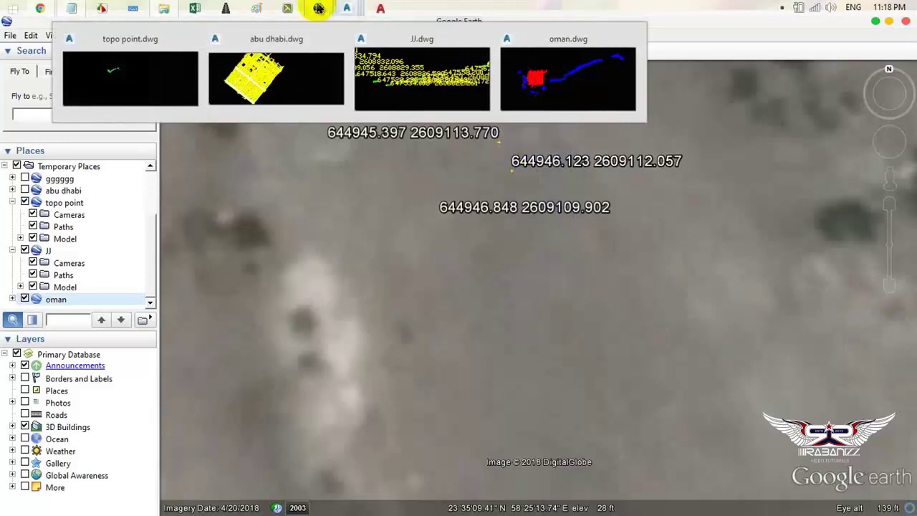
Step: Run Export KML on JJ.dwg with text included, advancing to the Nudge page
left_click(333, 82)
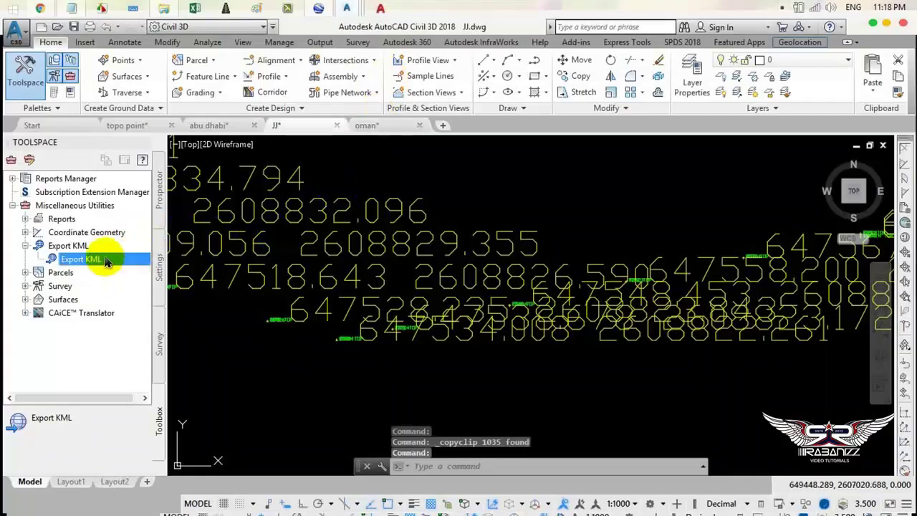
right_click(104, 261)
left_click(154, 261)
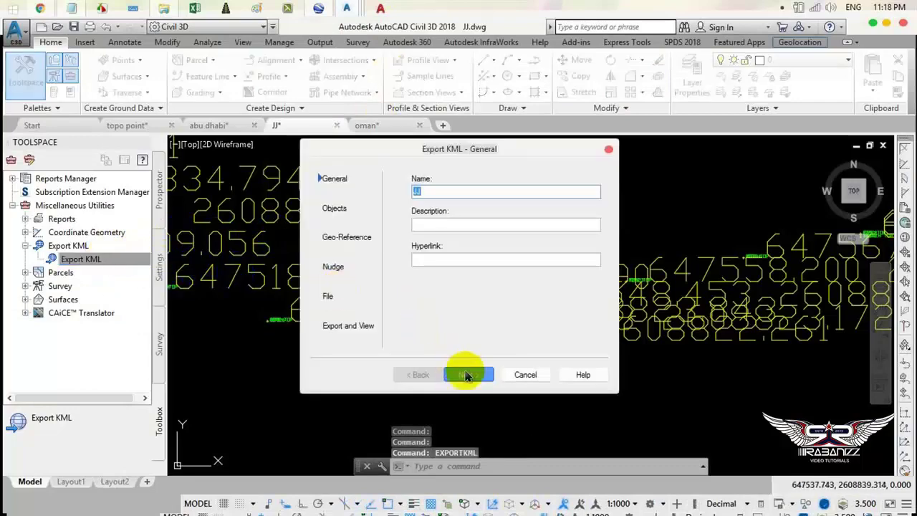
left_click(466, 375)
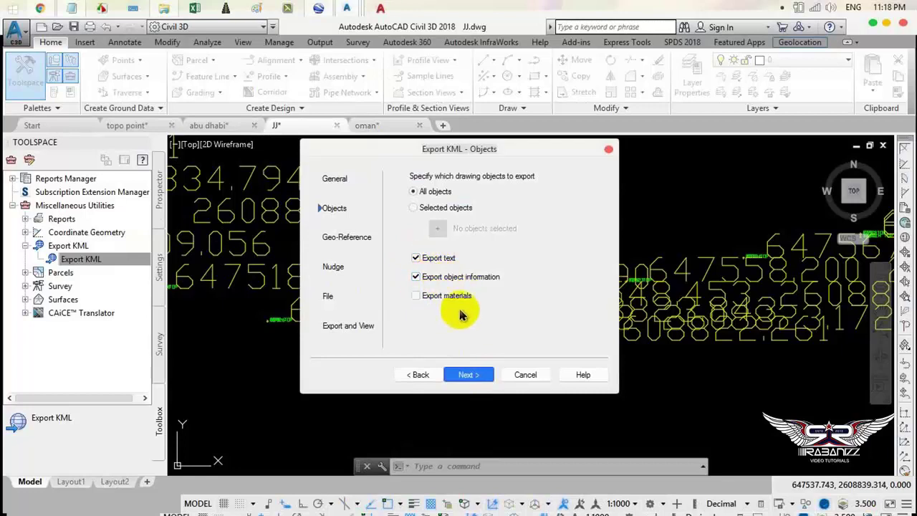
left_click(484, 373)
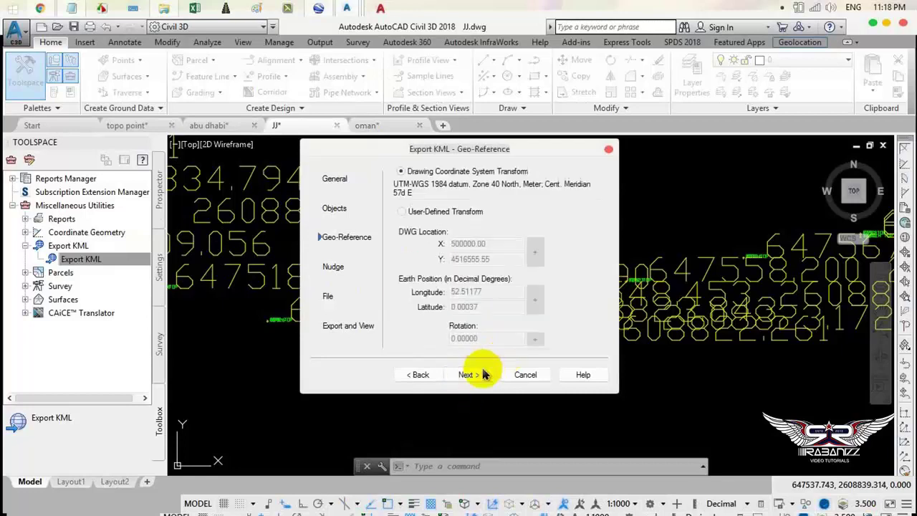
left_click(472, 379)
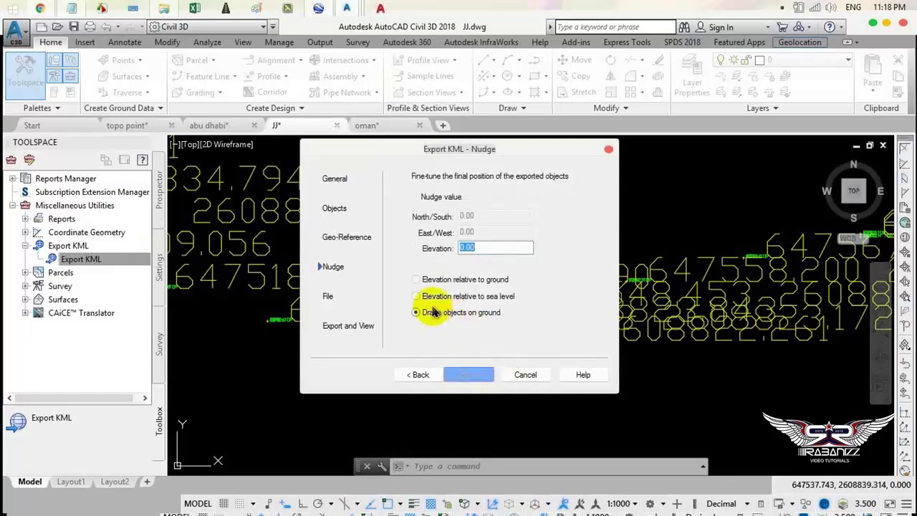